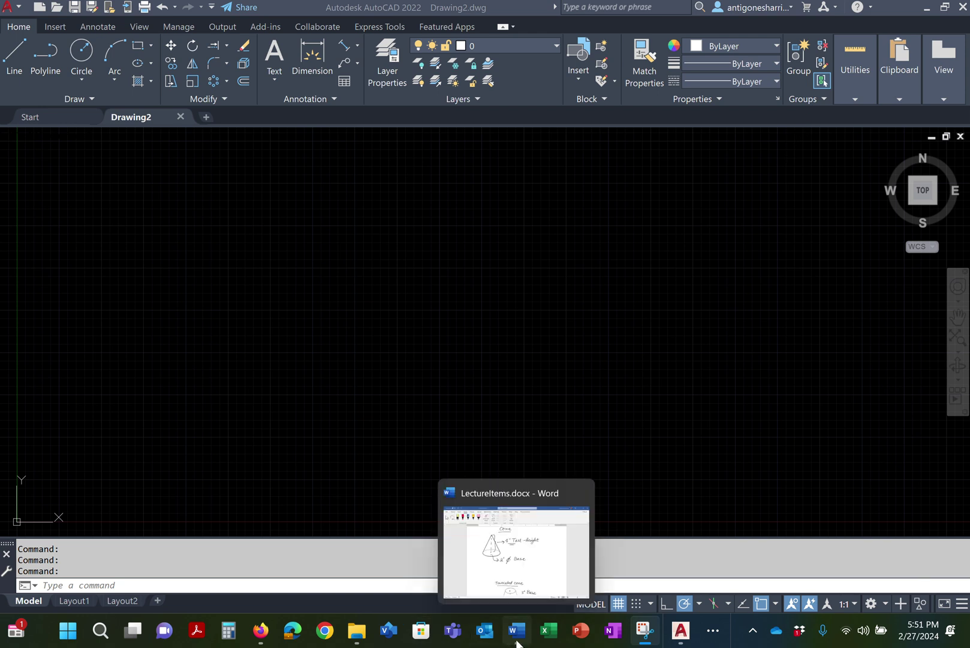
Bring up the LectureItems notes in Word and scroll to the truncated cone sketch on page 2
{"action": "left_click", "coordinate": [508, 558]}
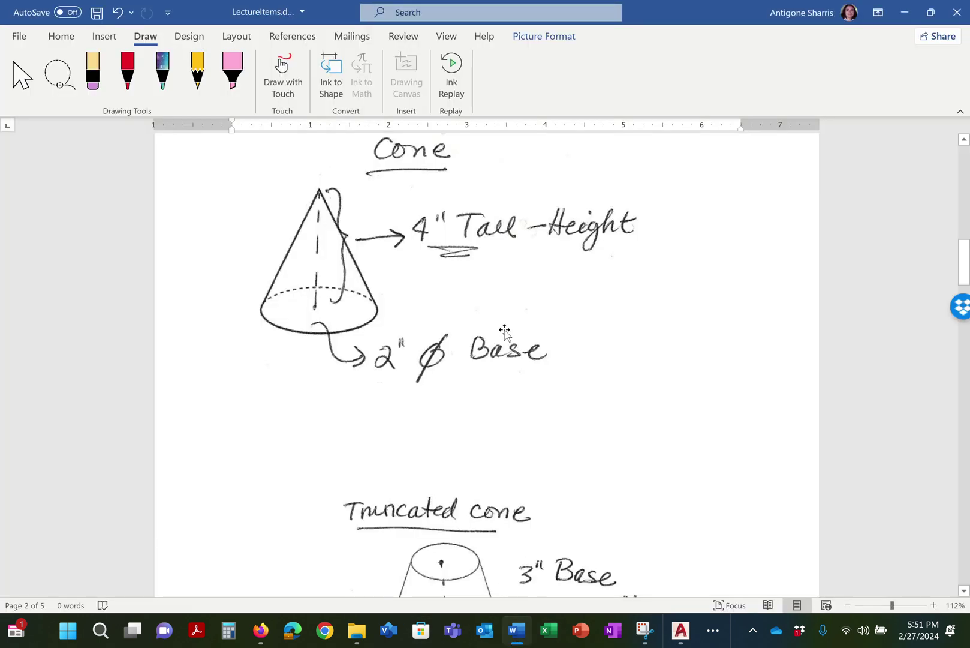
{"action": "scroll", "coordinate": [496, 346], "scroll_direction": "down", "scroll_amount": 4}
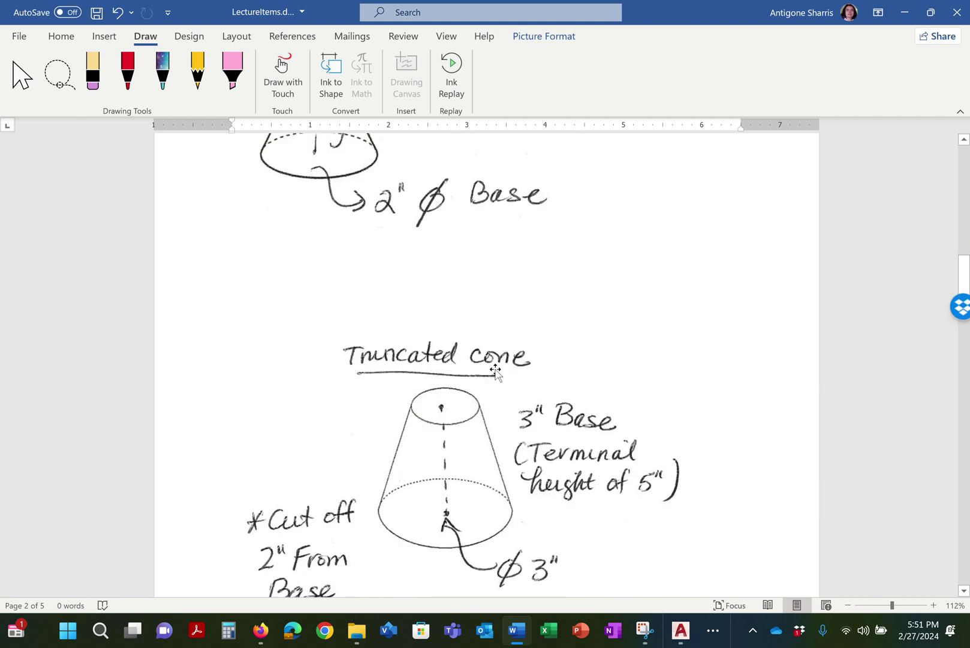
{"action": "scroll", "coordinate": [496, 370], "scroll_direction": "up", "scroll_amount": 4}
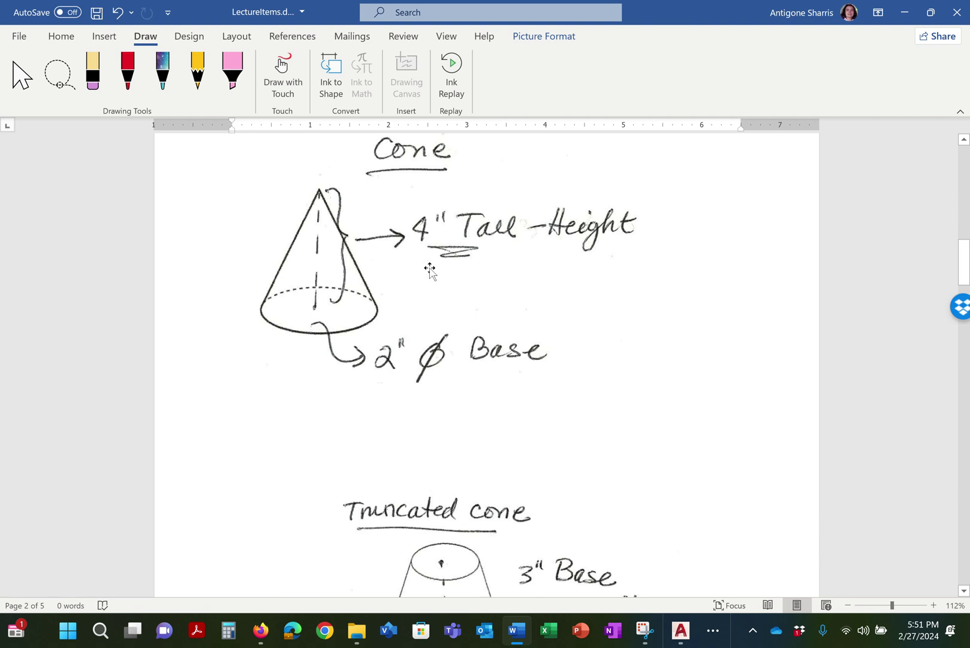
{"action": "scroll", "coordinate": [429, 282], "scroll_direction": "down", "scroll_amount": 6}
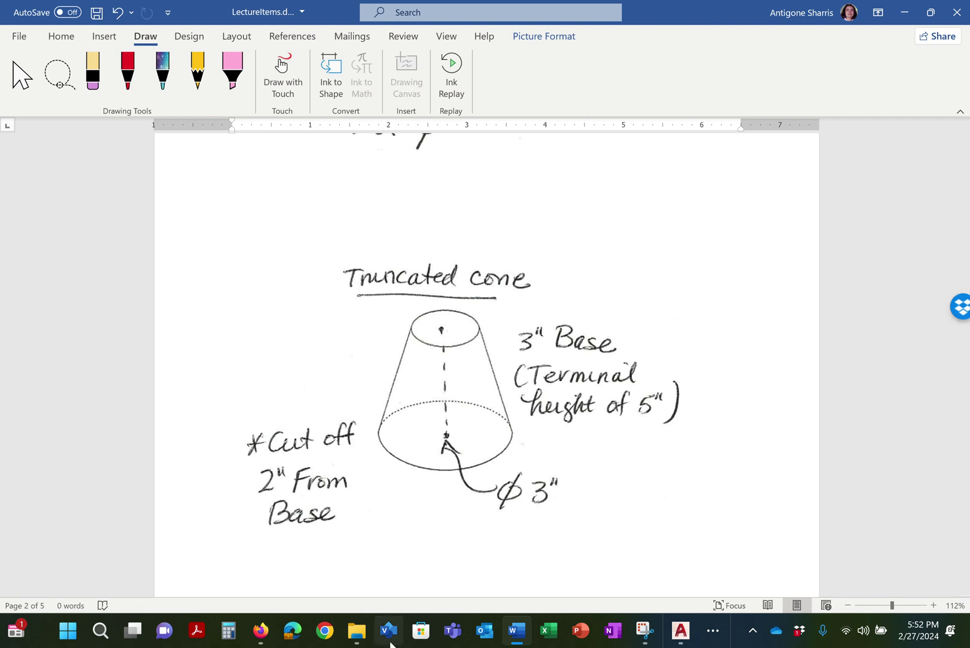
From Assignment Images, go up to ENT232 Individualized Study and open Cone_Development-1.pdf
{"action": "mouse_move", "coordinate": [348, 634]}
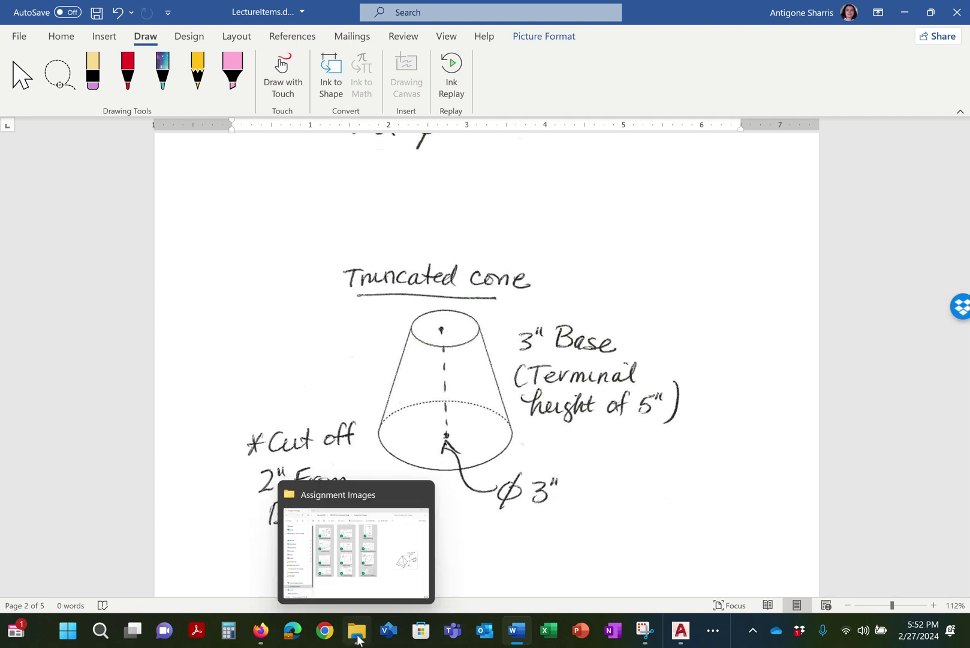
{"action": "left_click", "coordinate": [367, 593]}
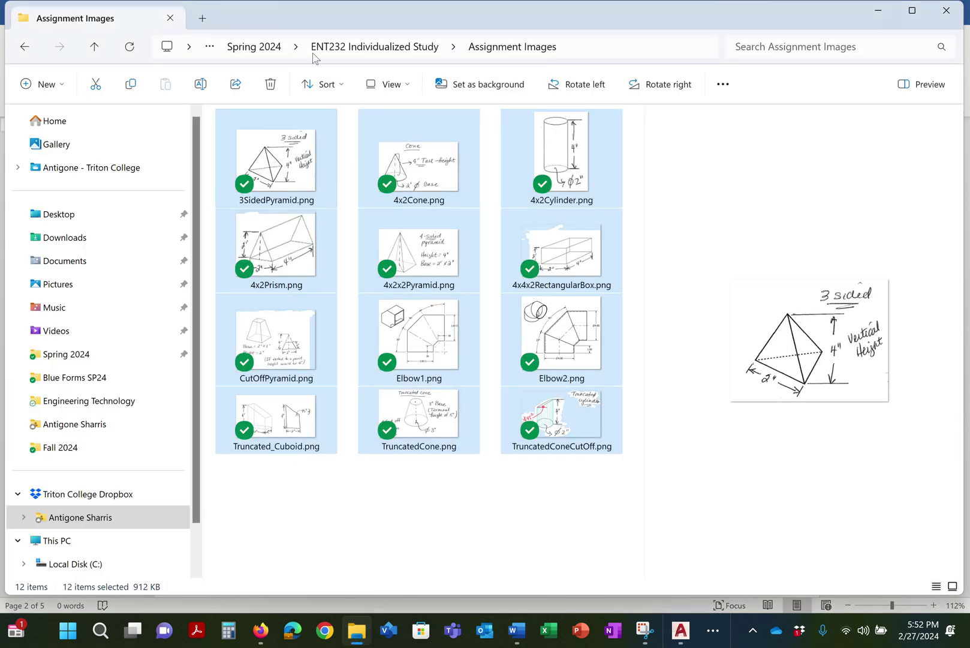
{"action": "left_click", "coordinate": [386, 52]}
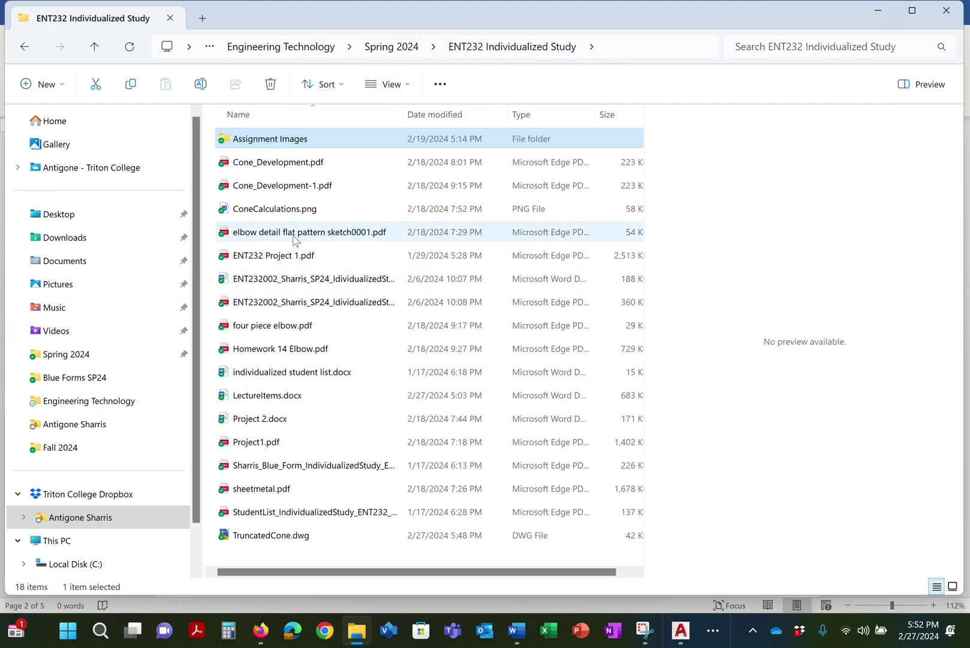
{"action": "left_click", "coordinate": [279, 190]}
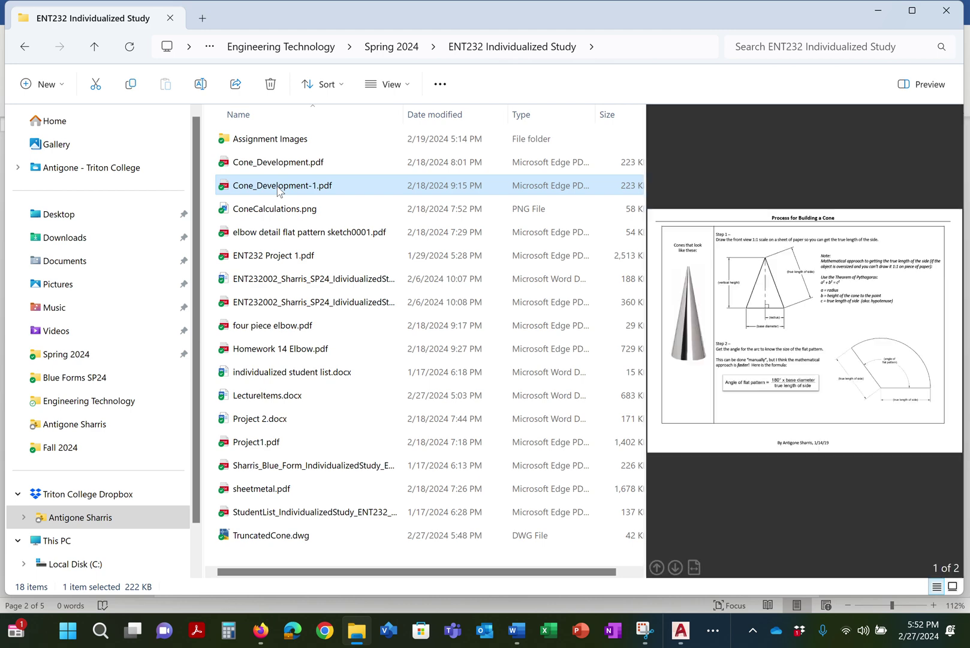
{"action": "double_click", "coordinate": [279, 191]}
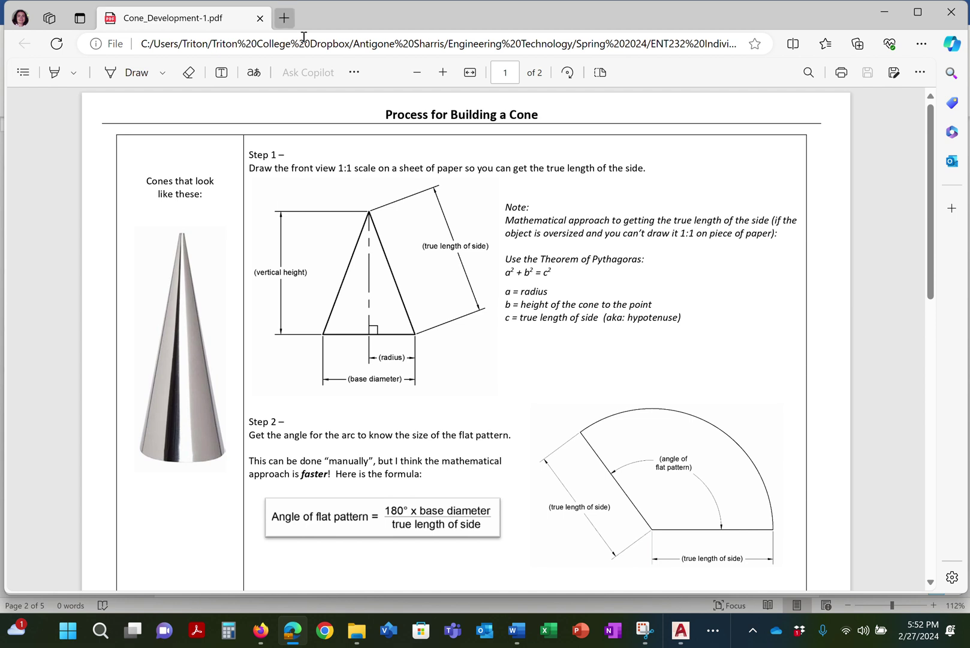
{"action": "scroll", "coordinate": [418, 319], "scroll_direction": "down", "scroll_amount": 1}
{"action": "scroll", "coordinate": [418, 319], "scroll_direction": "up", "scroll_amount": 1}
{"action": "scroll", "coordinate": [419, 420], "scroll_direction": "down", "scroll_amount": 2}
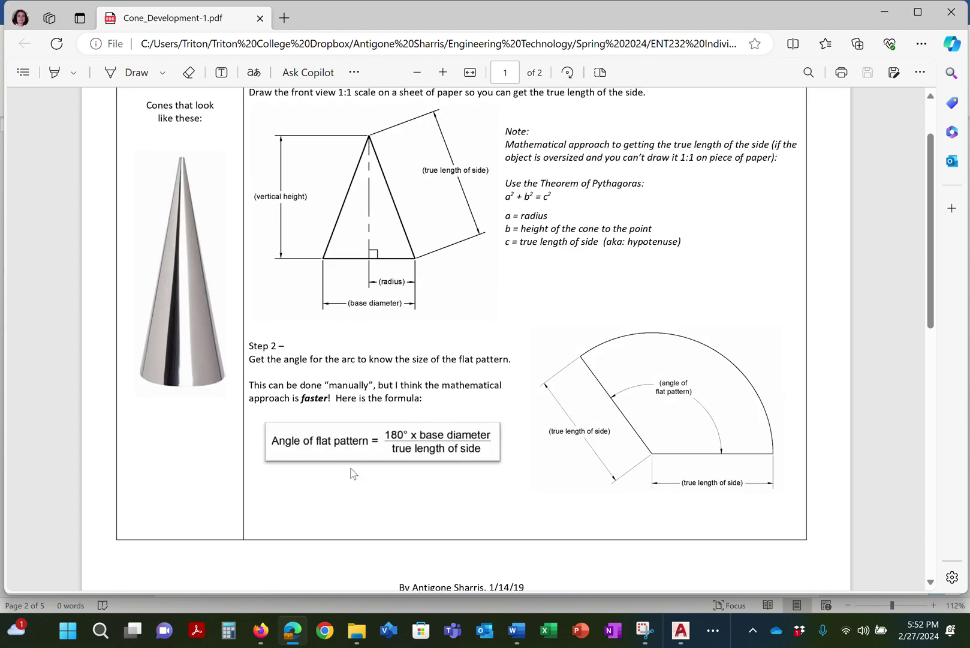
{"action": "scroll", "coordinate": [405, 538], "scroll_direction": "up", "scroll_amount": 8, "text": "ctrl"}
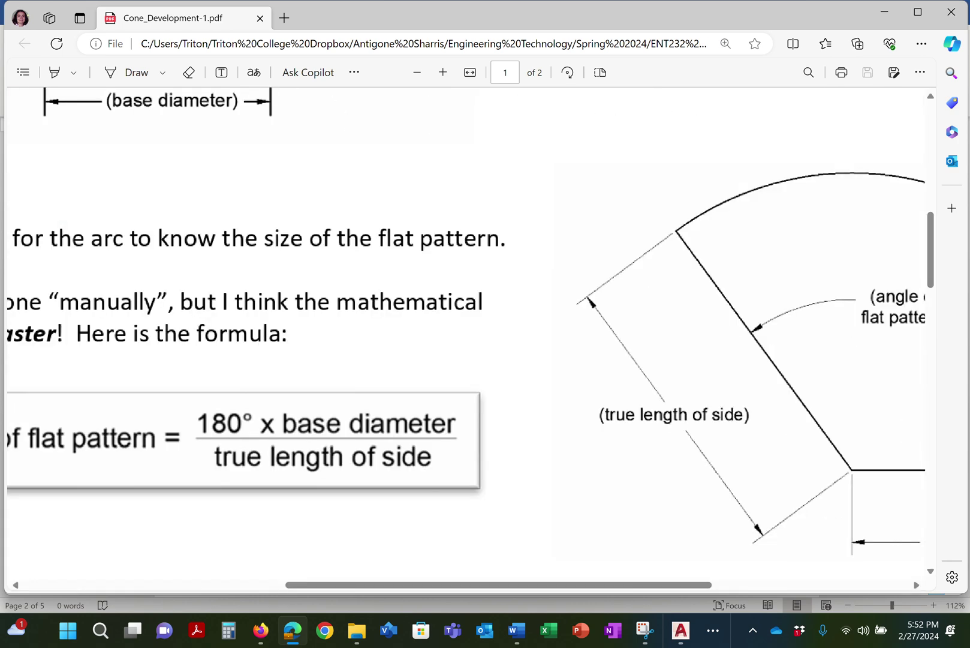
{"action": "scroll", "coordinate": [466, 337], "scroll_direction": "left", "scroll_amount": 5}
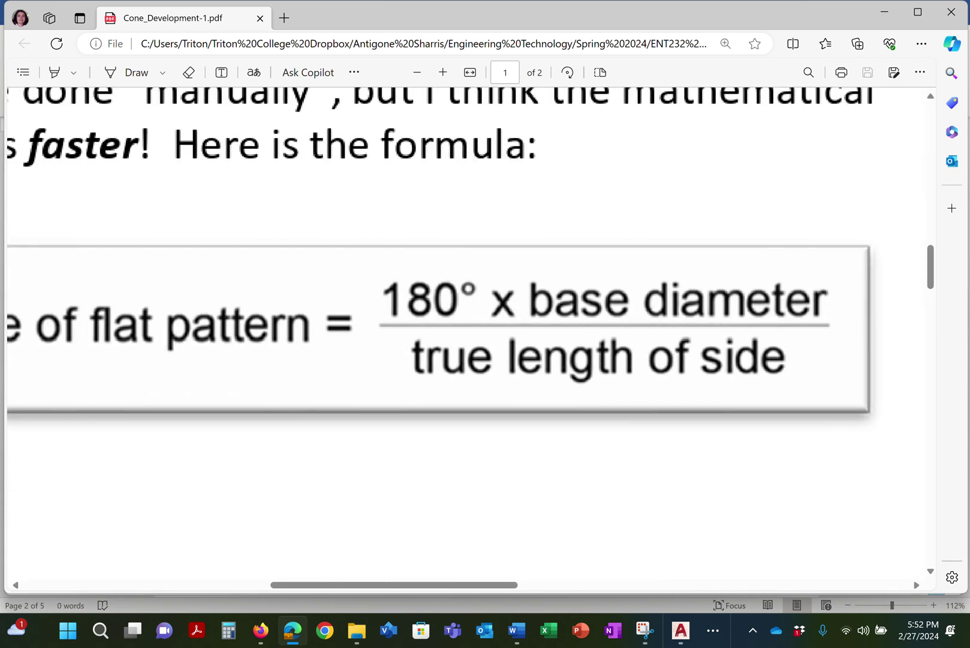
{"action": "scroll", "coordinate": [466, 337], "scroll_direction": "down", "scroll_amount": 5, "text": "ctrl"}
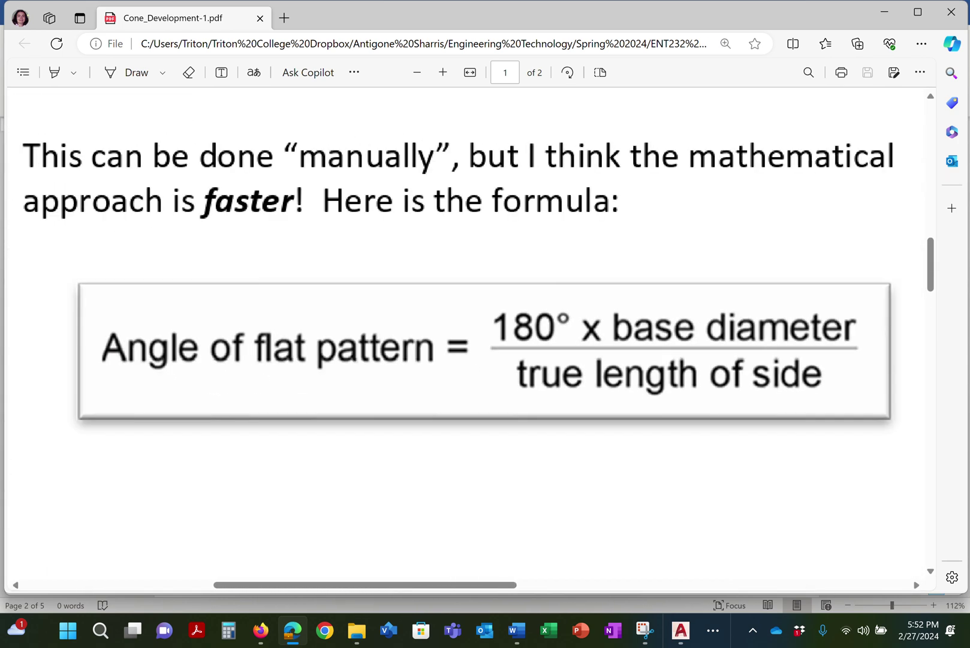
{"action": "scroll", "coordinate": [466, 337], "scroll_direction": "up", "scroll_amount": 1, "text": "ctrl"}
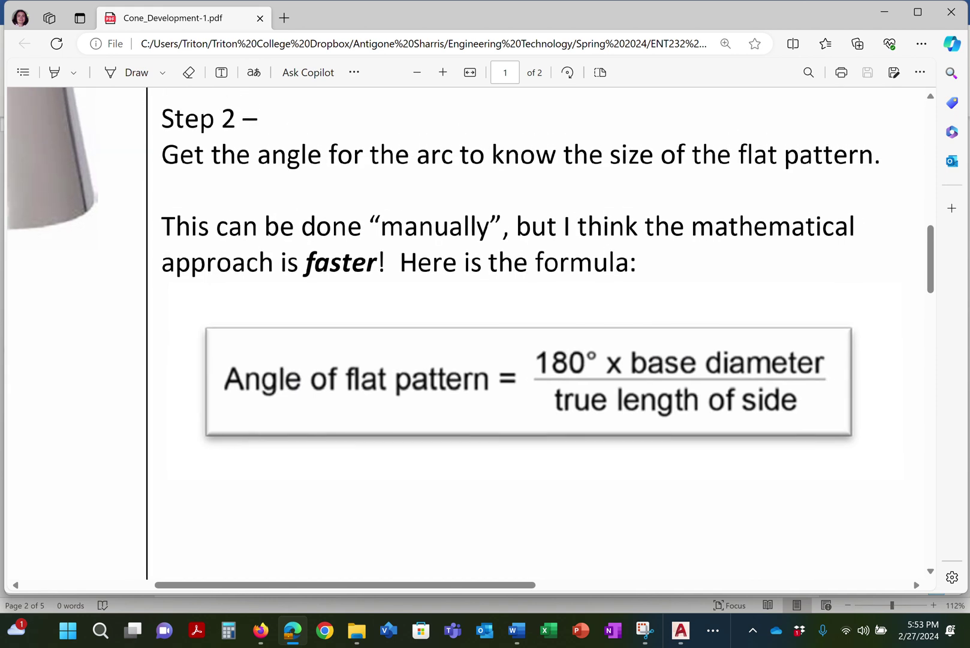
{"action": "scroll", "coordinate": [468, 336], "scroll_direction": "down", "scroll_amount": 5, "text": "ctrl"}
{"action": "scroll", "coordinate": [468, 336], "scroll_direction": "up", "scroll_amount": 3, "text": "ctrl"}
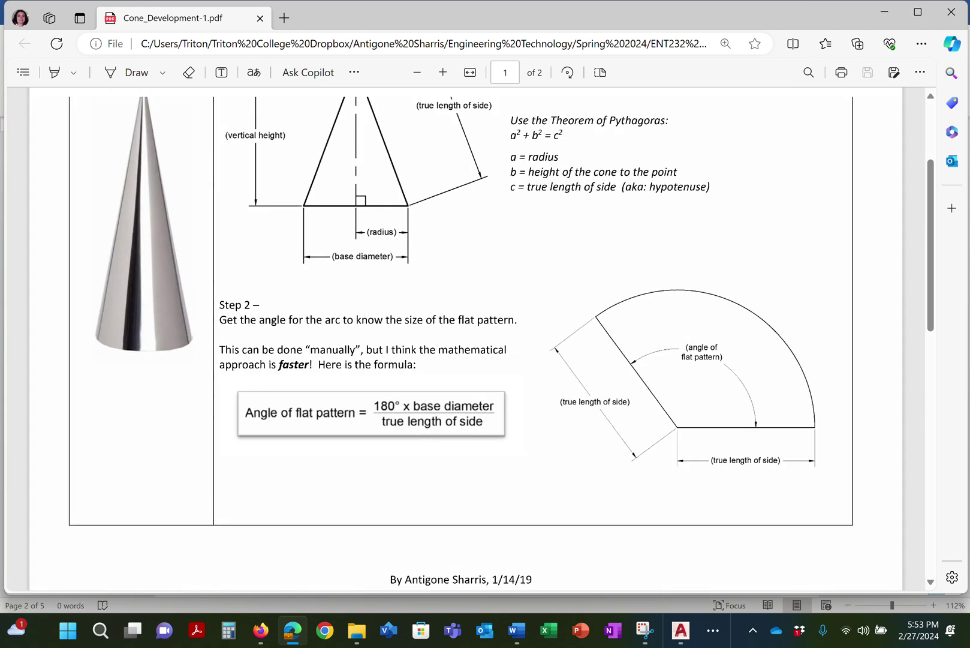
{"action": "scroll", "coordinate": [467, 336], "scroll_direction": "up", "scroll_amount": 3}
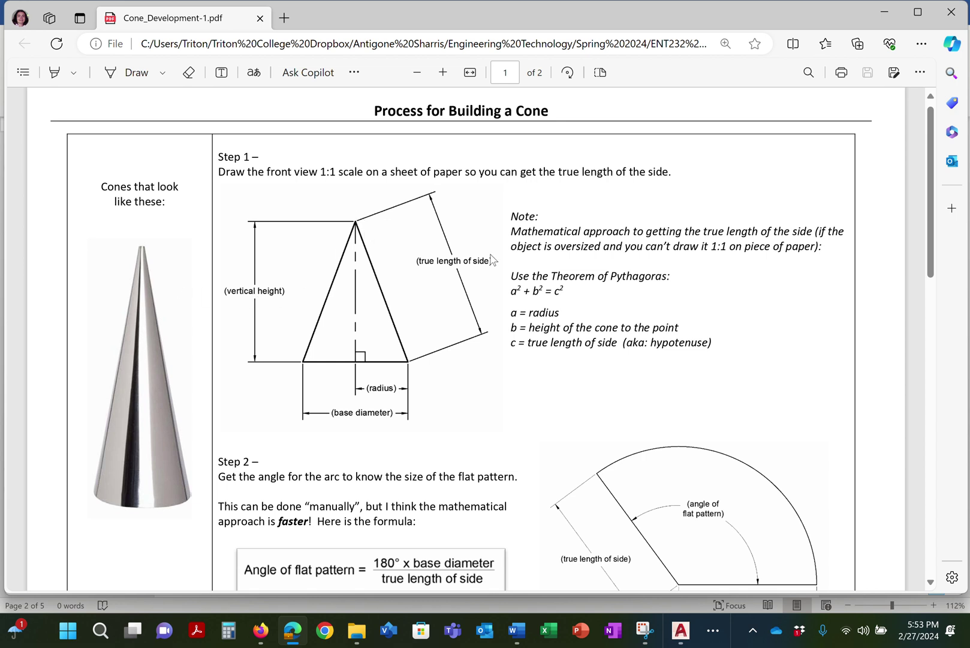
Turn on Draw ink in Edge and set the ink colour to dark green
{"action": "left_click", "coordinate": [127, 72]}
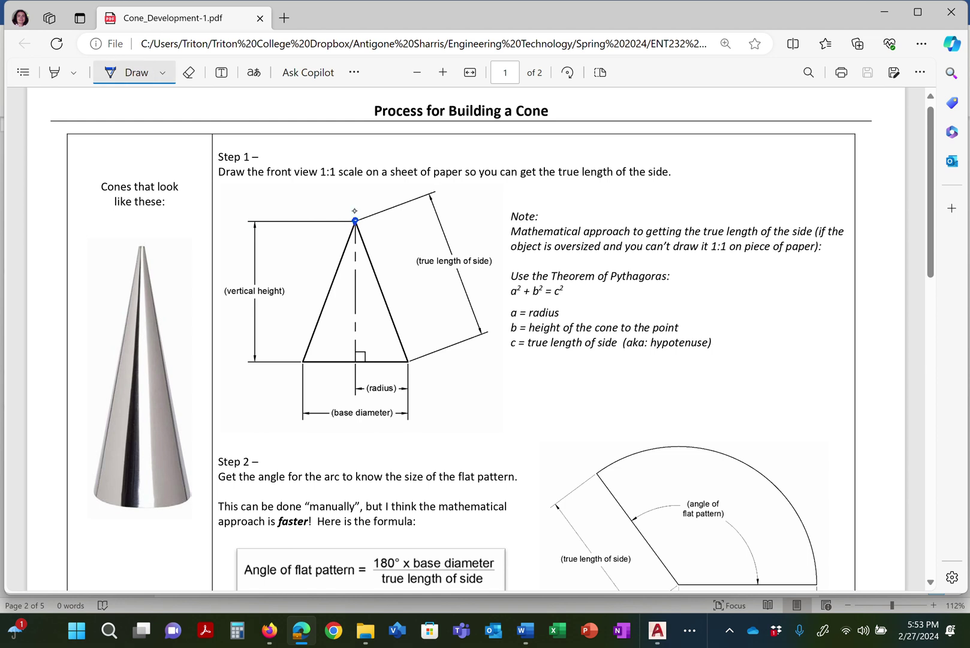
{"action": "left_click", "coordinate": [162, 72]}
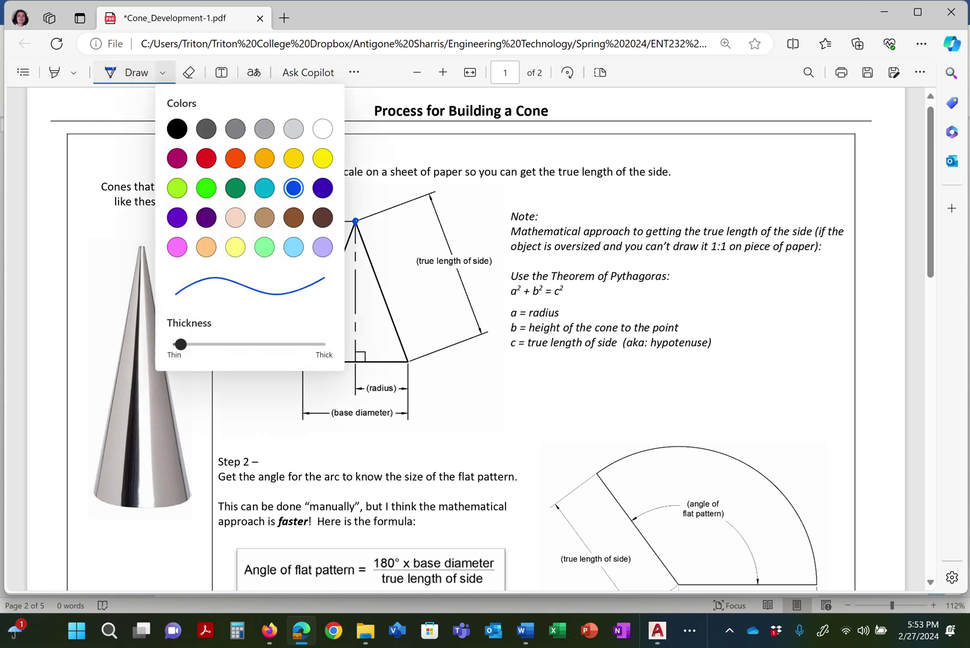
{"action": "left_click", "coordinate": [177, 188]}
{"action": "left_click", "coordinate": [206, 188]}
{"action": "key", "text": "Escape"}
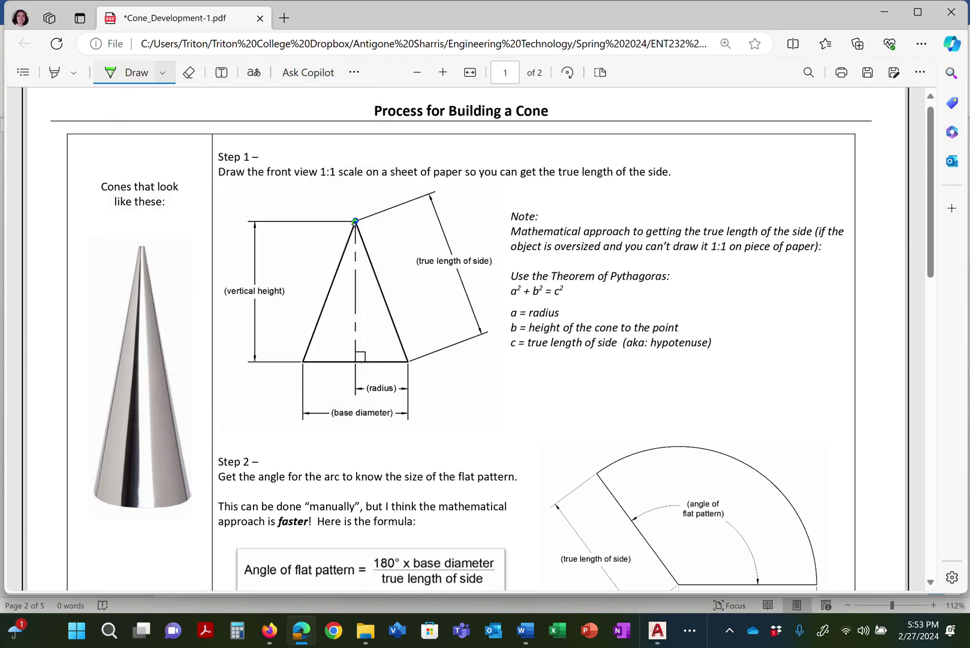
Mark the cone apex, circle '(vertical height)' and handwrite the Terminal Height label in green
{"action": "left_click", "coordinate": [355, 221]}
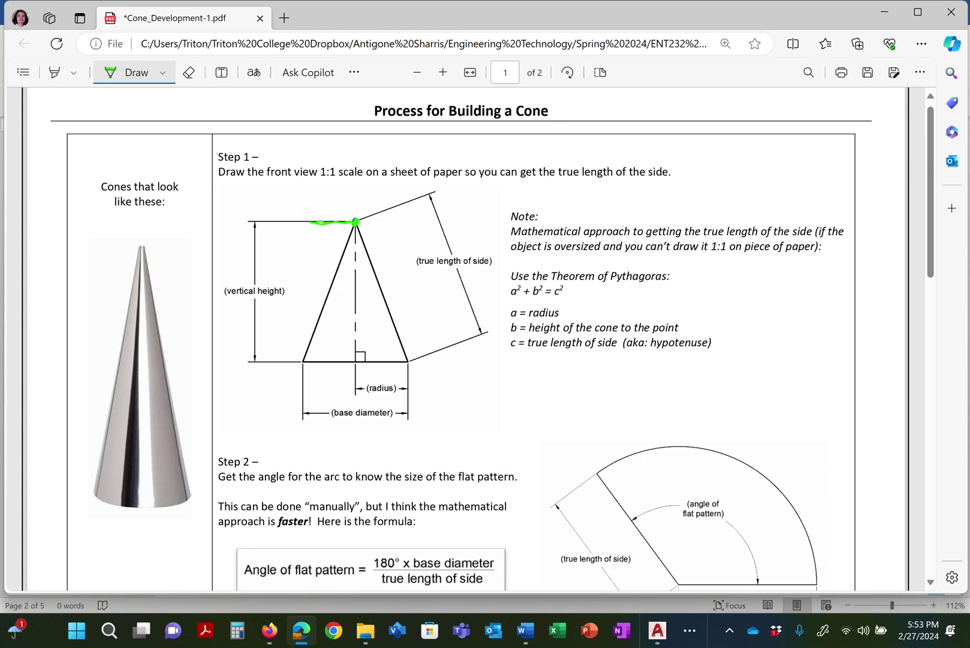
{"action": "mouse_move", "coordinate": [273, 282]}
{"action": "left_mouse_down"}
{"action": "mouse_move", "coordinate": [228, 309]}
{"action": "mouse_move", "coordinate": [288, 279]}
{"action": "mouse_move", "coordinate": [227, 273]}
{"action": "mouse_move", "coordinate": [247, 194]}
{"action": "mouse_move", "coordinate": [263, 191]}
{"action": "mouse_move", "coordinate": [274, 205]}
{"action": "mouse_move", "coordinate": [282, 190]}
{"action": "mouse_move", "coordinate": [340, 189]}
{"action": "mouse_move", "coordinate": [295, 220]}
{"action": "left_mouse_up"}
{"action": "mouse_move", "coordinate": [303, 204]}
{"action": "left_mouse_down"}
{"action": "mouse_move", "coordinate": [302, 219]}
{"action": "mouse_move", "coordinate": [308, 211]}
{"action": "left_mouse_up"}
{"action": "mouse_move", "coordinate": [309, 215]}
{"action": "left_mouse_down"}
{"action": "mouse_move", "coordinate": [358, 195]}
{"action": "mouse_move", "coordinate": [323, 229]}
{"action": "mouse_move", "coordinate": [369, 206]}
{"action": "mouse_move", "coordinate": [375, 193]}
{"action": "mouse_move", "coordinate": [360, 220]}
{"action": "left_mouse_up"}
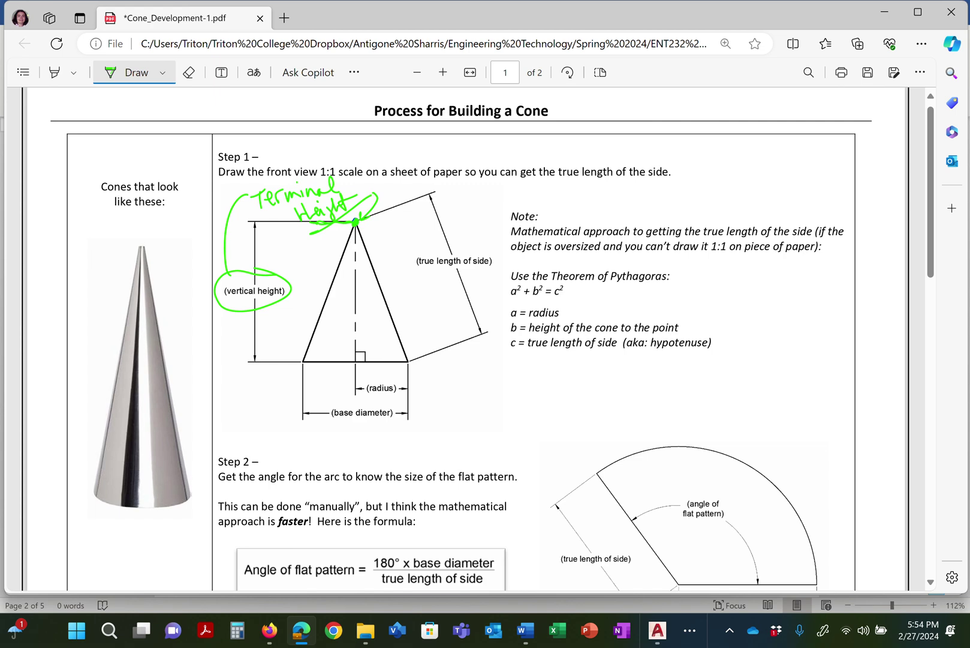
Switch back to the LectureItems notes showing the 3" base and 5" terminal height sketch
{"action": "left_click", "coordinate": [524, 631]}
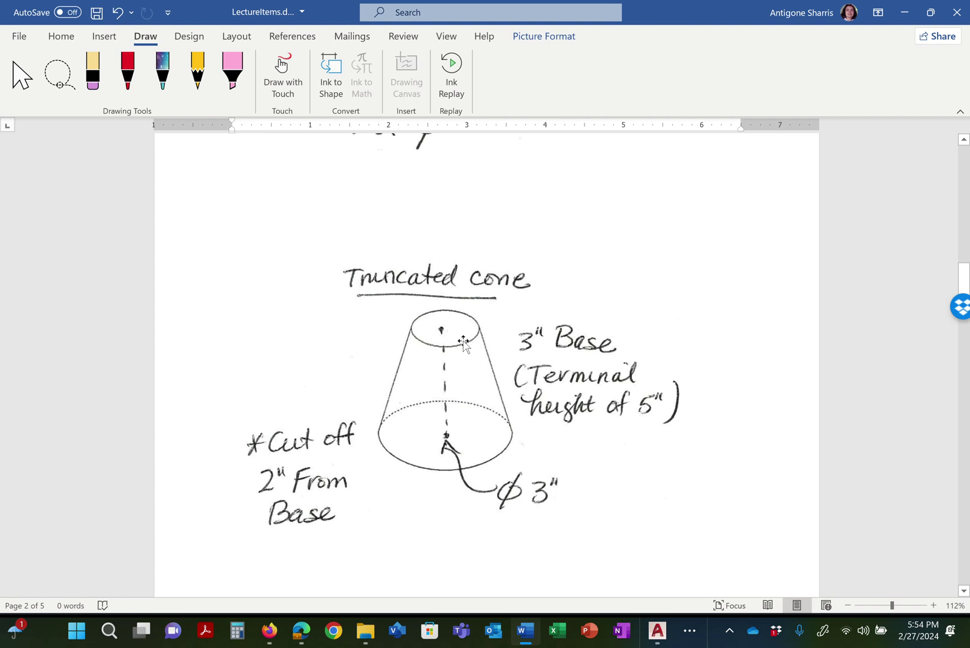
In AutoCAD, draw a circle with diameter 3 on the empty canvas
{"action": "left_click", "coordinate": [659, 632]}
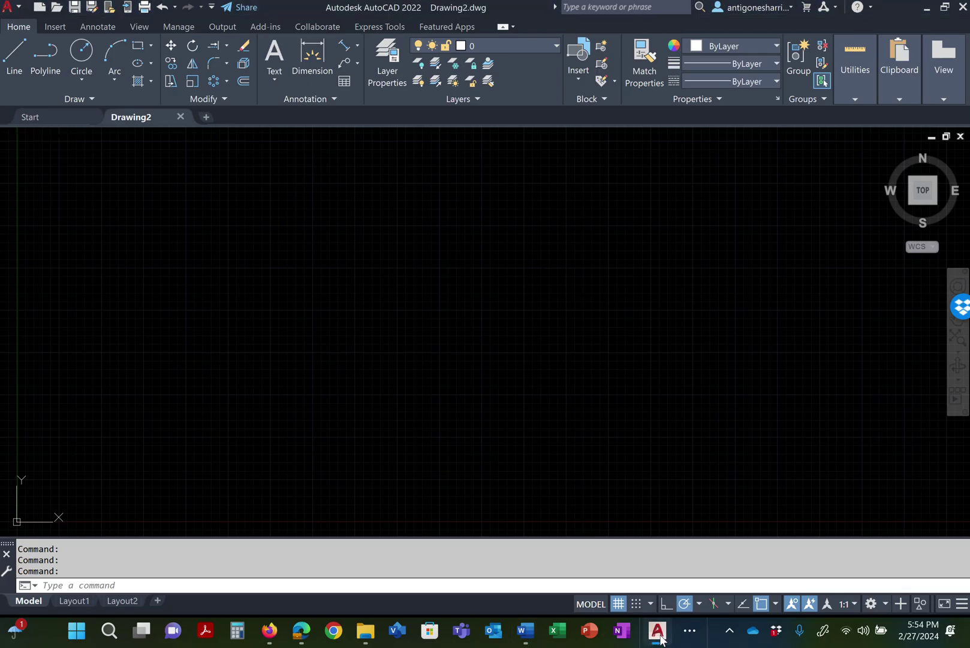
{"action": "left_click", "coordinate": [81, 60]}
{"action": "left_click", "coordinate": [298, 219]}
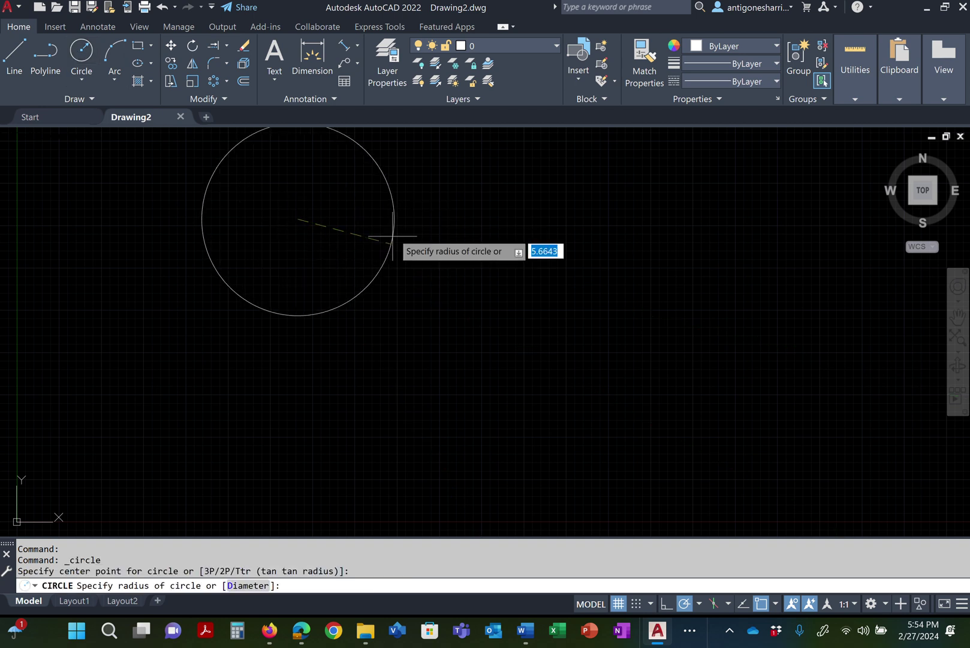
{"action": "left_click", "coordinate": [80, 80]}
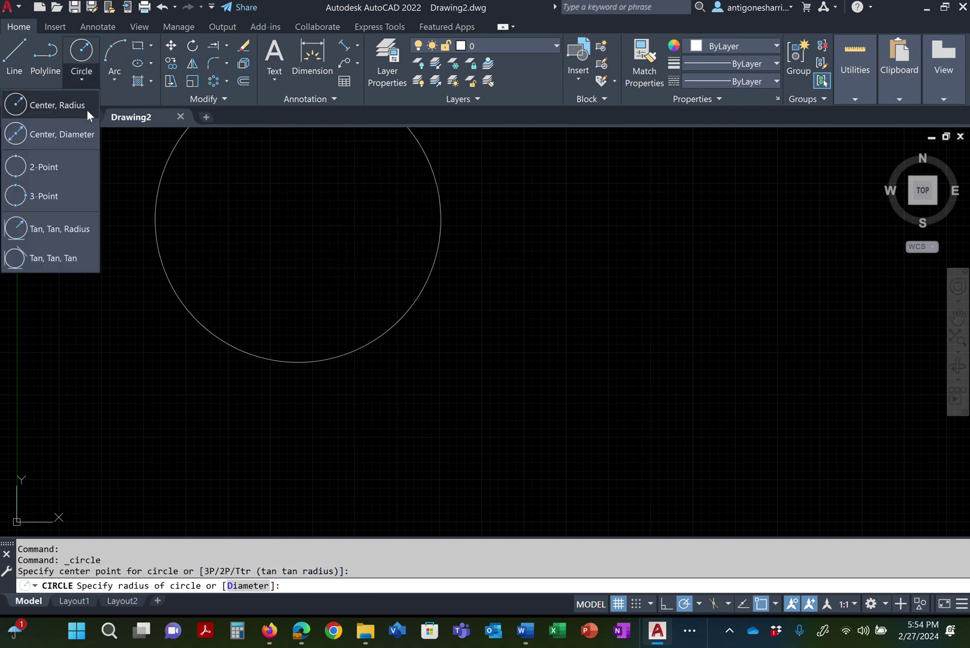
{"action": "left_click", "coordinate": [36, 134]}
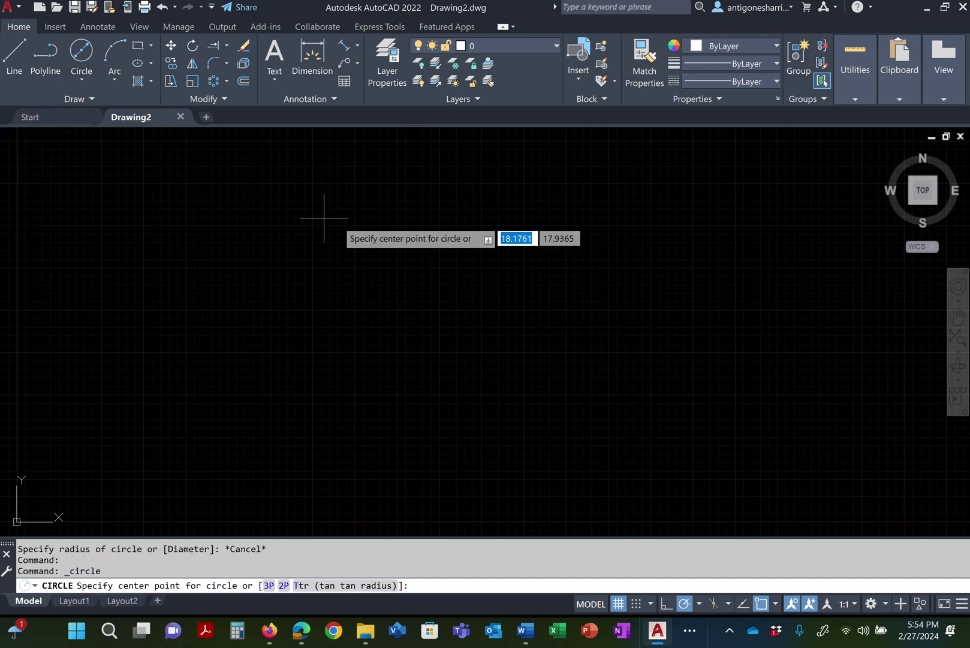
{"action": "left_click", "coordinate": [297, 214]}
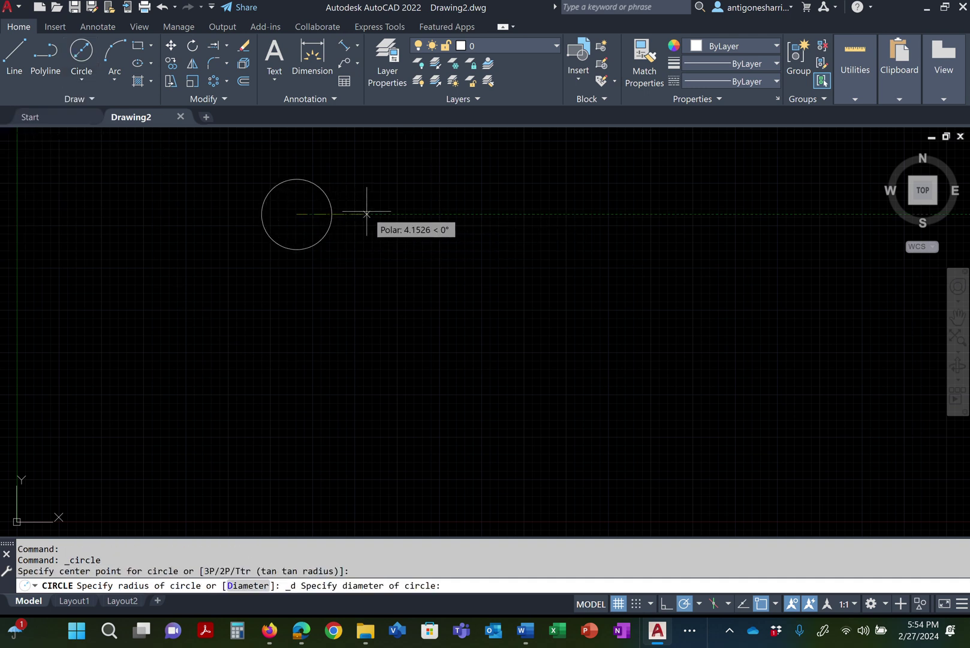
{"action": "type", "text": "3"}
{"action": "key", "text": "Return"}
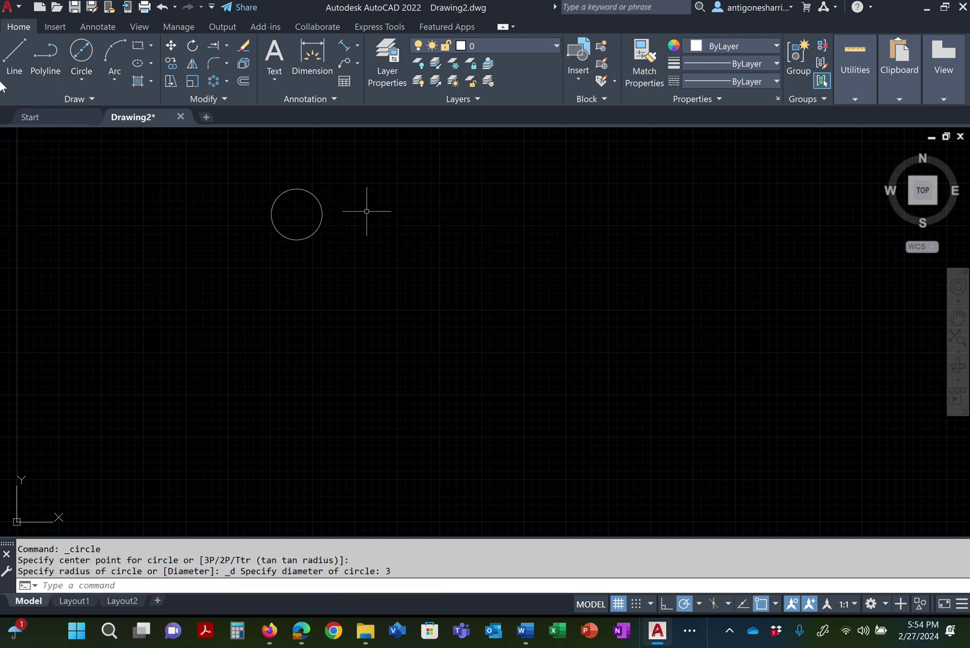
Reposition the view around the circle and start the LINE command
{"action": "scroll", "coordinate": [284, 139], "scroll_direction": "up", "scroll_amount": 2}
{"action": "mouse_move", "coordinate": [310, 147]}
{"action": "middle_mouse_down"}
{"action": "mouse_move", "coordinate": [309, 263]}
{"action": "mouse_move", "coordinate": [319, 323]}
{"action": "mouse_move", "coordinate": [326, 316]}
{"action": "middle_mouse_up"}
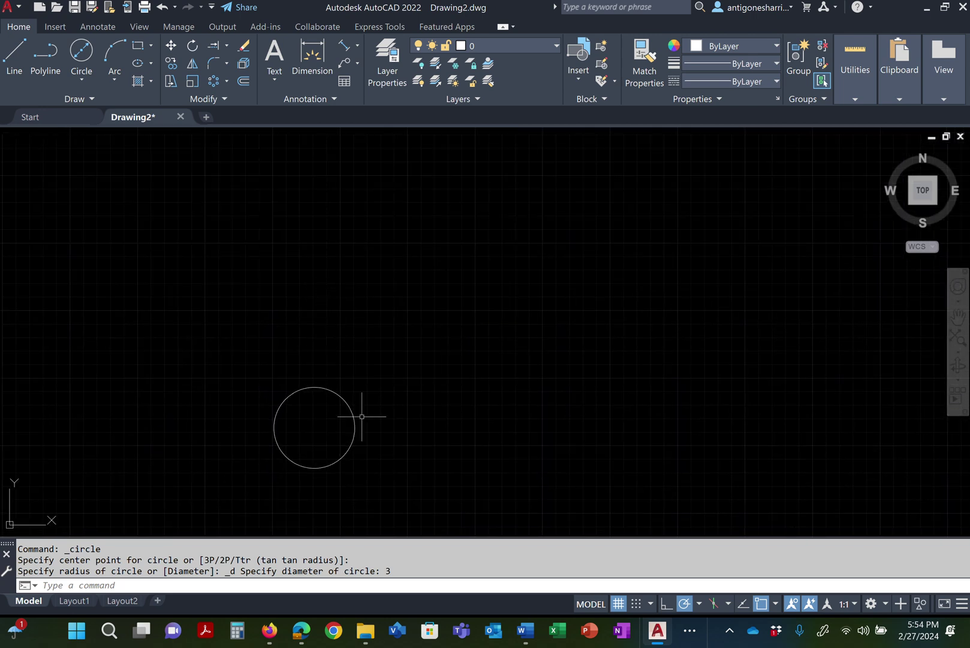
{"action": "scroll", "coordinate": [382, 472], "scroll_direction": "down", "scroll_amount": 2}
{"action": "middle_click_drag", "start_coordinate": [370, 446], "coordinate": [403, 238]}
{"action": "type", "text": "L"}
{"action": "key", "text": "Return"}
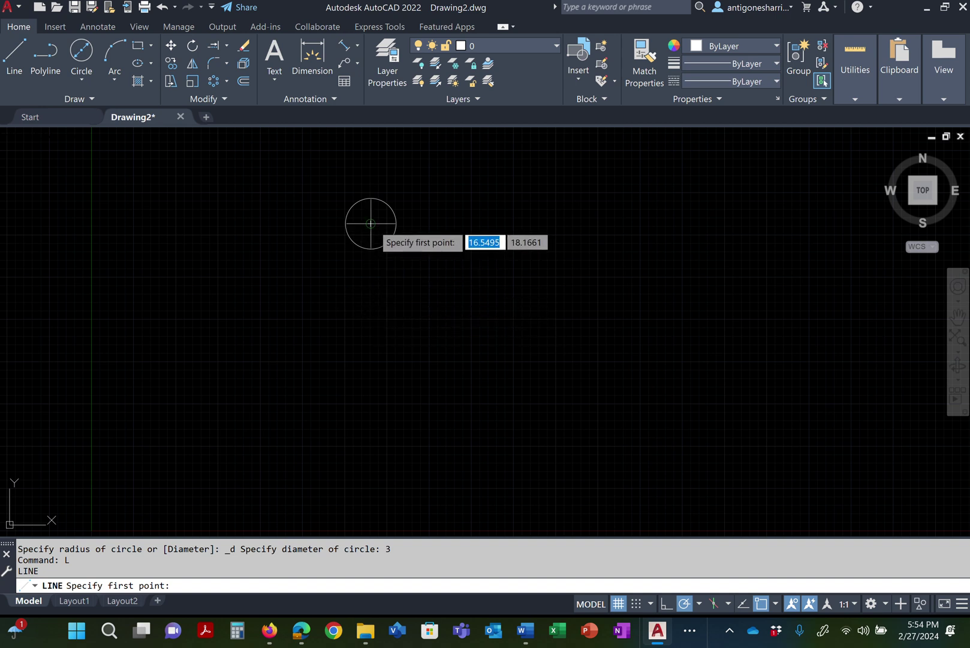
Draw a 5-unit vertical centre line down from the circle centre
{"action": "key", "text": "Escape"}
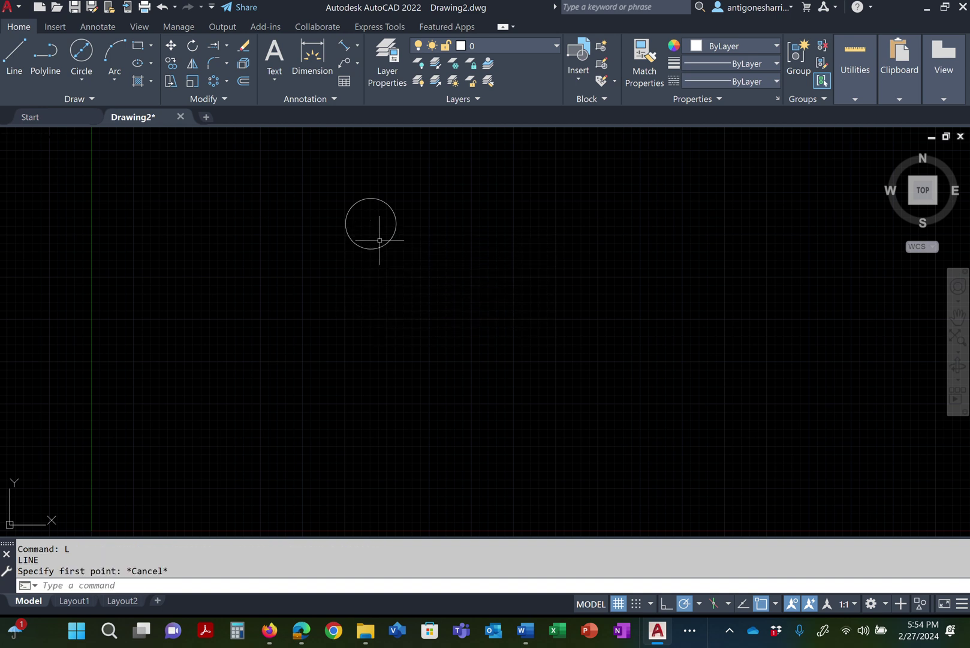
{"action": "type", "text": "l"}
{"action": "key", "text": "Return"}
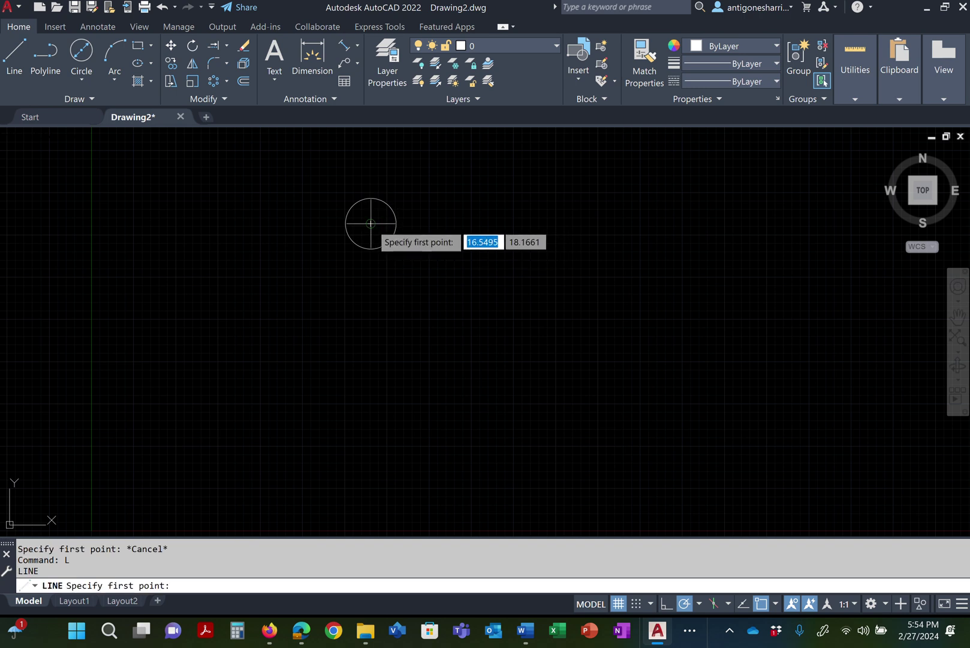
{"action": "left_click", "coordinate": [370, 223]}
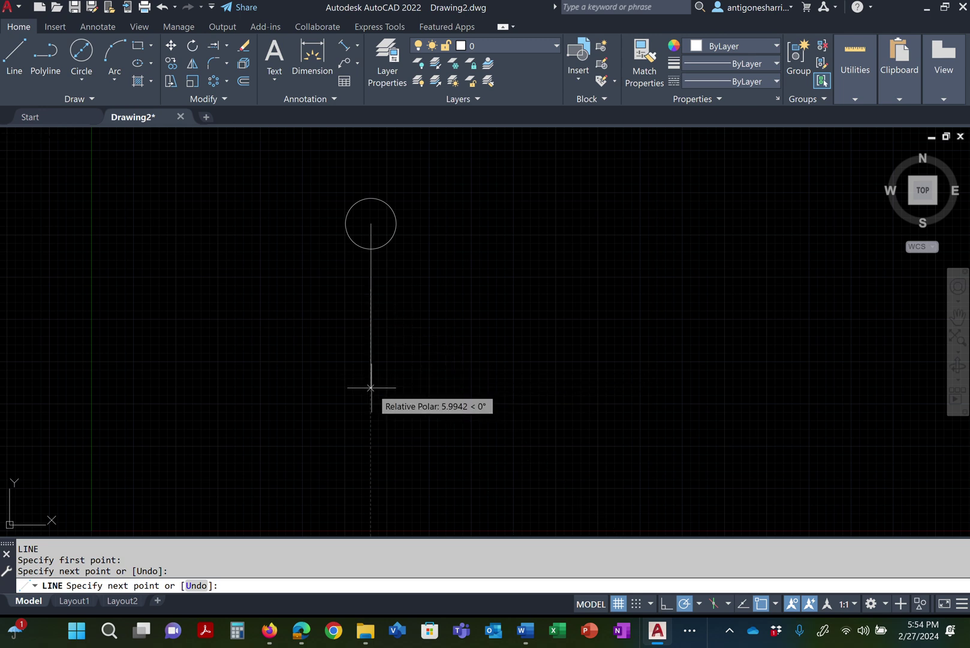
{"action": "type", "text": "5"}
{"action": "key", "text": "Return"}
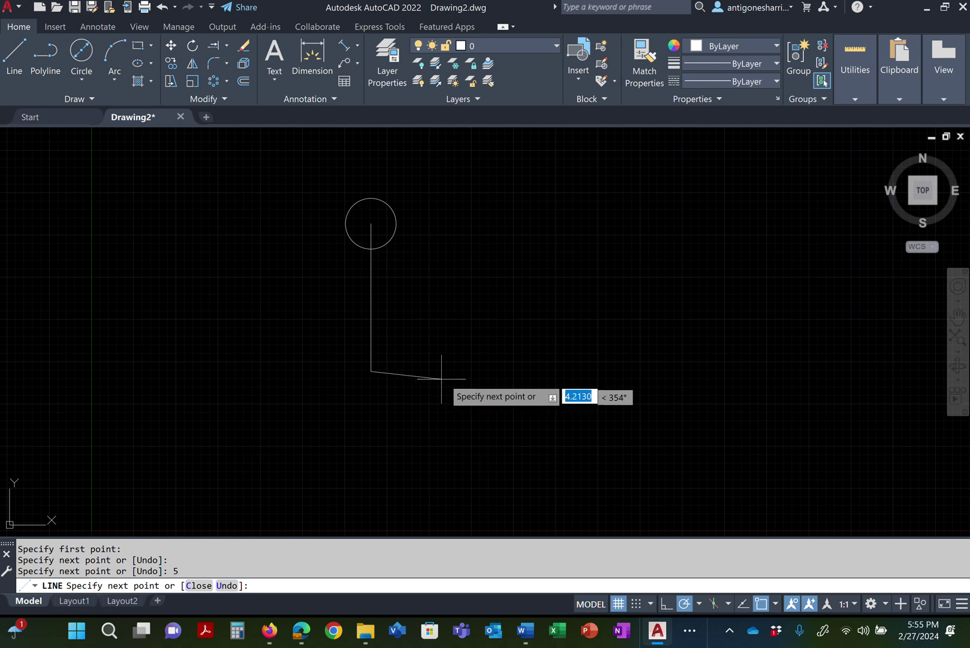
{"action": "key", "text": "Return"}
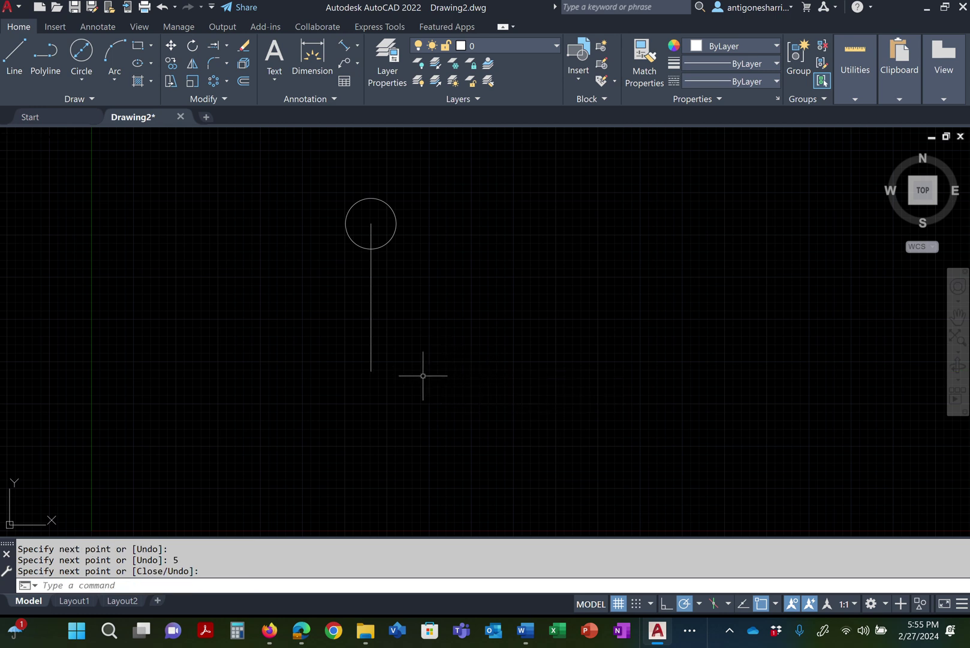
Draw an L from the circle's left edge down to the centre line's bottom, then 3 units across
{"action": "key", "text": "Return"}
{"action": "key", "text": "Return"}
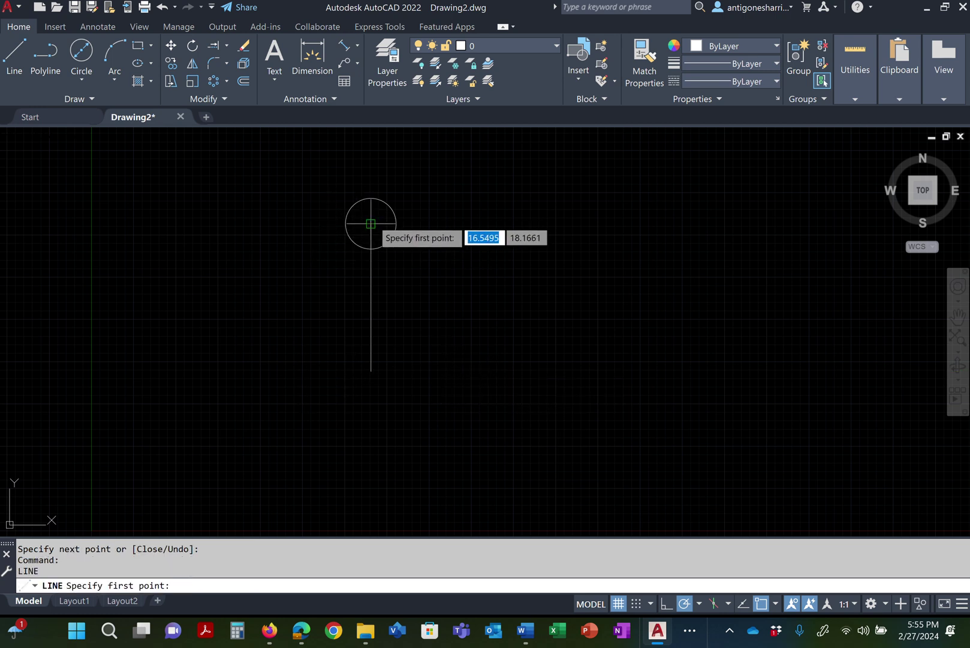
{"action": "left_click", "coordinate": [347, 228]}
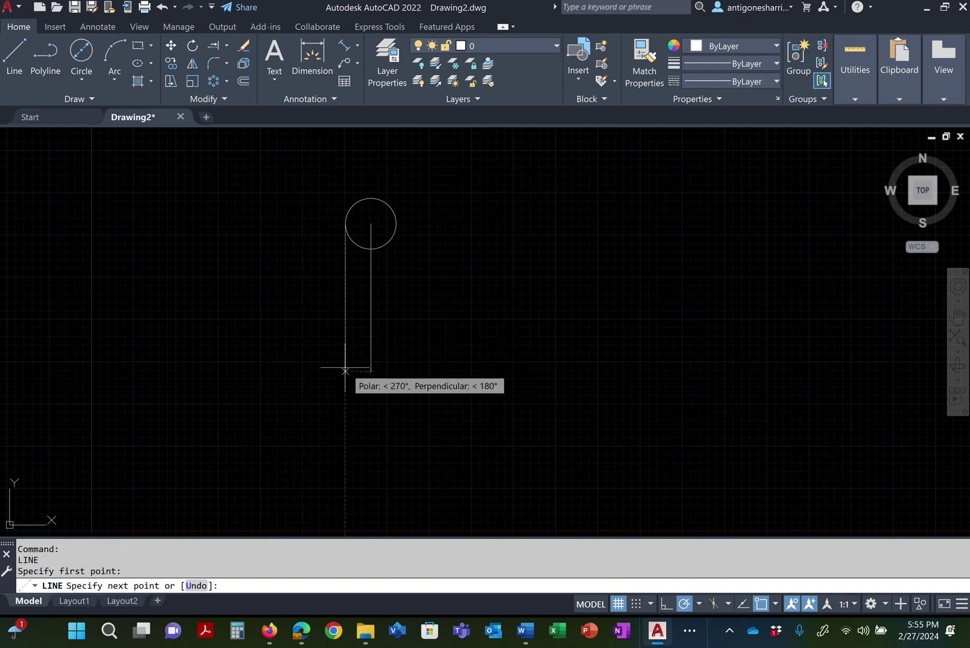
{"action": "left_click", "coordinate": [346, 371]}
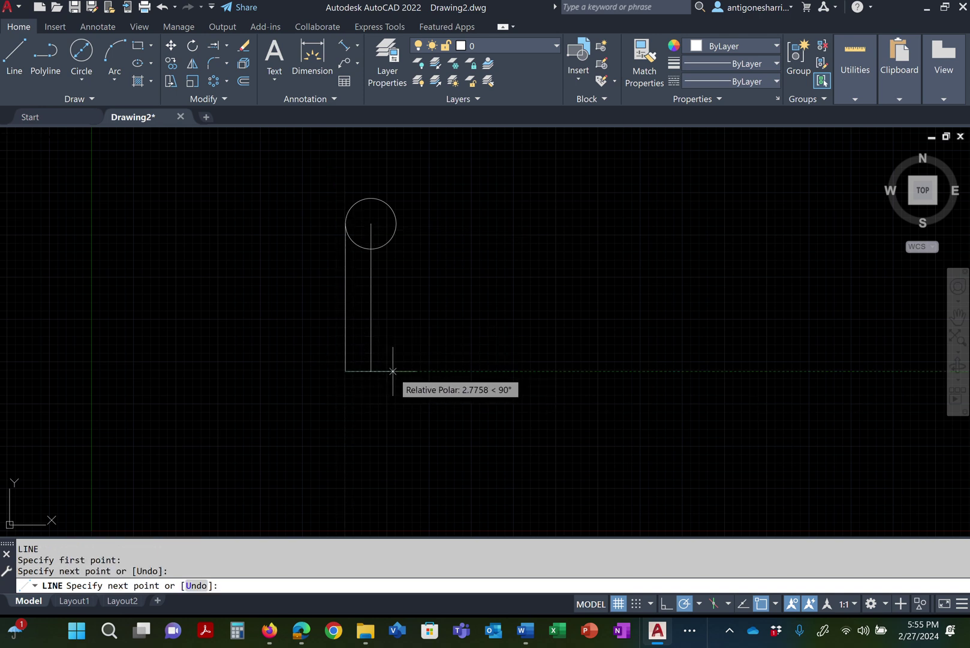
{"action": "type", "text": "3"}
{"action": "key", "text": "Return"}
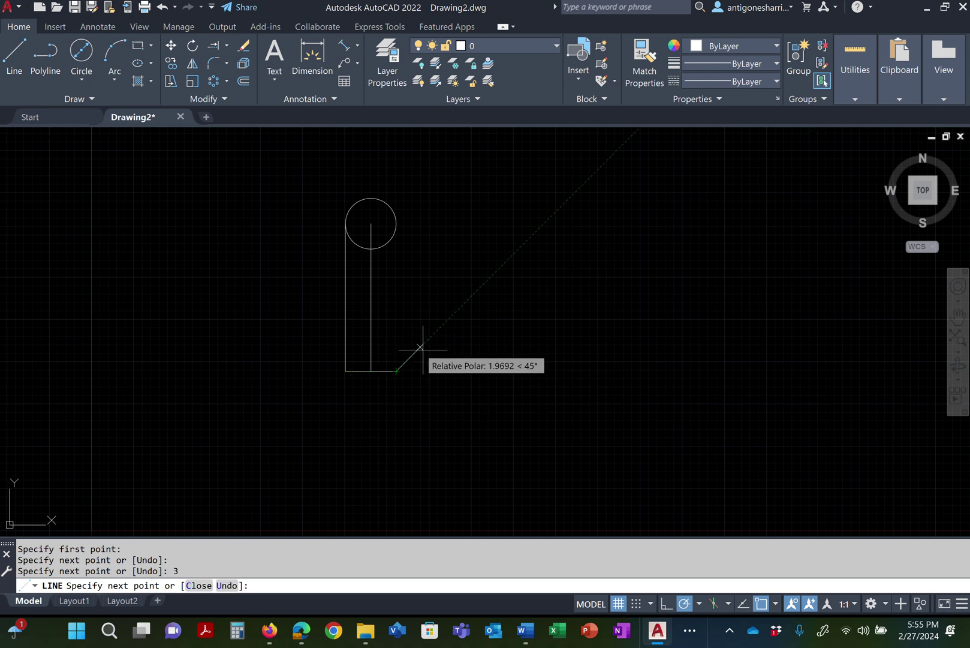
{"action": "key", "text": "Return"}
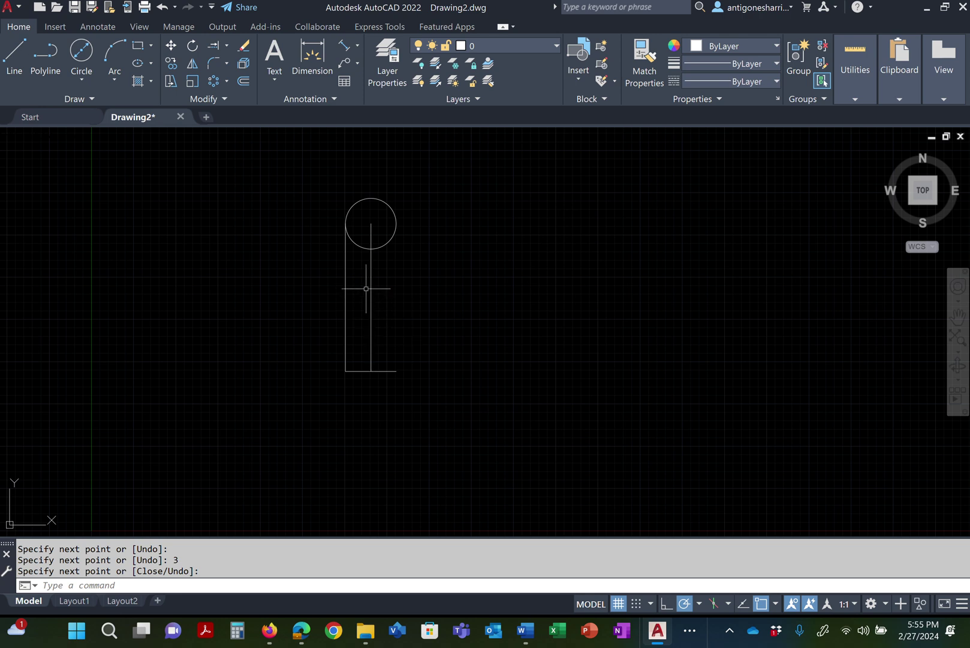
Offset the bottom line by 5 units, picking it as the line to copy
{"action": "type", "text": "offset"}
{"action": "key", "text": "Return"}
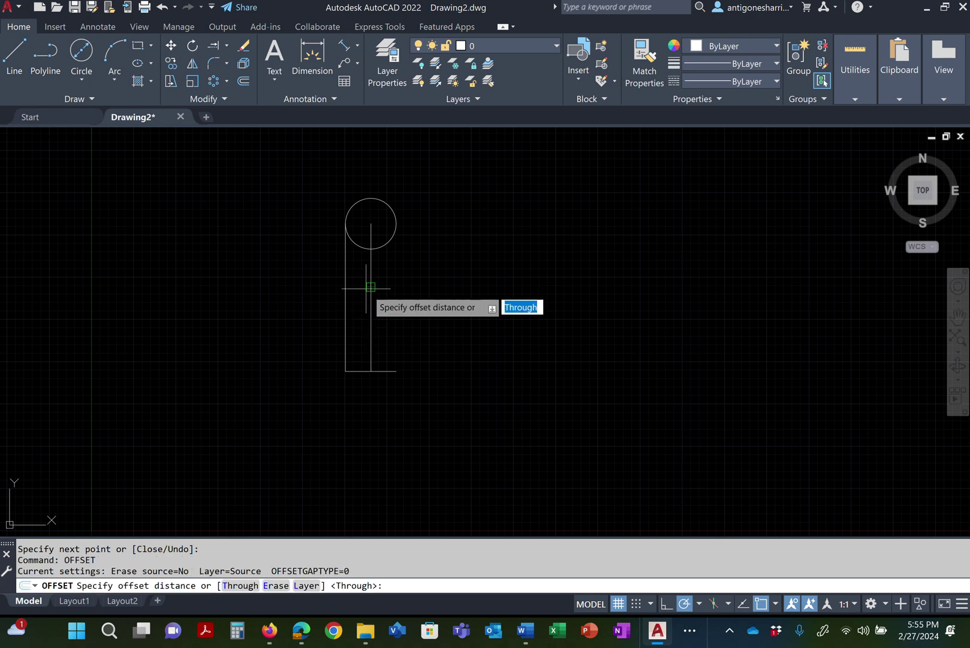
{"action": "type", "text": "5"}
{"action": "key", "text": "Return"}
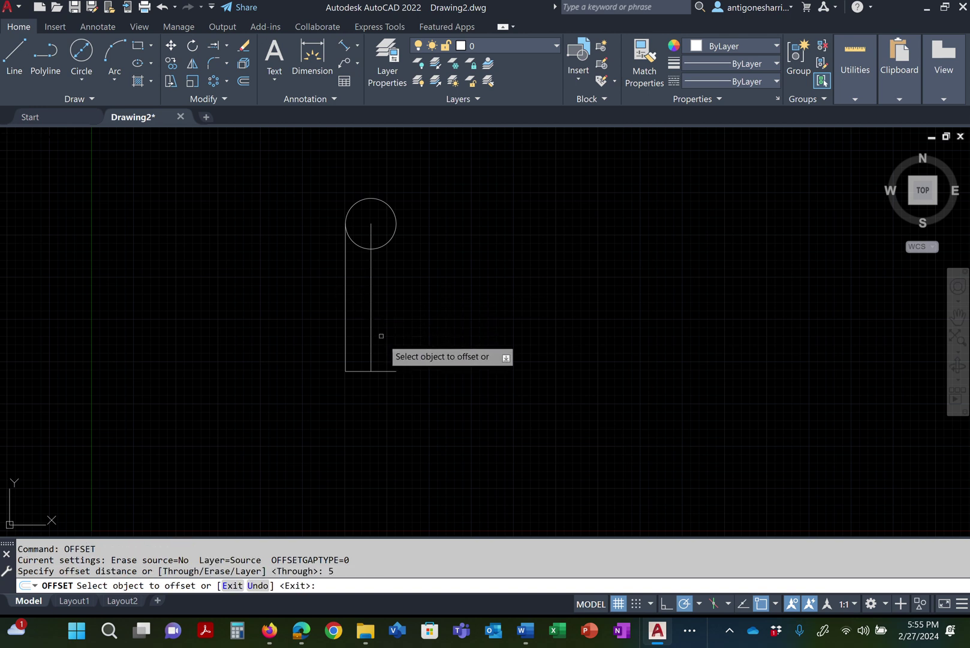
{"action": "left_click", "coordinate": [385, 370]}
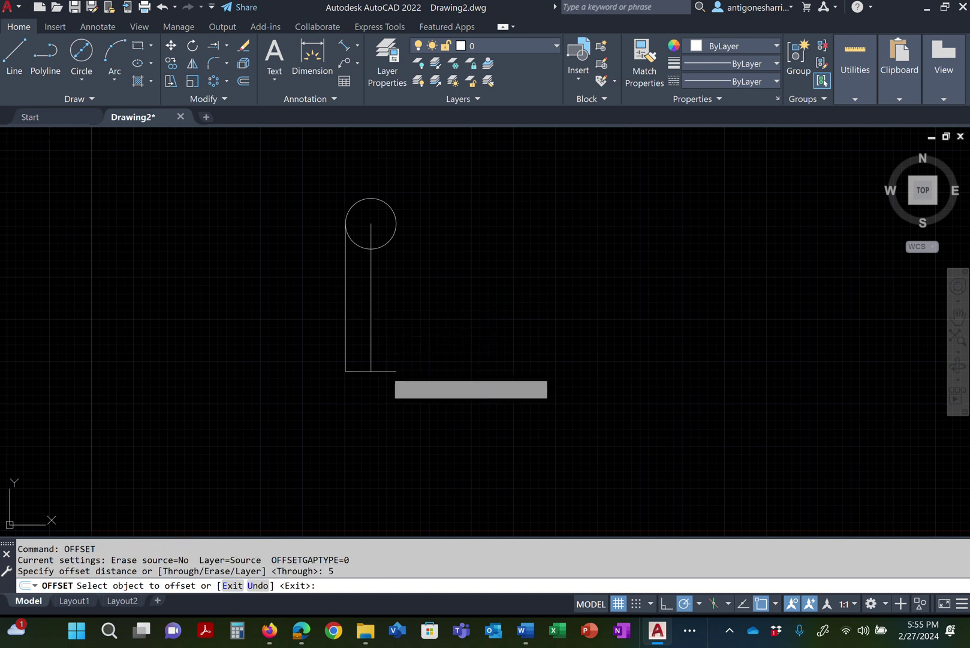
Place the 5-unit offset copy above the bottom line to locate the apex
{"action": "left_click", "coordinate": [390, 324]}
{"action": "scroll", "coordinate": [366, 303], "scroll_direction": "up", "scroll_amount": 2}
{"action": "scroll", "coordinate": [366, 303], "scroll_direction": "up", "scroll_amount": 2}
{"action": "key", "text": "Escape"}
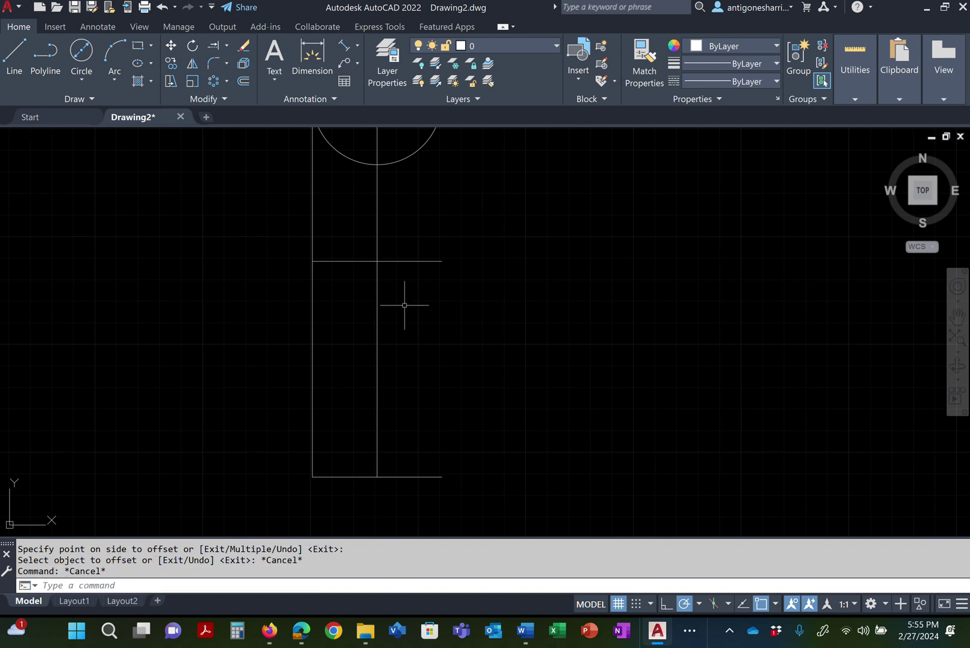
Draw both slant sides from the apex to the bottom-right and bottom-left corners
{"action": "type", "text": "l"}
{"action": "key", "text": "Return"}
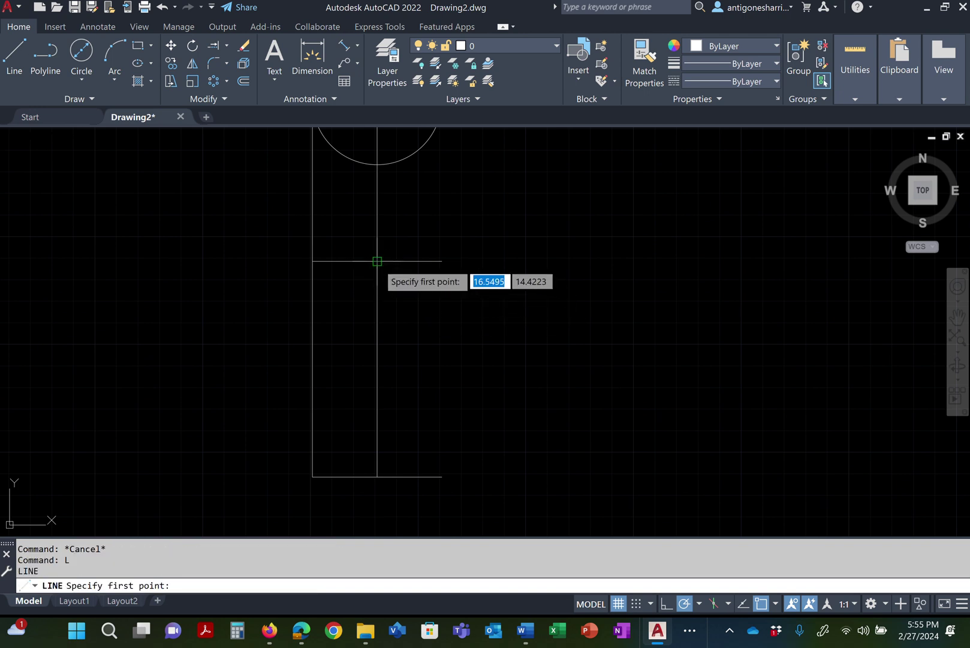
{"action": "left_click", "coordinate": [376, 261]}
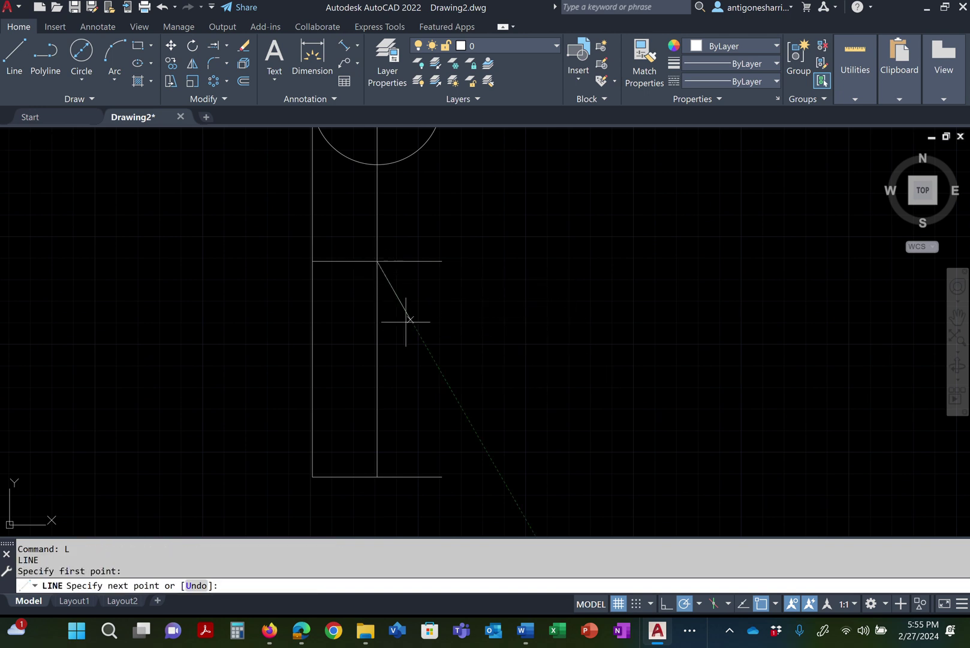
{"action": "left_click", "coordinate": [442, 477]}
{"action": "key", "text": "Return"}
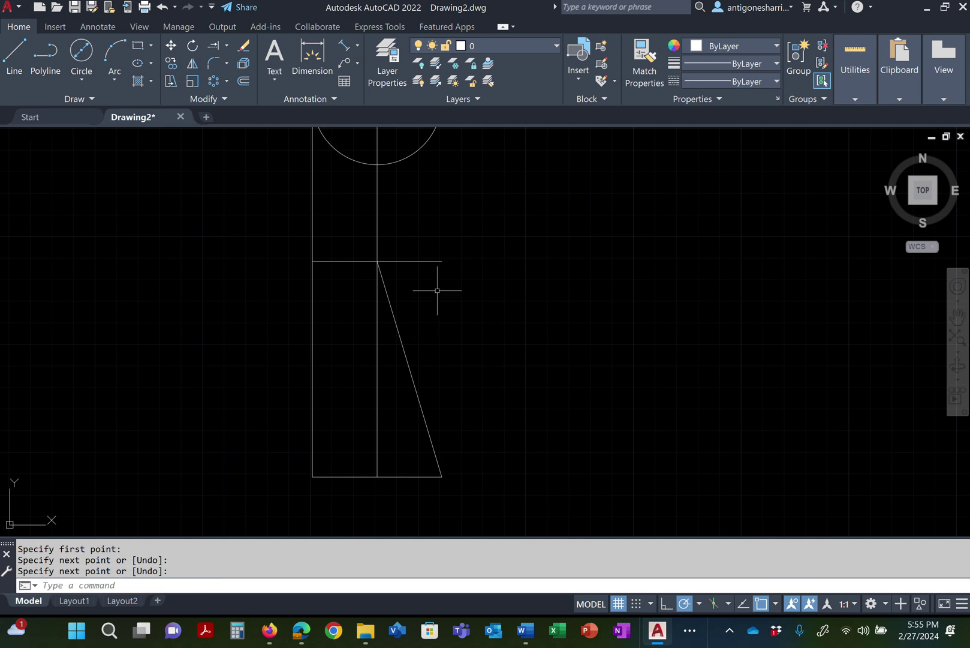
{"action": "key", "text": "Return"}
{"action": "left_click", "coordinate": [377, 261]}
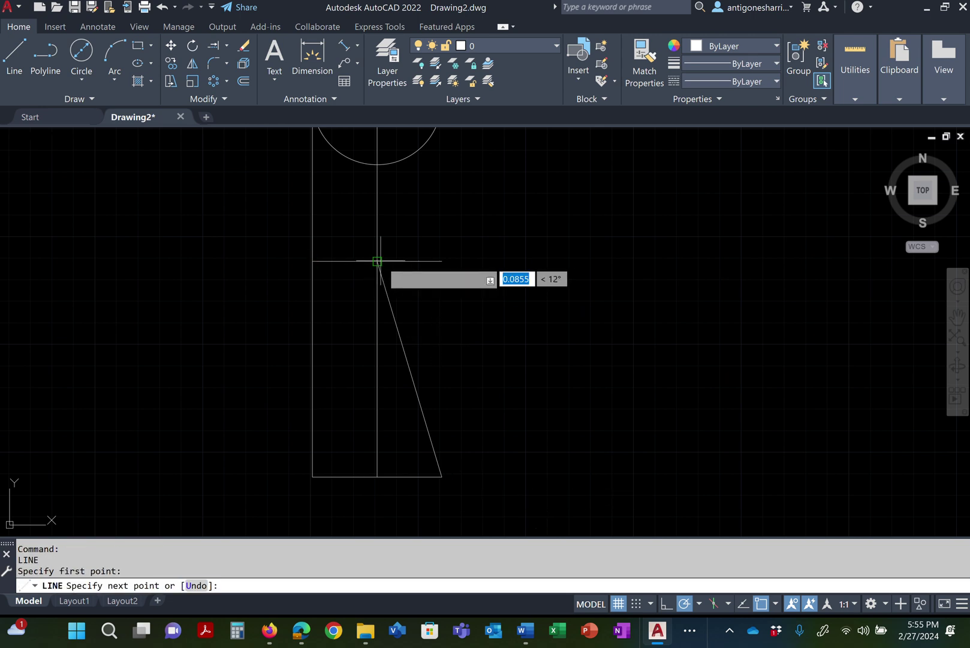
{"action": "left_click", "coordinate": [313, 476]}
{"action": "key", "text": "Return"}
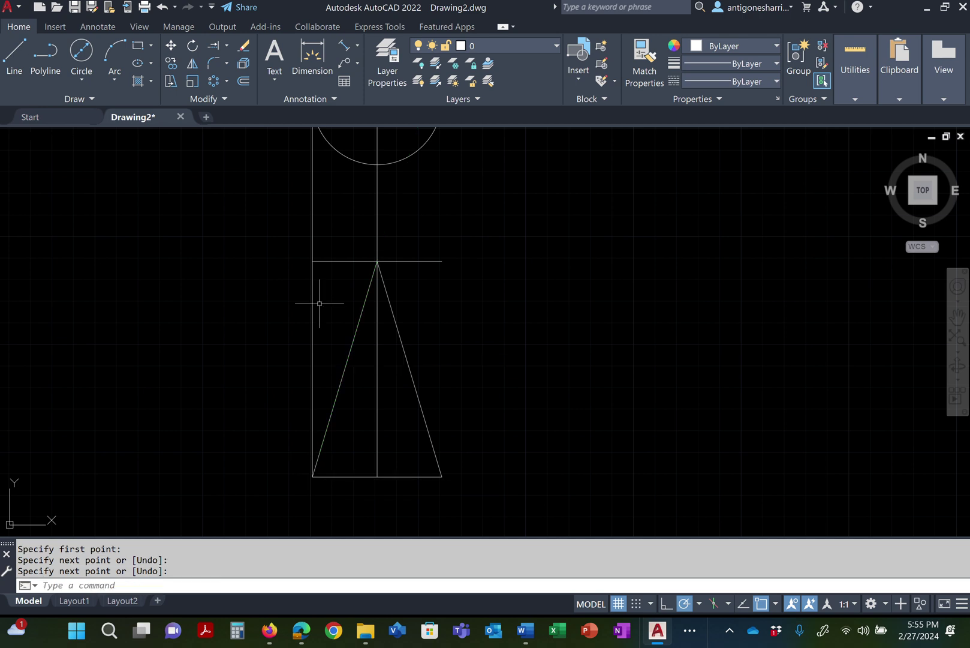
Erase the left vertical and top horizontal construction lines, then select the axis segment above the apex
{"action": "left_click", "coordinate": [336, 263]}
{"action": "left_click", "coordinate": [301, 243]}
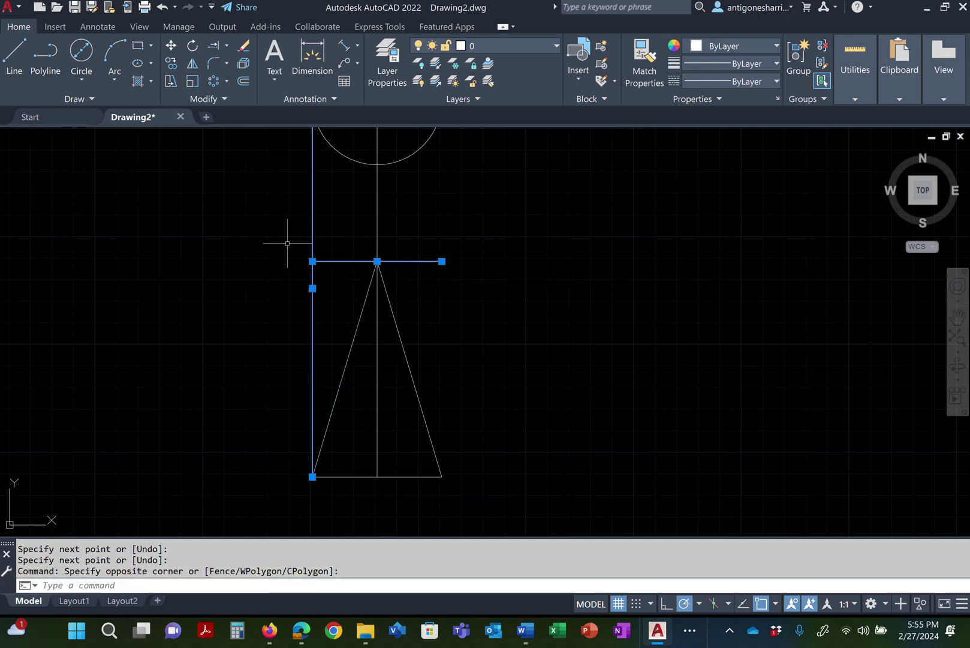
{"action": "key", "text": "Delete"}
{"action": "left_click", "coordinate": [380, 196]}
{"action": "left_click", "coordinate": [255, 181]}
Delete the axis stub above the apex and dimension the 5.0000 height from apex to lower-left corner
{"action": "key", "text": "Delete"}
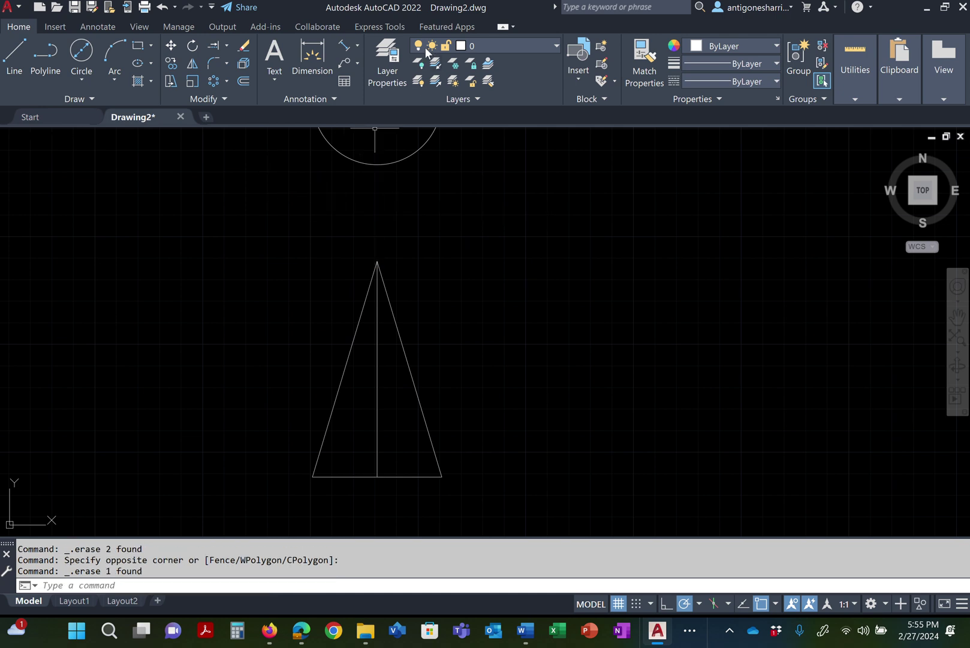
{"action": "left_click", "coordinate": [316, 57]}
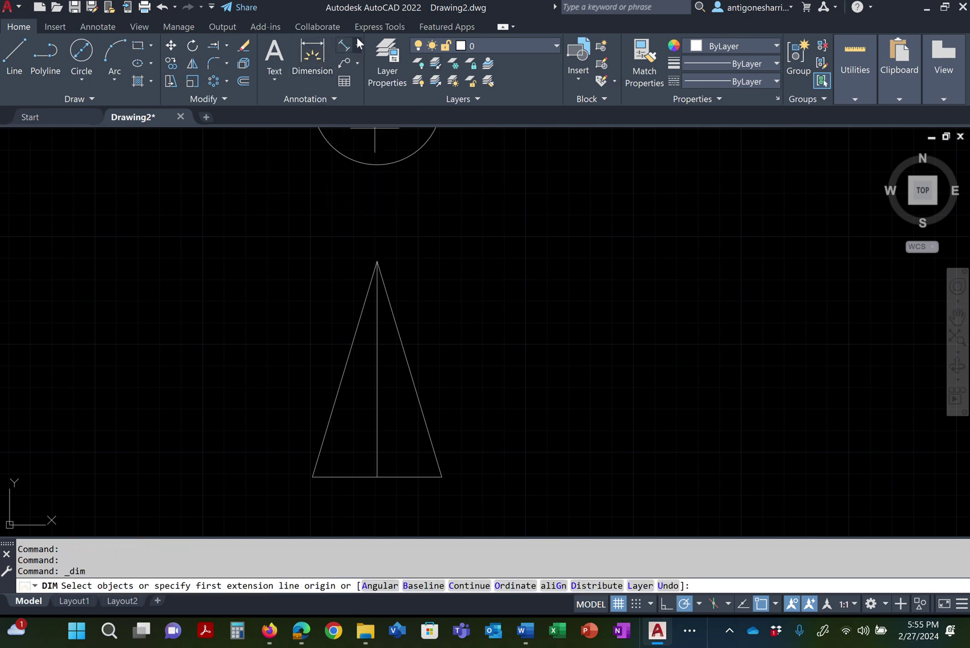
{"action": "left_click", "coordinate": [356, 46]}
{"action": "left_click", "coordinate": [315, 71]}
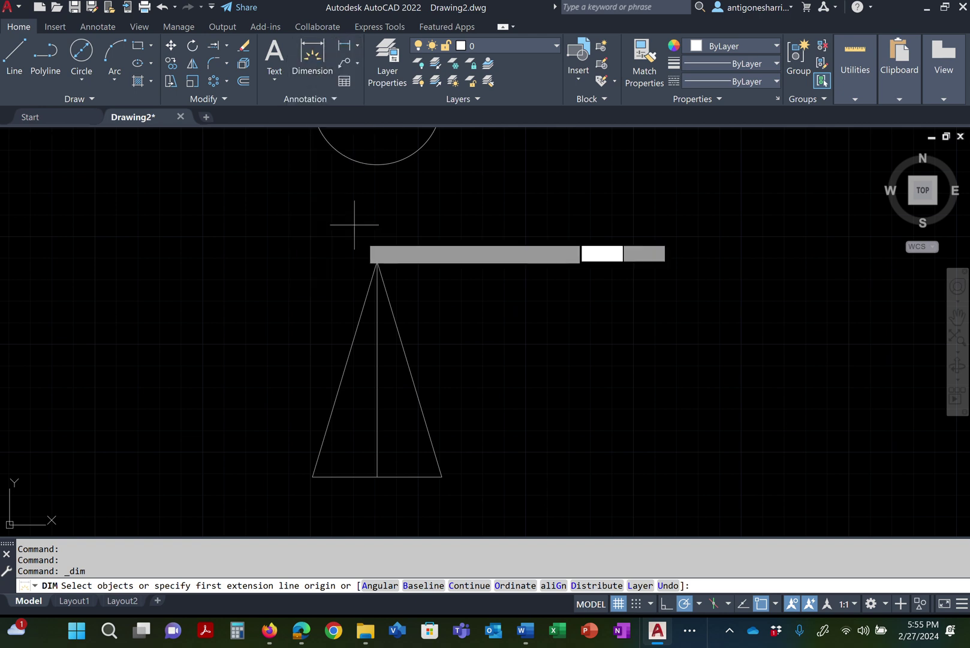
{"action": "left_click", "coordinate": [377, 262]}
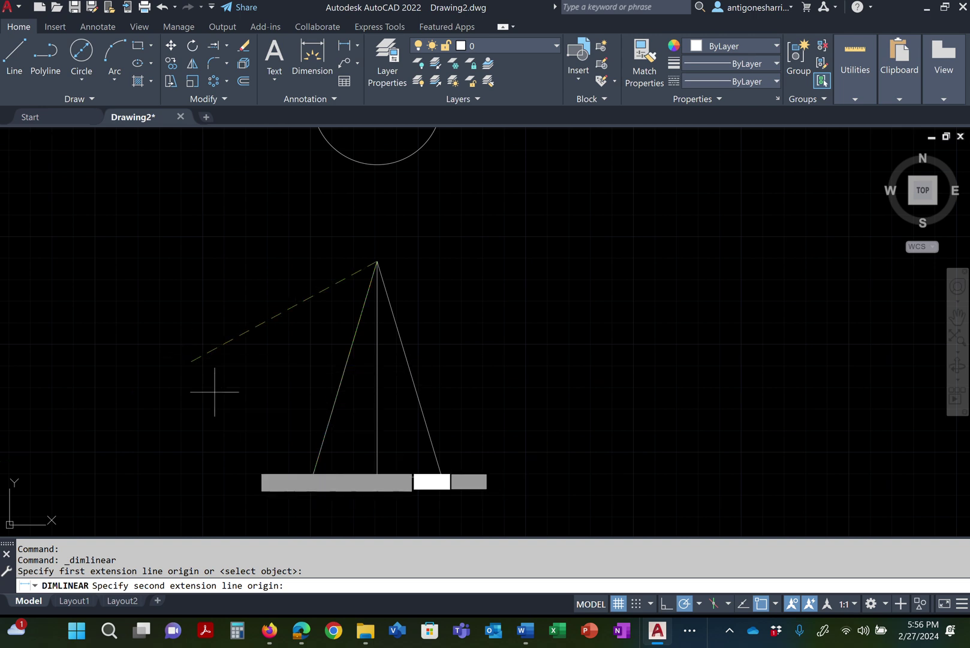
{"action": "left_click", "coordinate": [311, 477]}
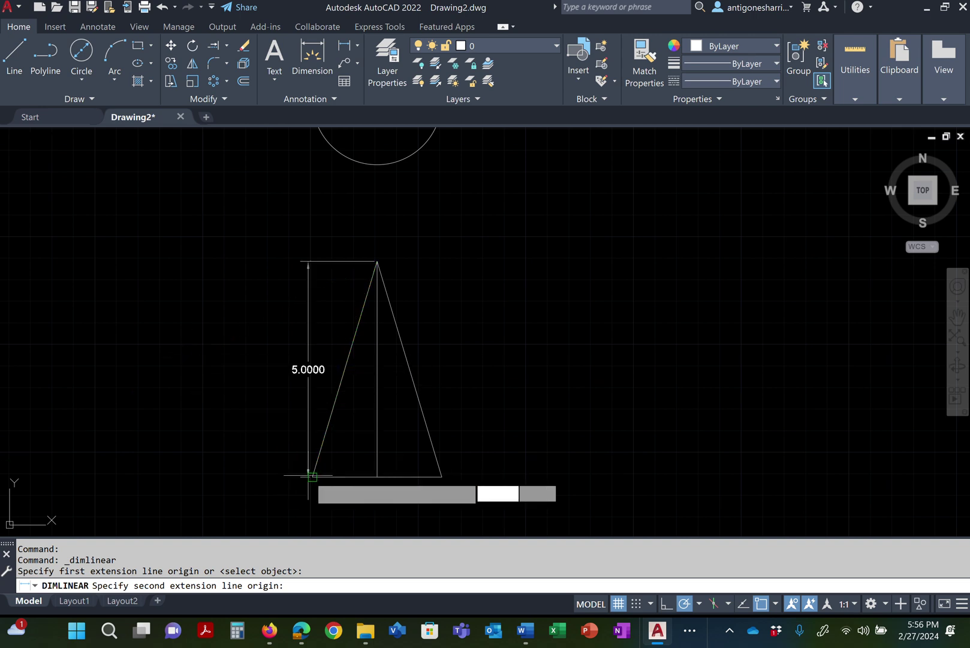
{"action": "left_click", "coordinate": [223, 395]}
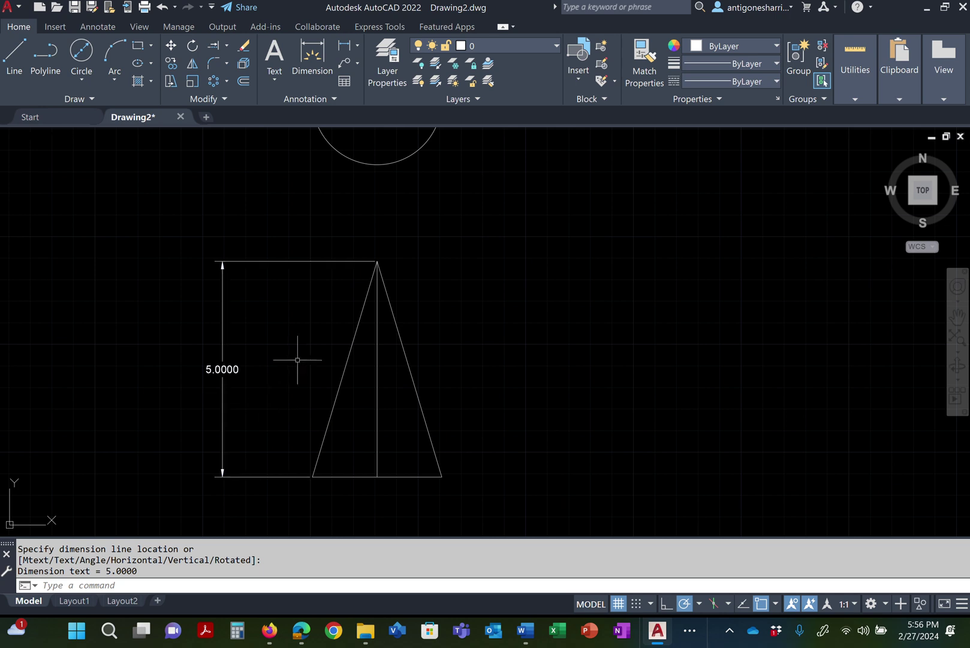
Offset the cone's base line 3 units upward
{"action": "type", "text": "offs"}
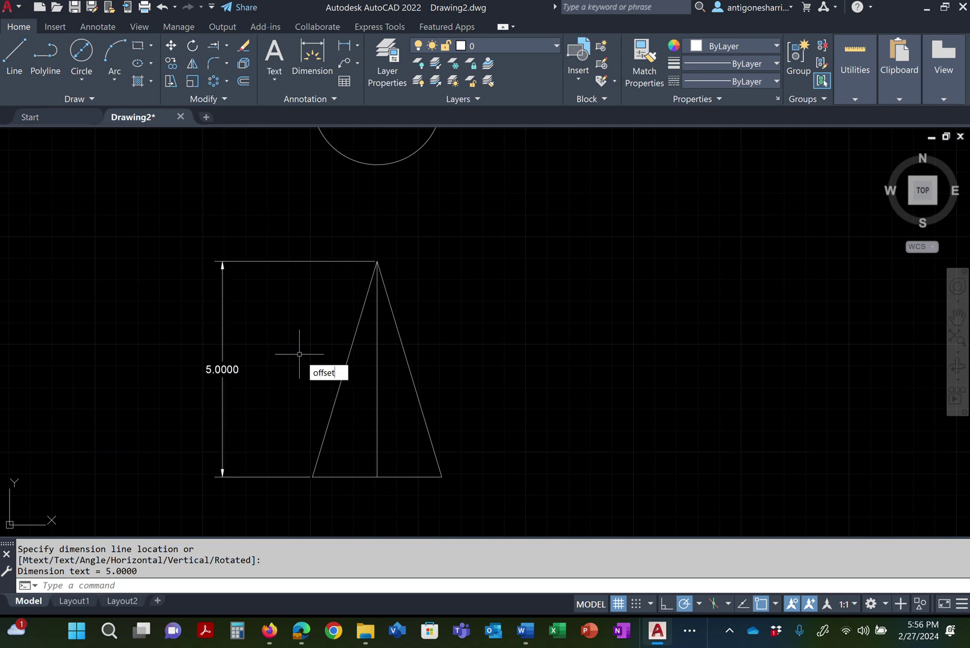
{"action": "type", "text": "et"}
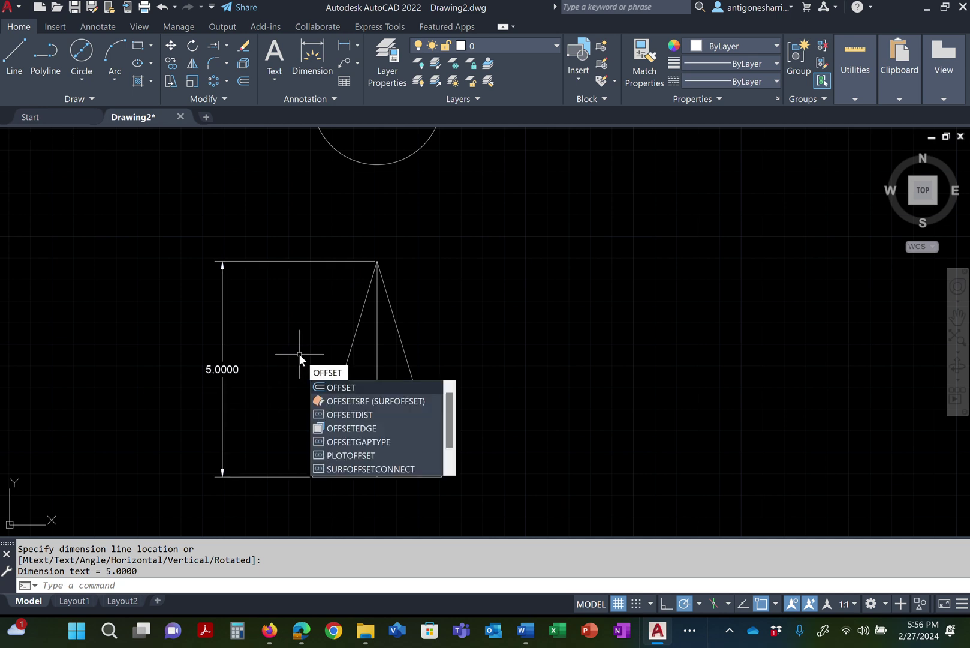
{"action": "key", "text": "Return"}
{"action": "type", "text": "3"}
{"action": "key", "text": "Return"}
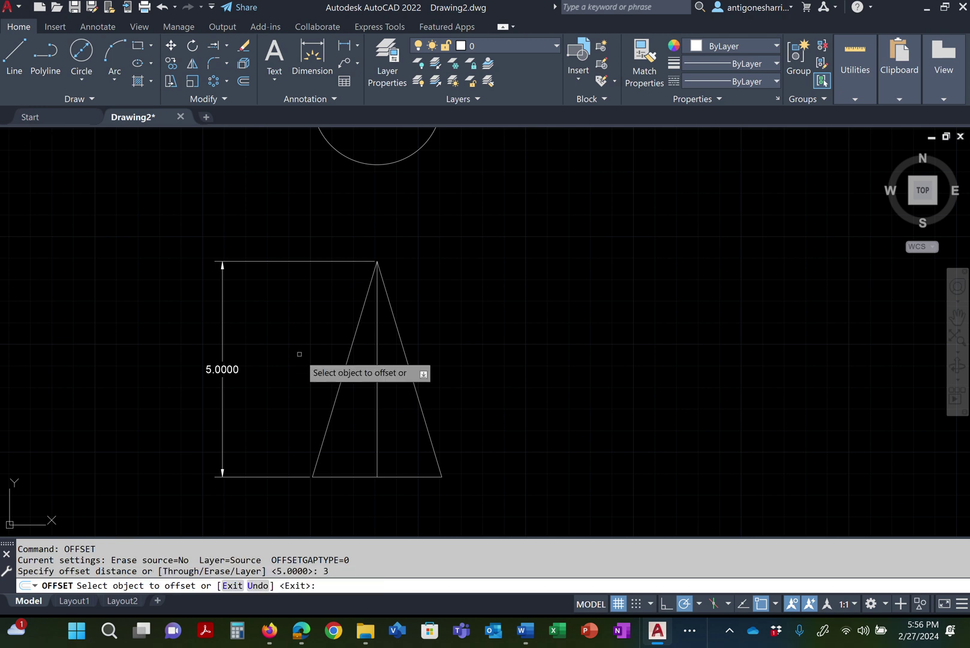
{"action": "left_click", "coordinate": [358, 477]}
{"action": "left_click", "coordinate": [435, 374]}
{"action": "key", "text": "Escape"}
{"action": "key", "text": "Escape"}
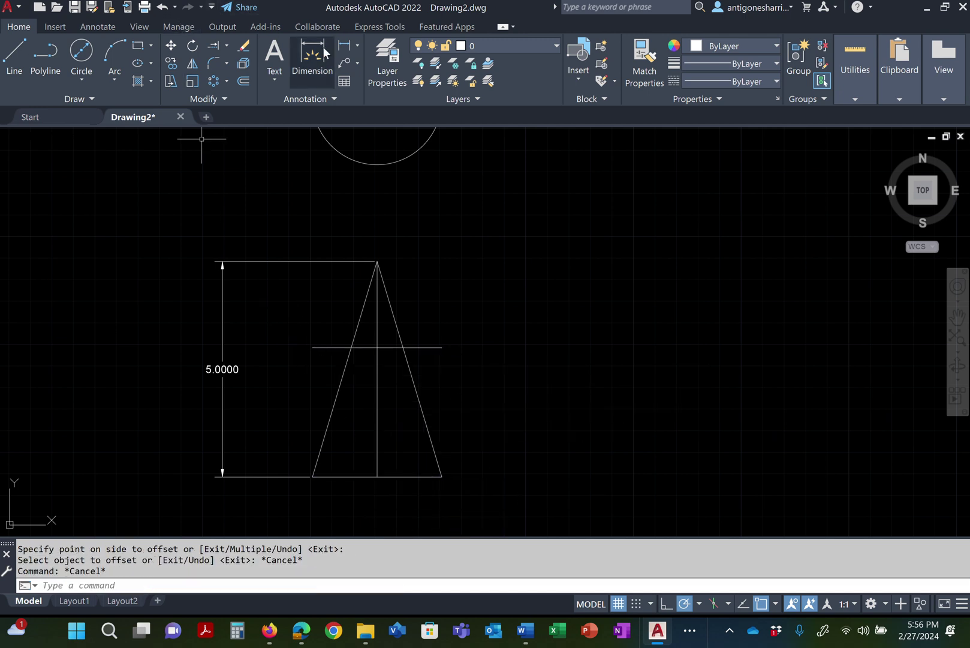
Add a 3.0000 vertical linear dimension from the new line's left end to the lower-left corner
{"action": "left_click", "coordinate": [324, 53]}
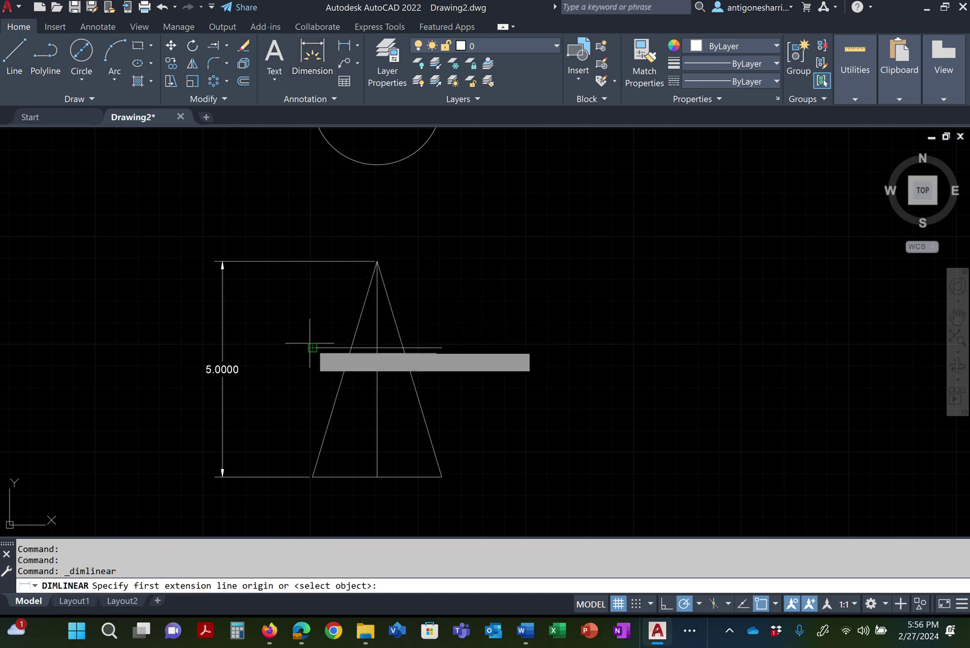
{"action": "left_click", "coordinate": [351, 347]}
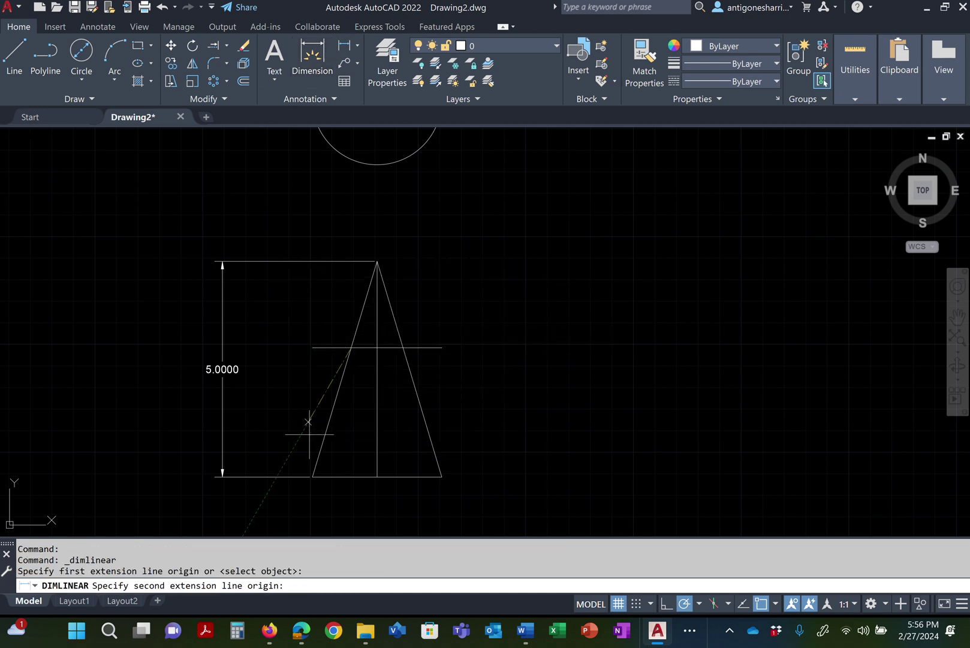
{"action": "left_click", "coordinate": [312, 477]}
{"action": "left_click", "coordinate": [270, 445]}
{"action": "key", "text": "Escape"}
{"action": "left_click", "coordinate": [504, 359]}
{"action": "key", "text": "Escape"}
{"action": "key", "text": "Escape"}
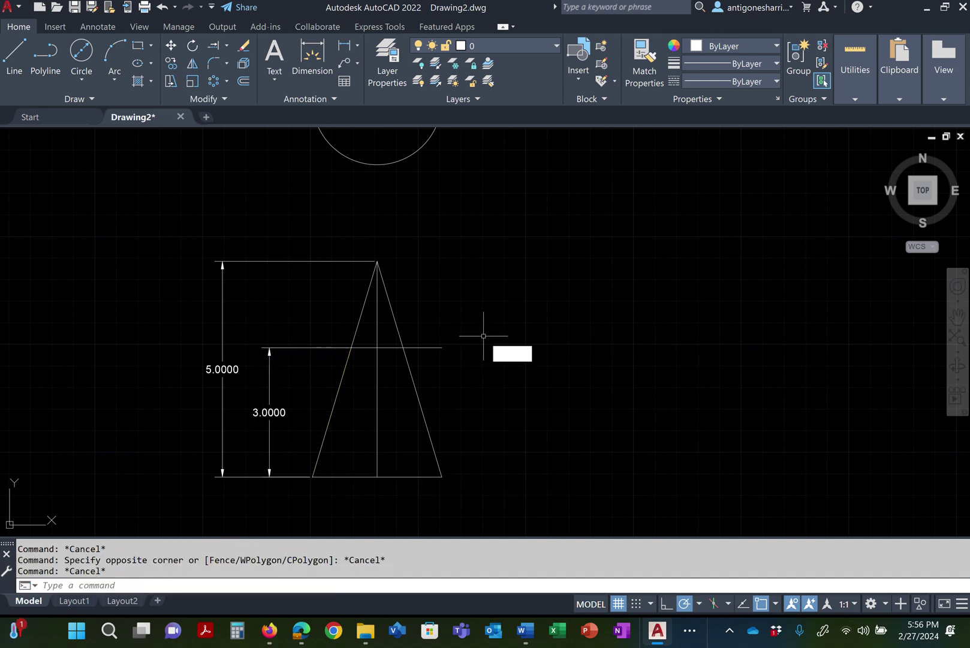
Trim the horizontal line's overhang past the triangle and delete the vertical centre line
{"action": "key", "text": "Return"}
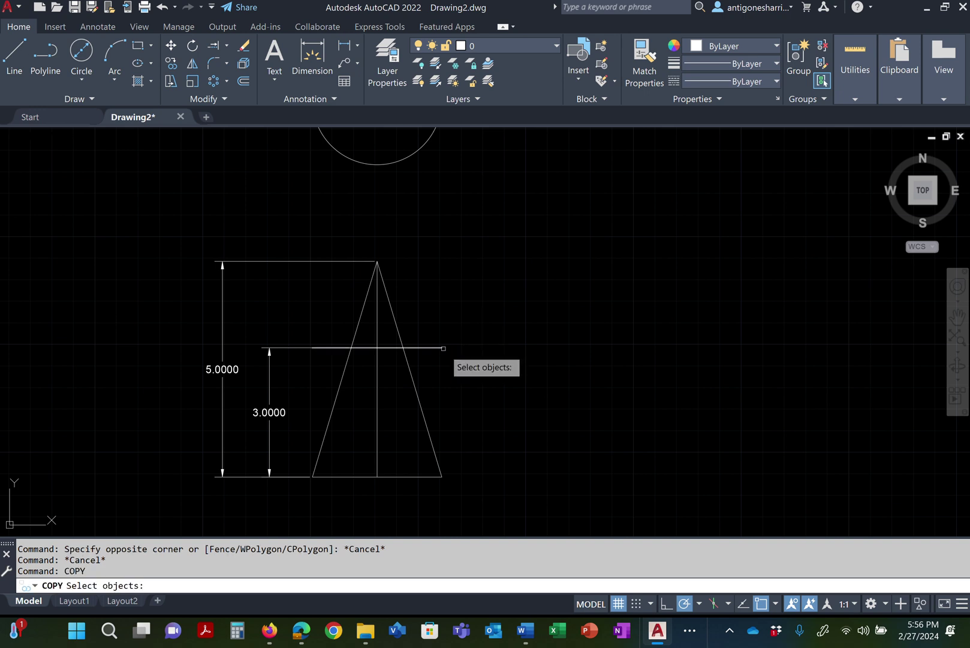
{"action": "key", "text": "Escape"}
{"action": "key", "text": "Escape"}
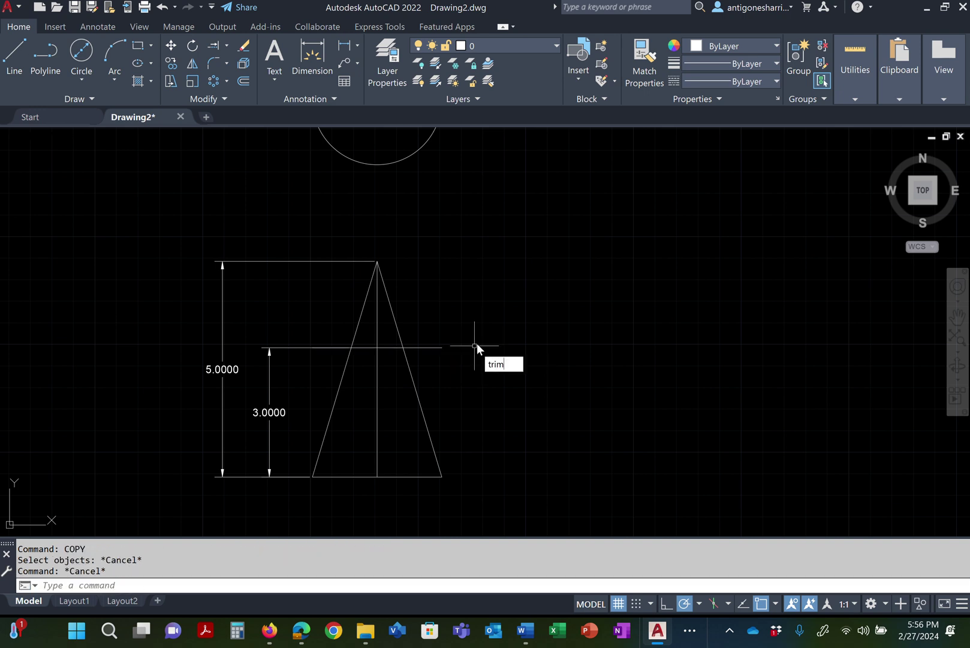
{"action": "key", "text": "Return"}
{"action": "left_click", "coordinate": [435, 346]}
{"action": "scroll", "coordinate": [396, 347], "scroll_direction": "up", "scroll_amount": 5}
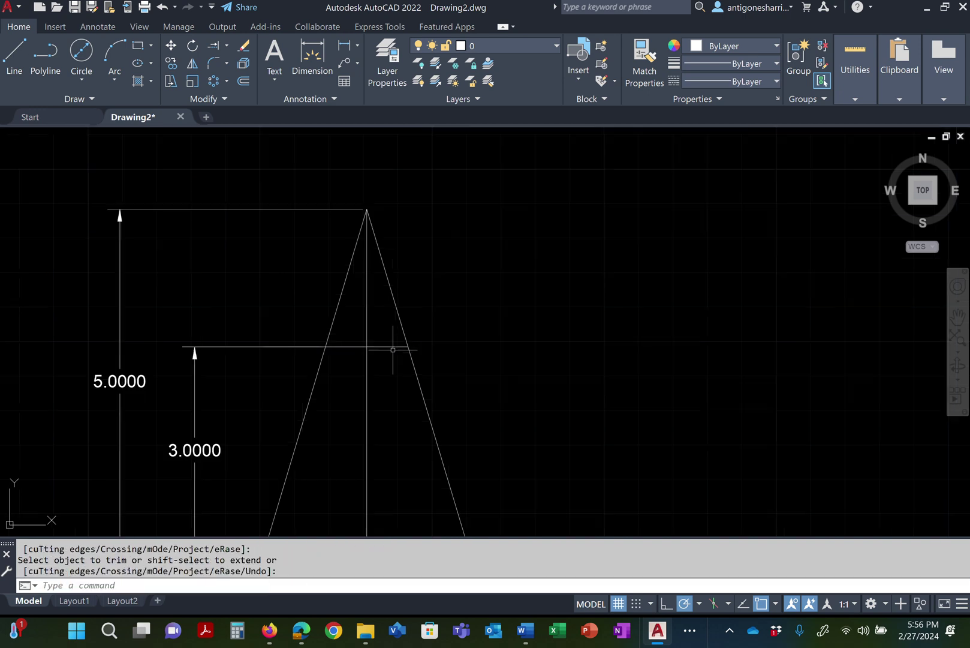
{"action": "key", "text": "Return"}
{"action": "left_click", "coordinate": [352, 320]}
{"action": "key", "text": "Delete"}
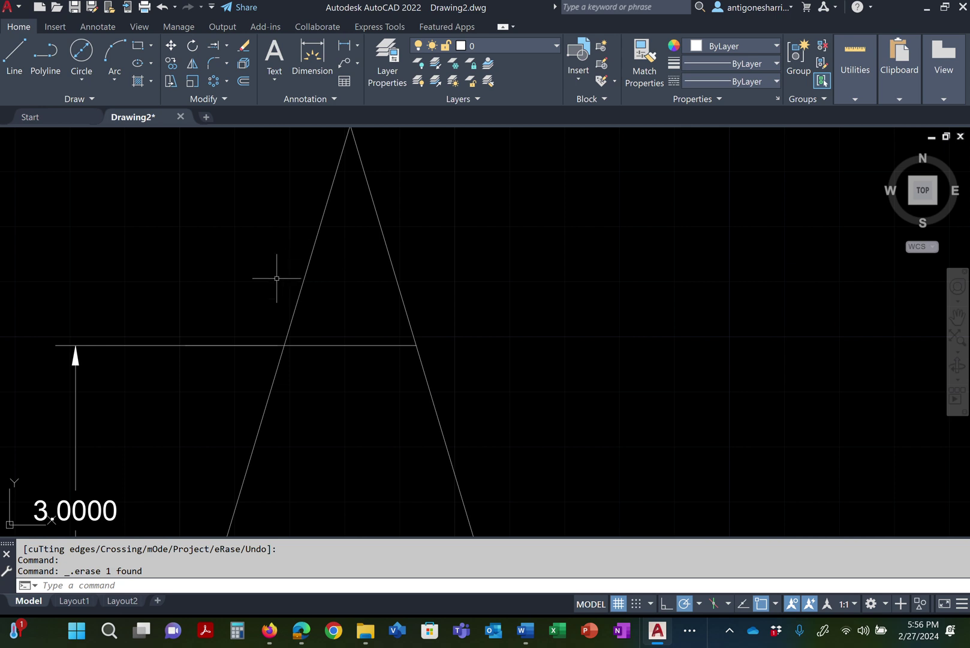
Break the right and left slant sides at their intersections with the 3-unit horizontal line
{"action": "scroll", "coordinate": [270, 369], "scroll_direction": "up", "scroll_amount": 2}
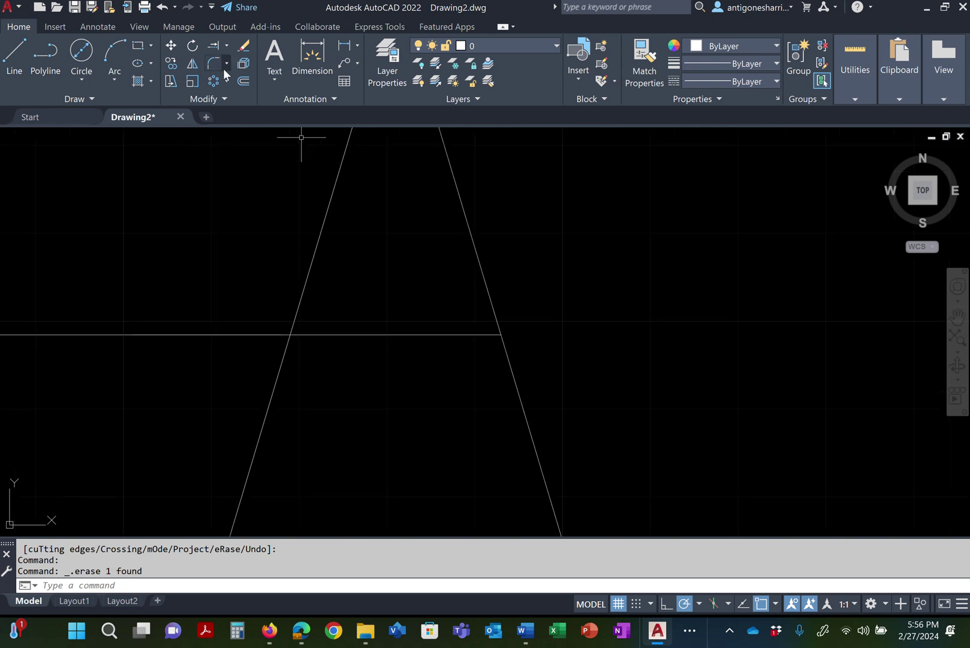
{"action": "left_click", "coordinate": [212, 100]}
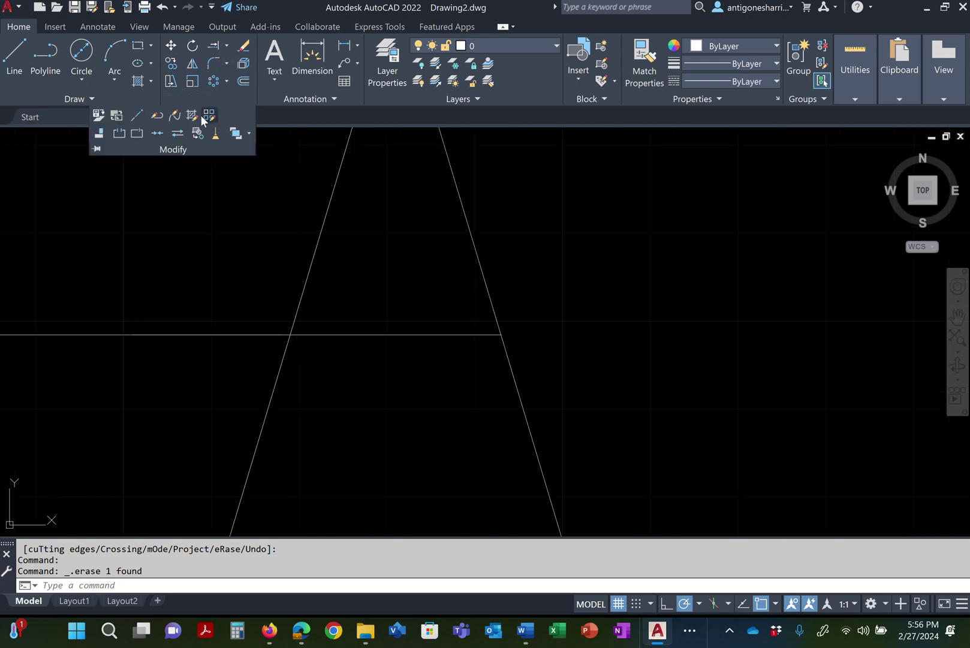
{"action": "left_click", "coordinate": [137, 133]}
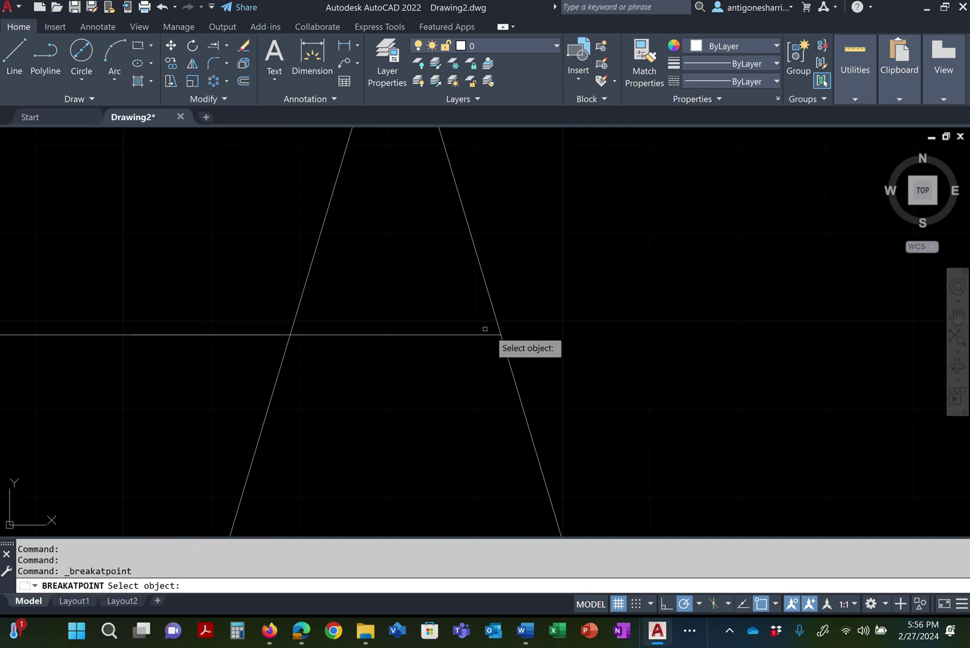
{"action": "left_click", "coordinate": [498, 330]}
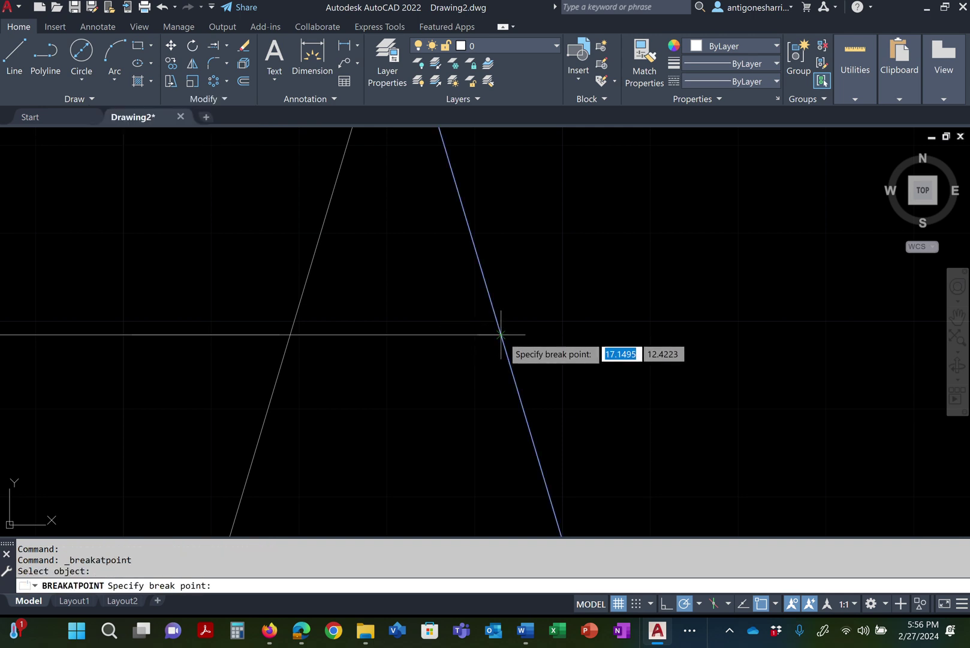
{"action": "left_click", "coordinate": [502, 336]}
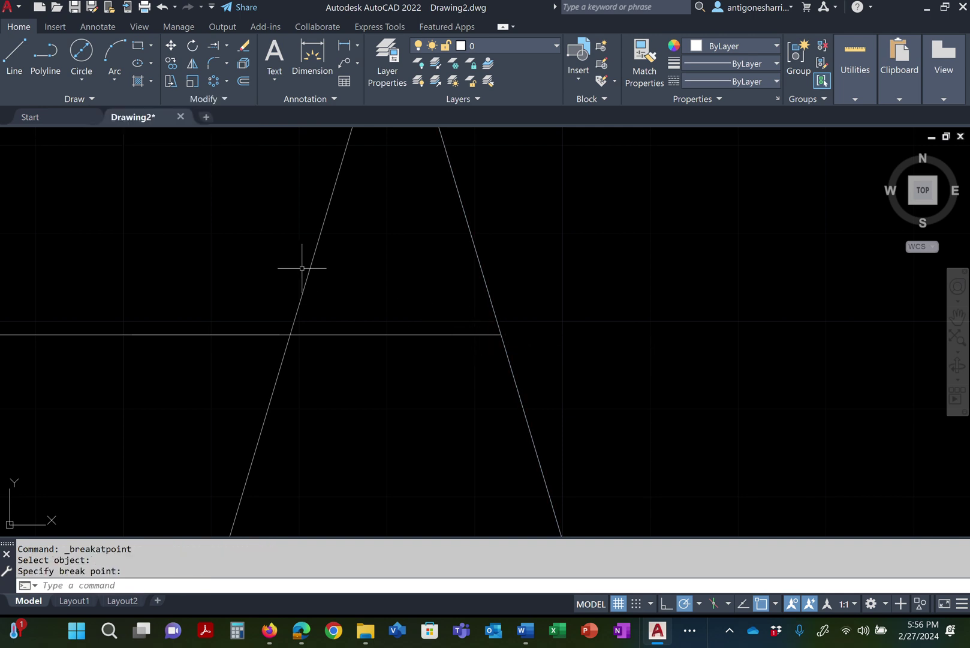
{"action": "key", "text": "Return"}
{"action": "left_click", "coordinate": [295, 319]}
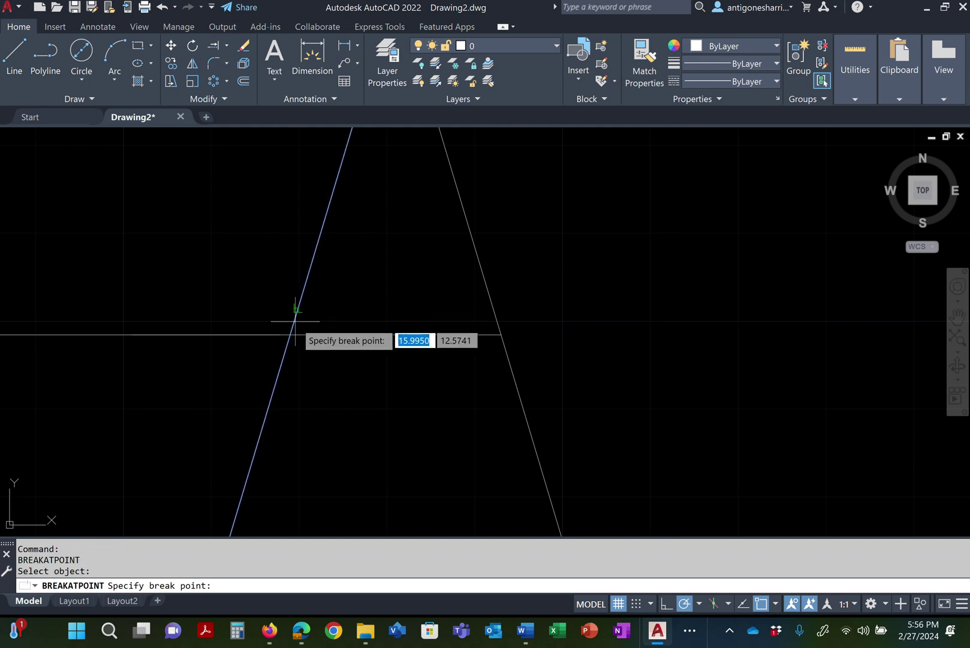
{"action": "left_click", "coordinate": [292, 331]}
{"action": "key", "text": "Return"}
{"action": "scroll", "coordinate": [382, 302], "scroll_direction": "down", "scroll_amount": 2}
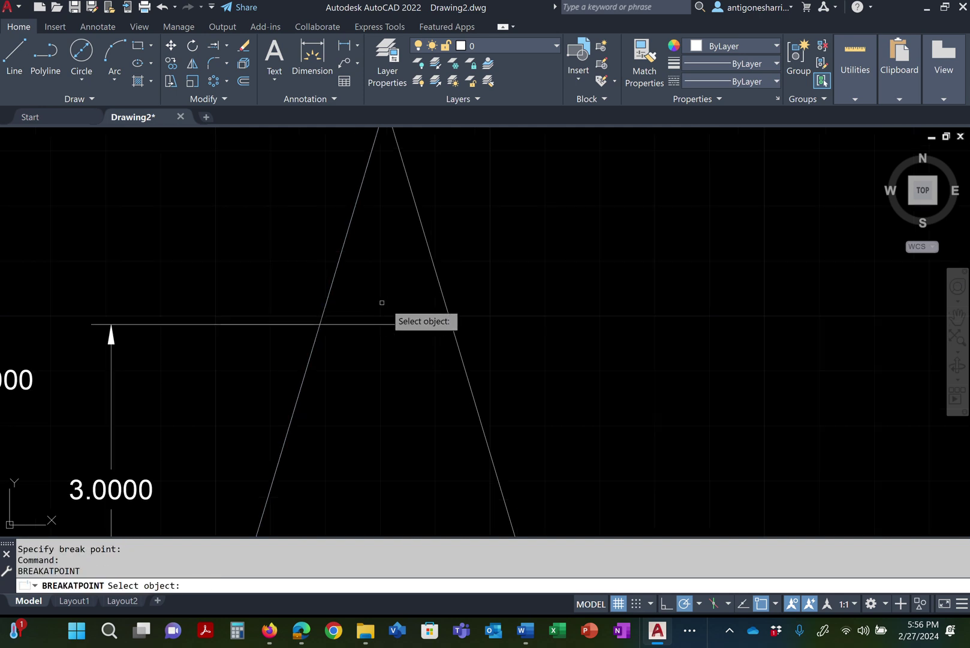
{"action": "key", "text": "Escape"}
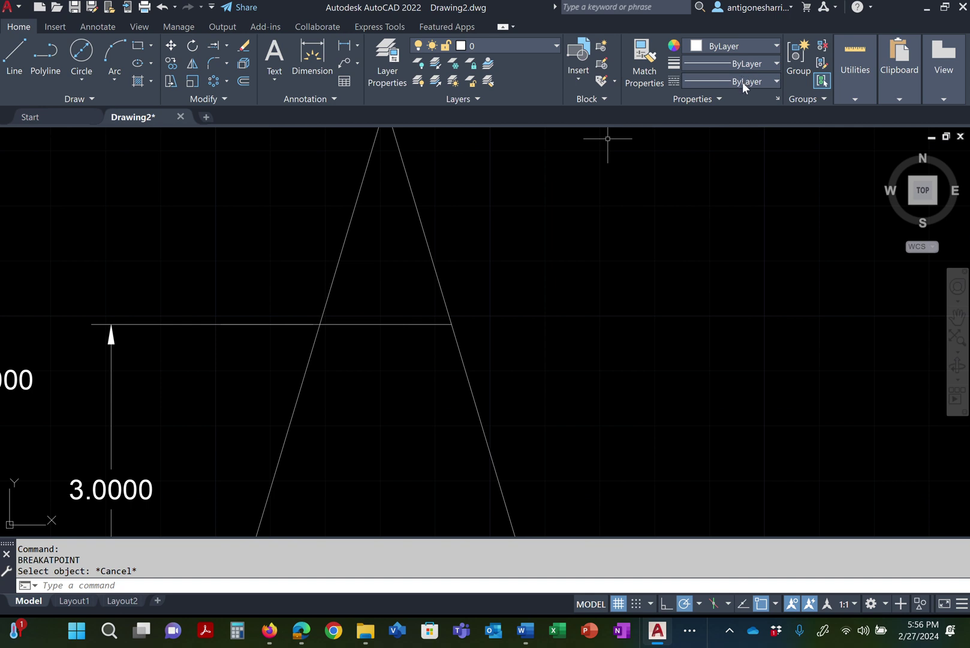
Load the PHANTOM linetype into the Linetype Manager
{"action": "left_click", "coordinate": [742, 82]}
{"action": "left_click", "coordinate": [705, 150]}
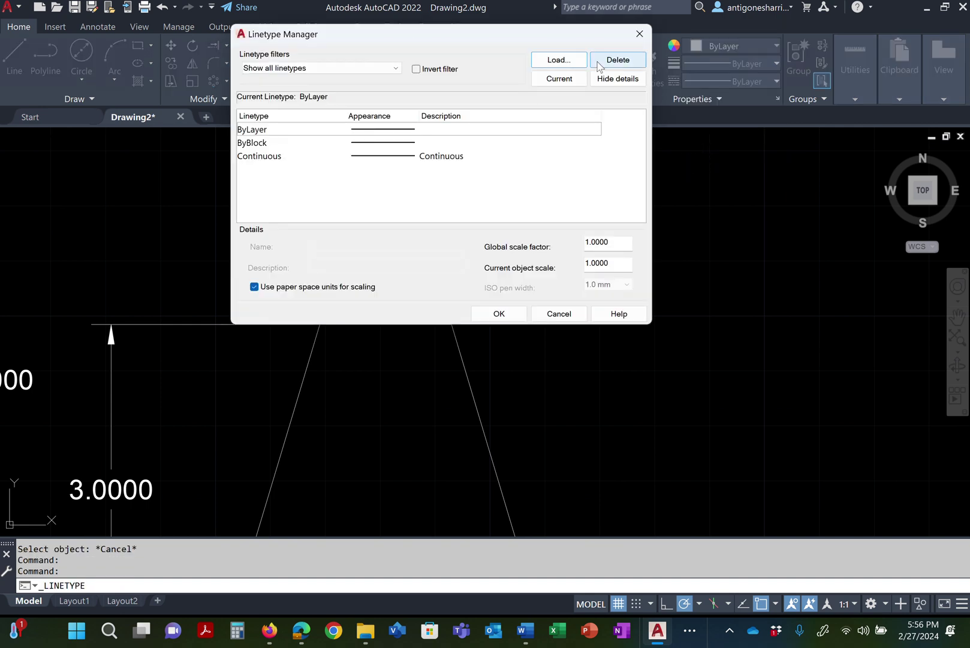
{"action": "left_click", "coordinate": [567, 84]}
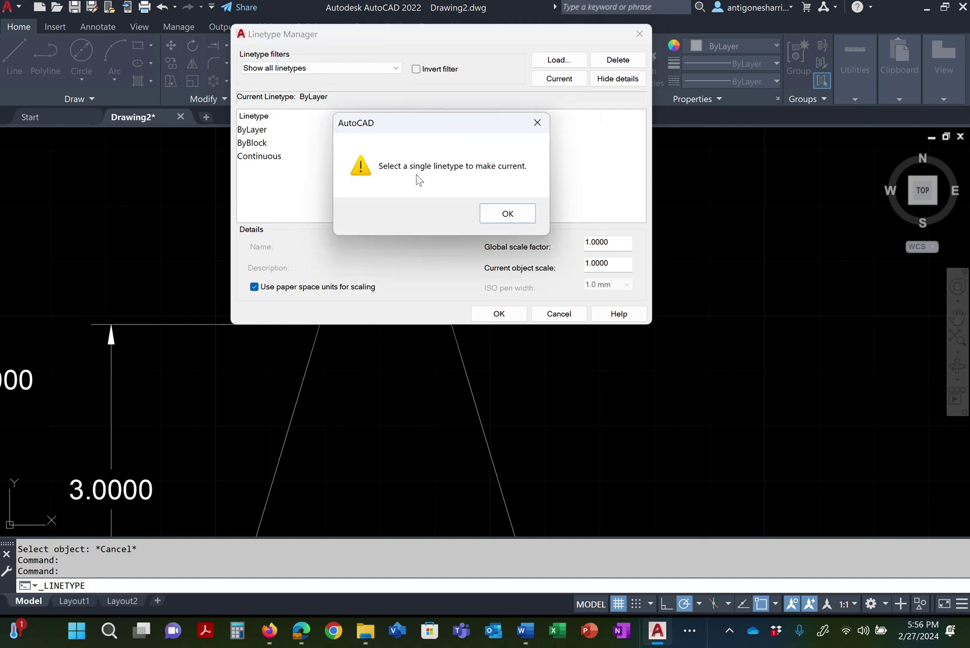
{"action": "left_click", "coordinate": [507, 213]}
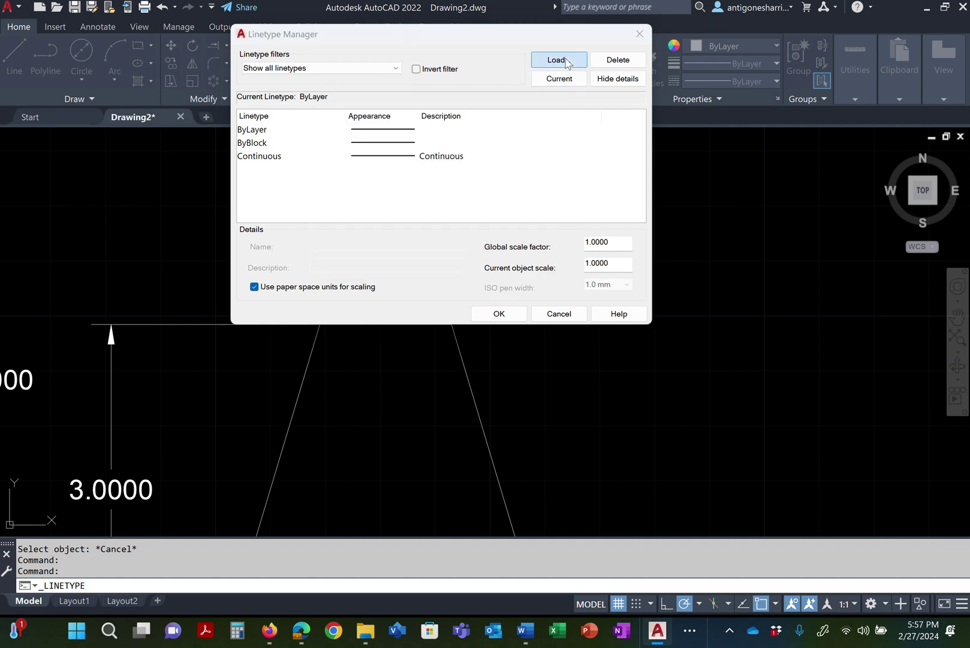
{"action": "left_click", "coordinate": [558, 60]}
{"action": "left_click", "coordinate": [388, 232]}
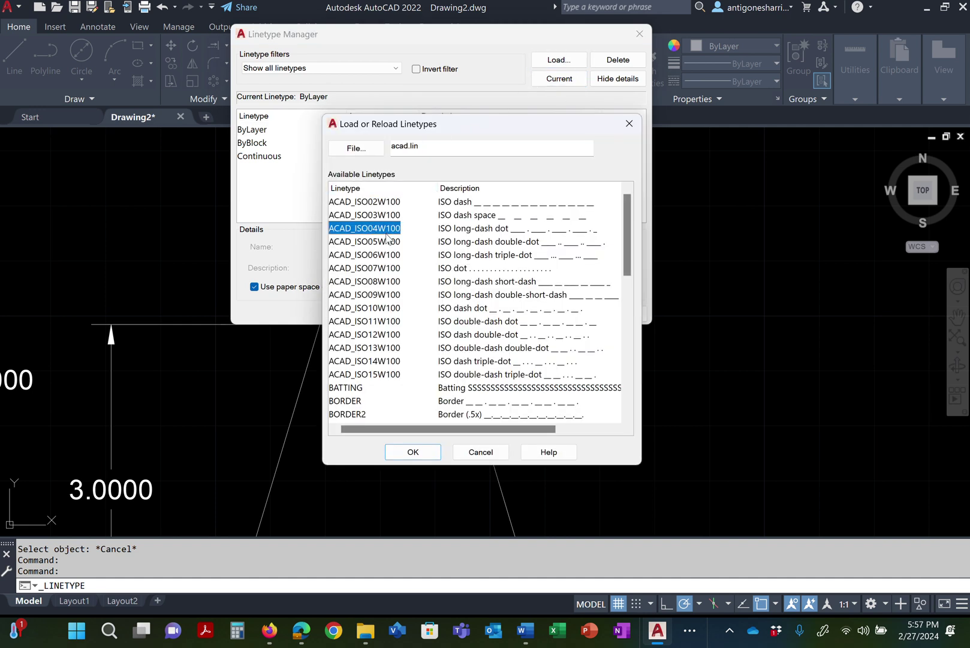
{"action": "key", "text": "p"}
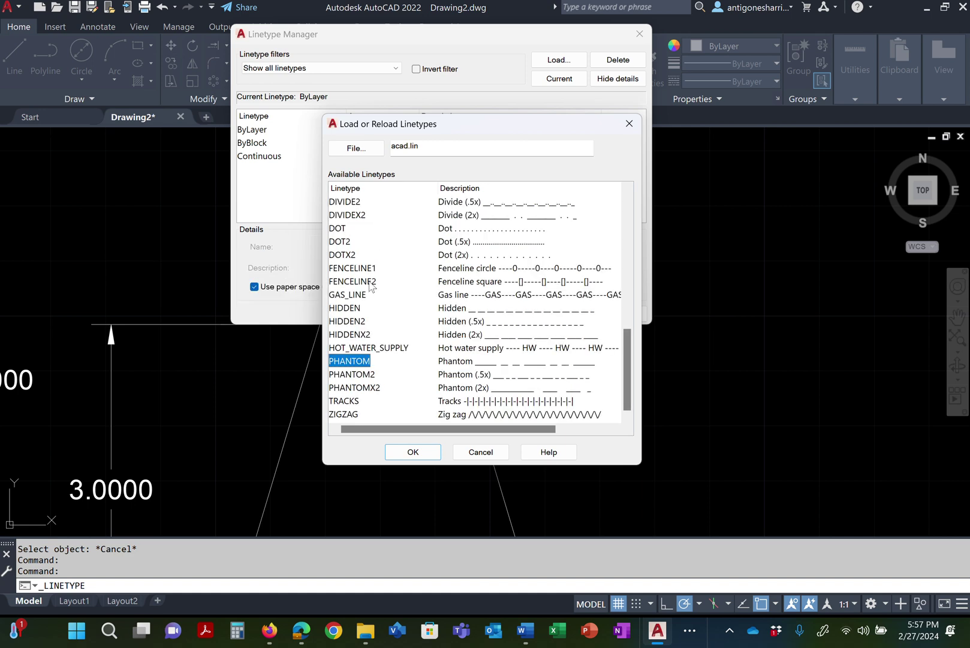
{"action": "left_click", "coordinate": [423, 452]}
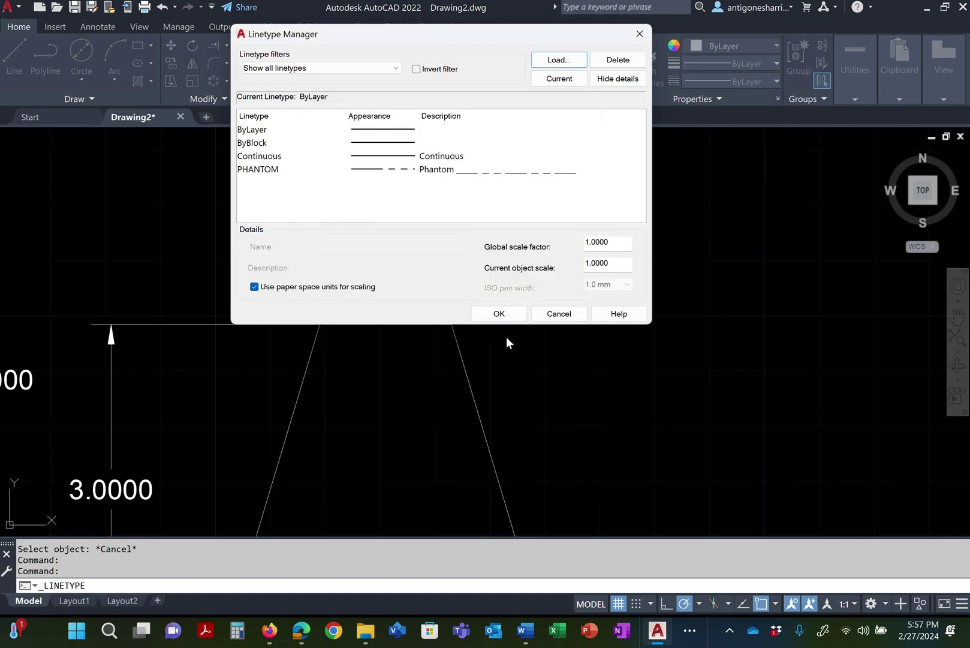
{"action": "left_click", "coordinate": [499, 313]}
Assign the PHANTOM linetype to the cone's two upper slant segments
{"action": "left_click", "coordinate": [451, 209]}
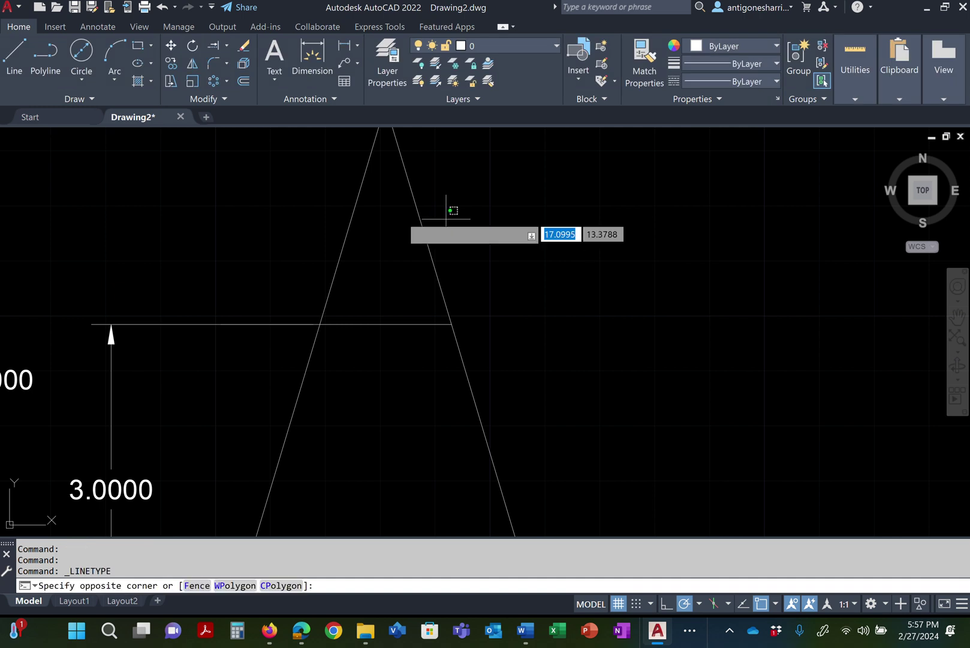
{"action": "left_click", "coordinate": [301, 196]}
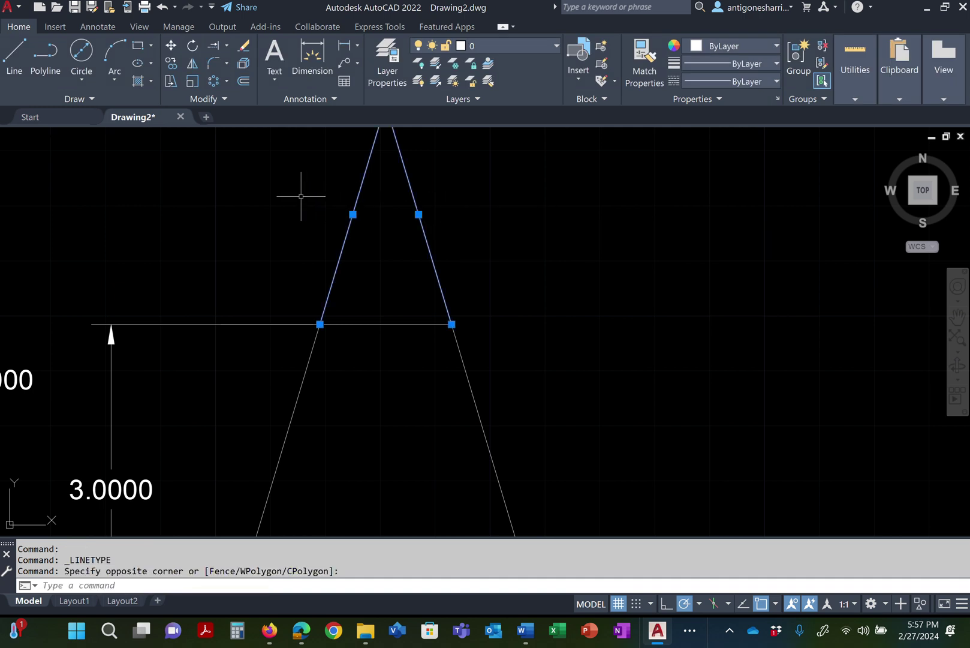
{"action": "left_click", "coordinate": [712, 80]}
{"action": "left_click", "coordinate": [723, 148]}
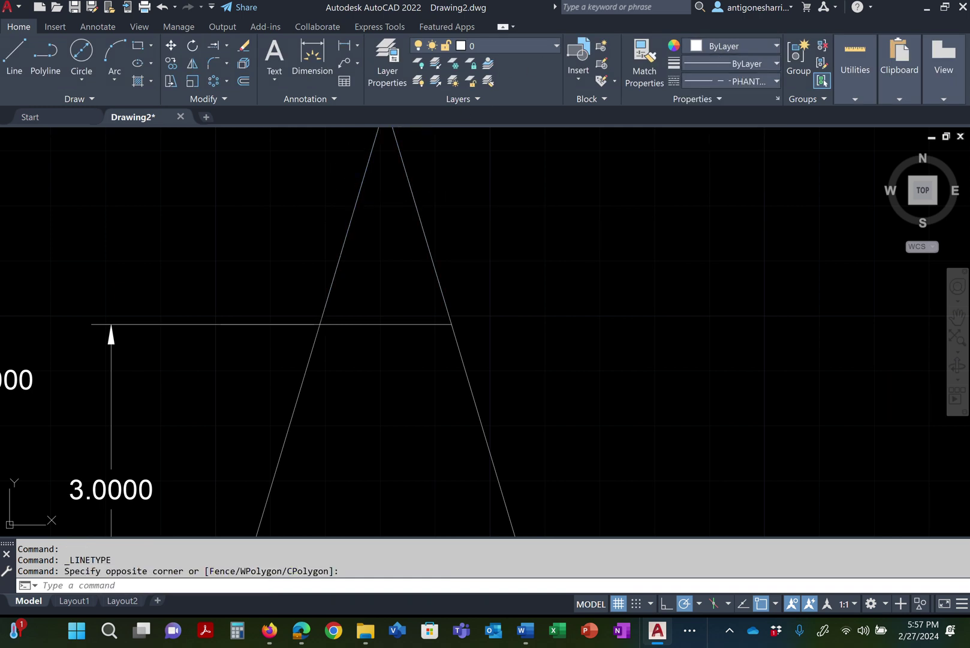
Set the global linetype scale to 0.5 in the Linetype Manager
{"action": "left_click", "coordinate": [749, 83]}
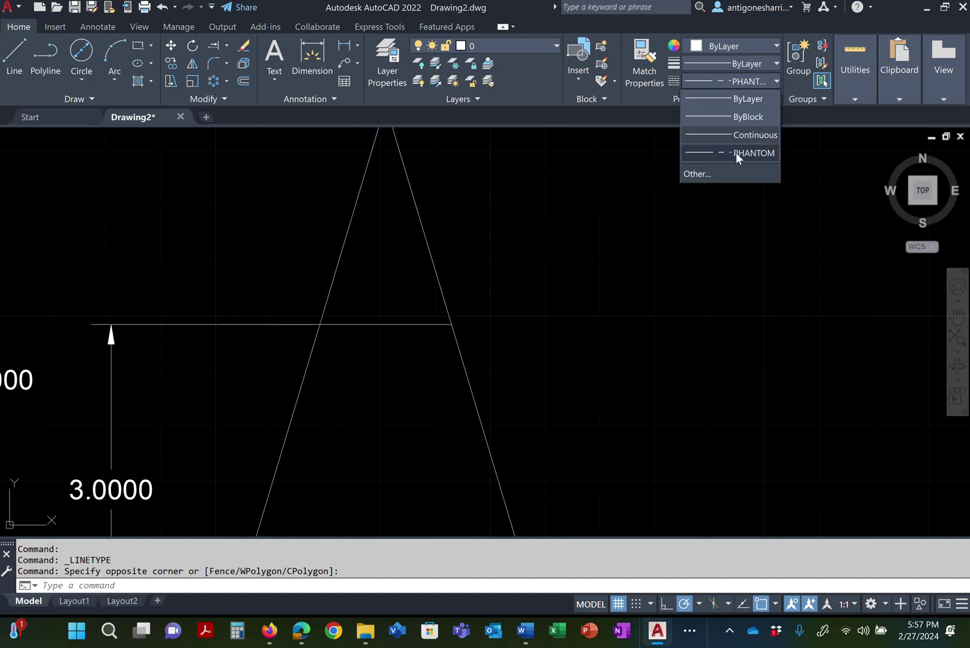
{"action": "left_click", "coordinate": [701, 174]}
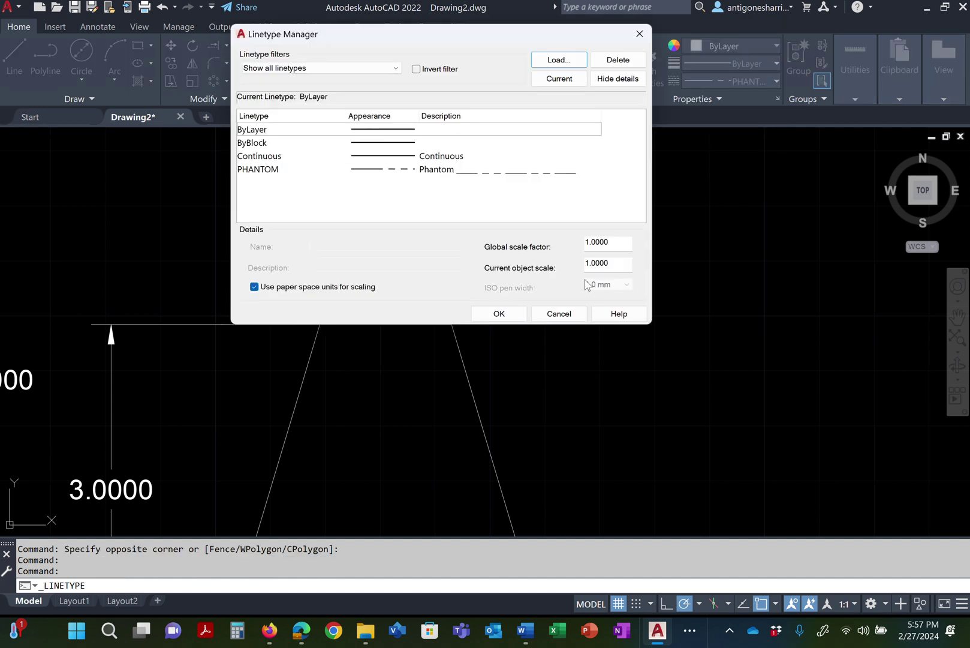
{"action": "left_click", "coordinate": [621, 265]}
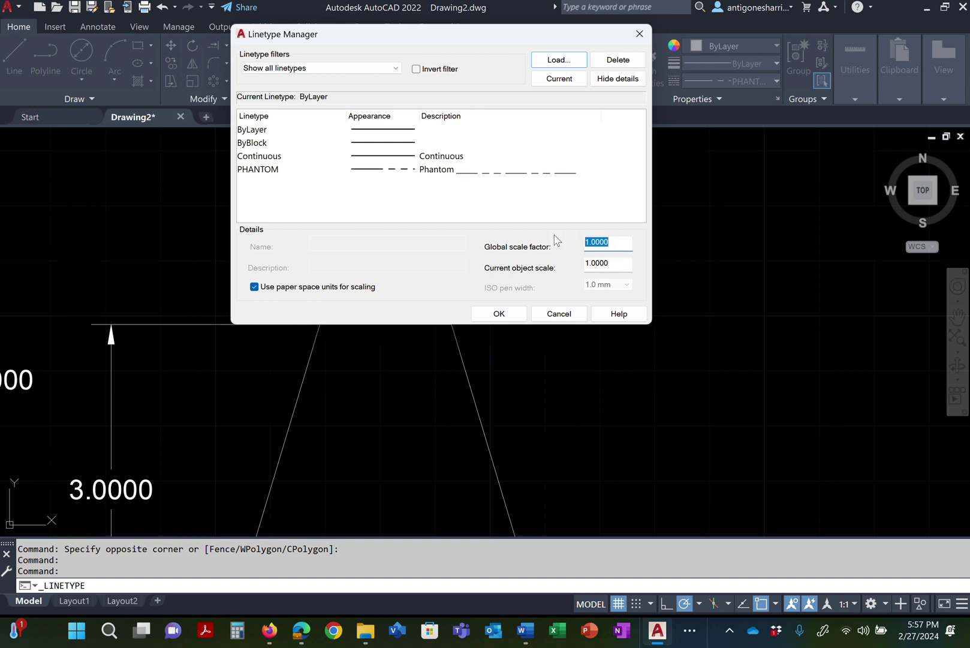
{"action": "left_click", "coordinate": [559, 59]}
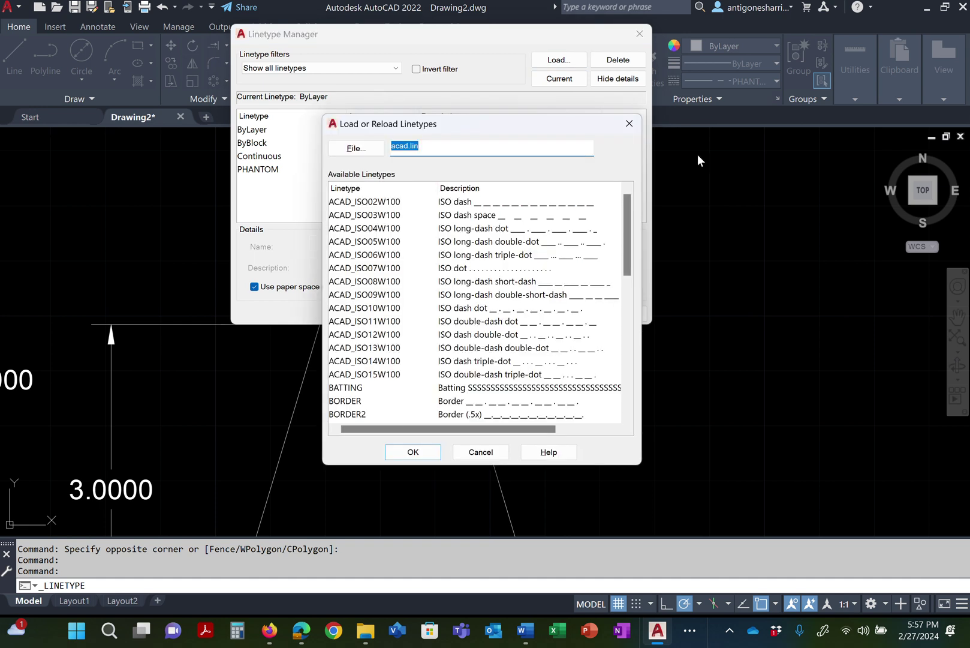
{"action": "left_click", "coordinate": [485, 454]}
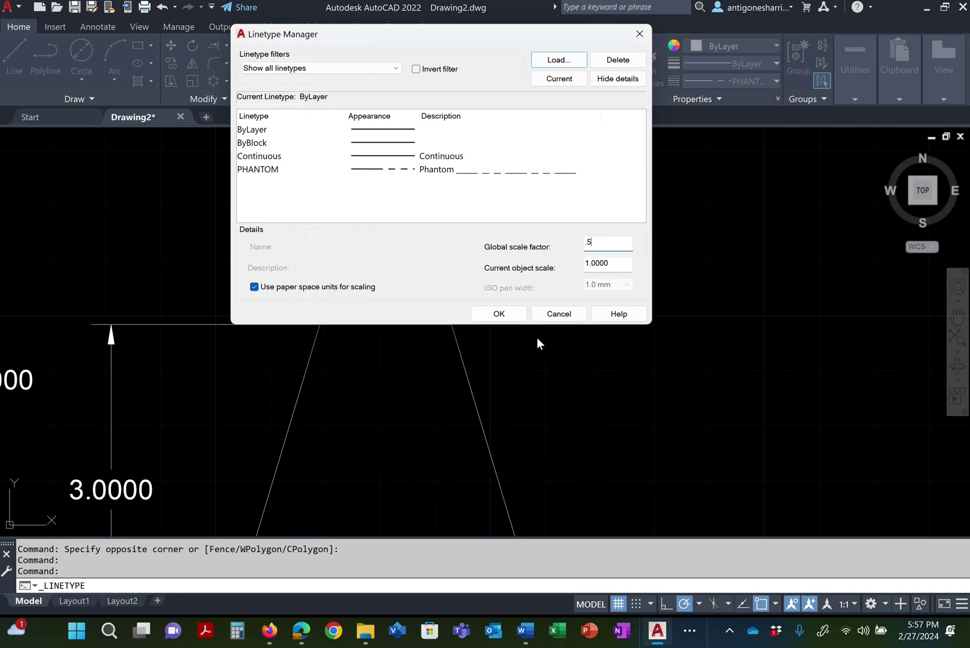
{"action": "left_click", "coordinate": [499, 313]}
Reselect the dashed tip segments and lower the global linetype scale to 0.25
{"action": "scroll", "coordinate": [495, 317], "scroll_direction": "down", "scroll_amount": 2}
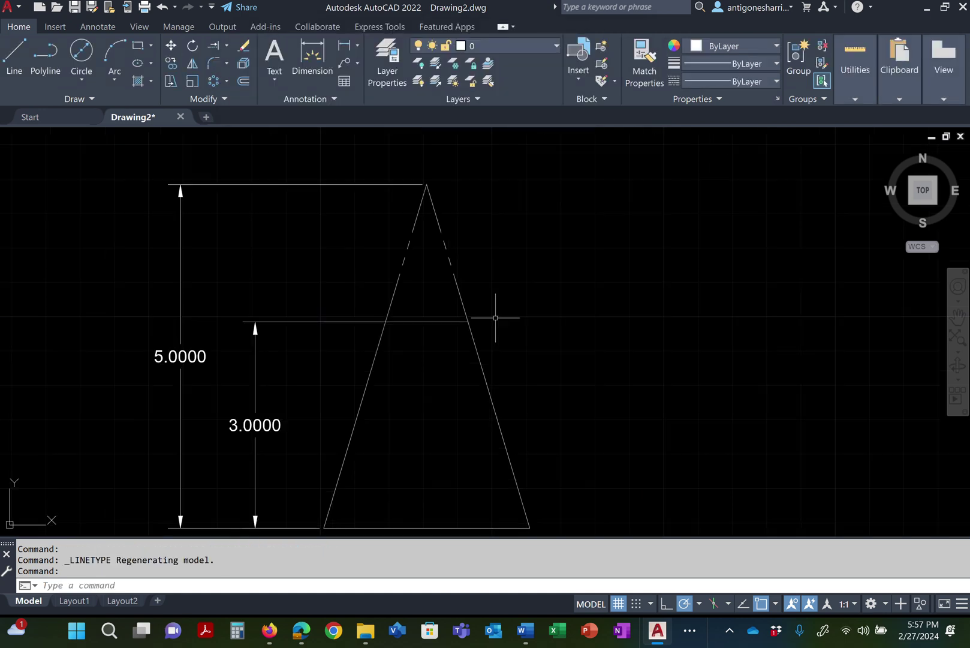
{"action": "left_click", "coordinate": [476, 240]}
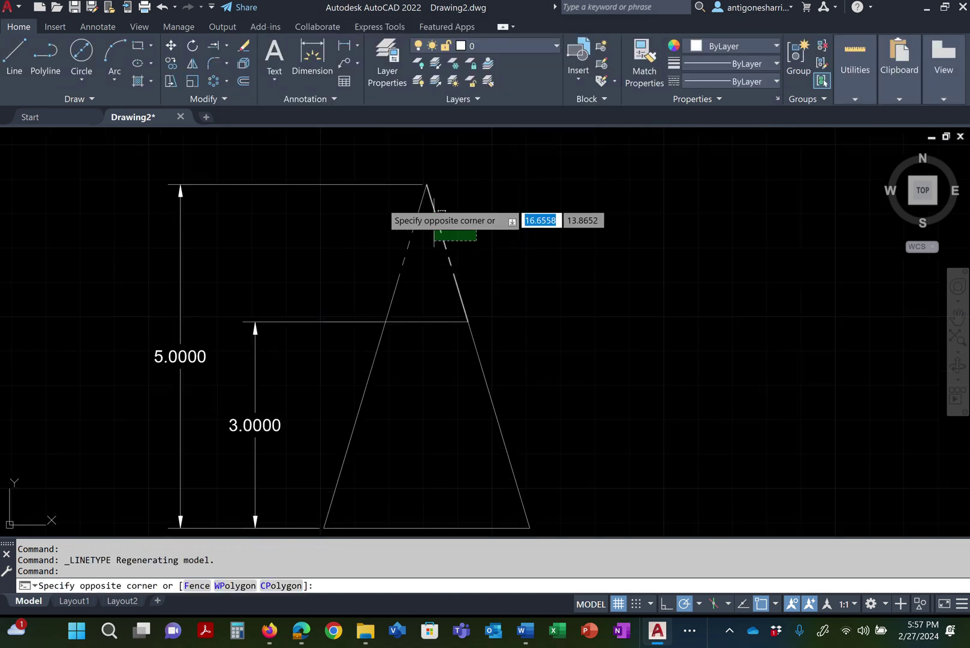
{"action": "left_click", "coordinate": [379, 210]}
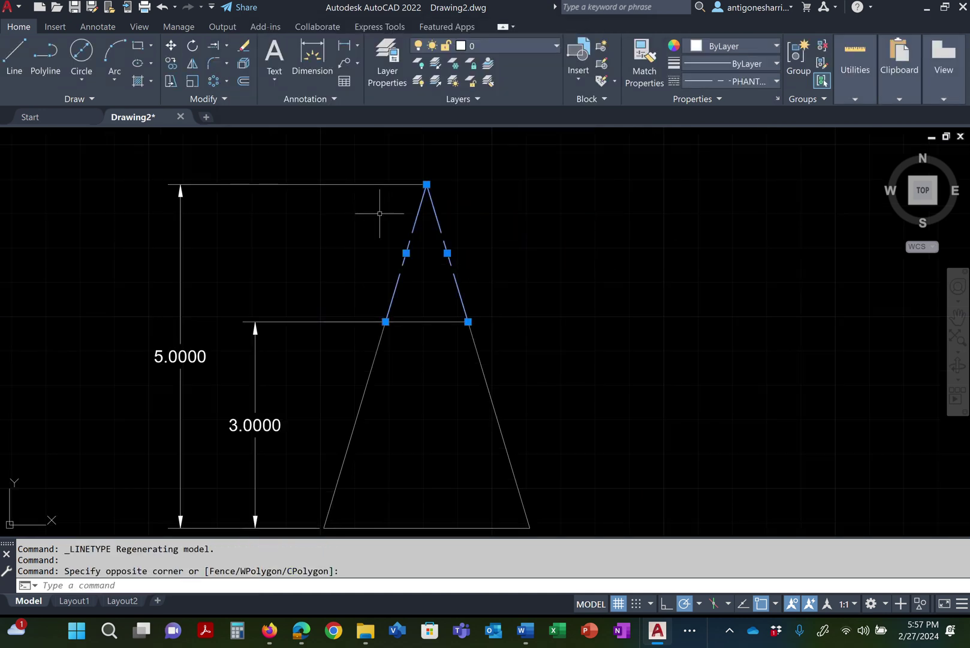
{"action": "left_click", "coordinate": [769, 84]}
{"action": "left_click", "coordinate": [697, 174]}
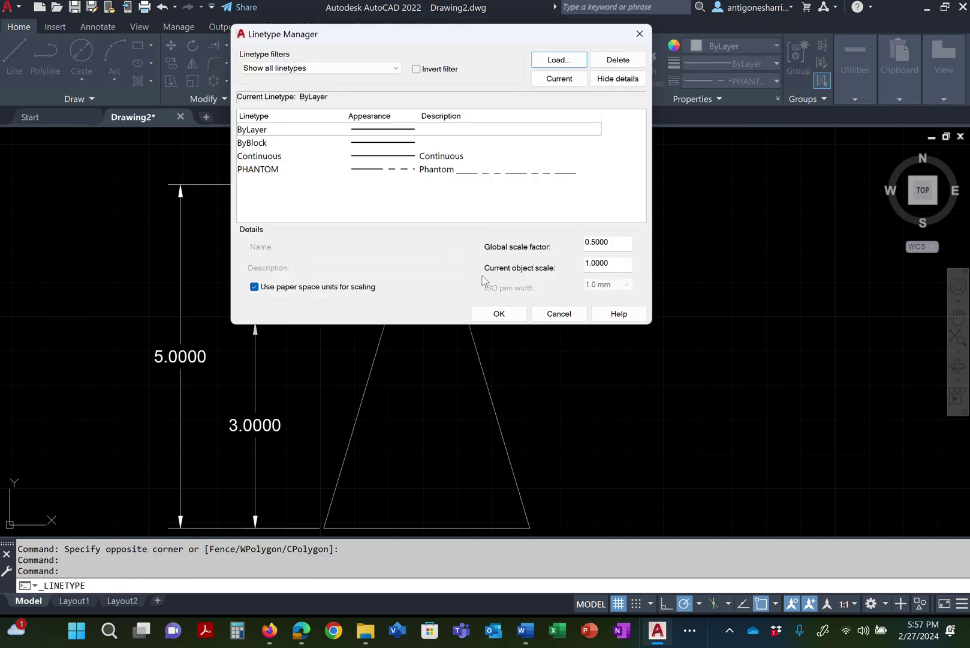
{"action": "left_click", "coordinate": [620, 241]}
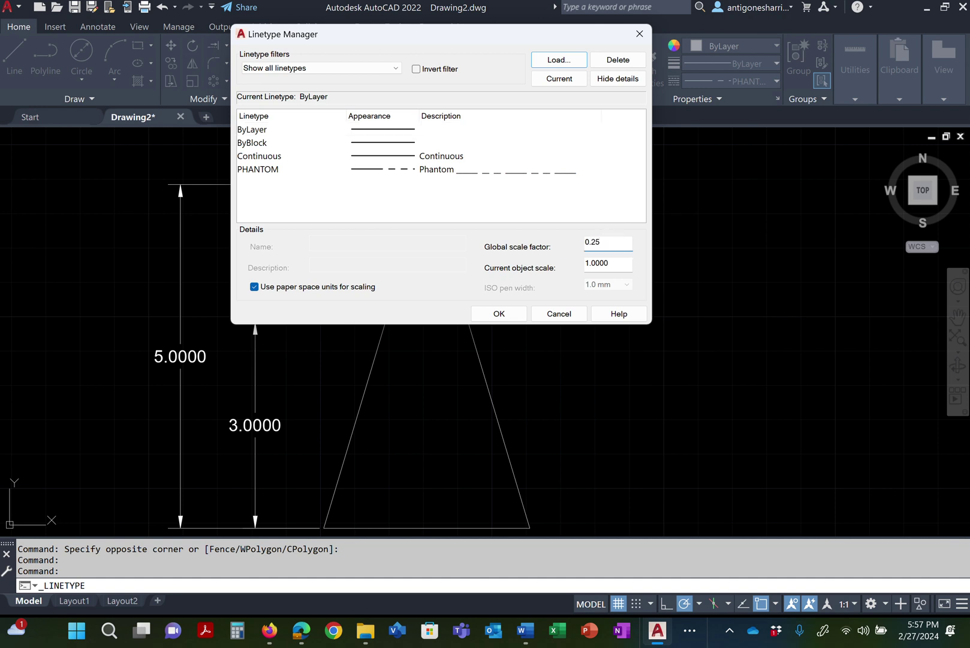
{"action": "key", "text": "Return"}
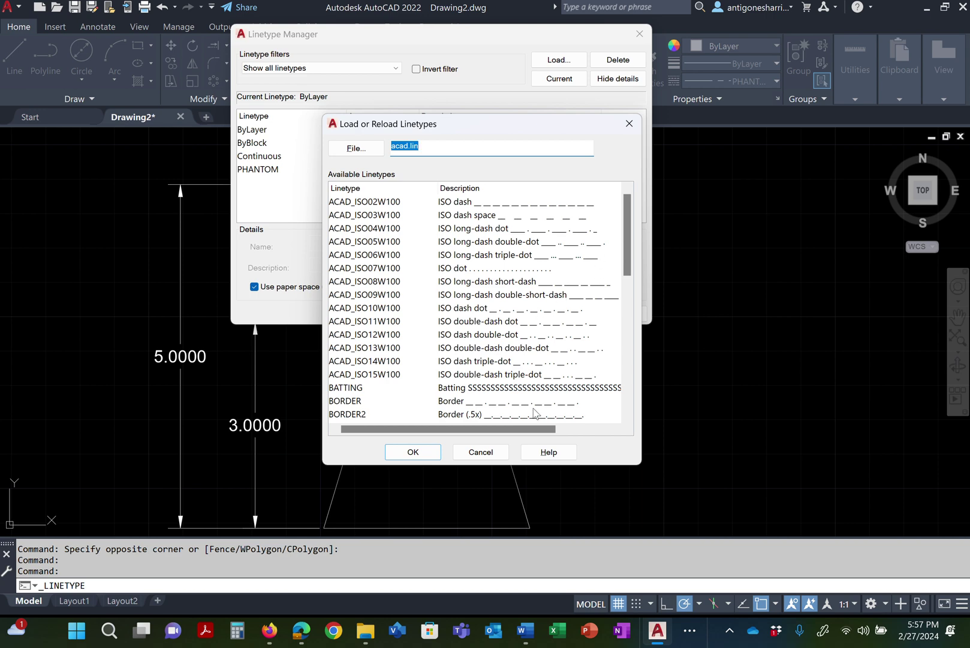
{"action": "left_click", "coordinate": [485, 455]}
{"action": "left_click", "coordinate": [507, 319]}
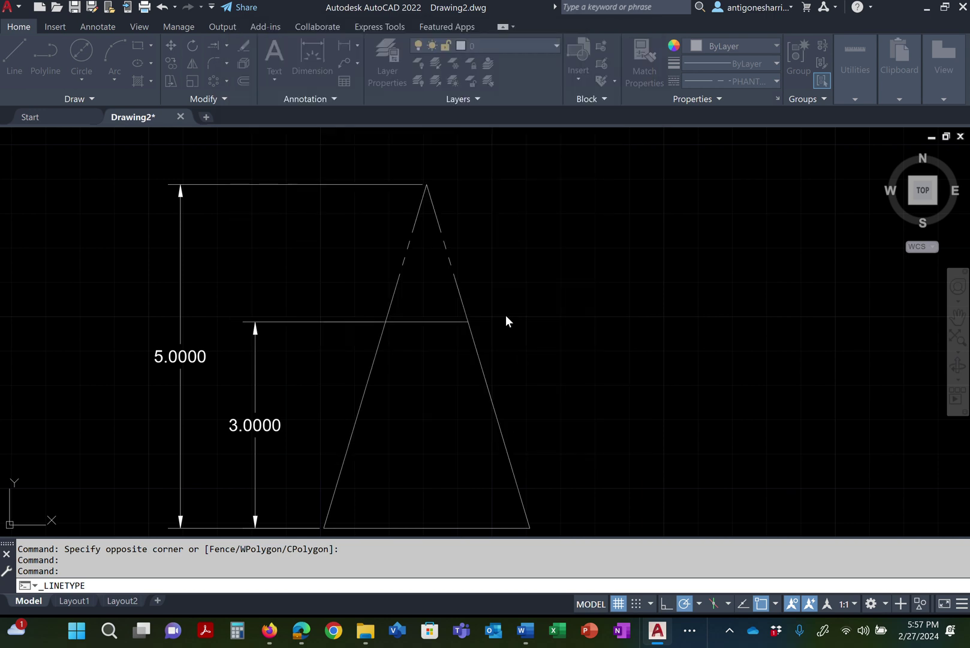
Stretch the trapezoid top line's left endpoint onto the cone's left side, then window-select the trapezoid
{"action": "key", "text": "Escape"}
{"action": "key", "text": "Escape"}
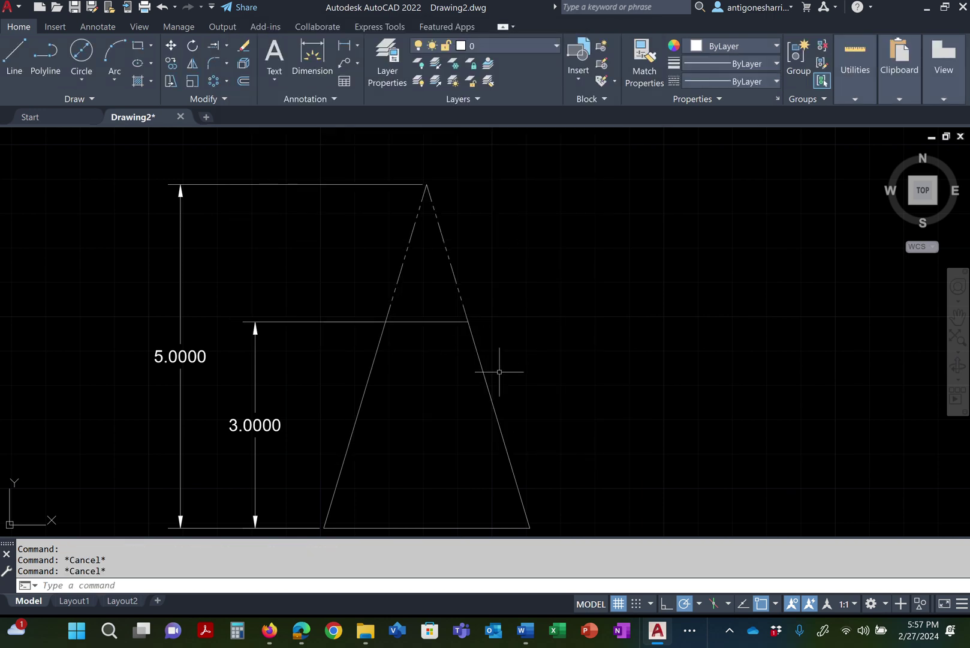
{"action": "middle_click_drag", "start_coordinate": [499, 372], "coordinate": [481, 244]}
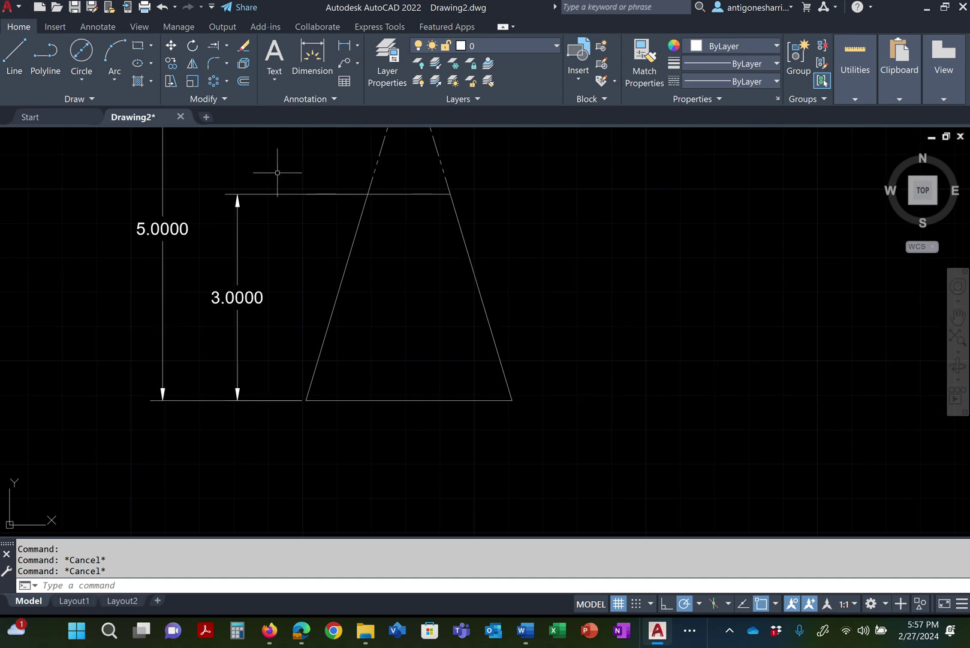
{"action": "left_click_drag", "start_coordinate": [273, 178], "coordinate": [600, 455]}
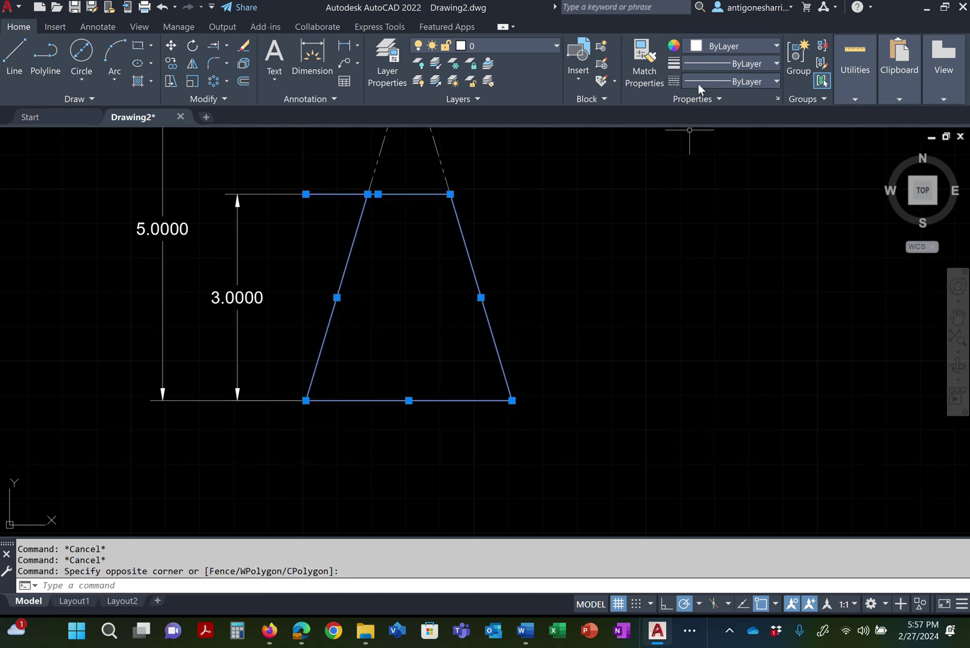
{"action": "key", "text": "Escape"}
{"action": "key", "text": "Escape"}
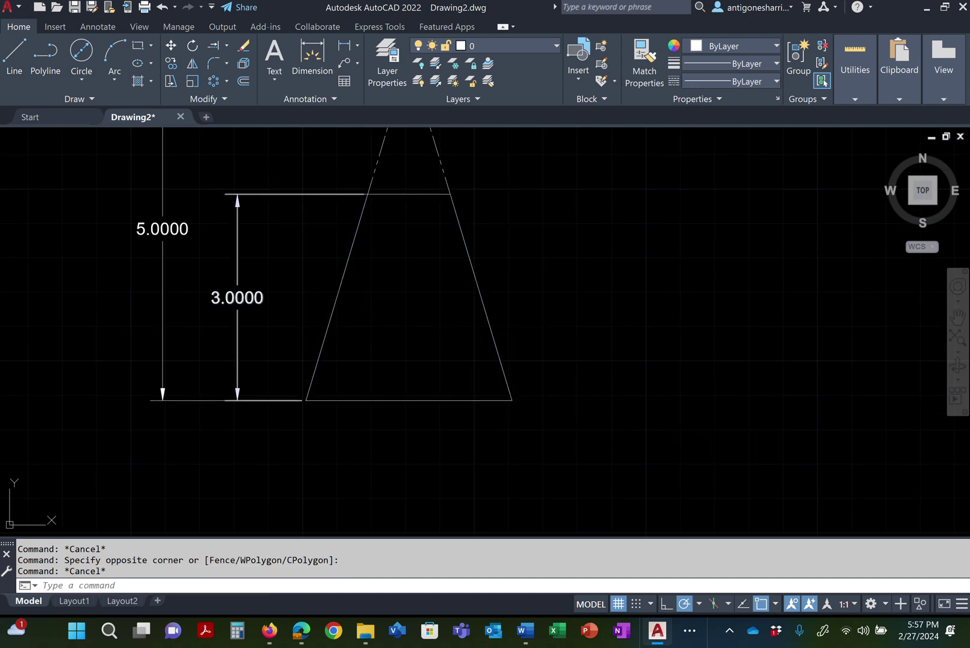
{"action": "left_click", "coordinate": [391, 195]}
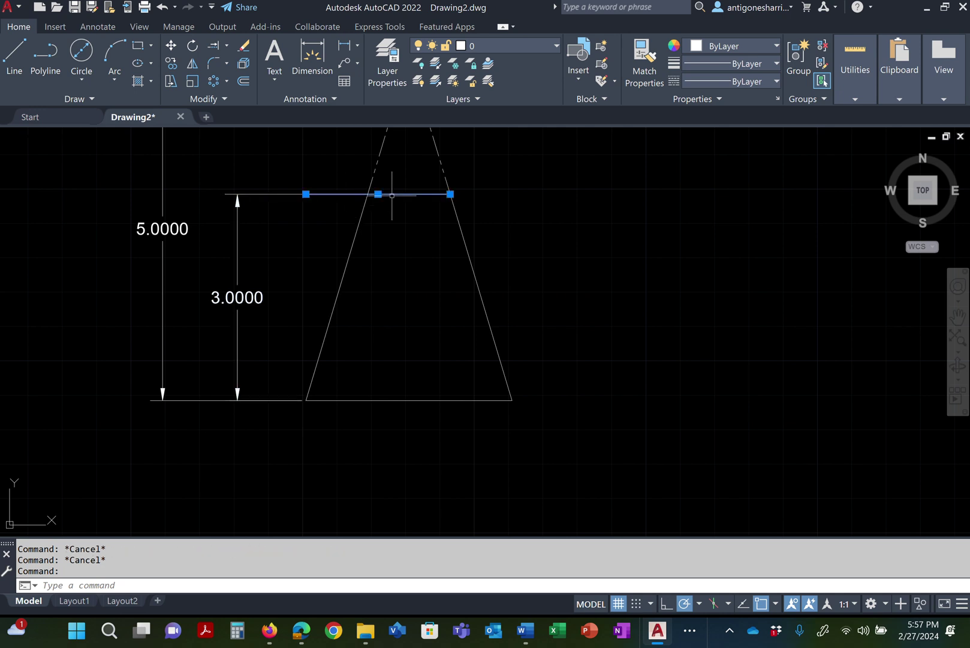
{"action": "left_click", "coordinate": [306, 195]}
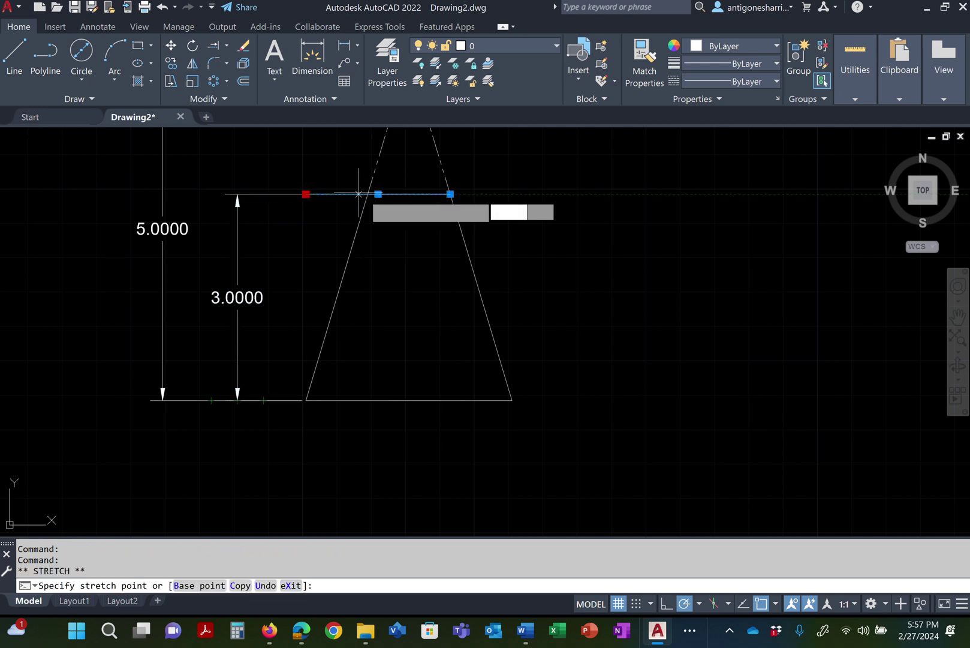
{"action": "left_click", "coordinate": [368, 194]}
{"action": "key", "text": "Escape"}
{"action": "key", "text": "Escape"}
{"action": "left_click", "coordinate": [304, 182]}
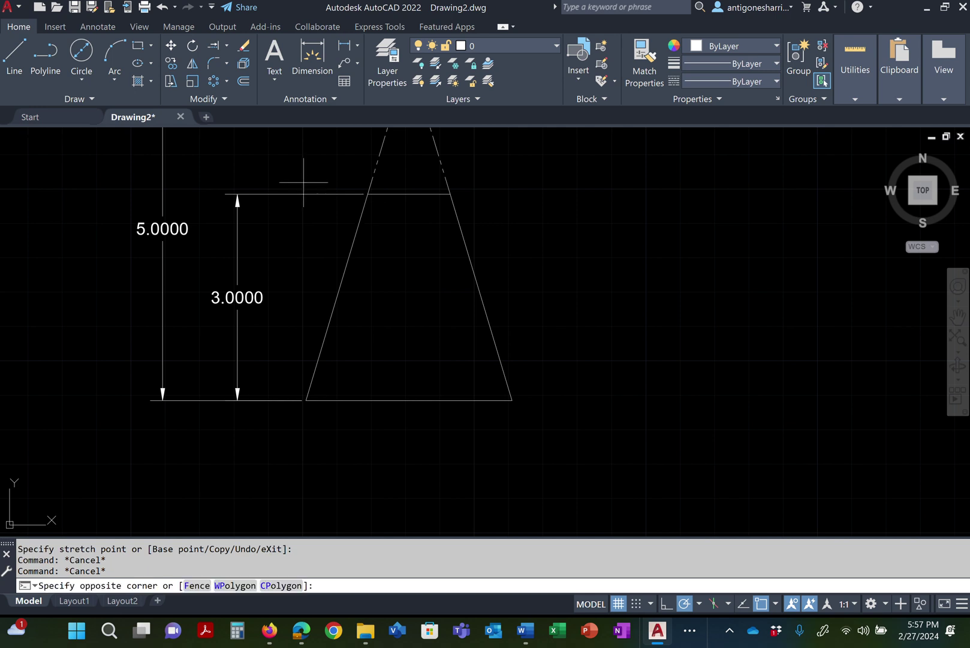
{"action": "left_click", "coordinate": [539, 420]}
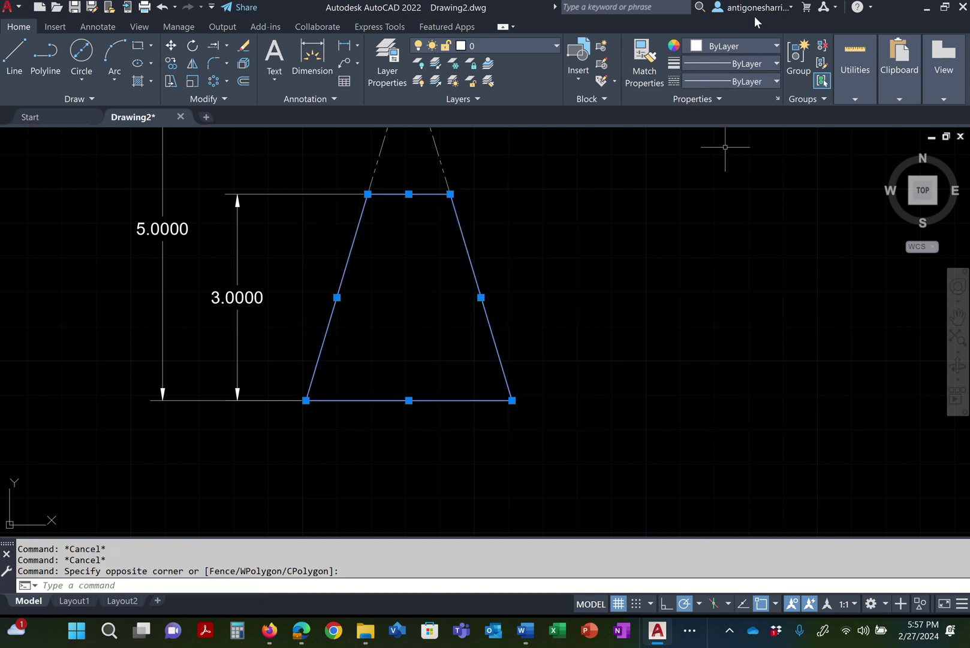
Make the selected trapezoid lines green with a 0.012" lineweight
{"action": "left_click", "coordinate": [753, 48]}
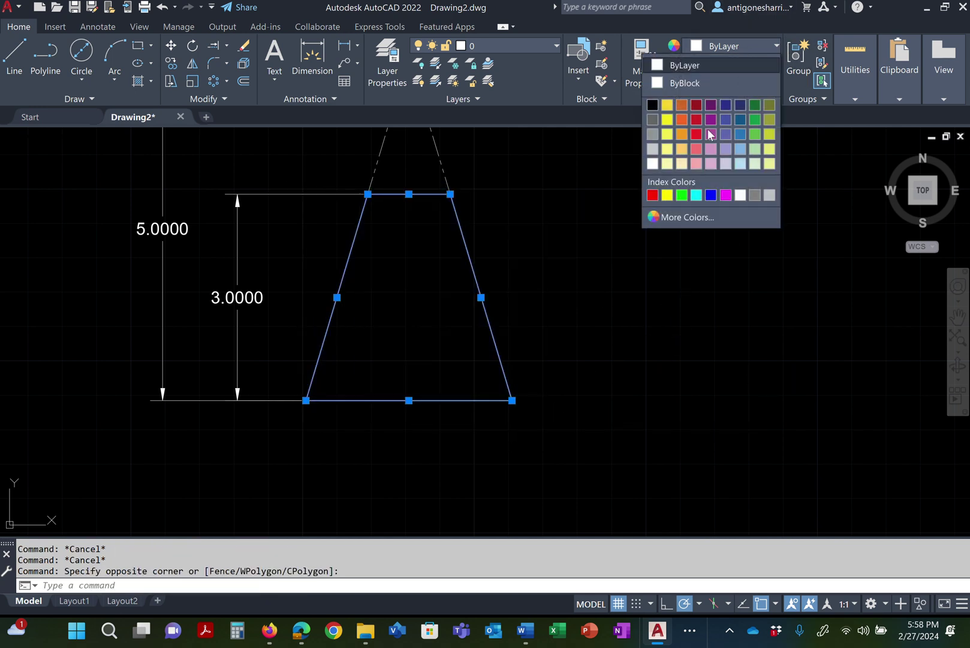
{"action": "left_click", "coordinate": [681, 195]}
{"action": "left_click", "coordinate": [749, 64]}
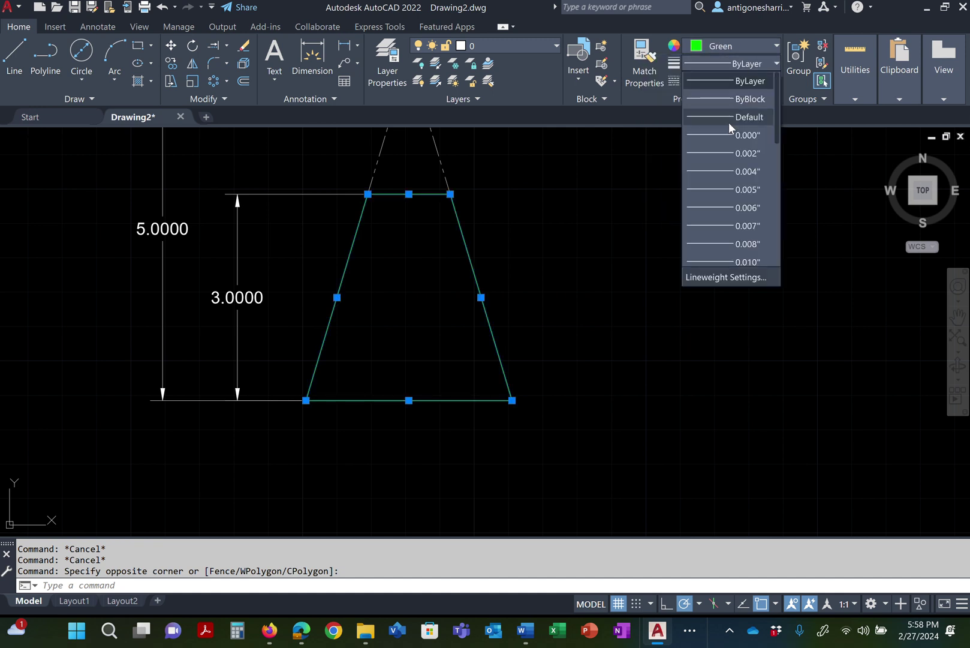
{"action": "scroll", "coordinate": [685, 164], "scroll_direction": "down", "scroll_amount": 2}
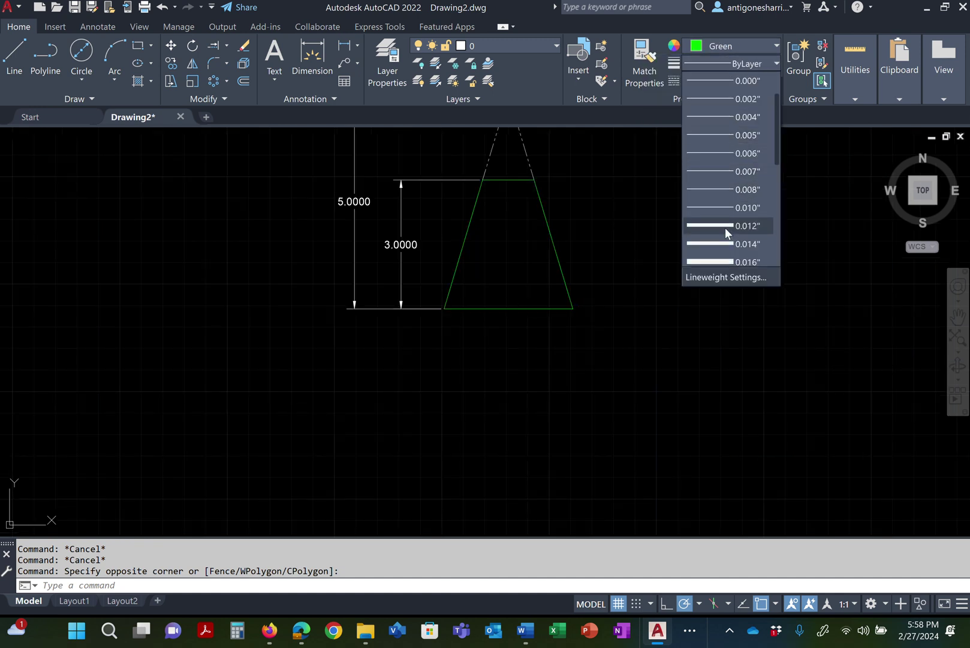
{"action": "left_click", "coordinate": [724, 228]}
Turn on Display Lineweight in Lineweight Settings so the trapezoid shows thick
{"action": "left_click", "coordinate": [735, 63]}
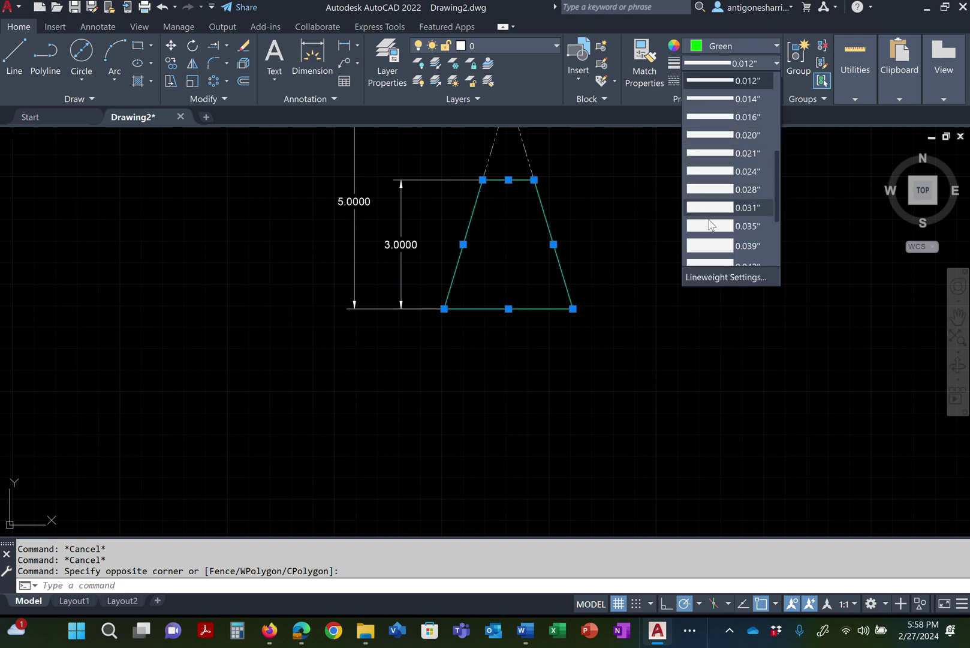
{"action": "left_click", "coordinate": [667, 275]}
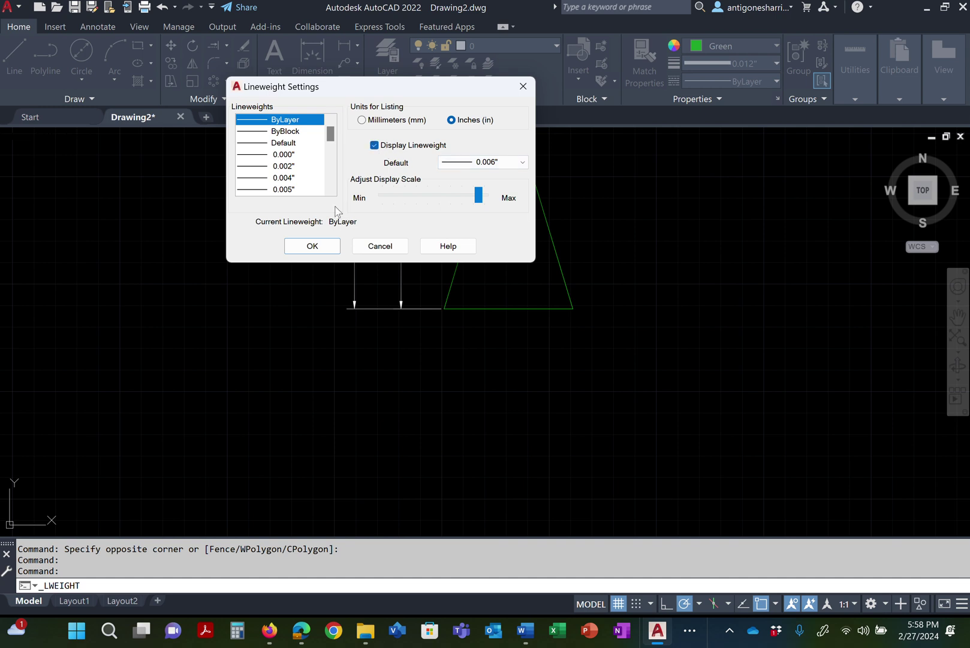
{"action": "left_click", "coordinate": [312, 246]}
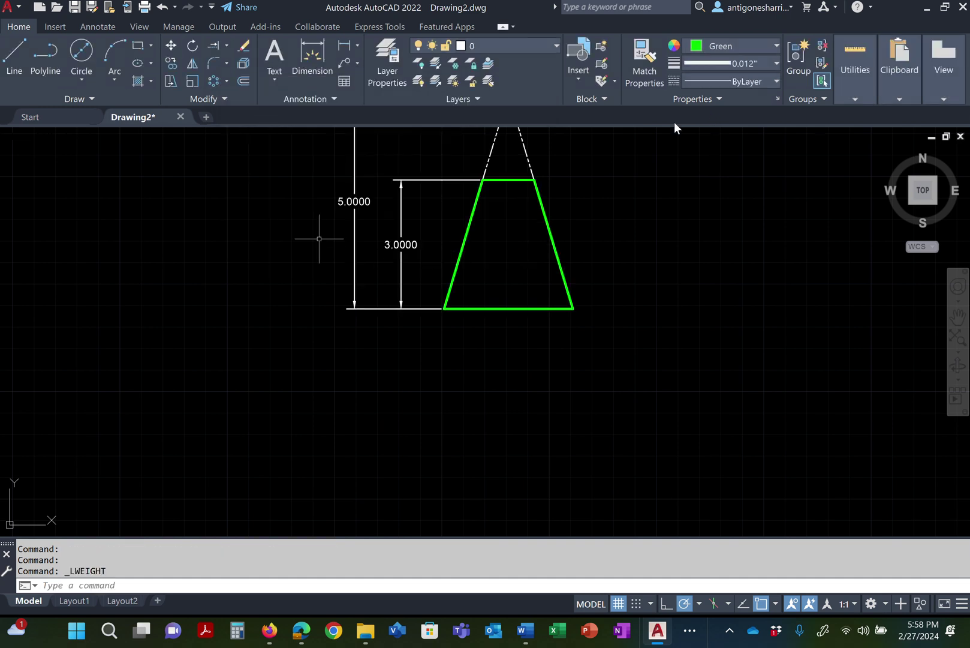
{"action": "middle_click_drag", "start_coordinate": [548, 234], "coordinate": [504, 337]}
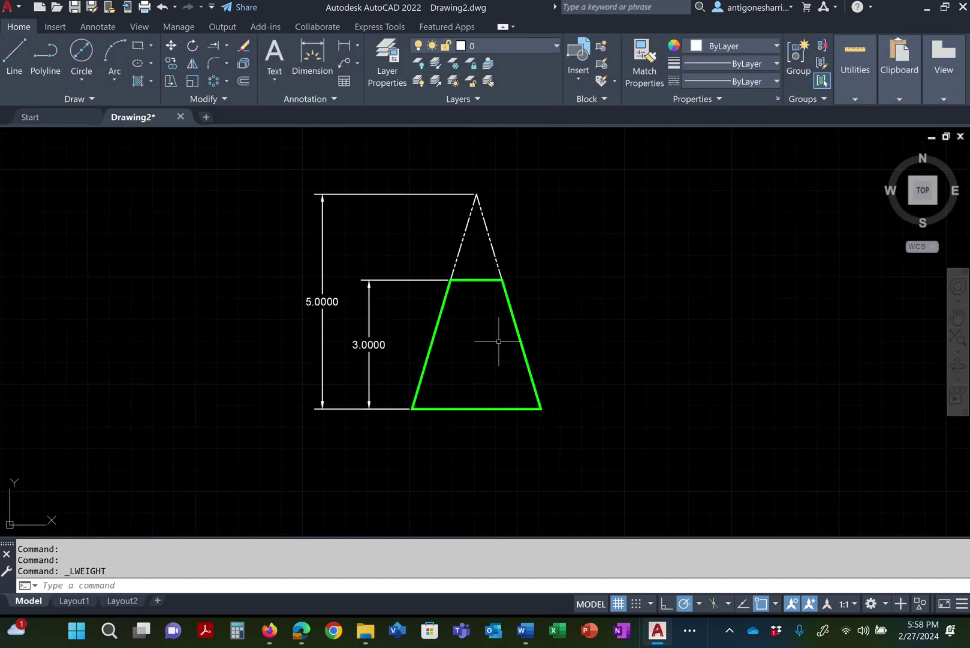
{"action": "scroll", "coordinate": [499, 341], "scroll_direction": "up", "scroll_amount": 2}
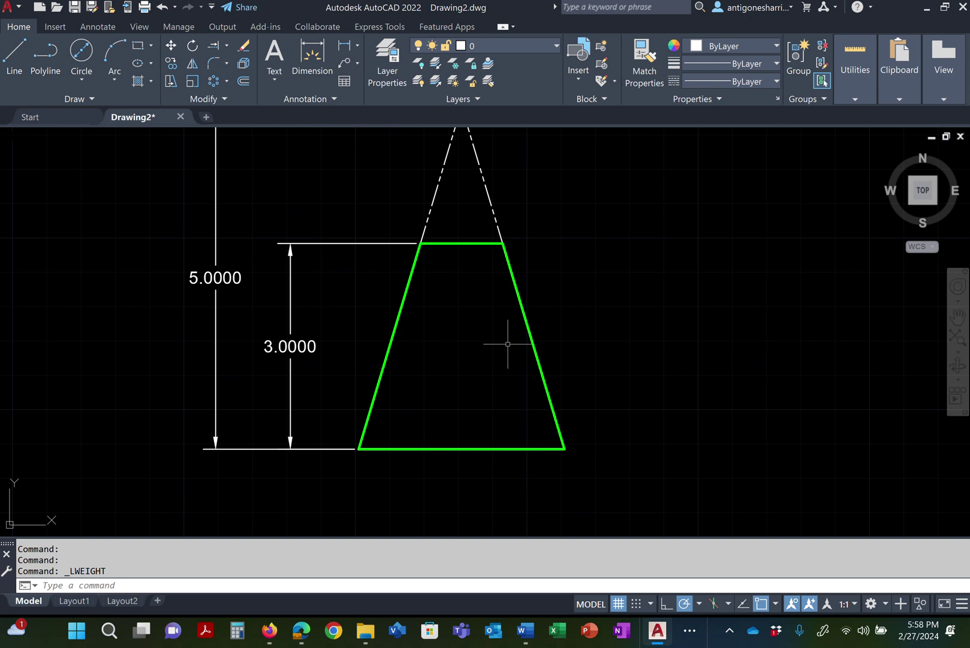
Give the two dashed tip lines a 0.000" lineweight and Red colour, then recentre the cone
{"action": "key", "text": "Escape"}
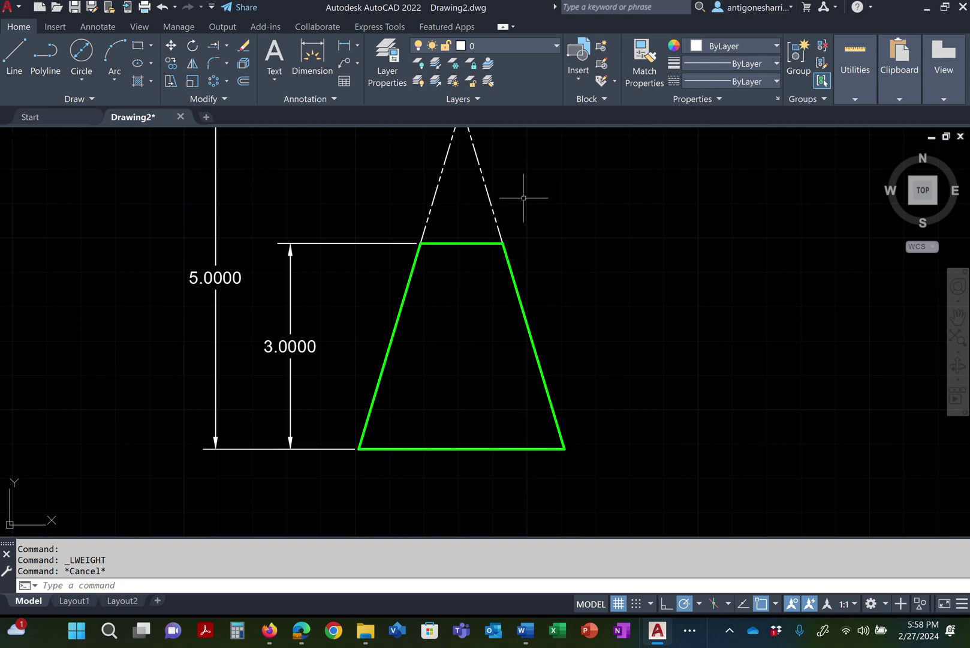
{"action": "left_click", "coordinate": [524, 197]}
{"action": "left_click", "coordinate": [423, 175]}
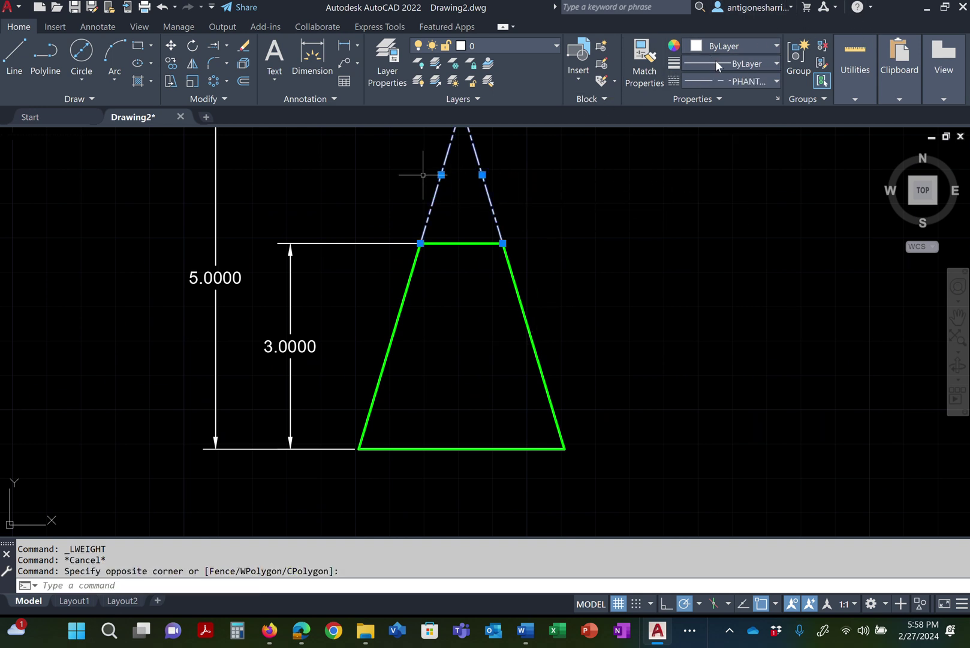
{"action": "left_click", "coordinate": [715, 61]}
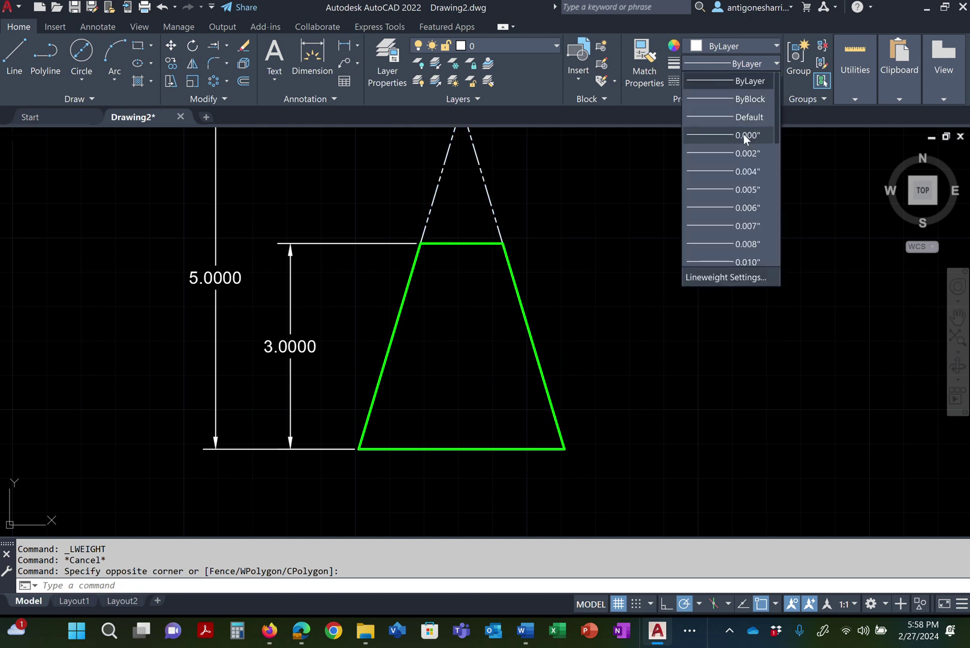
{"action": "left_click", "coordinate": [744, 136]}
{"action": "left_click", "coordinate": [741, 48]}
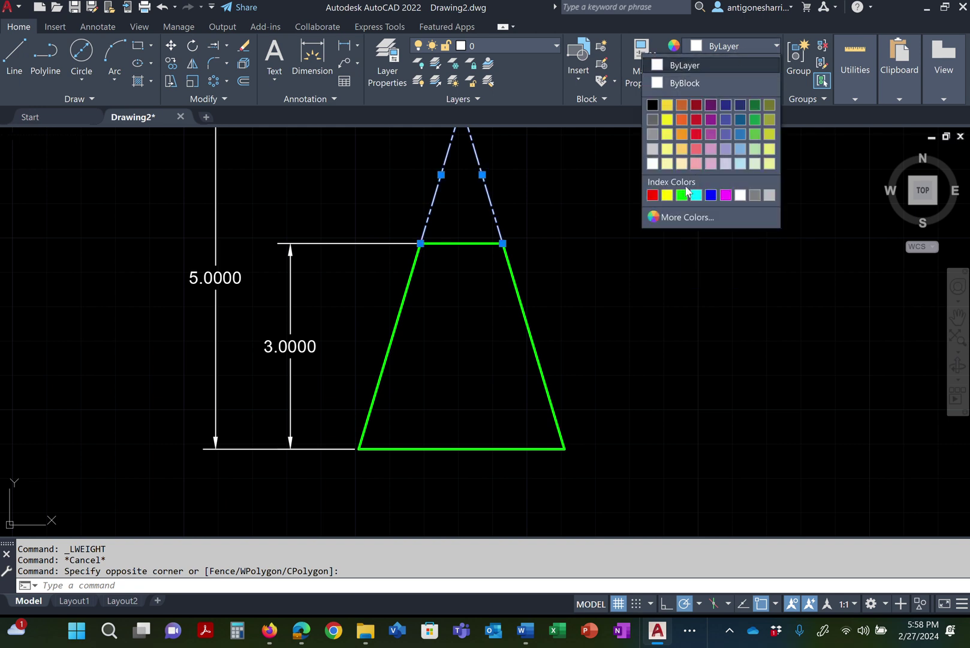
{"action": "left_click", "coordinate": [652, 195]}
{"action": "key", "text": "Escape"}
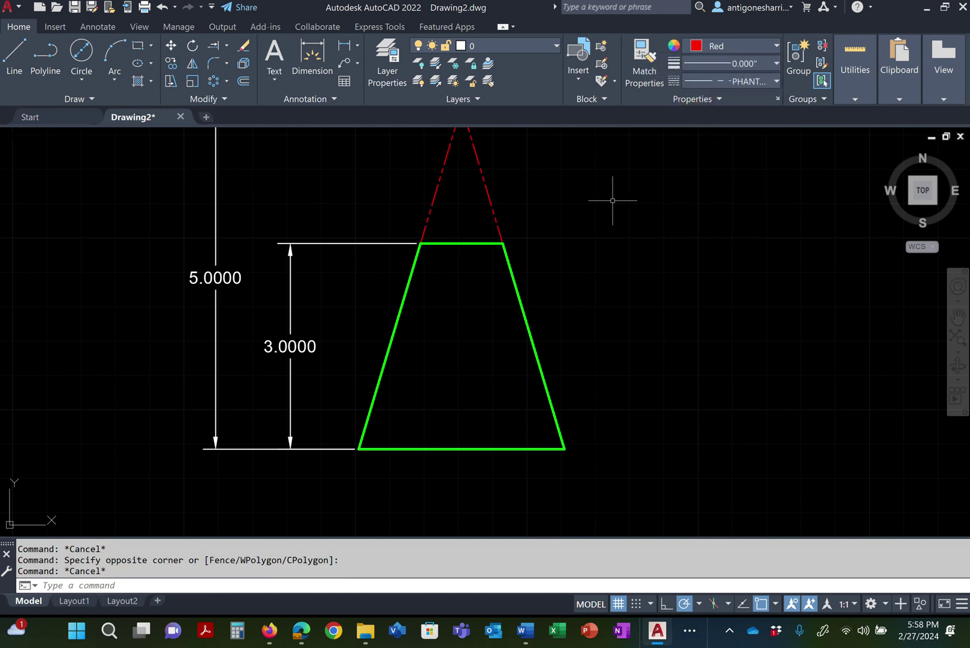
{"action": "key", "text": "Escape"}
{"action": "mouse_move", "coordinate": [595, 219]}
{"action": "middle_mouse_down"}
{"action": "mouse_move", "coordinate": [581, 253]}
{"action": "mouse_move", "coordinate": [588, 269]}
{"action": "middle_mouse_up"}
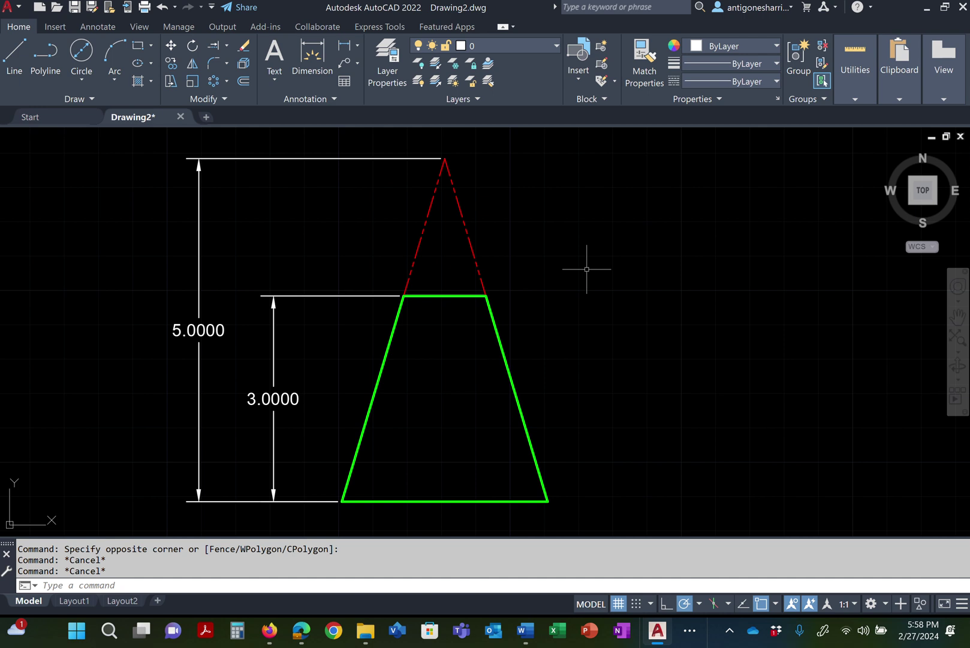
Add an aligned dimension from the cone's apex to the bottom-right base corner
{"action": "left_click", "coordinate": [356, 46]}
{"action": "left_click", "coordinate": [327, 98]}
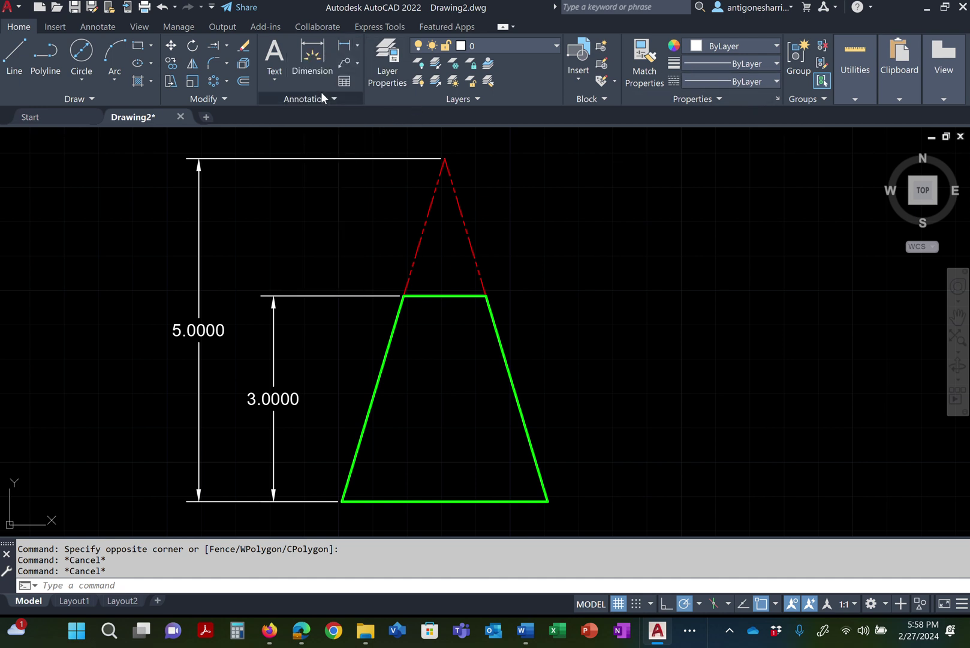
{"action": "left_click", "coordinate": [446, 155]}
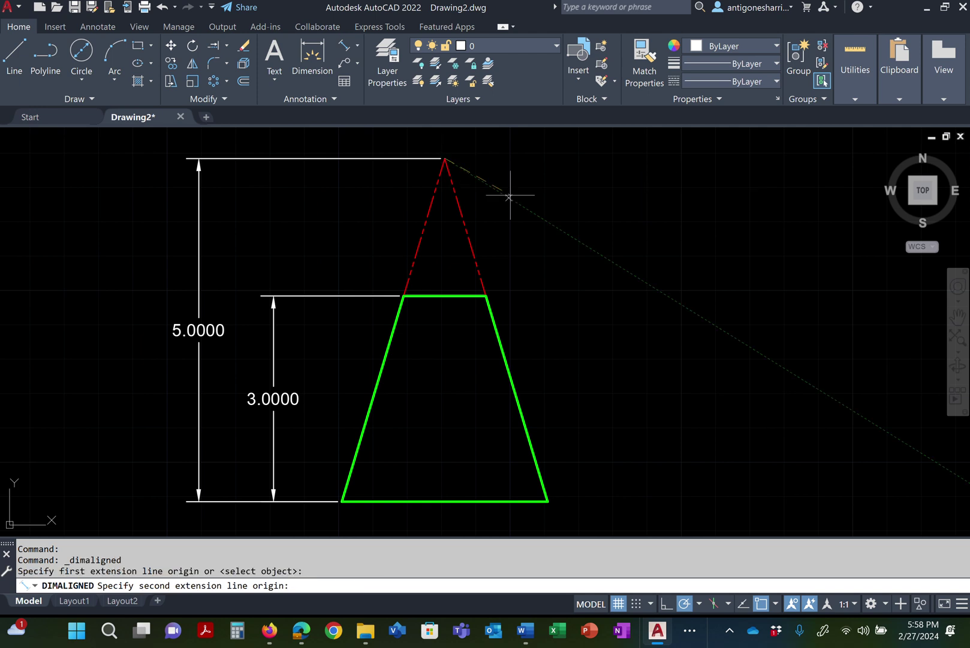
{"action": "left_click", "coordinate": [548, 500]}
{"action": "left_click", "coordinate": [560, 324]}
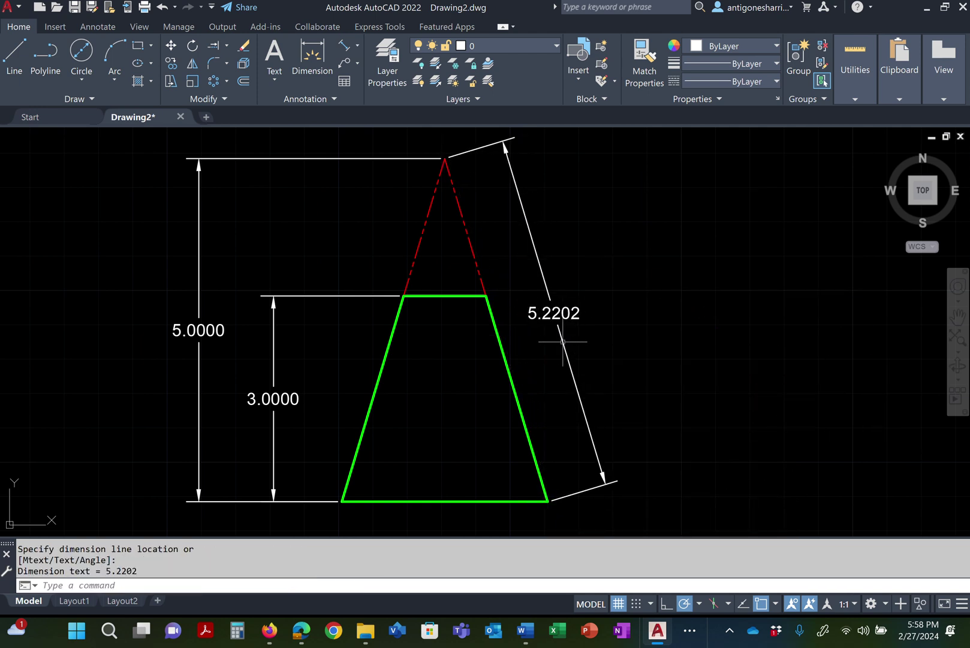
Set the dimension precision to 0.000000 so it reads 5.220153
{"action": "left_click", "coordinate": [532, 313]}
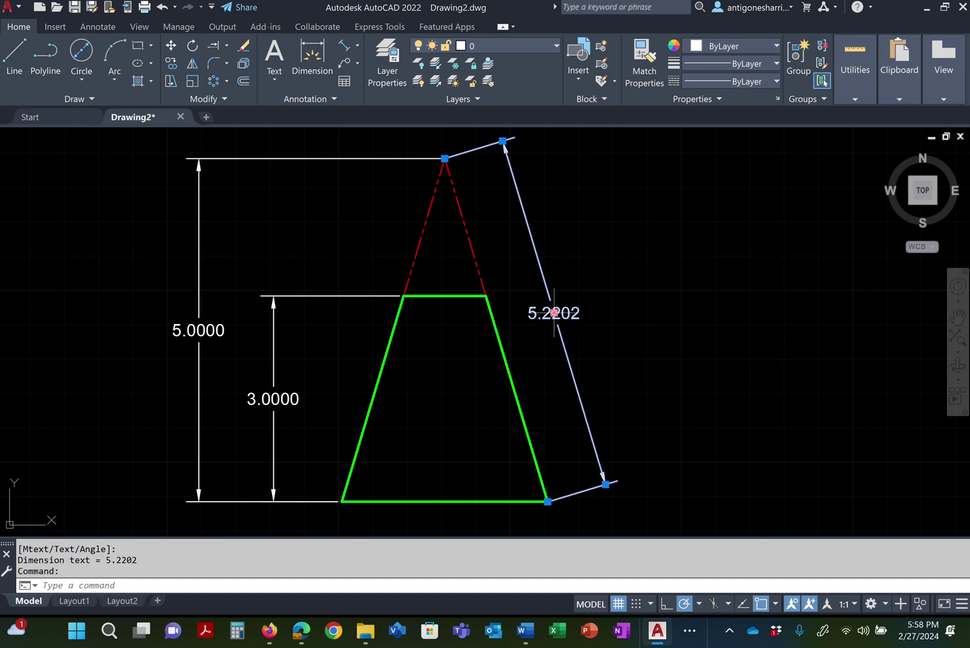
{"action": "right_click", "coordinate": [553, 313]}
{"action": "mouse_move", "coordinate": [604, 249]}
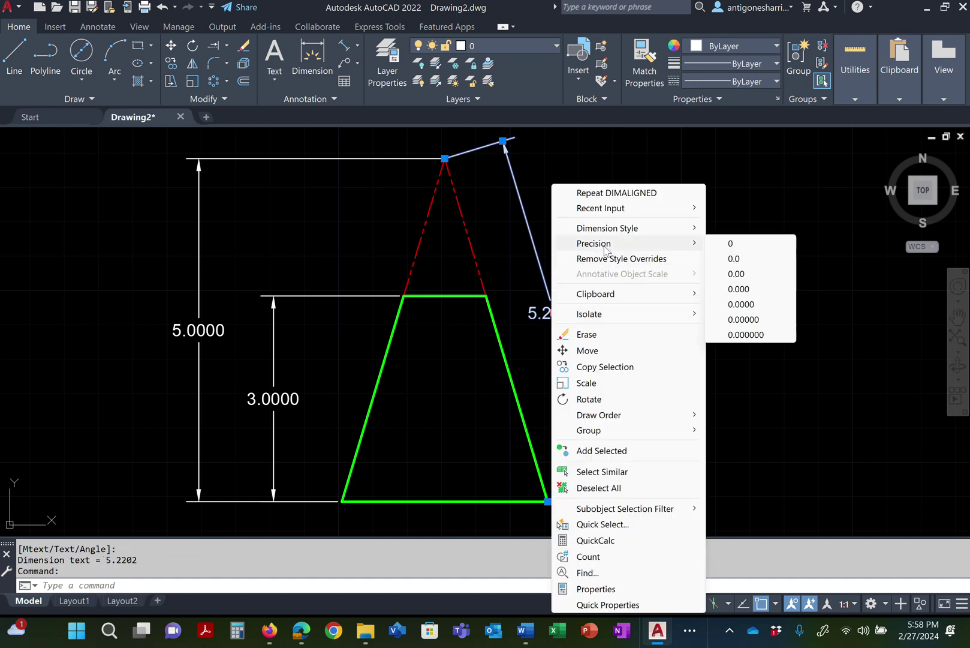
{"action": "left_click", "coordinate": [751, 335]}
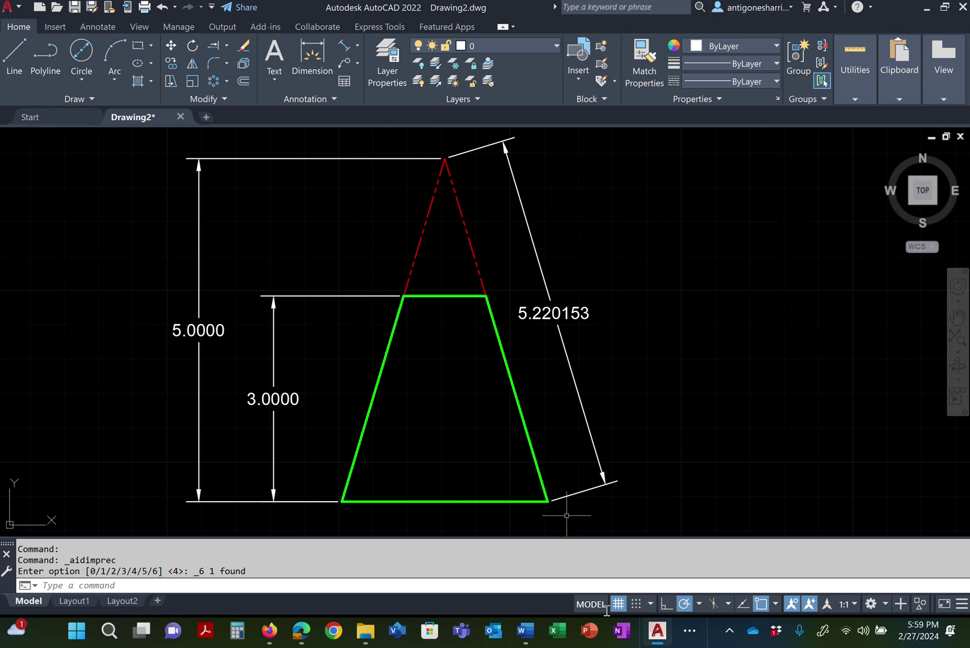
{"action": "mouse_move", "coordinate": [514, 637]}
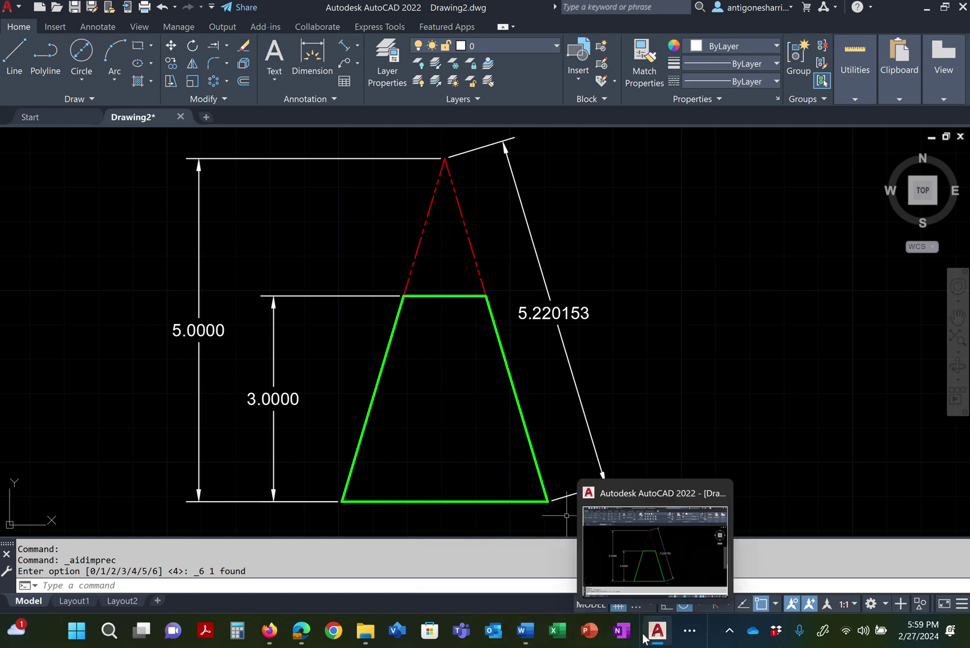
In magenta ink, substitute 3 and 5.220153 into the PDF formula and circle the angle label
{"action": "left_click", "coordinate": [316, 638]}
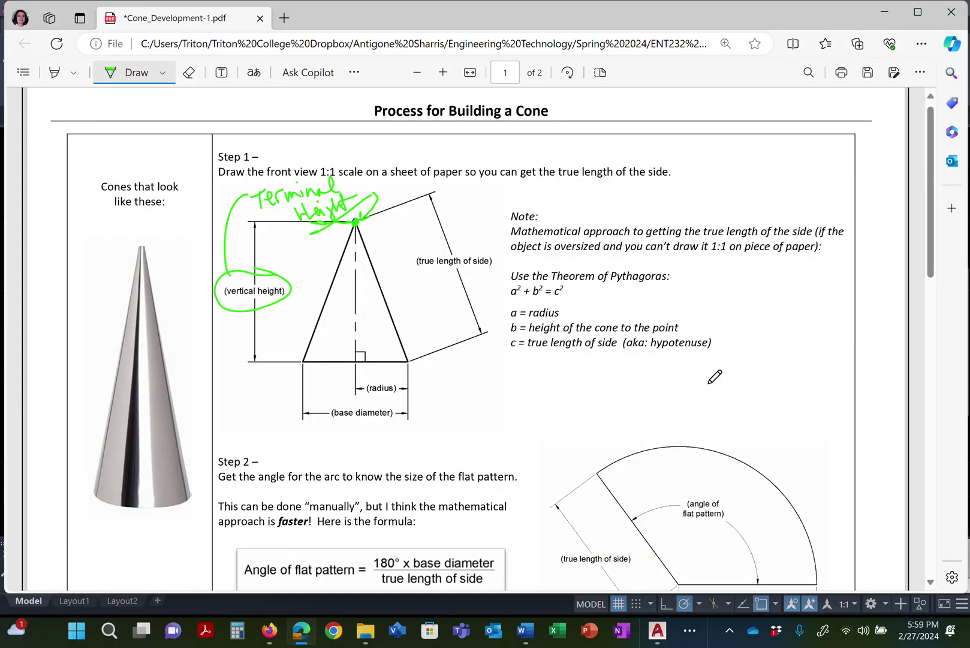
{"action": "scroll", "coordinate": [715, 376], "scroll_direction": "down", "scroll_amount": 5}
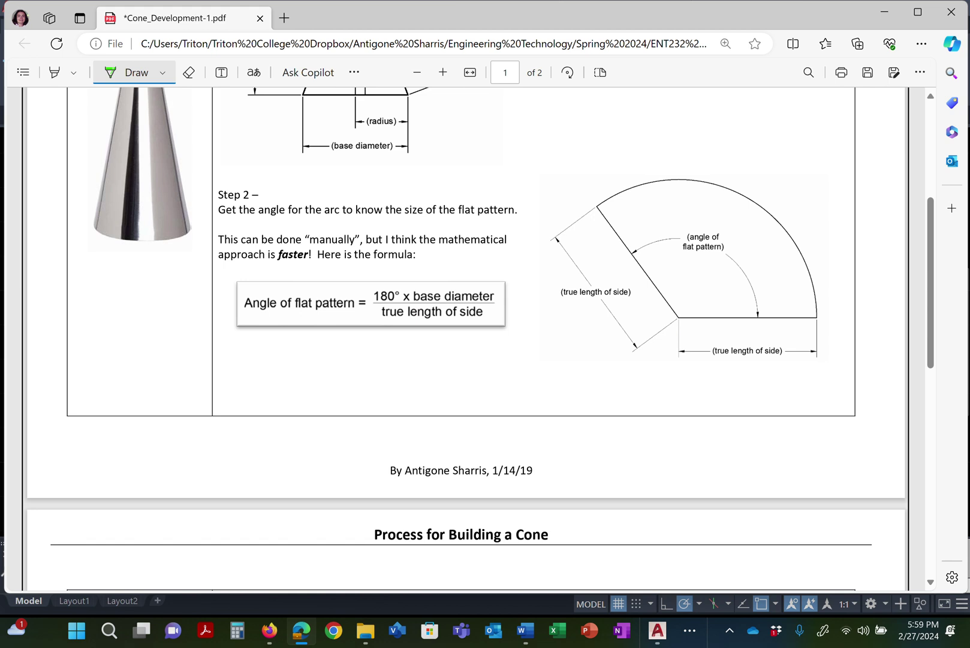
{"action": "left_click", "coordinate": [162, 72]}
{"action": "left_click", "coordinate": [177, 157]}
{"action": "left_click_drag", "start_coordinate": [414, 298], "coordinate": [520, 291]}
{"action": "left_click_drag", "start_coordinate": [384, 313], "coordinate": [489, 310]}
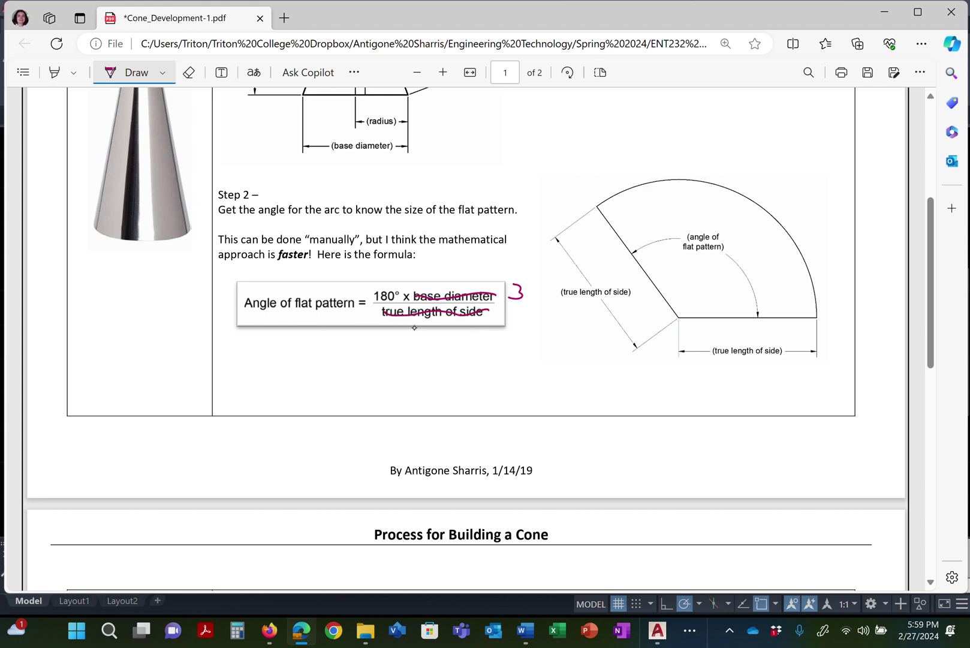
{"action": "mouse_move", "coordinate": [403, 337]}
{"action": "left_mouse_down"}
{"action": "mouse_move", "coordinate": [474, 336]}
{"action": "mouse_move", "coordinate": [483, 345]}
{"action": "mouse_move", "coordinate": [501, 326]}
{"action": "mouse_move", "coordinate": [496, 343]}
{"action": "mouse_move", "coordinate": [517, 344]}
{"action": "left_mouse_up"}
{"action": "scroll", "coordinate": [441, 339], "scroll_direction": "up", "scroll_amount": 1}
{"action": "mouse_move", "coordinate": [739, 238]}
{"action": "left_mouse_down"}
{"action": "mouse_move", "coordinate": [723, 279]}
{"action": "mouse_move", "coordinate": [700, 221]}
{"action": "left_mouse_up"}
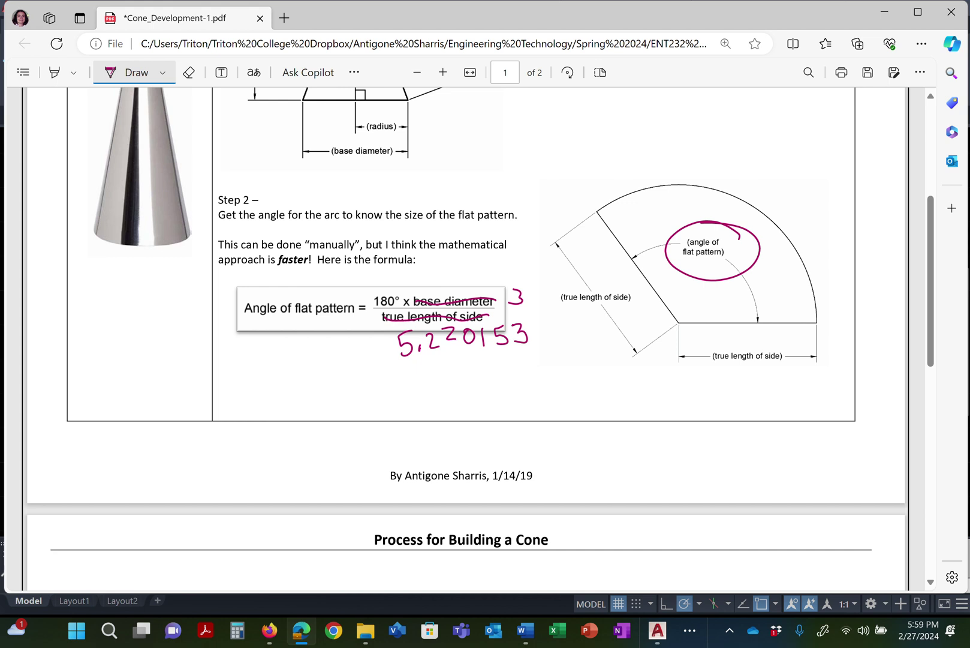
Open Calculator and compute 180 × 3 ÷ 5.220153 = 103.4452438463011
{"action": "left_click", "coordinate": [113, 638]}
{"action": "type", "text": "ca"}
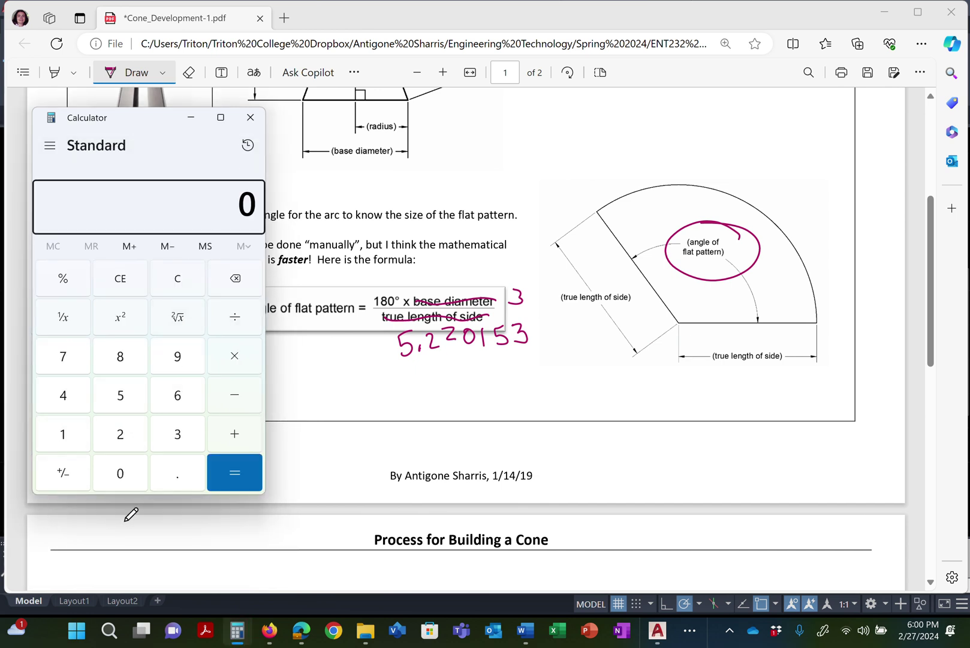
{"action": "type", "text": "18,0"}
{"action": "type", "text": "808"}
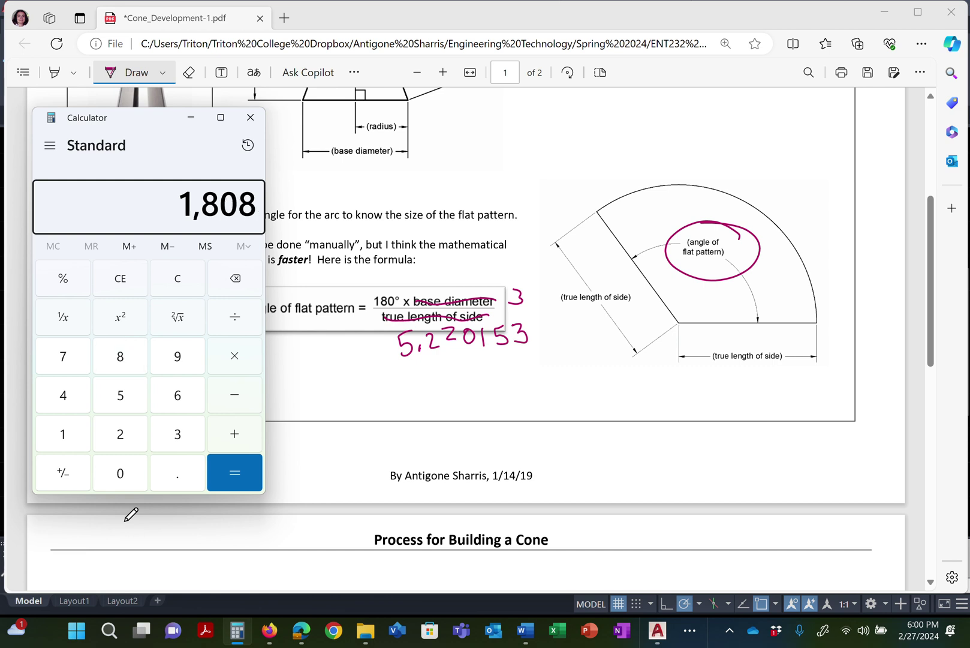
{"action": "type", "text": "3"}
{"action": "key", "text": "Return"}
{"action": "key", "text": "Escape"}
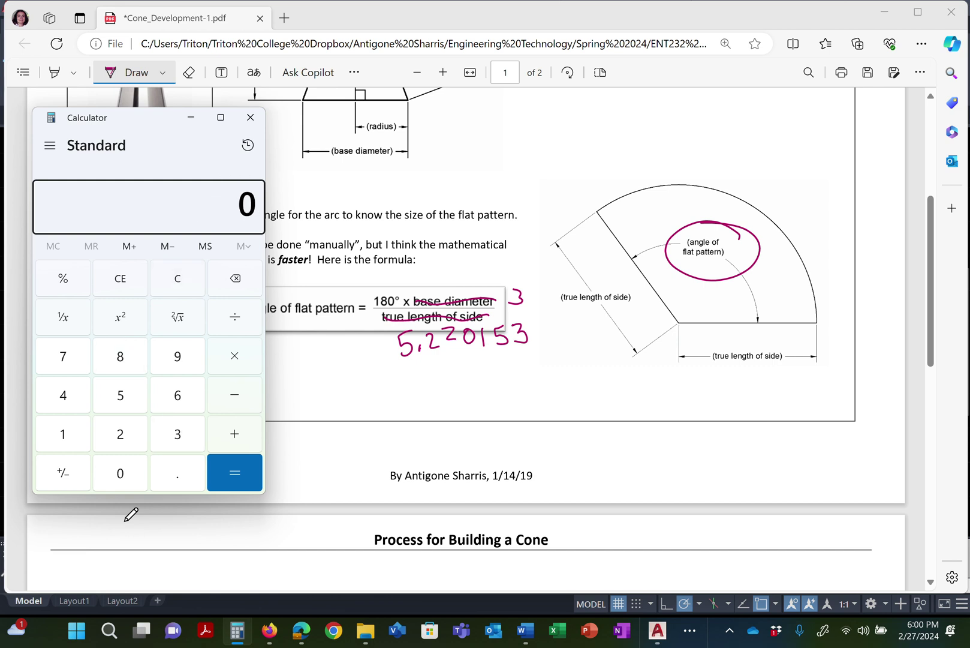
{"action": "type", "text": "180 × 3"}
{"action": "key", "text": "Return"}
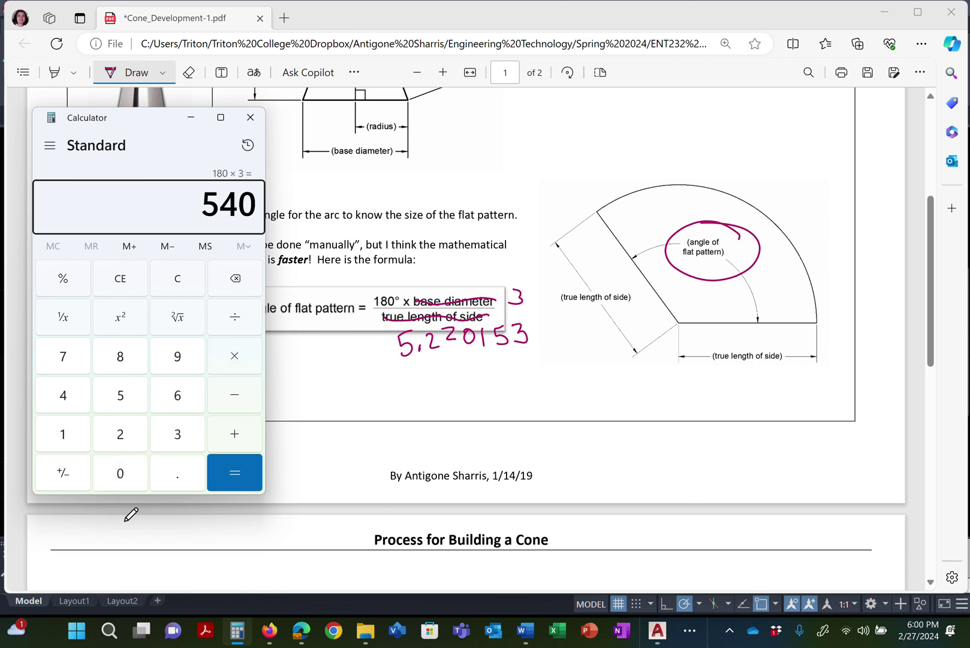
{"action": "key", "text": "slash"}
{"action": "type", "text": "5.2"}
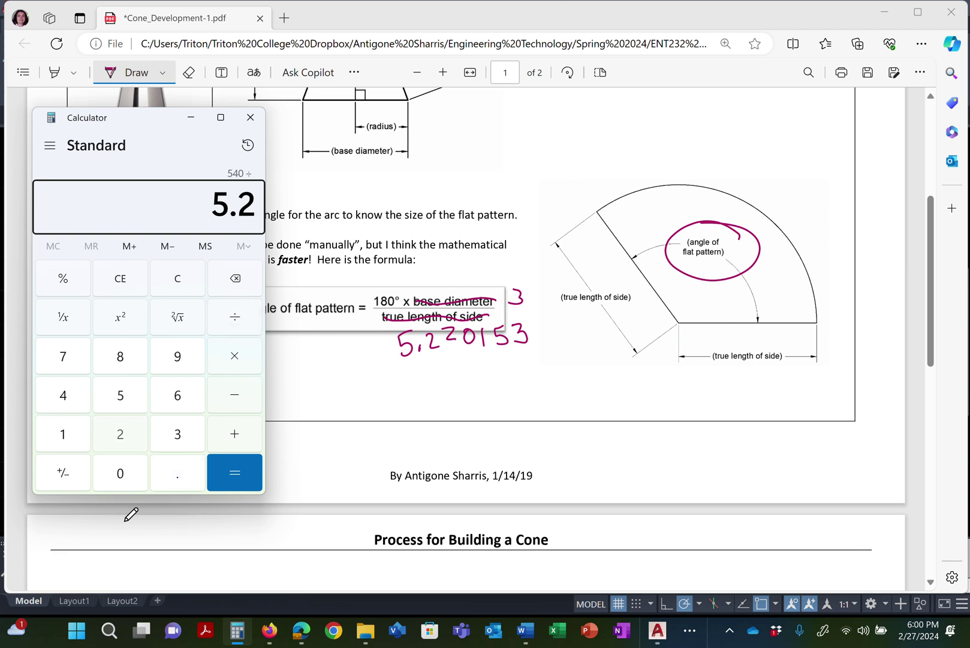
{"action": "type", "text": "201"}
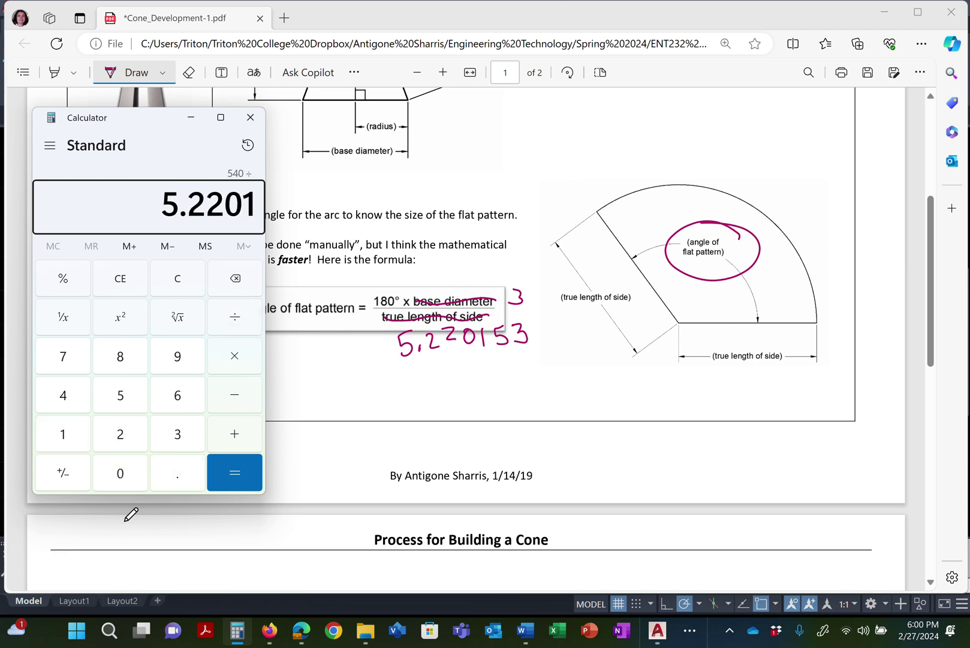
{"action": "type", "text": "53"}
{"action": "key", "text": "Return"}
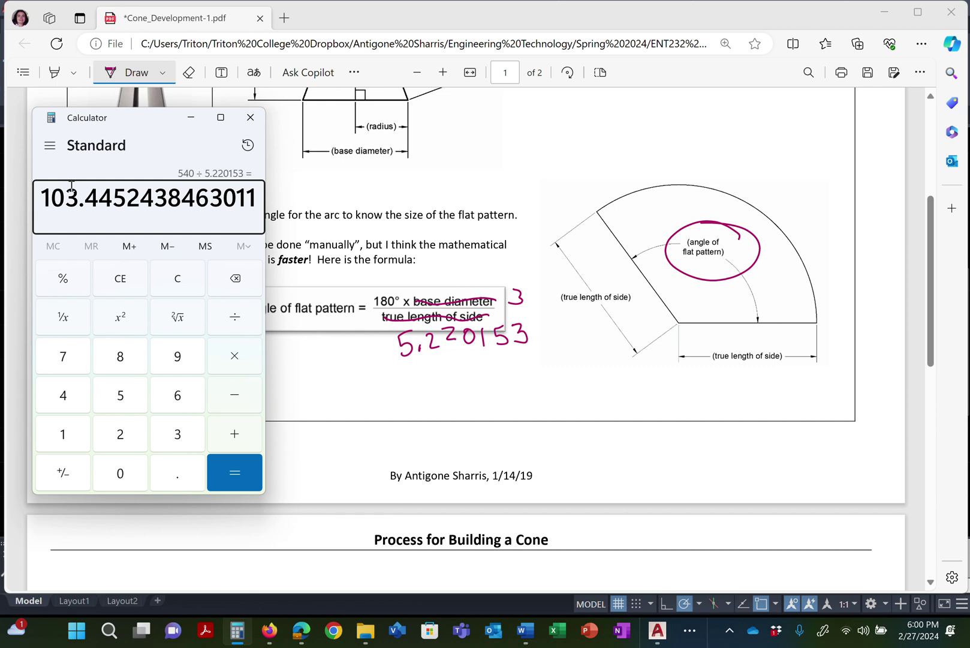
Copy the result 103.4452438463011 to the clipboard
{"action": "left_click_drag", "start_coordinate": [45, 199], "coordinate": [258, 206]}
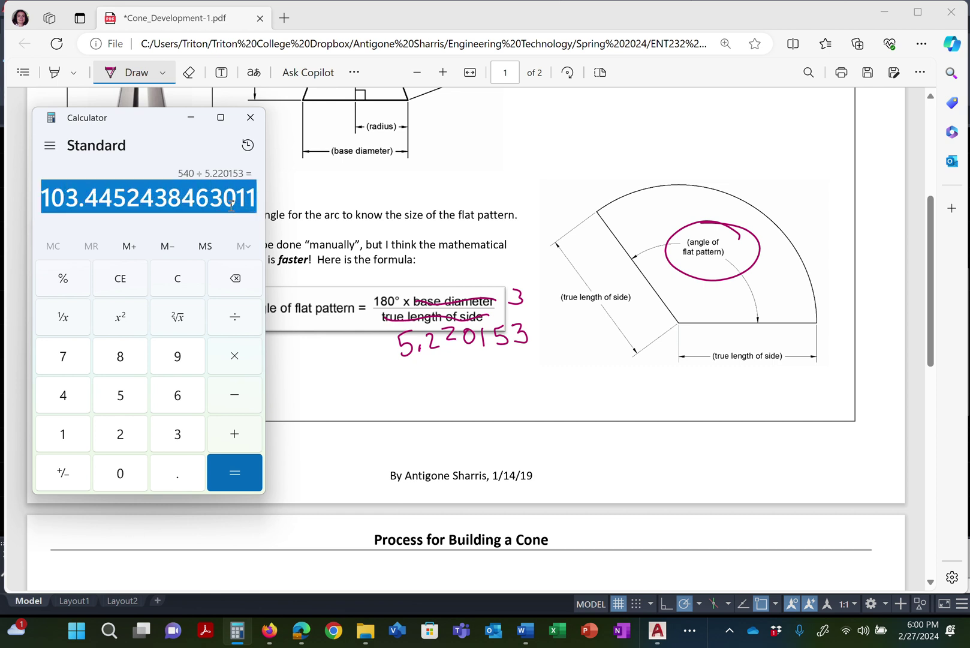
{"action": "right_click", "coordinate": [230, 206]}
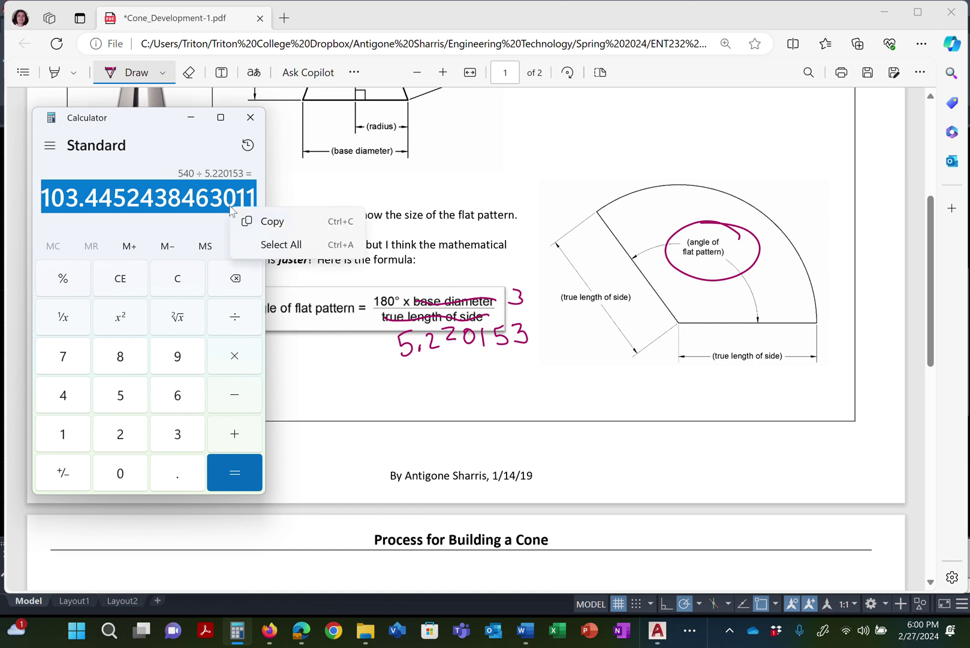
{"action": "left_click", "coordinate": [271, 220]}
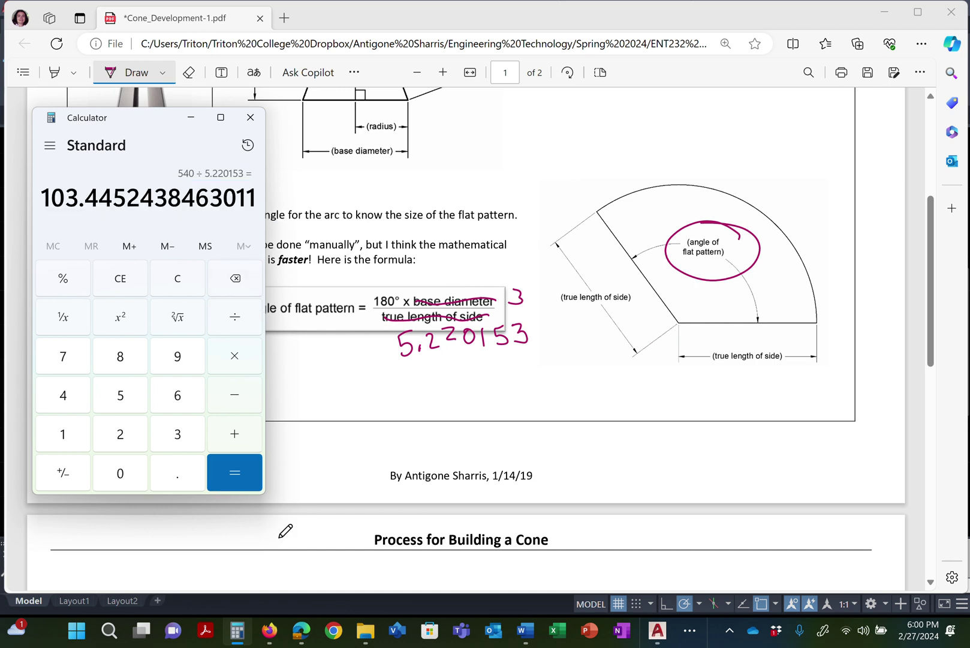
Back in AutoCAD, draw a line from the trapezoid's bottom-right corner to the cone's apex
{"action": "mouse_move", "coordinate": [523, 635]}
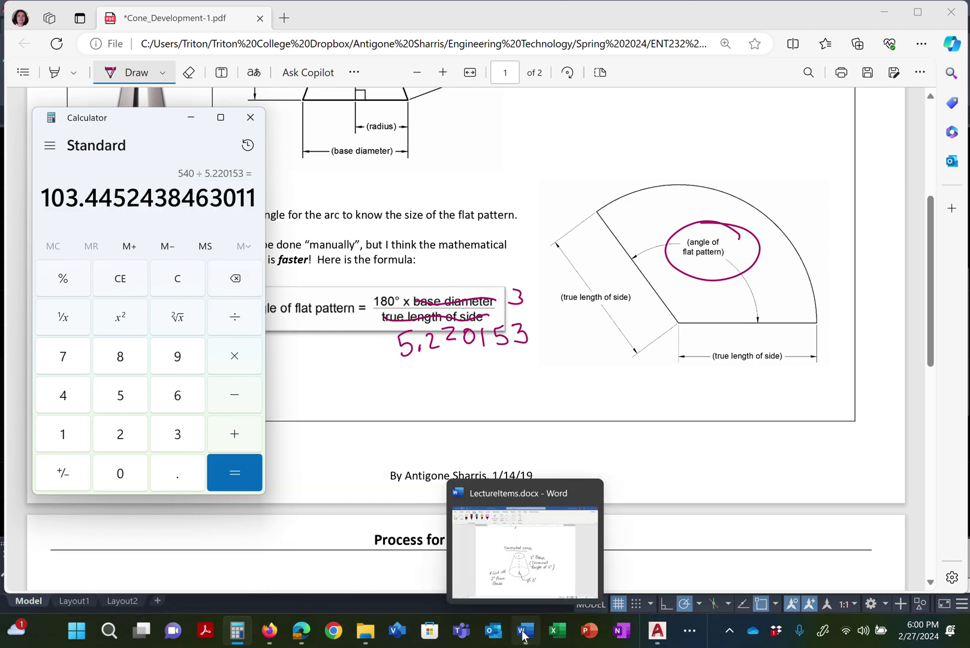
{"action": "left_click", "coordinate": [658, 634]}
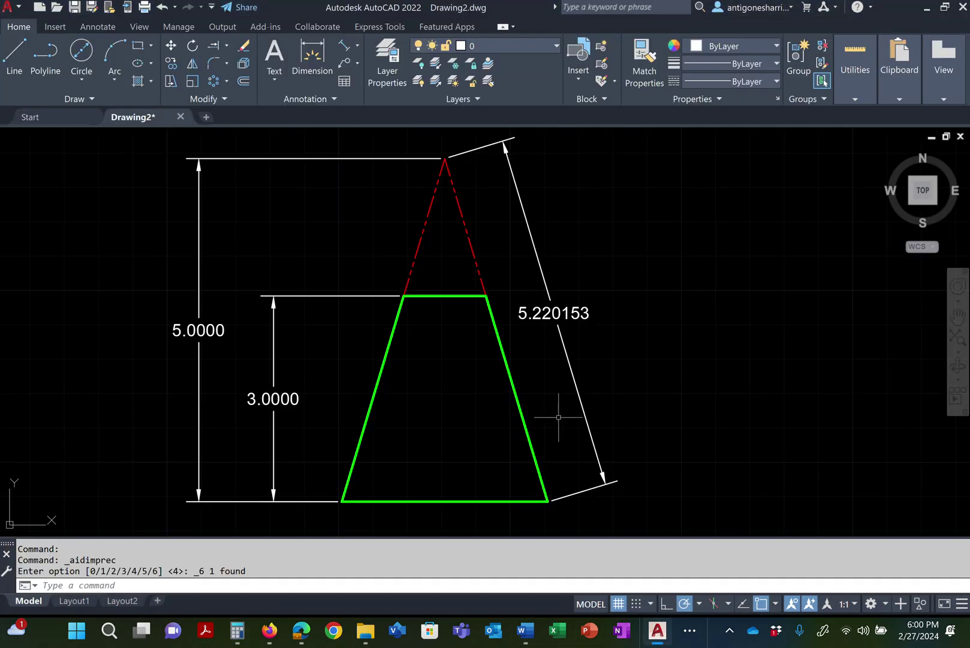
{"action": "scroll", "coordinate": [576, 390], "scroll_direction": "down", "scroll_amount": 2}
{"action": "mouse_move", "coordinate": [594, 364]}
{"action": "middle_mouse_down"}
{"action": "mouse_move", "coordinate": [258, 261]}
{"action": "mouse_move", "coordinate": [225, 308]}
{"action": "mouse_move", "coordinate": [272, 325]}
{"action": "middle_mouse_up"}
{"action": "type", "text": "COPY"}
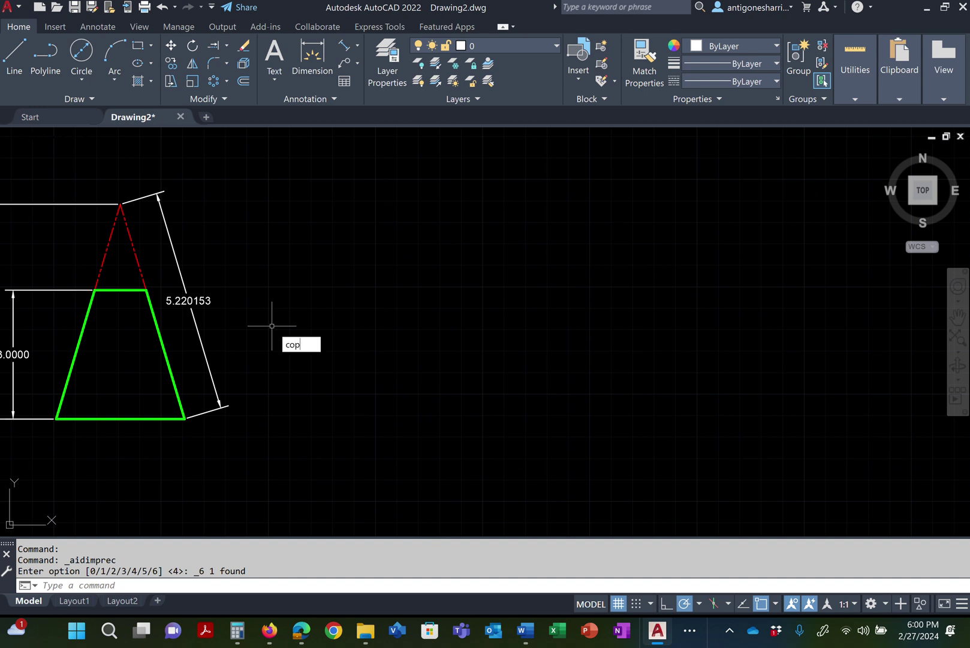
{"action": "key", "text": "Escape"}
{"action": "key", "text": "Escape"}
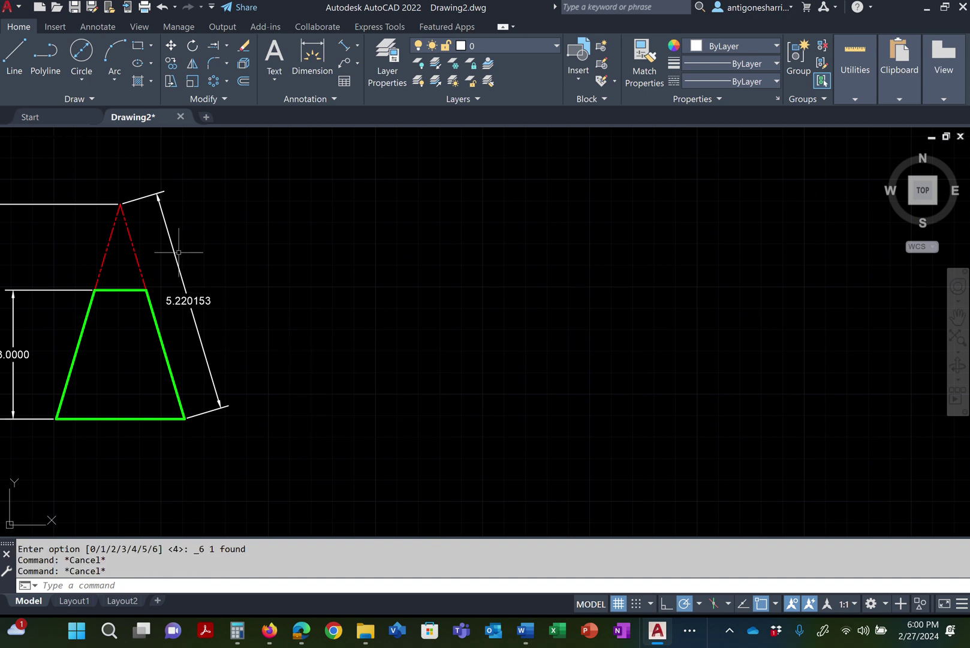
{"action": "left_click", "coordinate": [27, 69]}
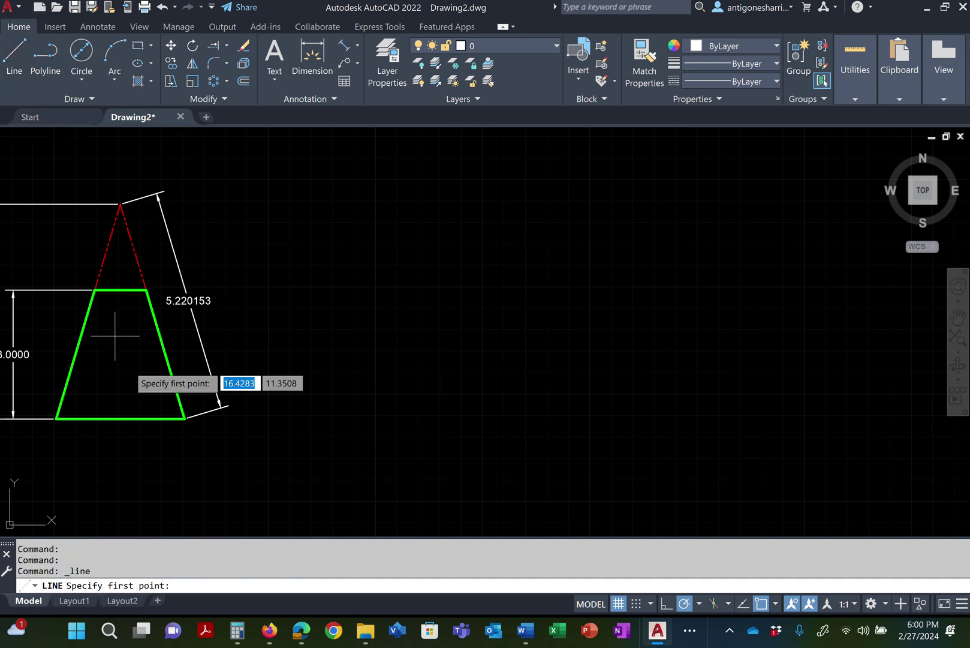
{"action": "left_click", "coordinate": [184, 418]}
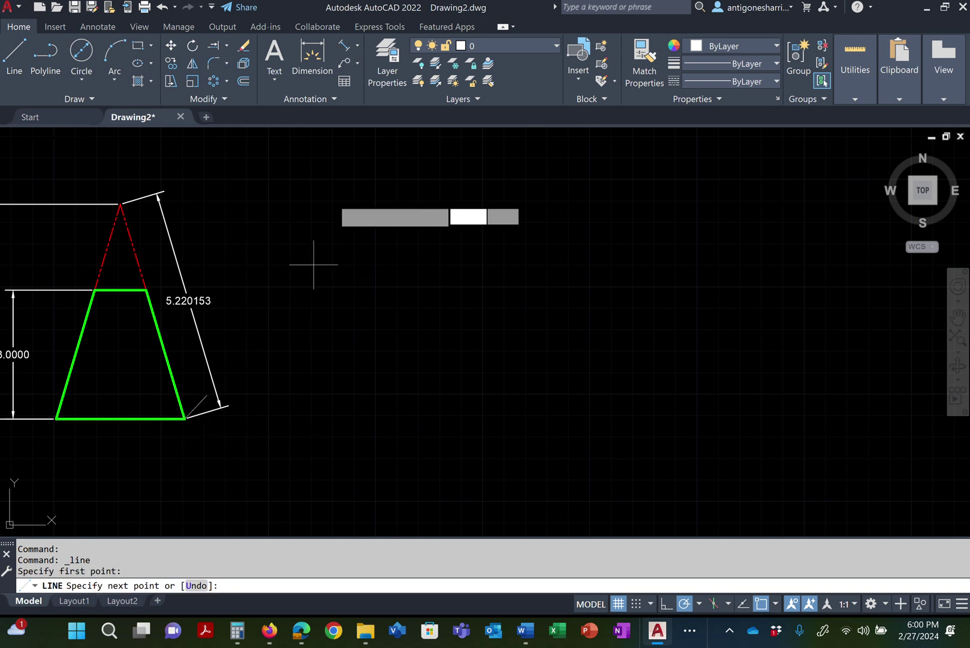
{"action": "left_click", "coordinate": [120, 204]}
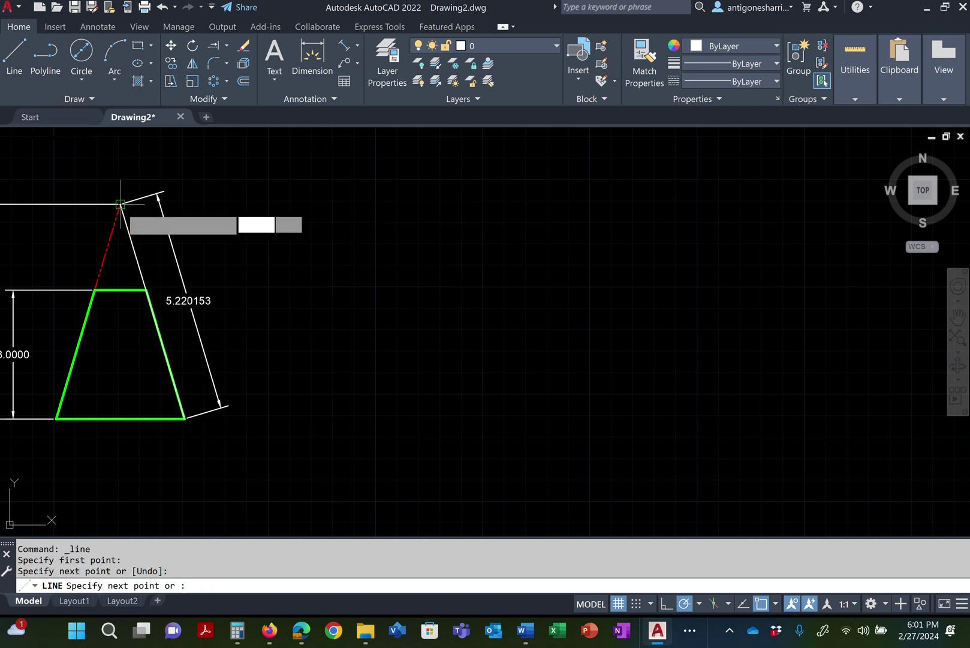
{"action": "key", "text": "Escape"}
{"action": "key", "text": "Escape"}
Move the new slant line into empty space right of the cone
{"action": "type", "text": "m"}
{"action": "key", "text": "Return"}
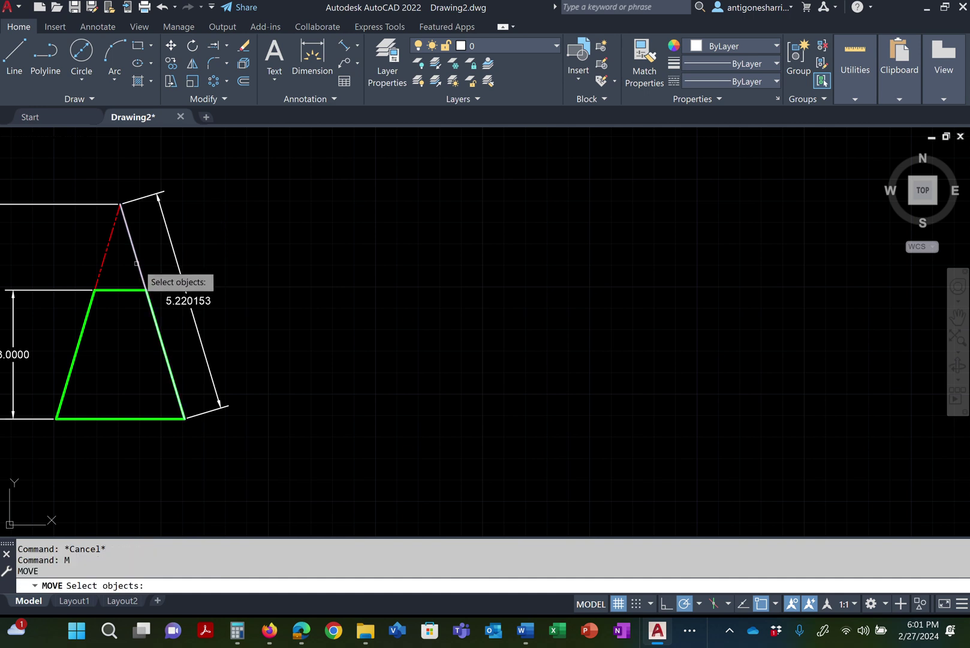
{"action": "left_click", "coordinate": [133, 263]}
{"action": "key", "text": "Return"}
{"action": "left_click", "coordinate": [145, 290]}
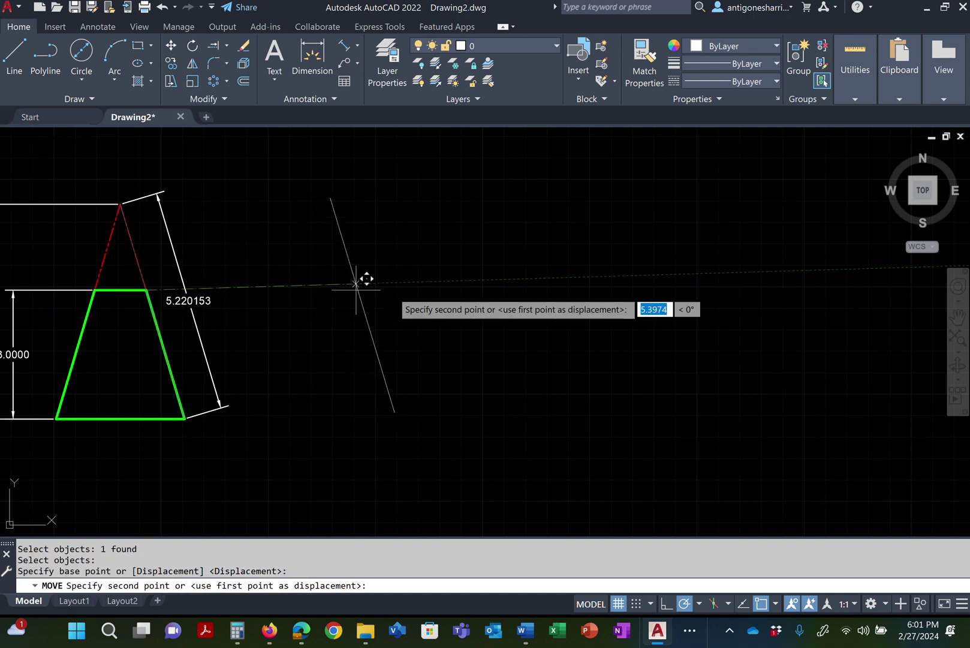
{"action": "left_click", "coordinate": [499, 279]}
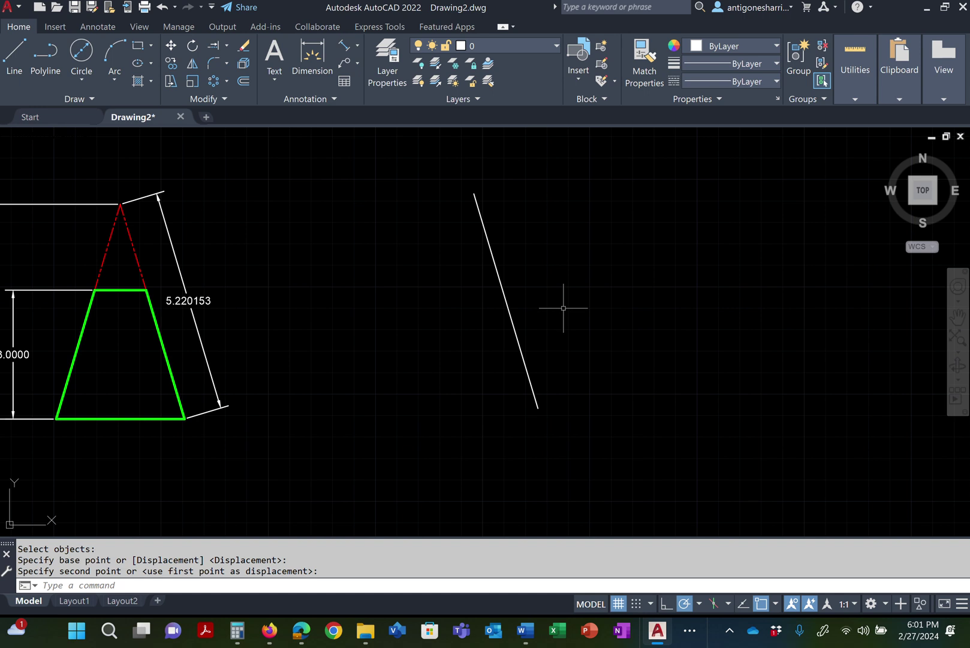
{"action": "type", "text": "rotate"}
{"action": "key", "text": "Return"}
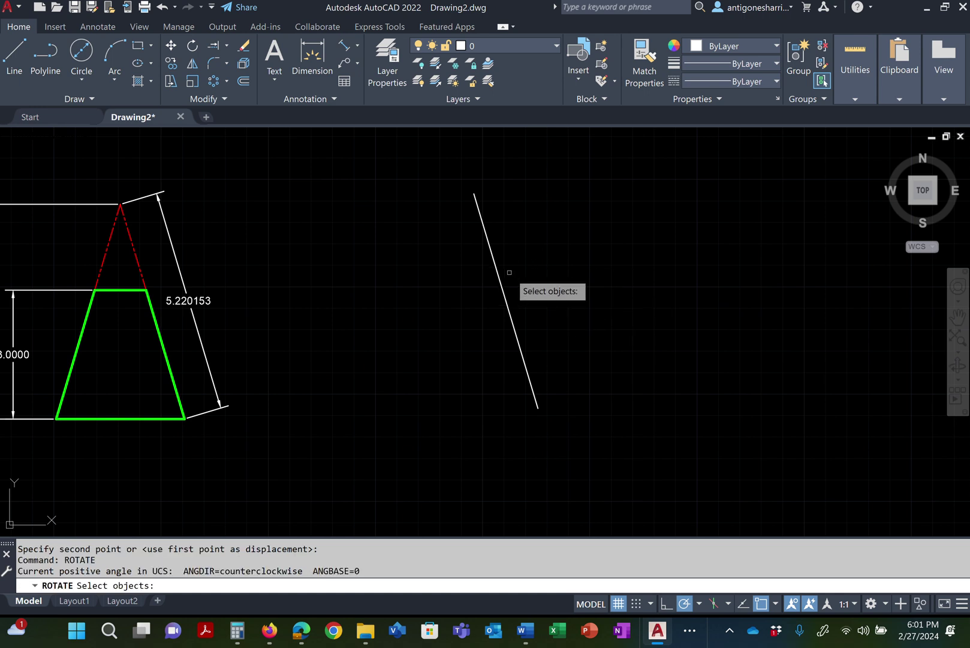
{"action": "left_click", "coordinate": [500, 278]}
{"action": "key", "text": "Return"}
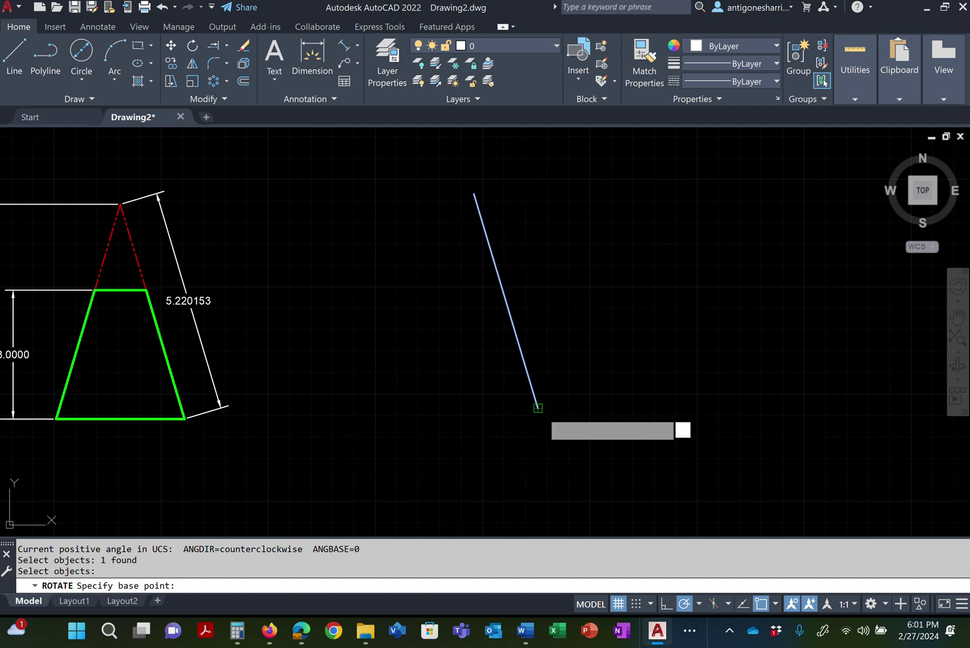
{"action": "left_click", "coordinate": [538, 407]}
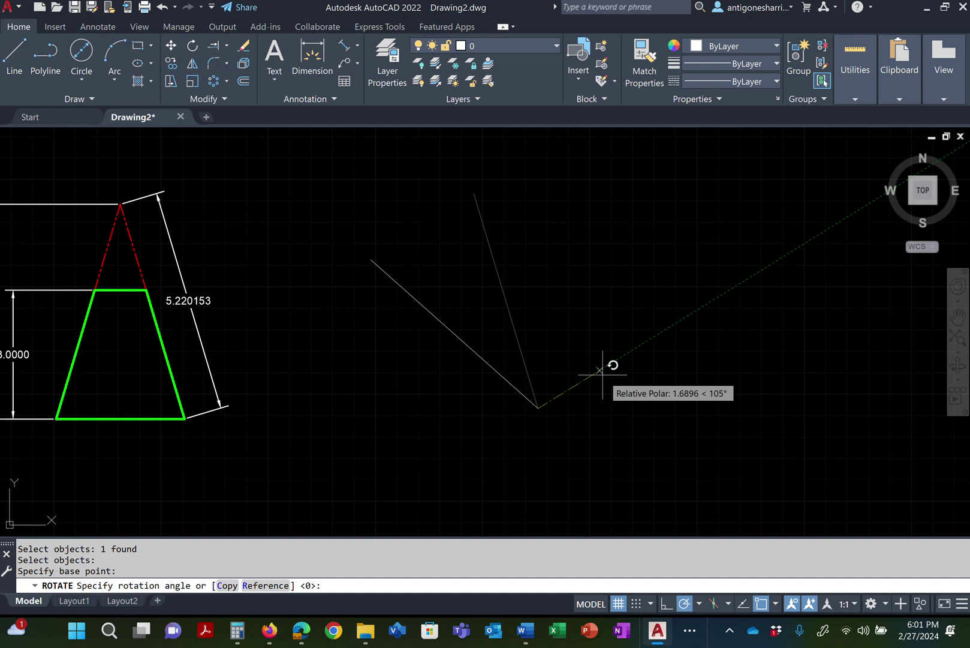
{"action": "key", "text": "Escape"}
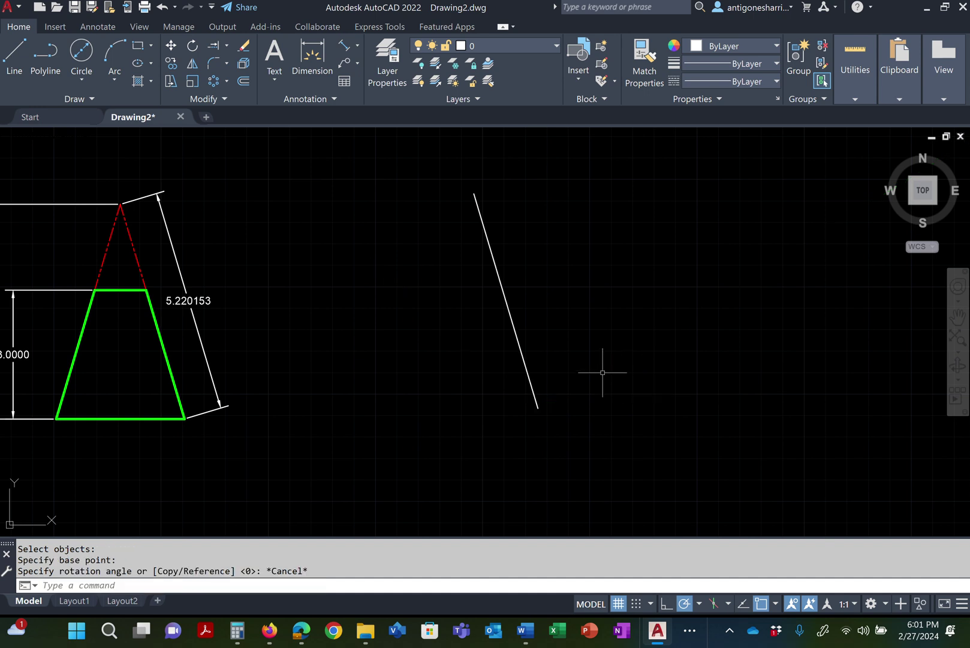
{"action": "type", "text": "L"}
{"action": "key", "text": "Return"}
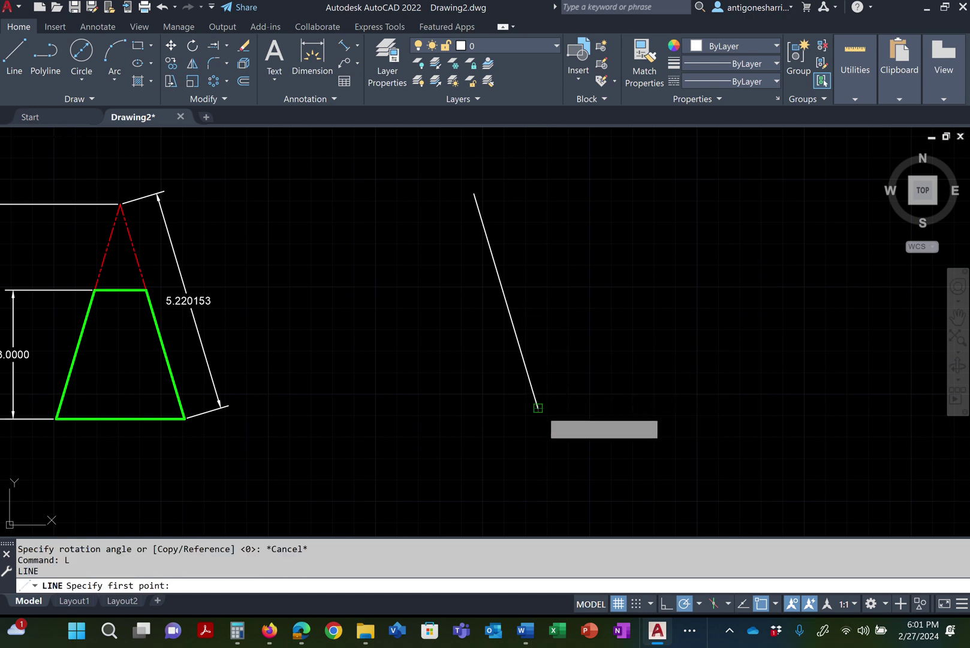
Draw a vertical line upward from the slant line's lower end
{"action": "left_click", "coordinate": [538, 408]}
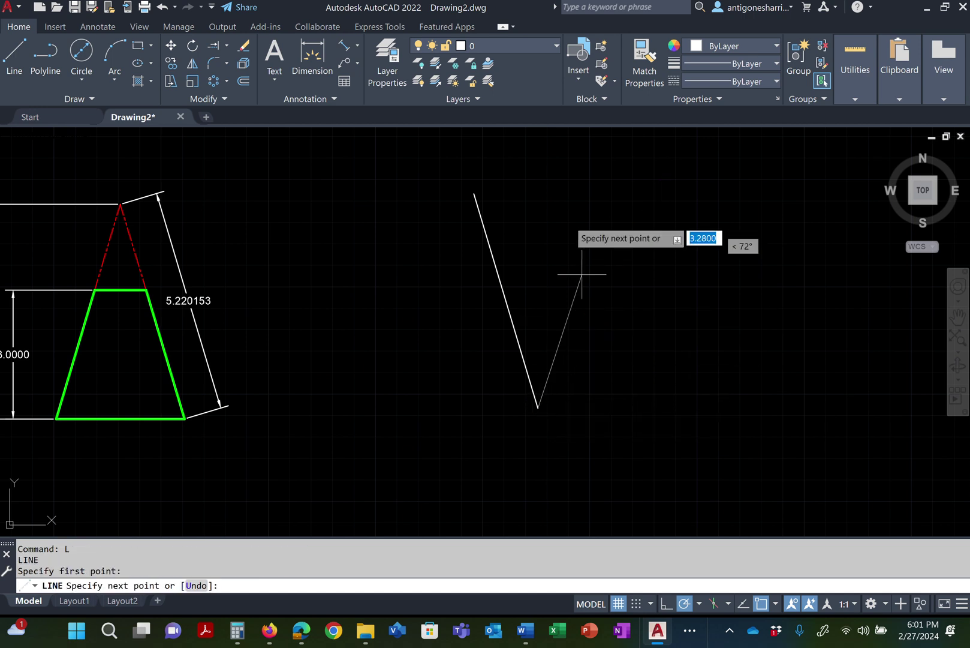
{"action": "left_click", "coordinate": [530, 147]}
{"action": "key", "text": "Return"}
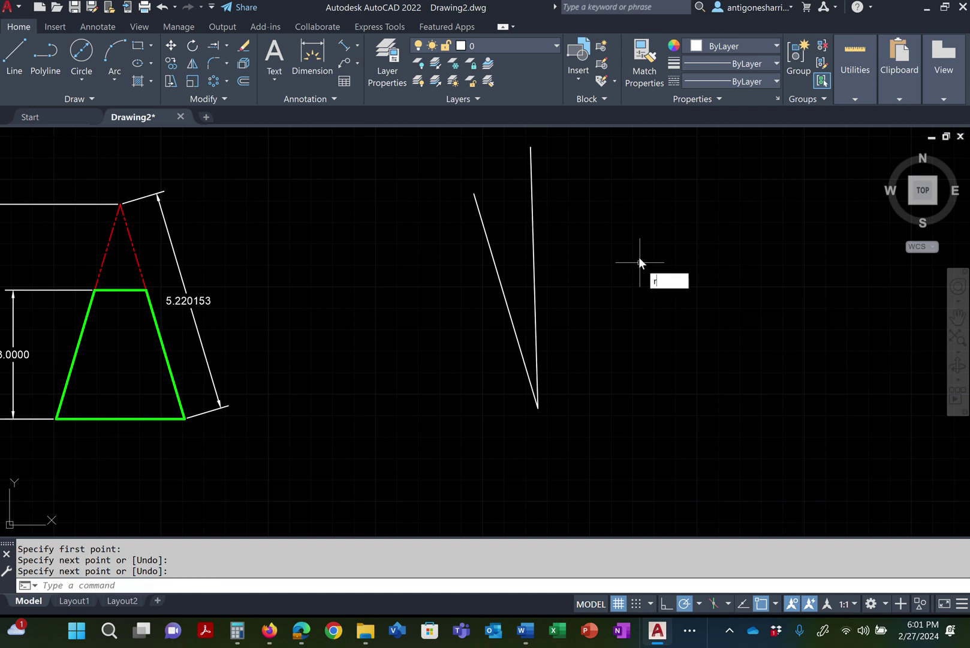
Rotate the slant line about its bottom end, using Reference, to align with the vertical line
{"action": "type", "text": "tate"}
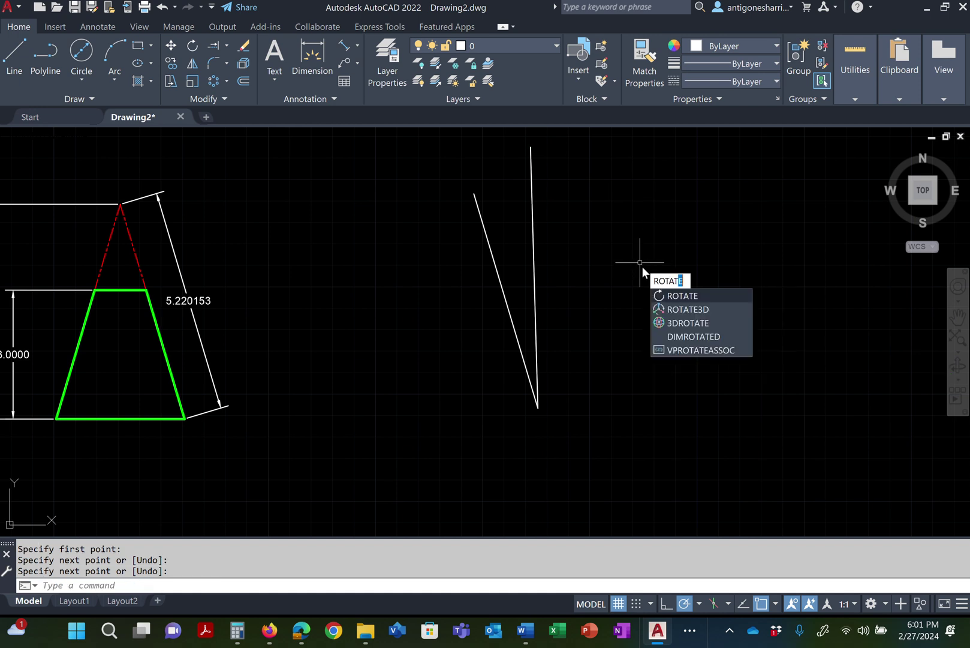
{"action": "key", "text": "Return"}
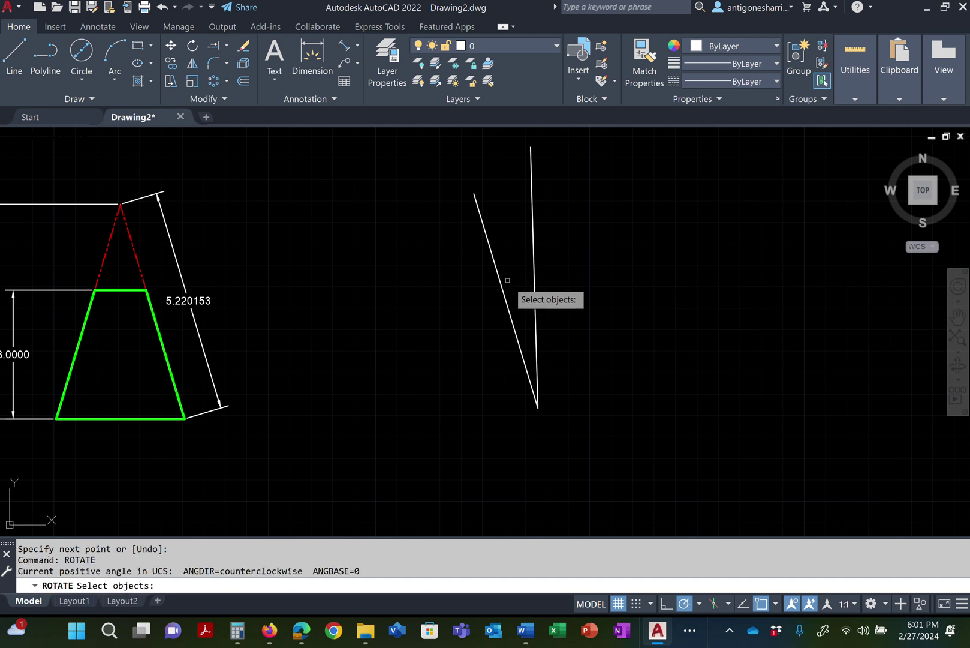
{"action": "left_click", "coordinate": [504, 289]}
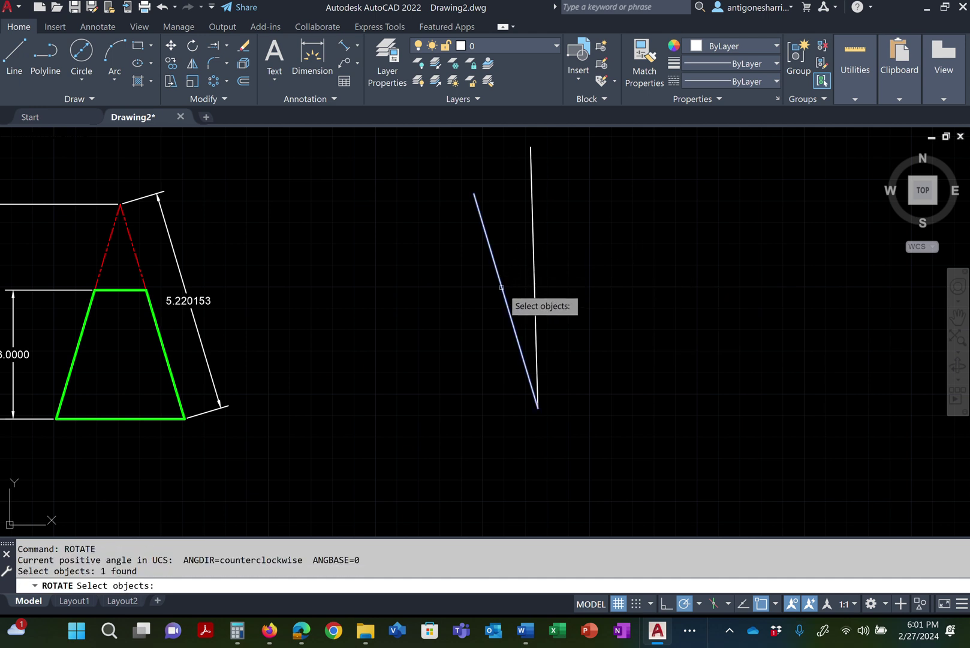
{"action": "left_click", "coordinate": [505, 287]}
{"action": "key", "text": "Return"}
{"action": "key", "text": "Return"}
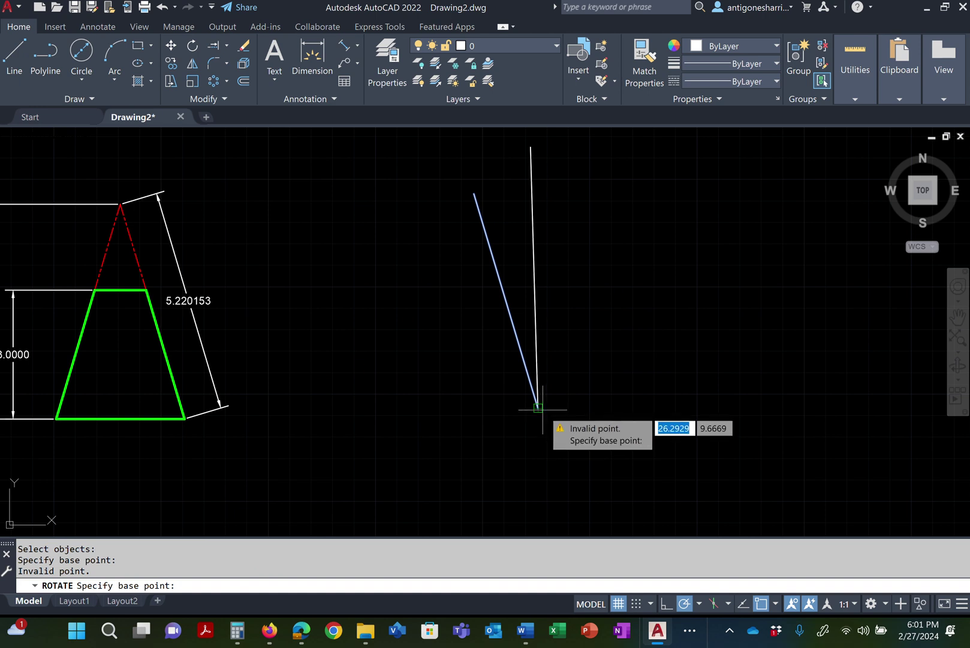
{"action": "left_click", "coordinate": [539, 408]}
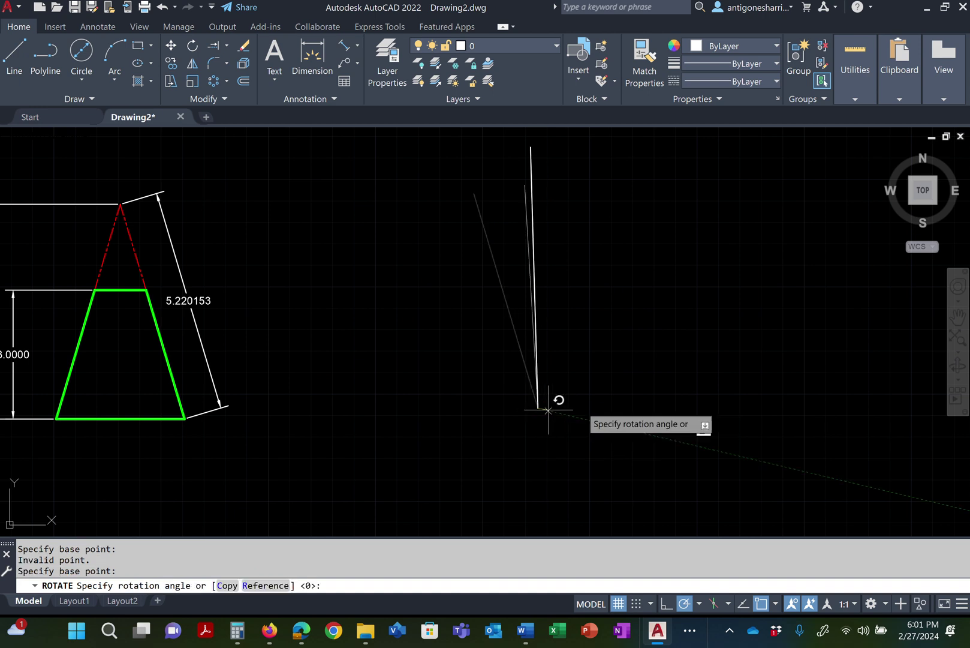
{"action": "right_click", "coordinate": [688, 322]}
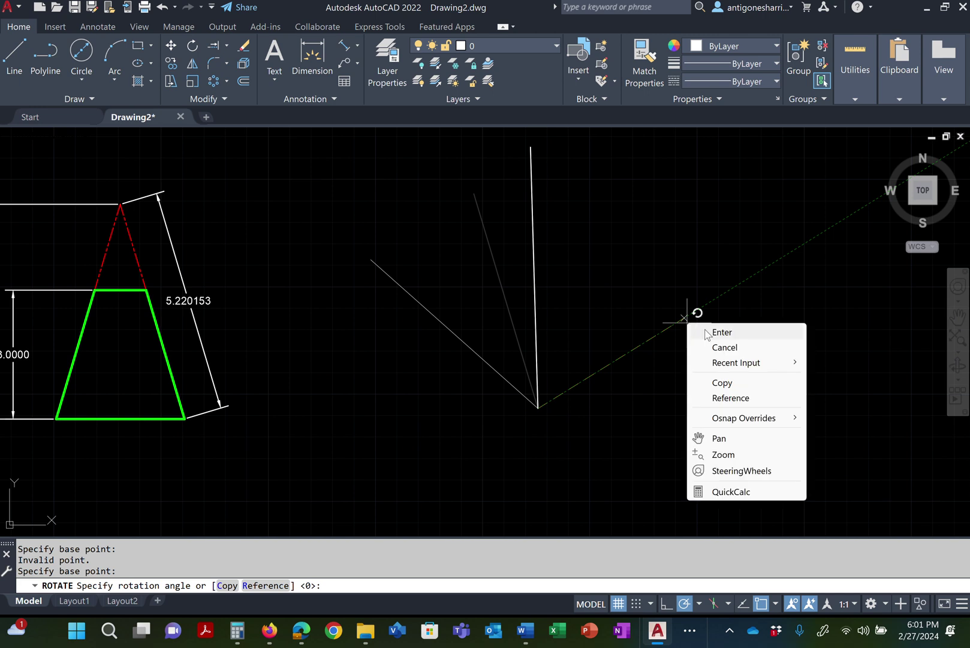
{"action": "left_click", "coordinate": [729, 399]}
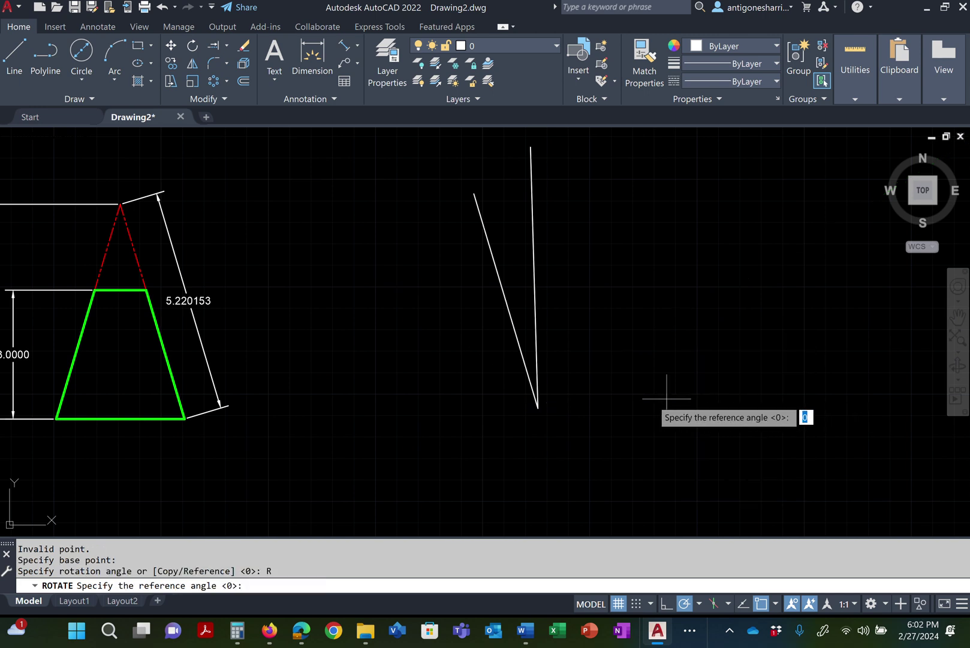
{"action": "left_click", "coordinate": [540, 409]}
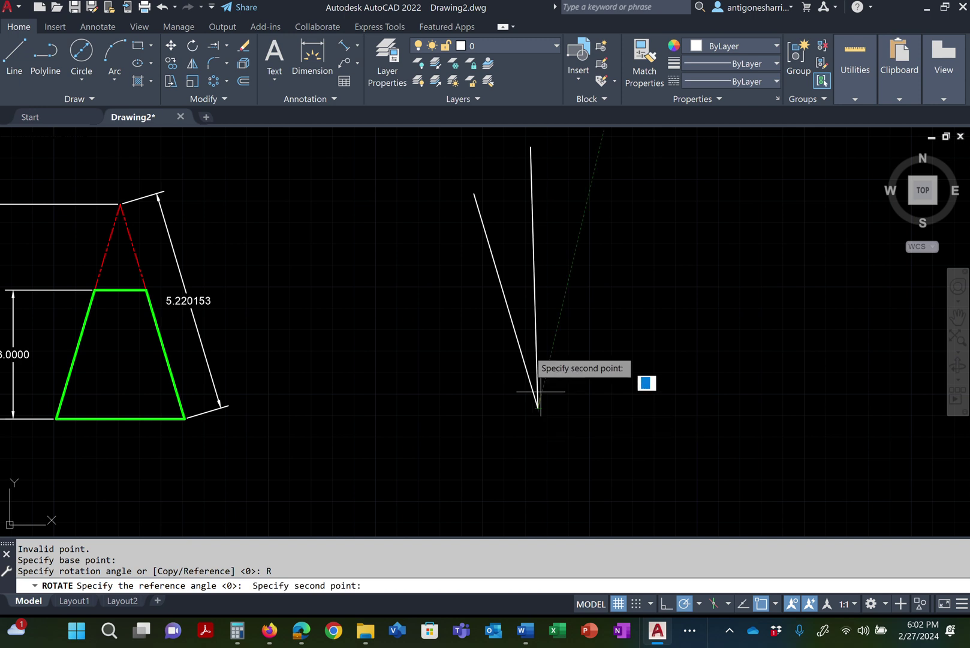
{"action": "left_click", "coordinate": [473, 193]}
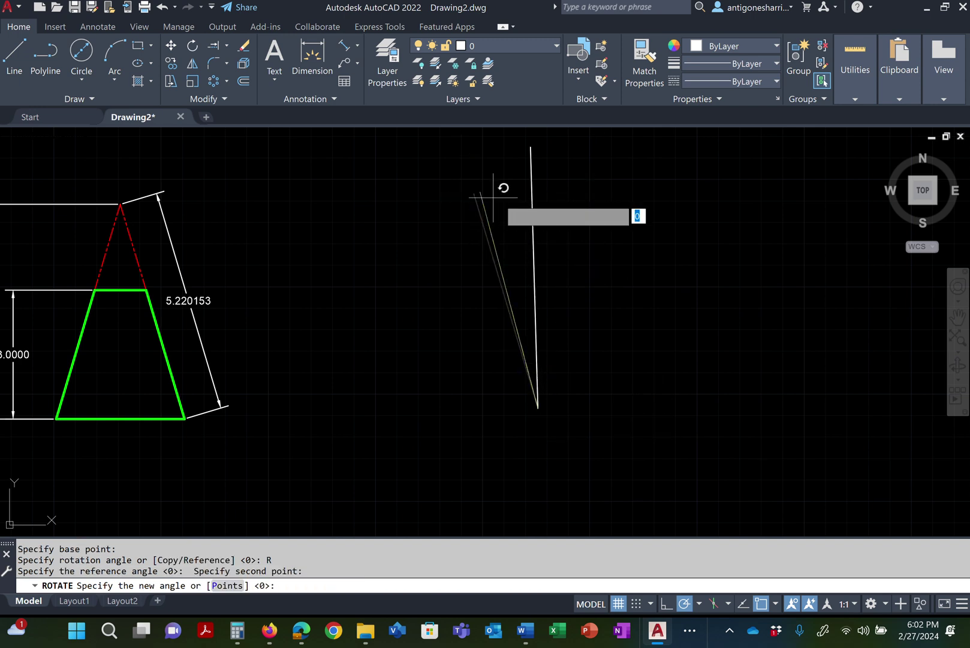
{"action": "left_click", "coordinate": [538, 143]}
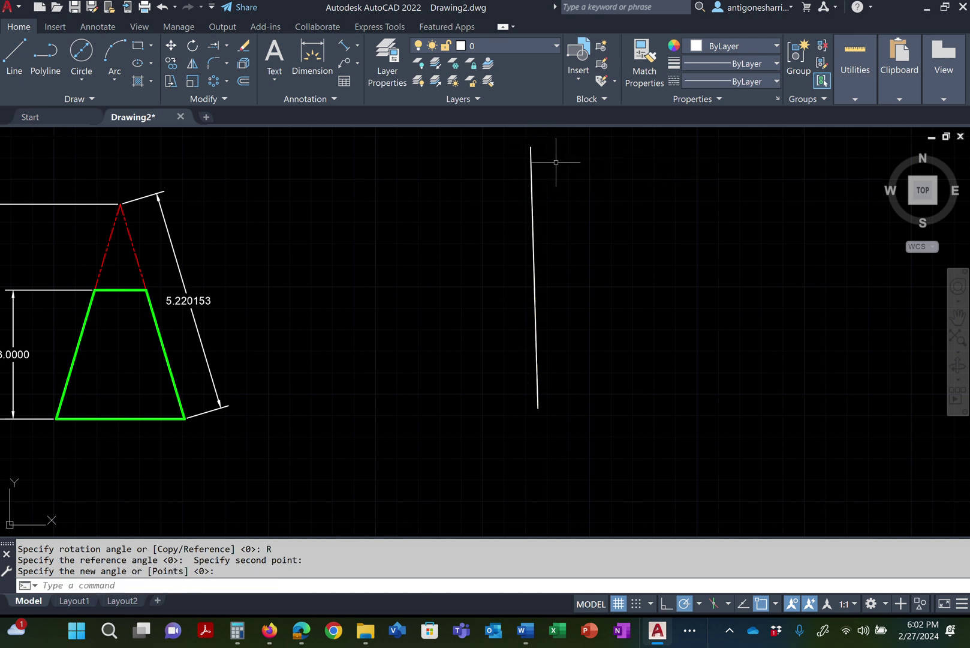
Delete the overlapping vertical line
{"action": "key", "text": "Escape"}
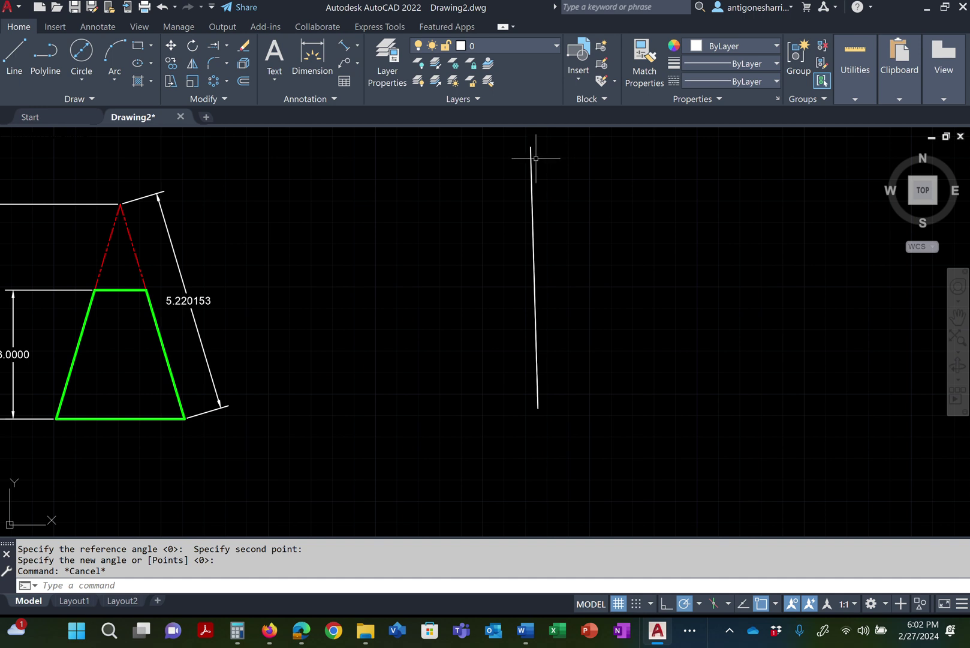
{"action": "left_click", "coordinate": [531, 154]}
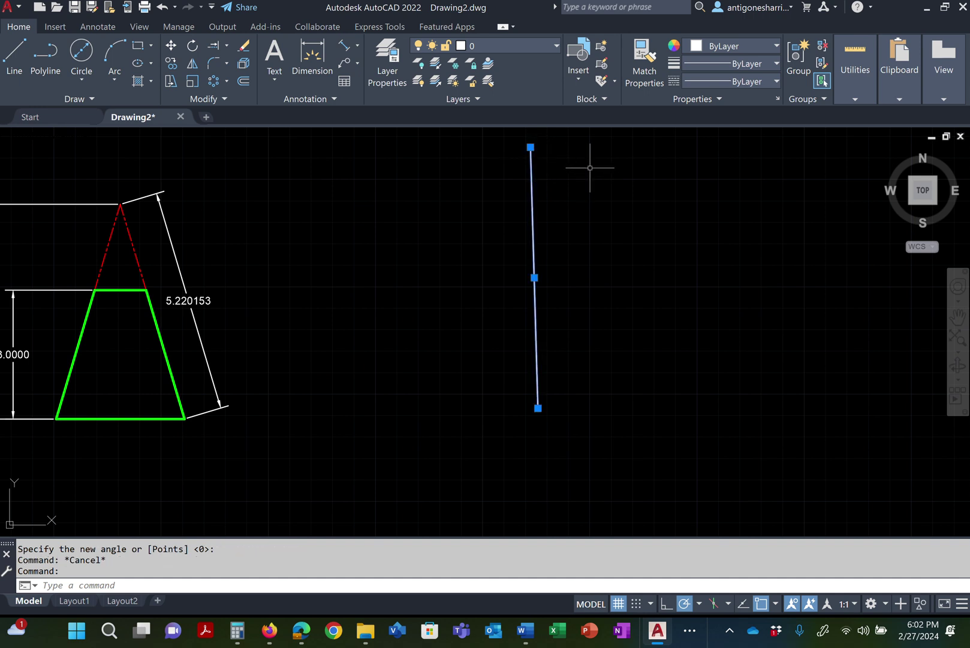
{"action": "key", "text": "Delete"}
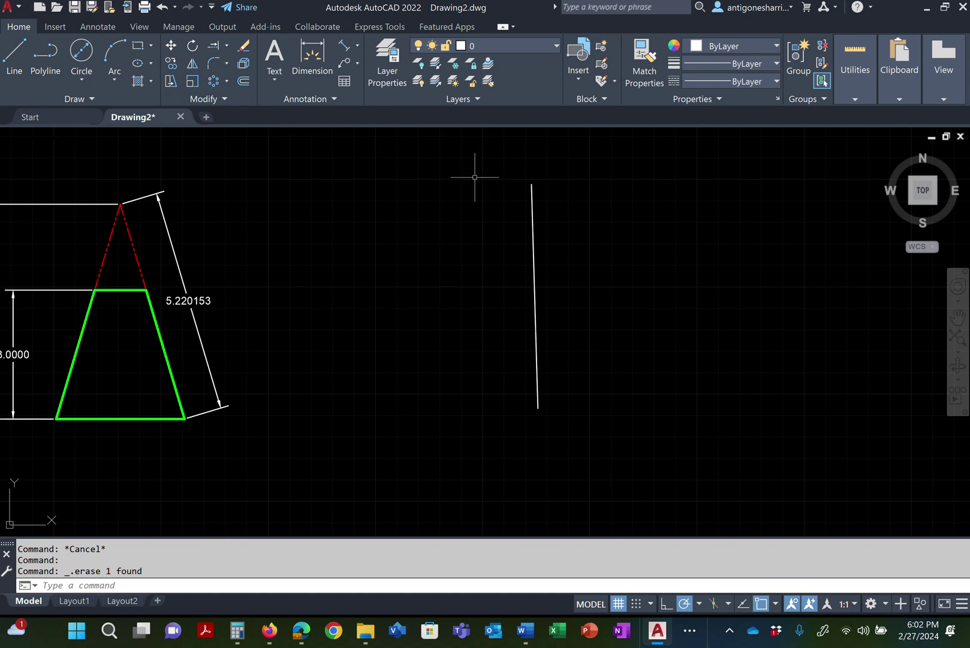
Copy the upright line a short distance to its right
{"action": "type", "text": "copy"}
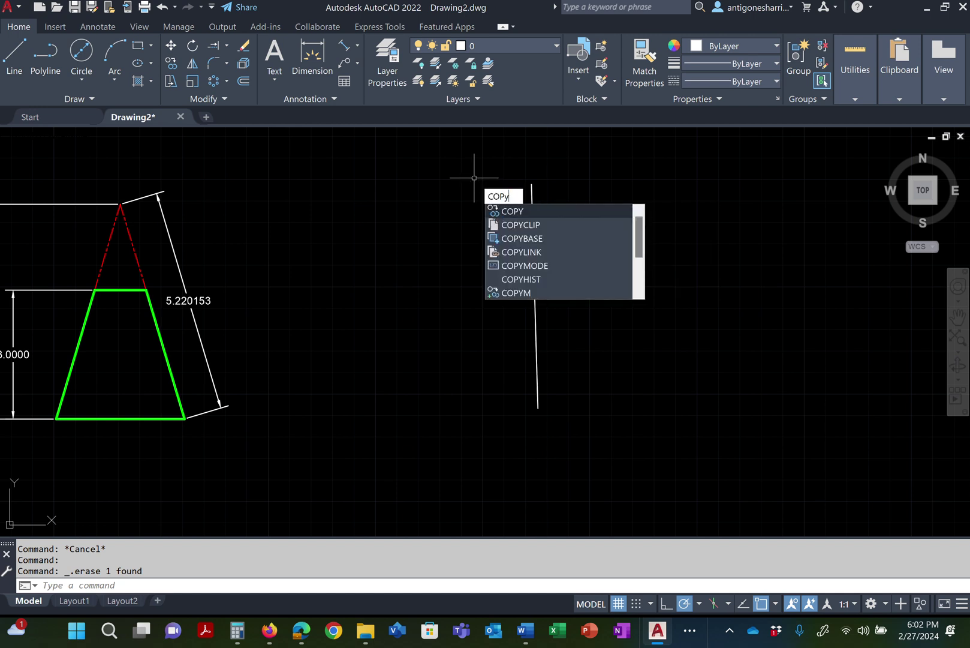
{"action": "key", "text": "Return"}
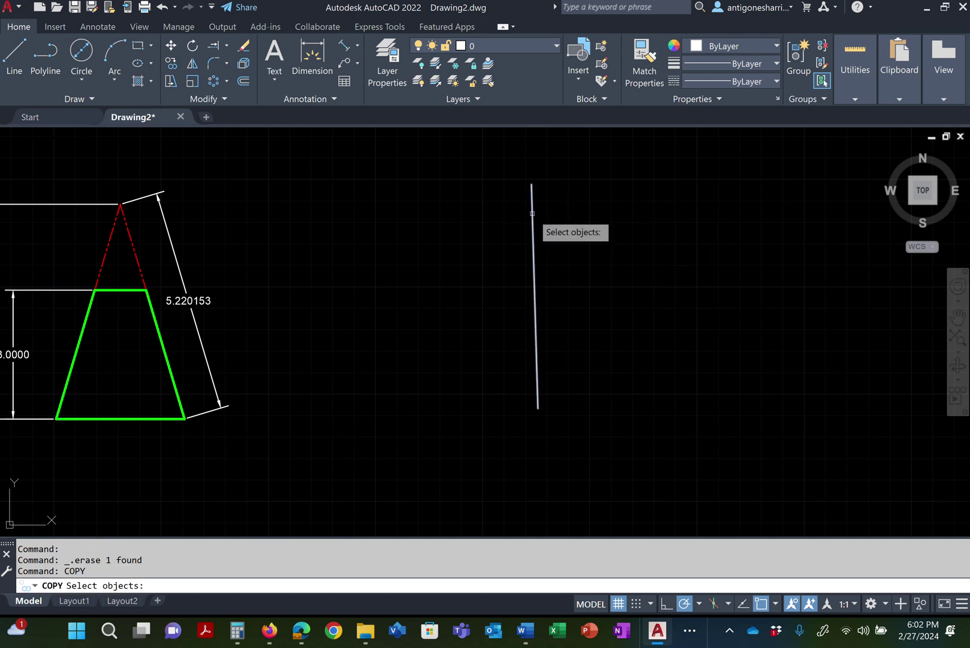
{"action": "left_click", "coordinate": [532, 216]}
{"action": "key", "text": "Return"}
{"action": "left_click", "coordinate": [592, 232]}
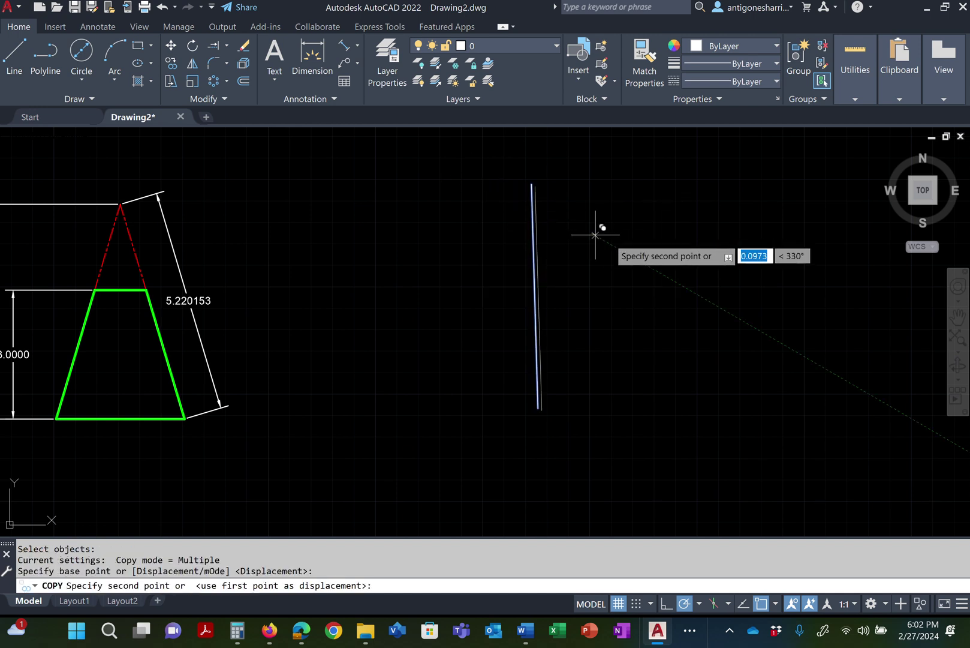
{"action": "left_click", "coordinate": [669, 232]}
{"action": "key", "text": "Return"}
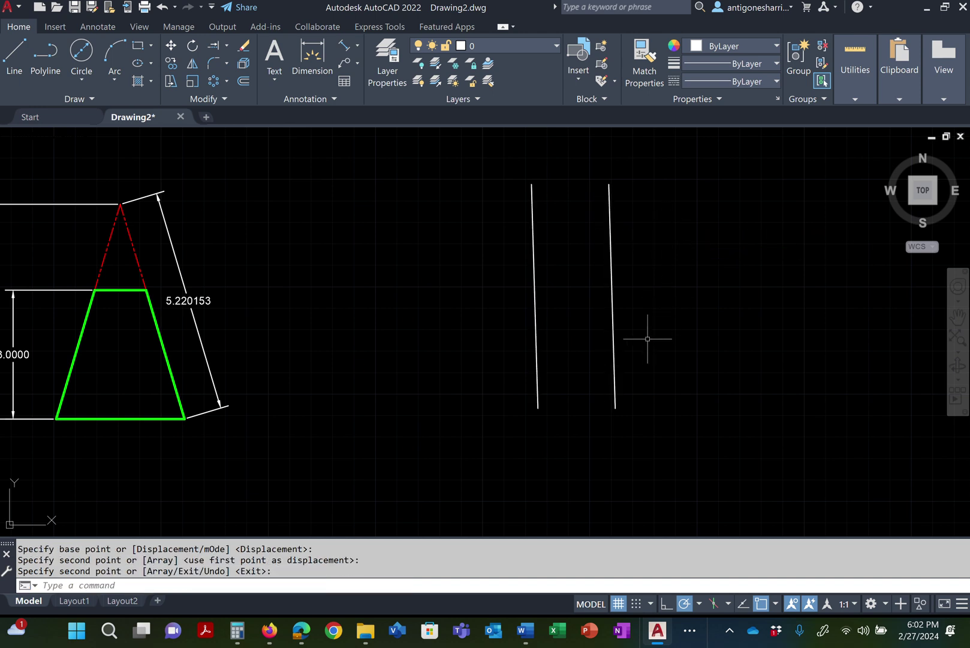
{"action": "key", "text": "Escape"}
{"action": "key", "text": "Escape"}
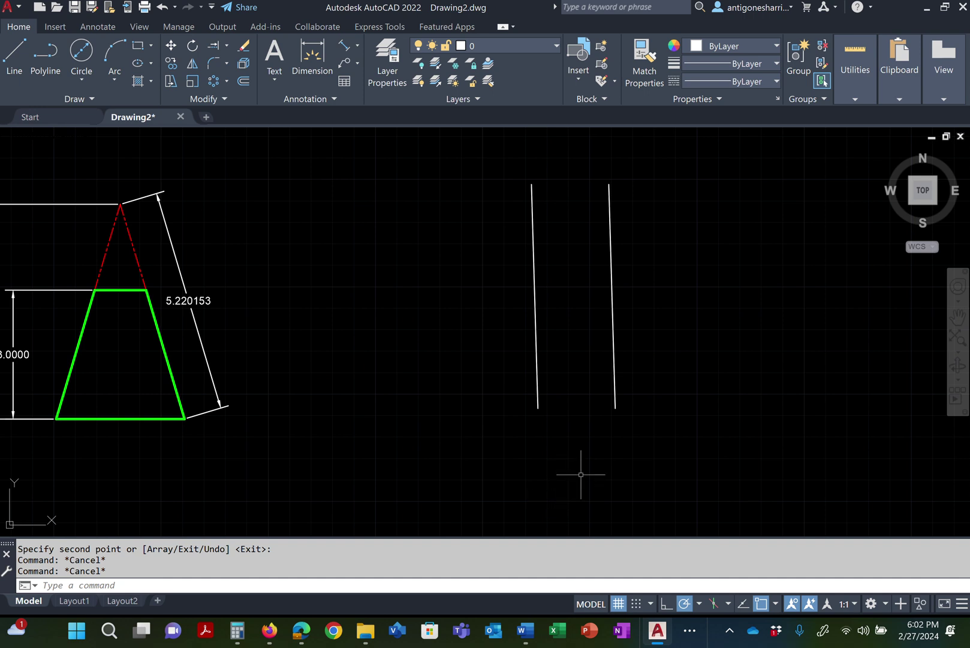
Start a new line at the left line's top end
{"action": "type", "text": "L"}
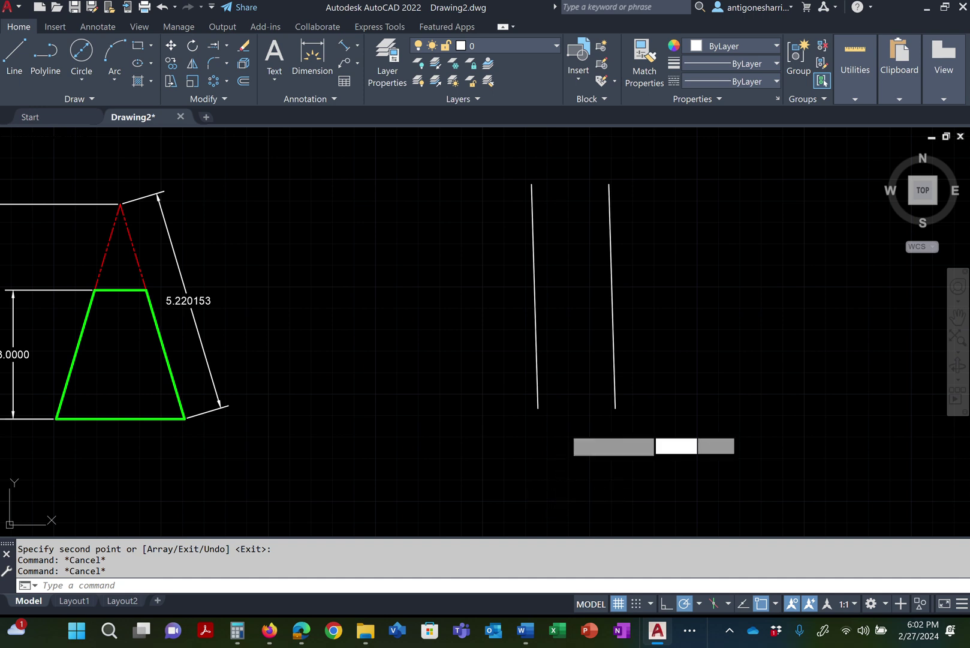
{"action": "key", "text": "Return"}
{"action": "left_click", "coordinate": [530, 184]}
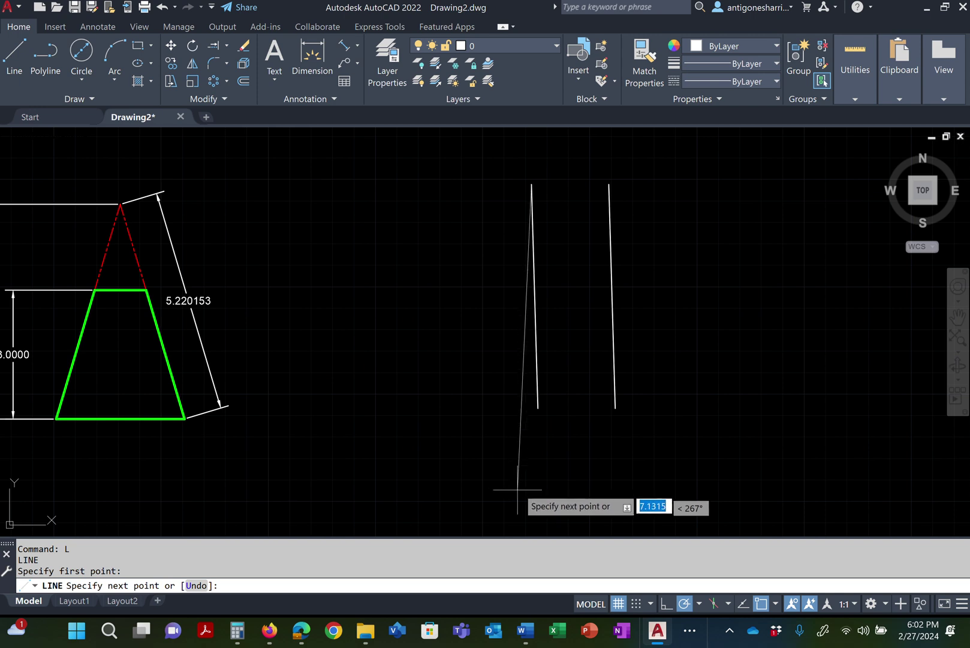
Draw a new vertical line to the left of the line pair
{"action": "key", "text": "Escape"}
{"action": "scroll", "coordinate": [507, 472], "scroll_direction": "up", "scroll_amount": 3}
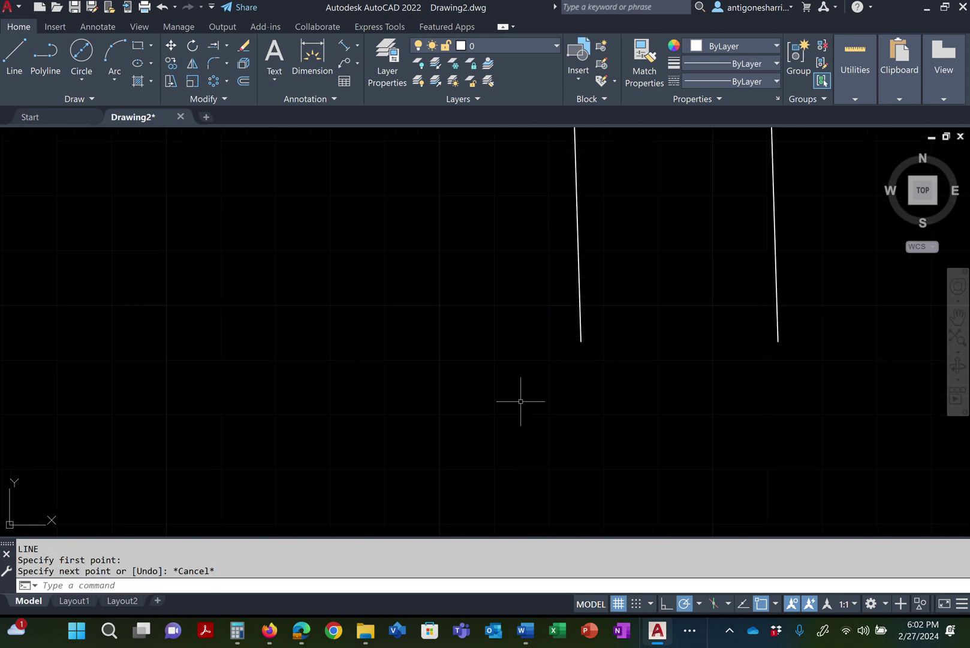
{"action": "scroll", "coordinate": [520, 397], "scroll_direction": "down", "scroll_amount": 5}
{"action": "scroll", "coordinate": [514, 334], "scroll_direction": "down", "scroll_amount": 1}
{"action": "scroll", "coordinate": [514, 322], "scroll_direction": "up", "scroll_amount": 1}
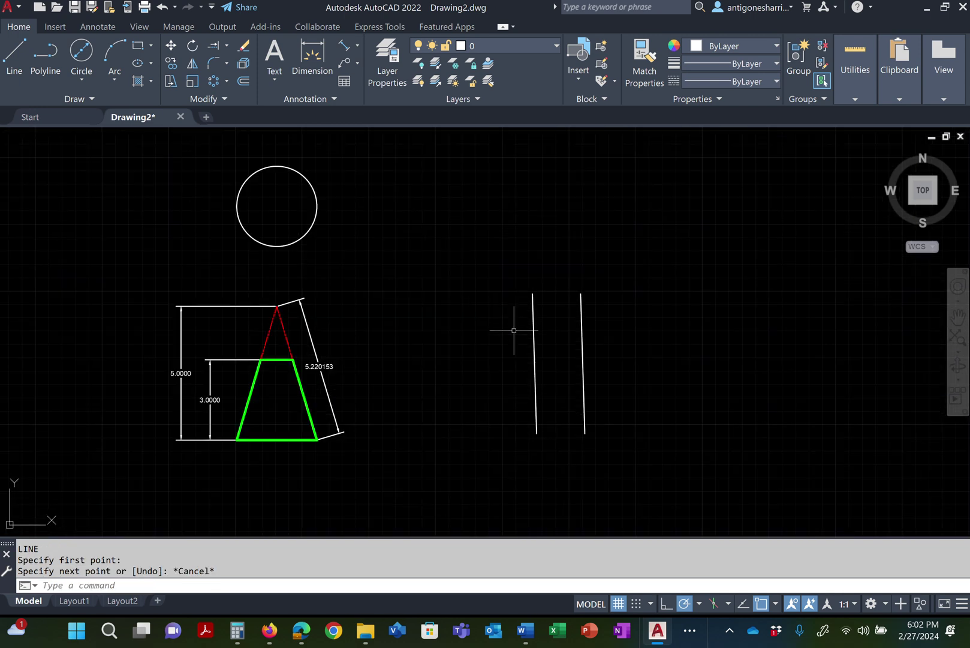
{"action": "scroll", "coordinate": [510, 371], "scroll_direction": "up", "scroll_amount": 2}
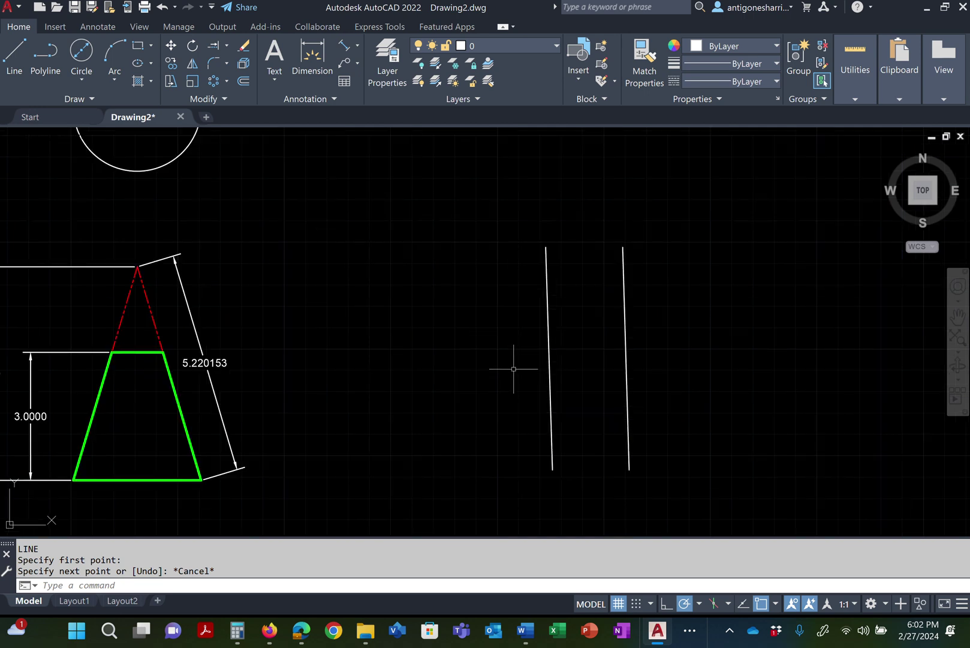
{"action": "type", "text": "l"}
{"action": "key", "text": "Return"}
{"action": "left_click", "coordinate": [439, 260]}
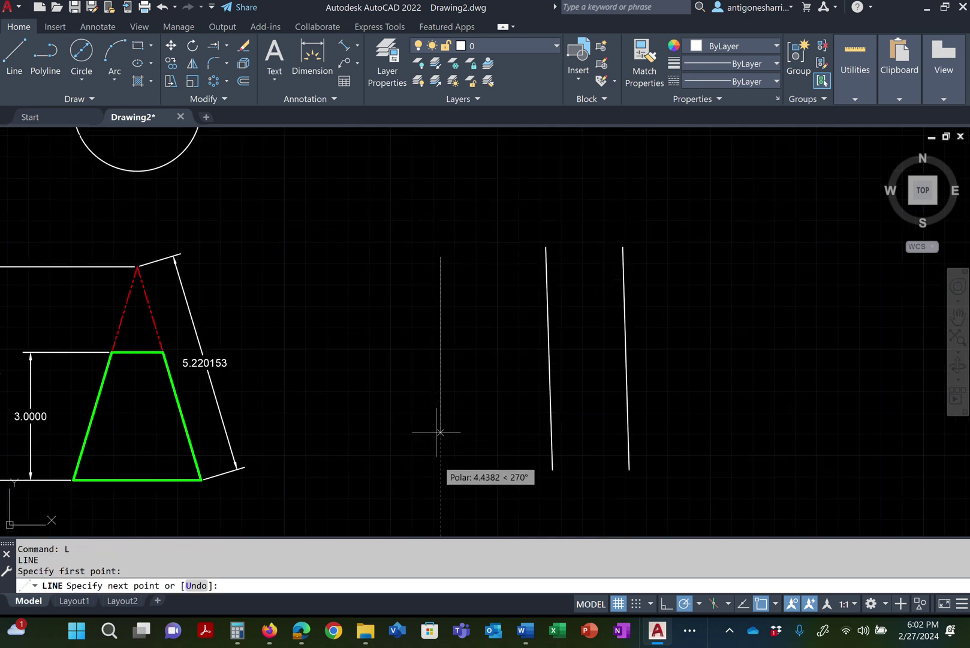
{"action": "left_click", "coordinate": [441, 513]}
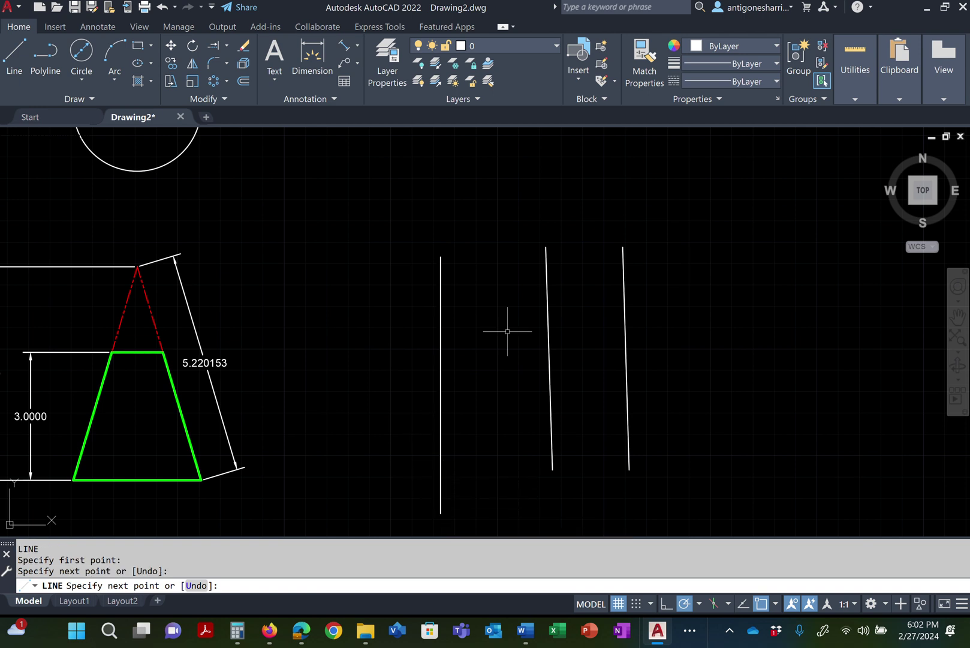
{"action": "key", "text": "Return"}
Move the middle slant line so its top end meets the new vertical line's top
{"action": "type", "text": "m"}
{"action": "key", "text": "Return"}
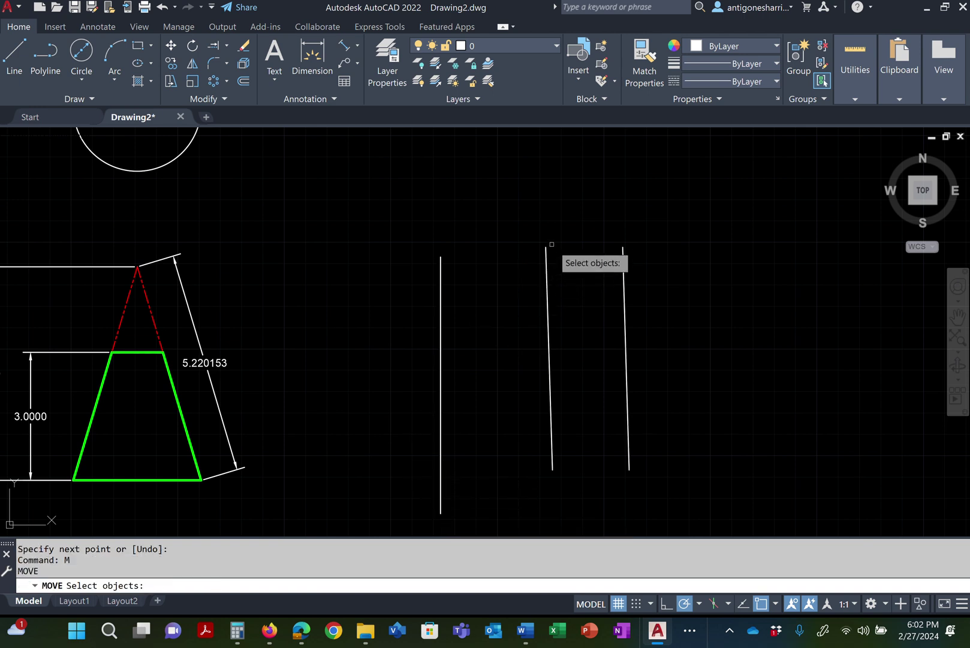
{"action": "left_click", "coordinate": [547, 260]}
{"action": "key", "text": "Return"}
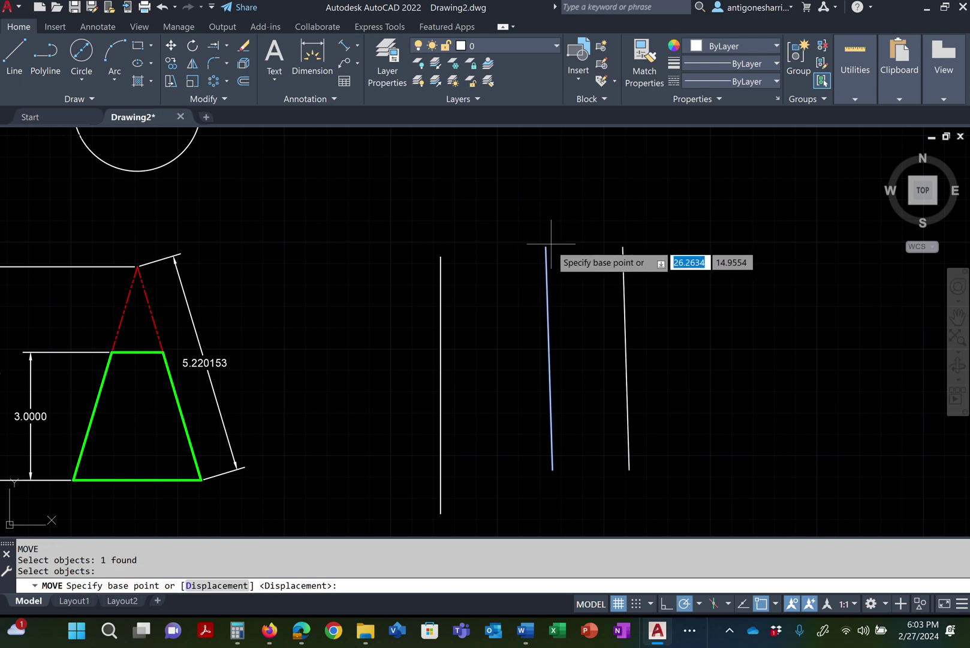
{"action": "left_click", "coordinate": [546, 247]}
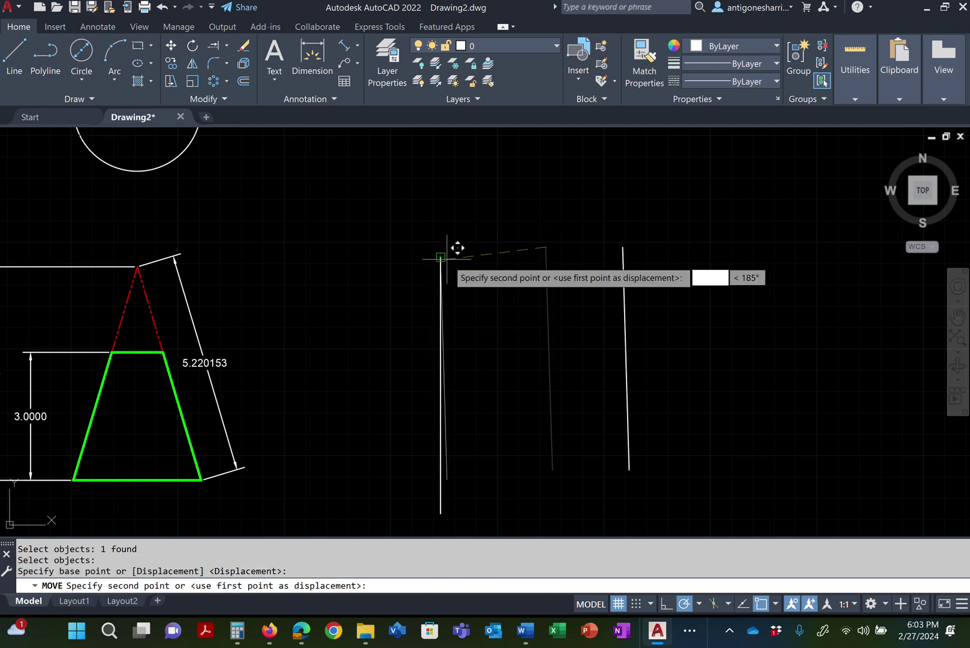
{"action": "left_click", "coordinate": [446, 258]}
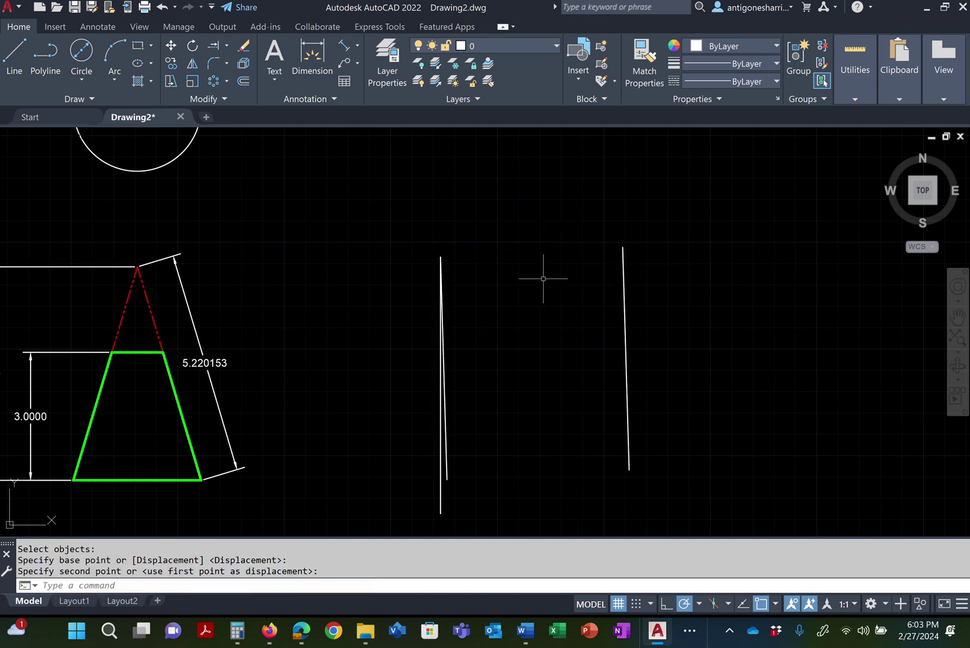
{"action": "key", "text": "Return"}
{"action": "key", "text": "Escape"}
{"action": "key", "text": "Escape"}
Window-select the right-hand line copy and delete it
{"action": "left_click", "coordinate": [686, 357]}
{"action": "left_click", "coordinate": [576, 307]}
{"action": "key", "text": "Delete"}
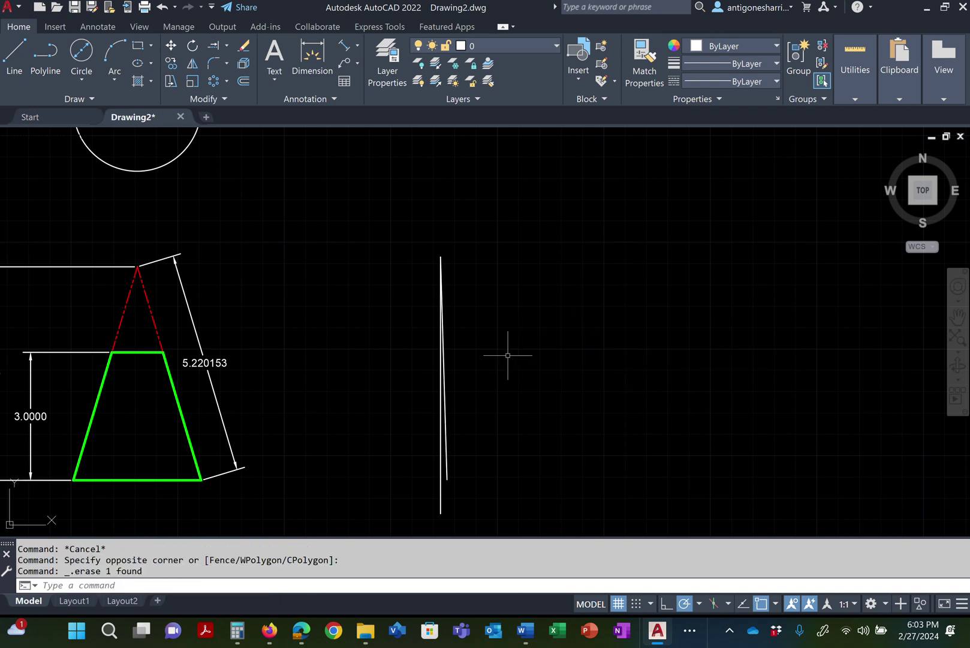
Rotate the tilted line upright about the shared top end using the Reference option
{"action": "type", "text": "rotate"}
{"action": "key", "text": "Return"}
{"action": "left_click", "coordinate": [446, 455]}
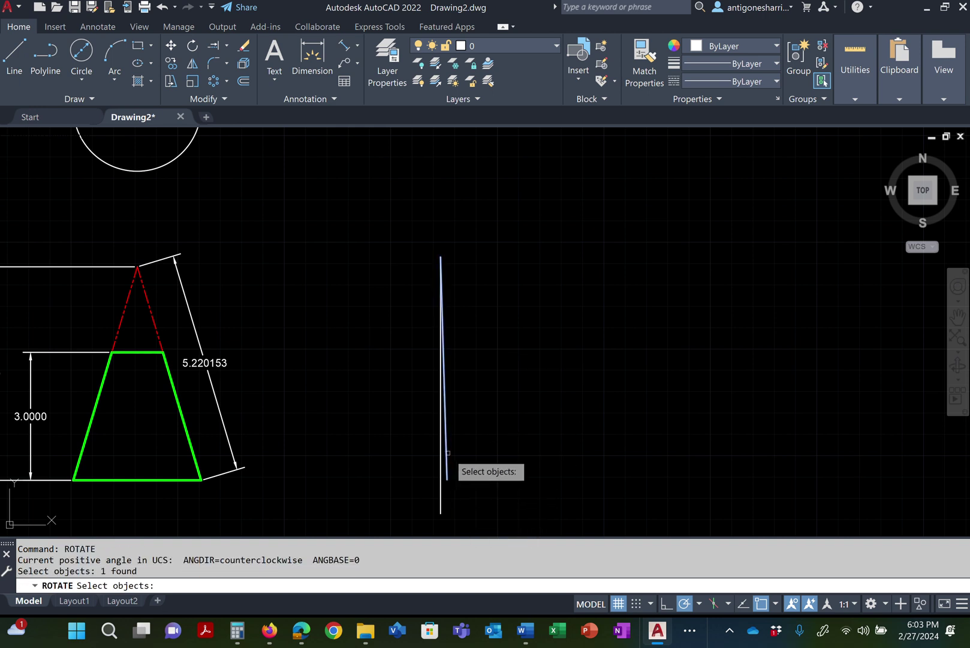
{"action": "key", "text": "Return"}
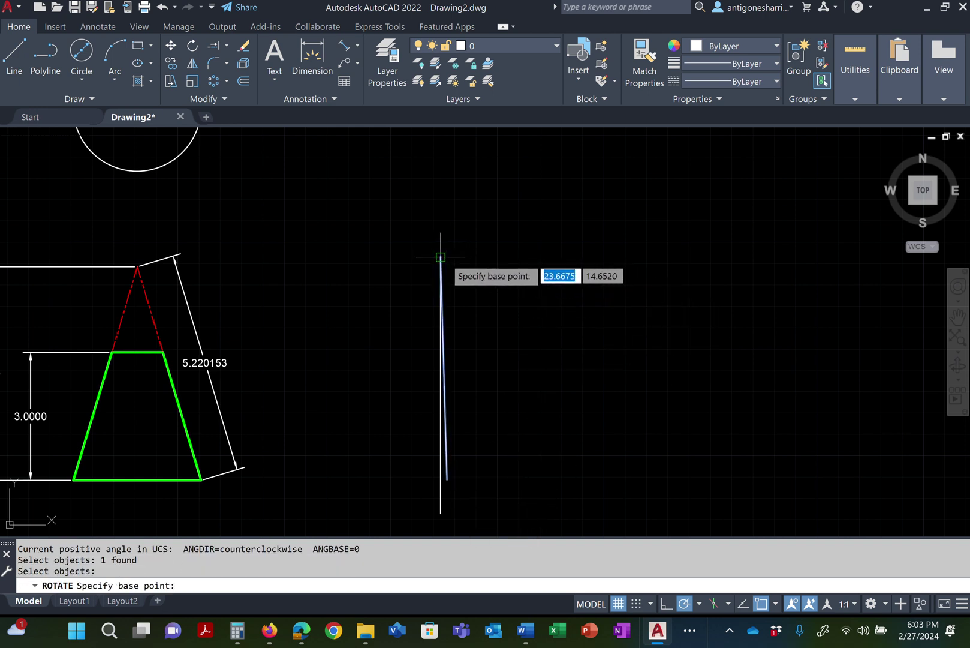
{"action": "left_click", "coordinate": [441, 258]}
{"action": "right_click", "coordinate": [471, 295]}
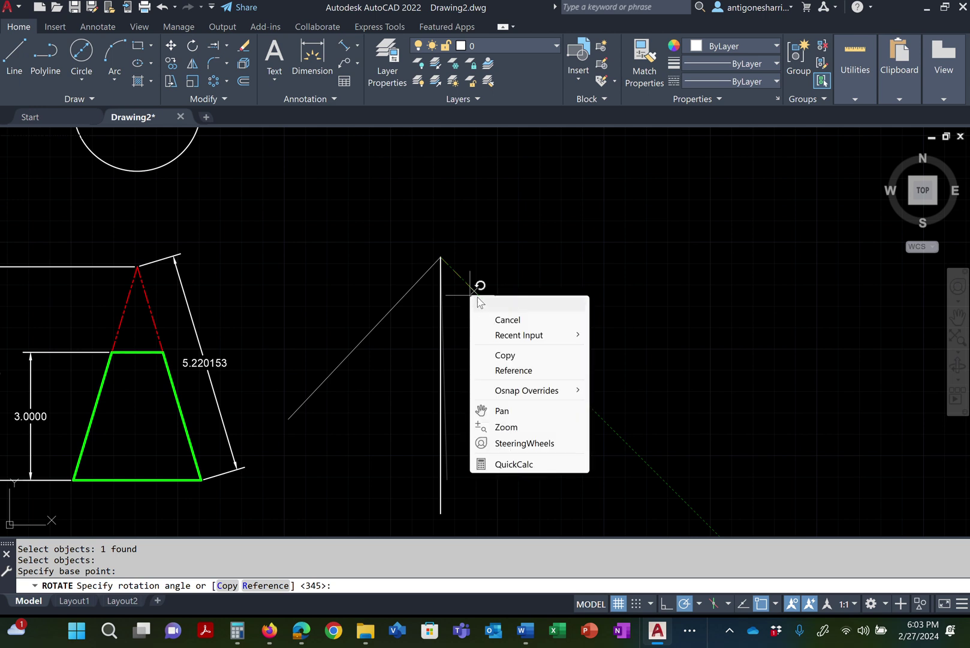
{"action": "left_click", "coordinate": [511, 369]}
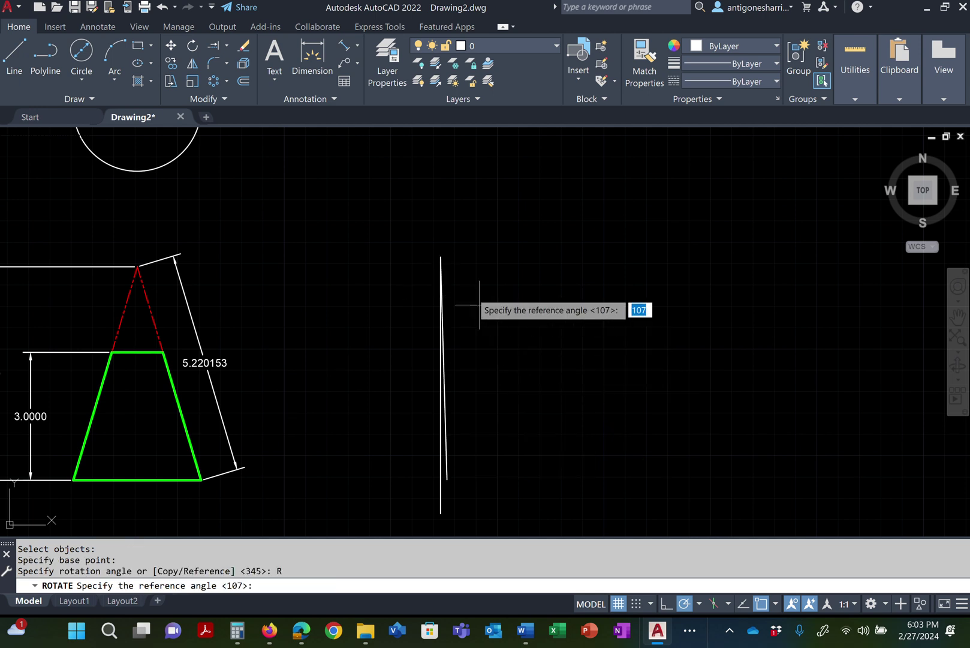
{"action": "left_click", "coordinate": [441, 258]}
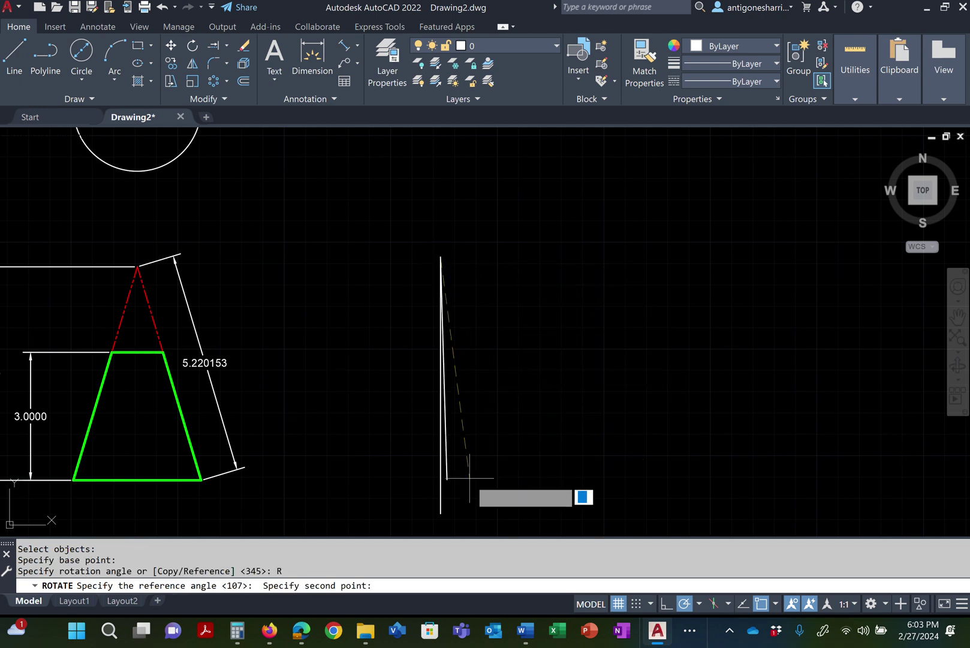
{"action": "left_click", "coordinate": [453, 510]}
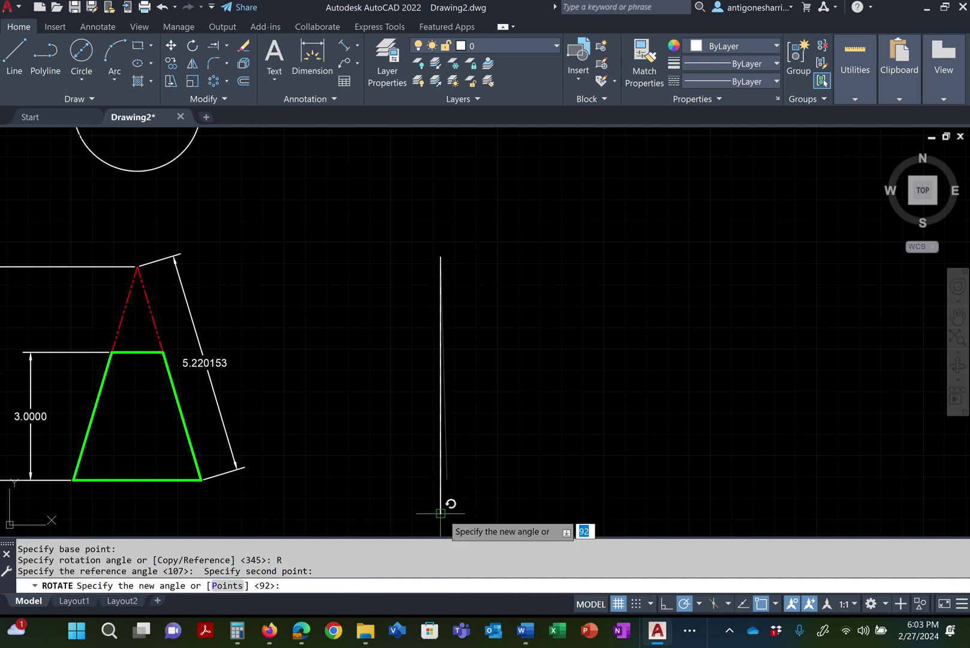
{"action": "left_click", "coordinate": [474, 513]}
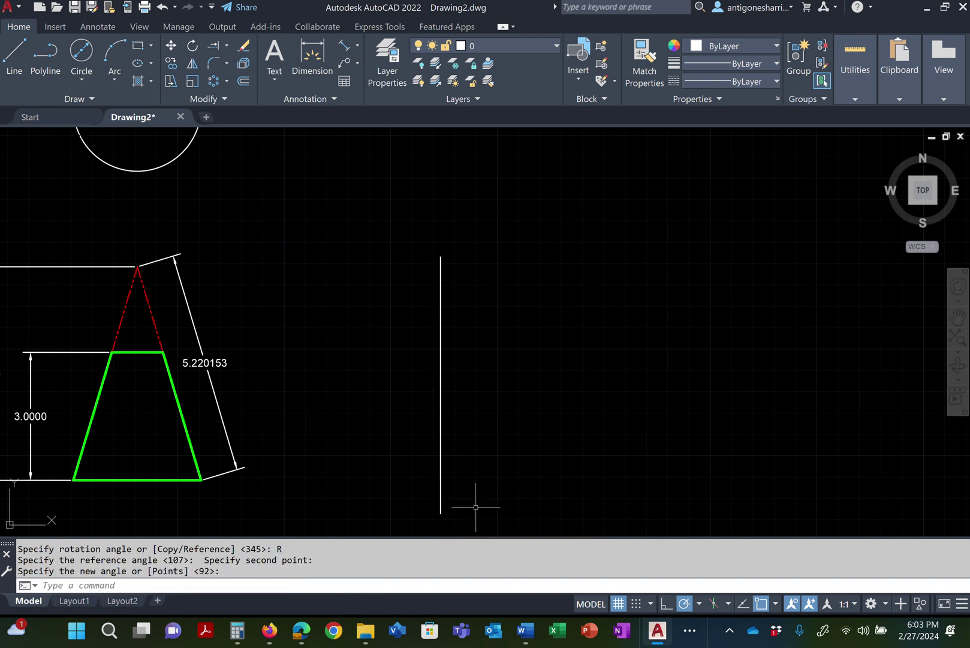
Select the duplicate vertical guide line and delete it
{"action": "key", "text": "Escape"}
{"action": "key", "text": "Escape"}
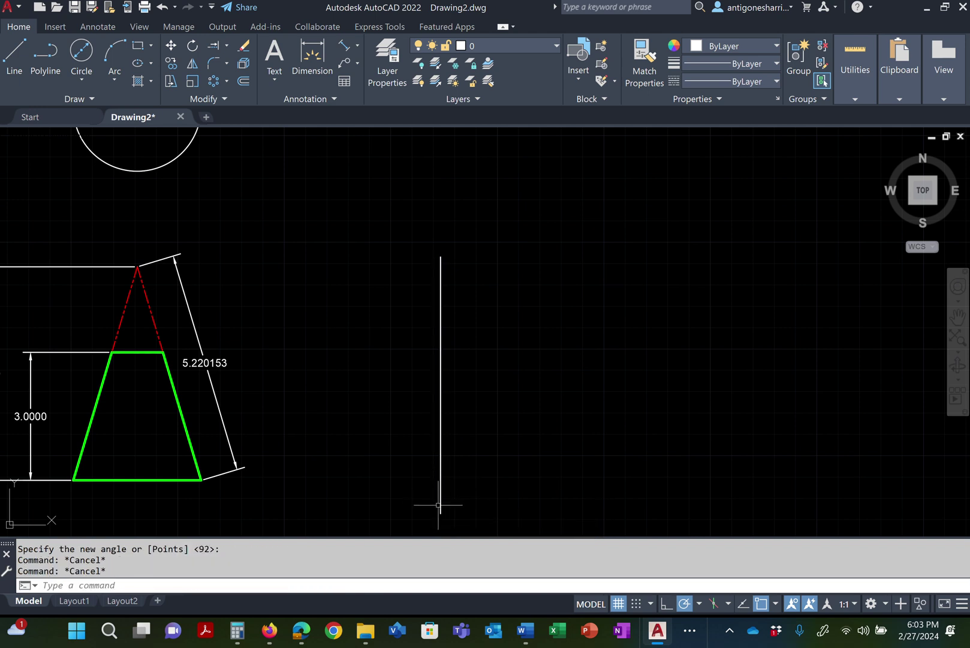
{"action": "left_click", "coordinate": [440, 505]}
{"action": "key", "text": "Delete"}
Copy the vertical line from its top endpoint to a point a short distance right
{"action": "type", "text": "cop"}
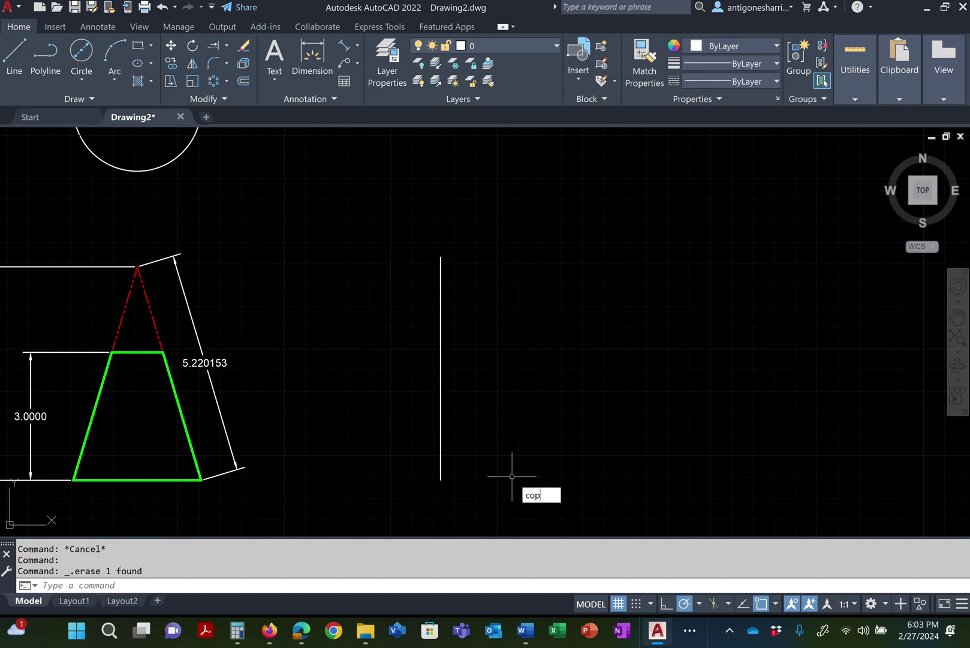
{"action": "type", "text": "y"}
{"action": "key", "text": "Return"}
{"action": "left_click", "coordinate": [516, 400]}
{"action": "left_click", "coordinate": [394, 329]}
{"action": "key", "text": "Return"}
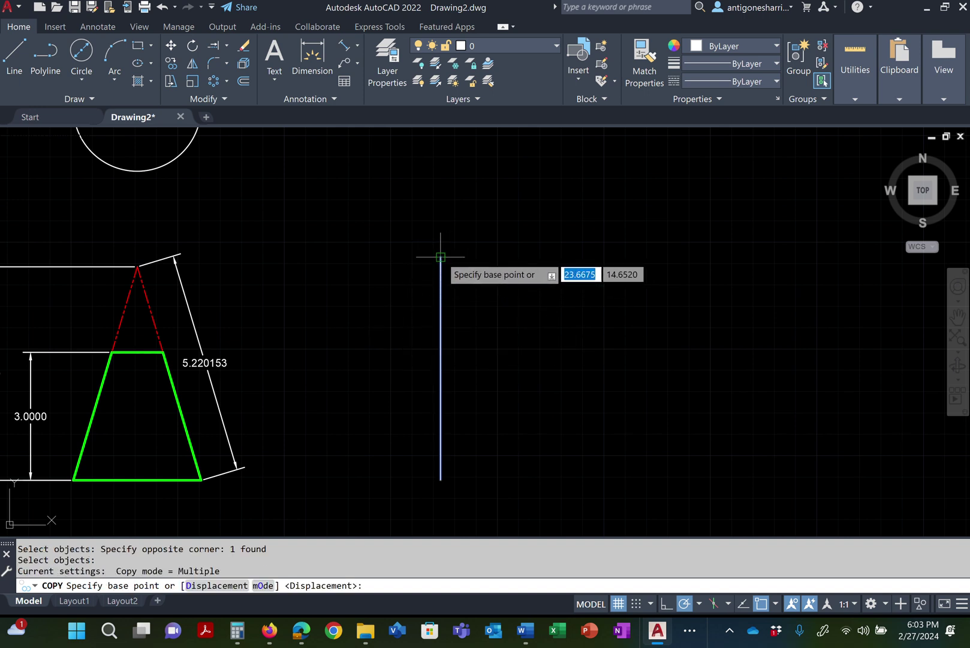
{"action": "left_click", "coordinate": [441, 257]}
{"action": "left_click", "coordinate": [545, 259]}
{"action": "key", "text": "Return"}
{"action": "key", "text": "Escape"}
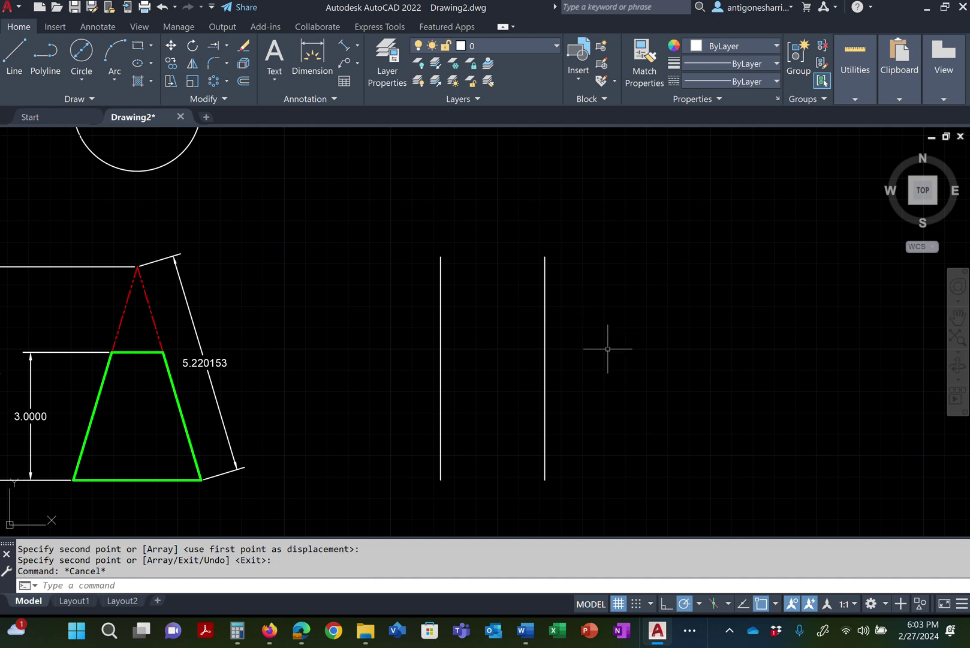
Start rotating the right vertical line about its top end, then abandon the command
{"action": "type", "text": "rt"}
{"action": "key", "text": "BackSpace"}
{"action": "key", "text": "BackSpace"}
{"action": "key", "text": "BackSpace"}
{"action": "key", "text": "BackSpace"}
{"action": "key", "text": "BackSpace"}
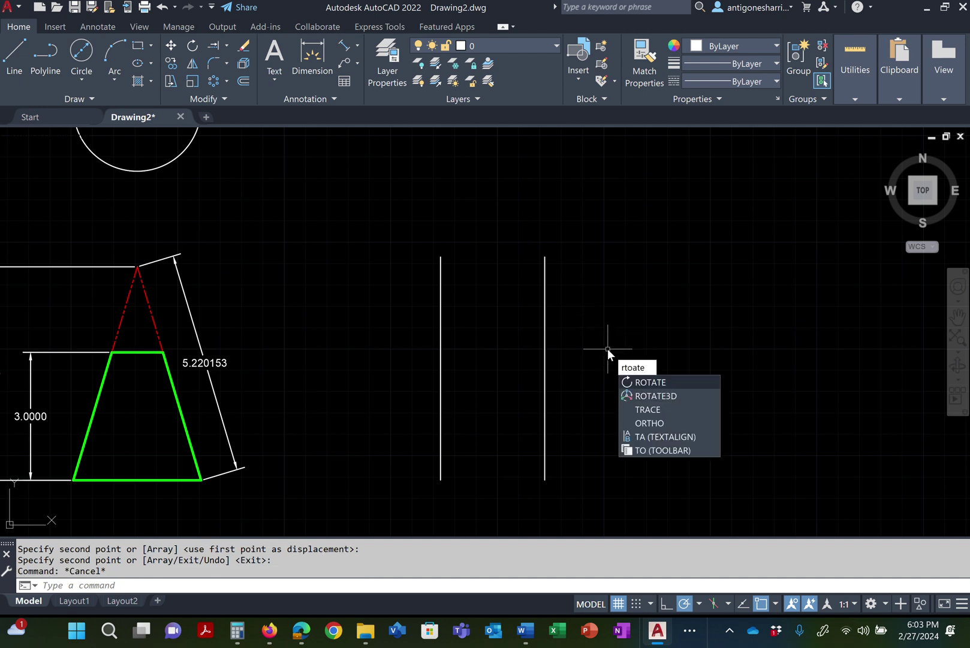
{"action": "type", "text": "otate"}
{"action": "key", "text": "Return"}
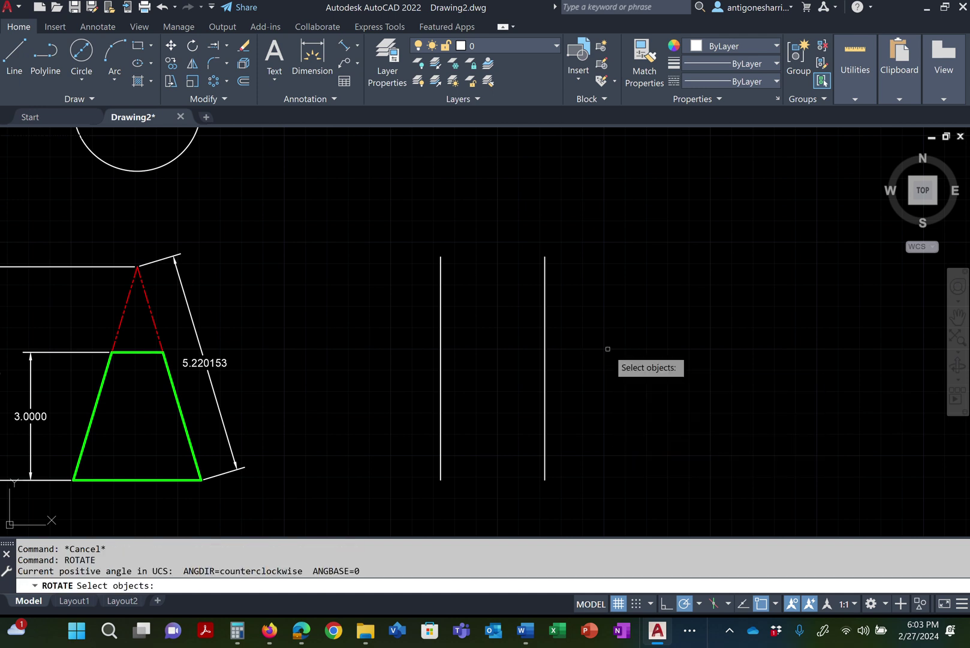
{"action": "left_click", "coordinate": [601, 291]}
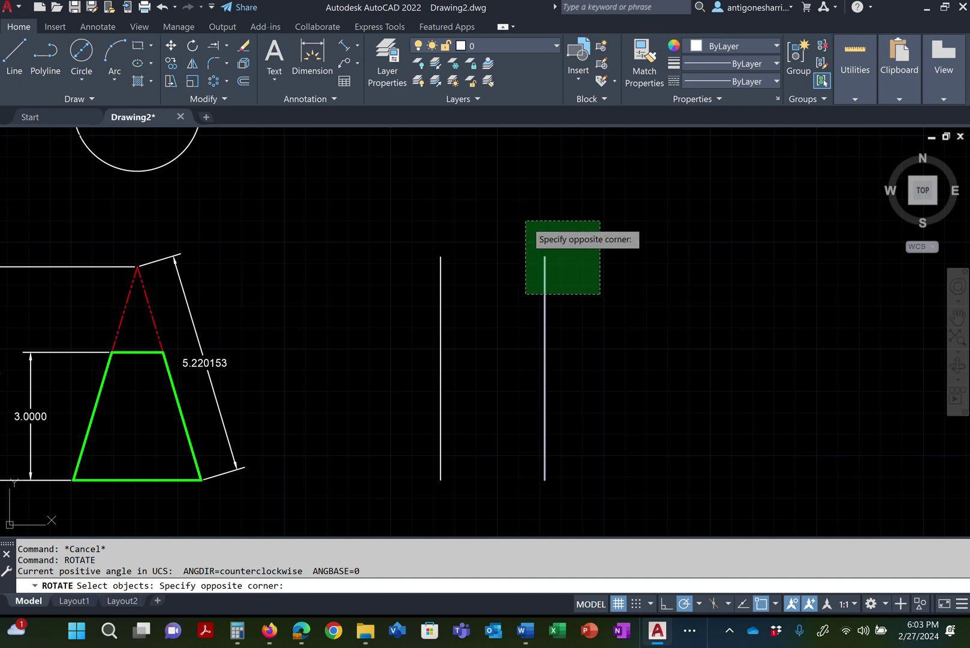
{"action": "left_click", "coordinate": [524, 221]}
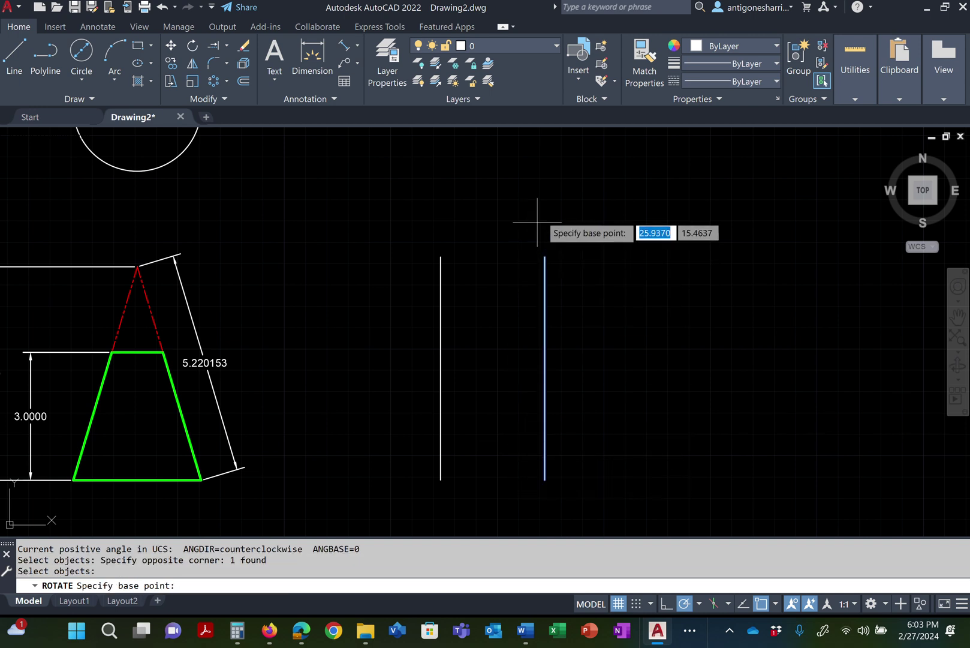
{"action": "left_click", "coordinate": [545, 256]}
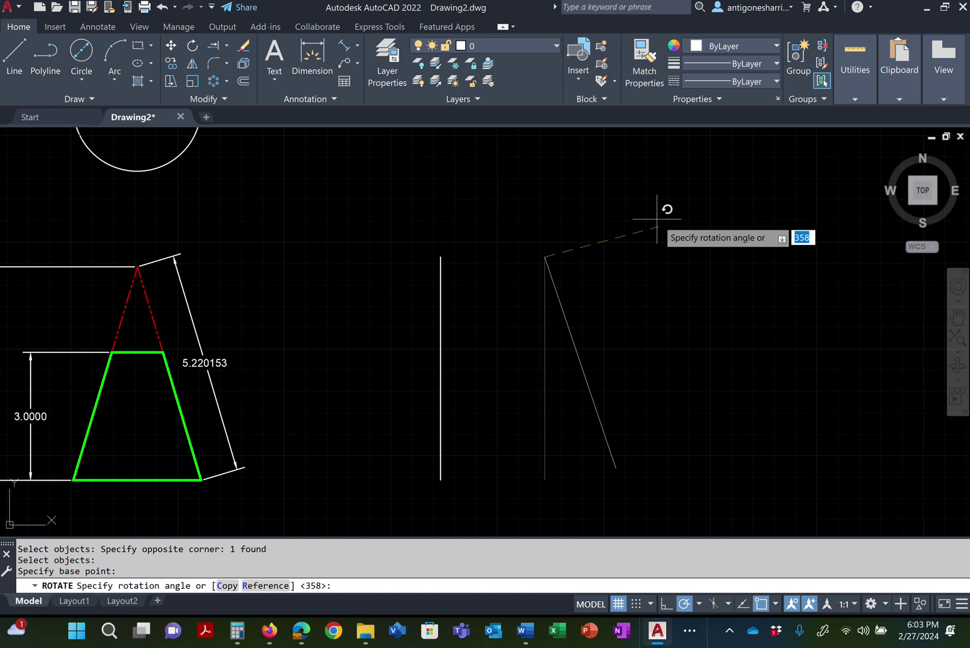
{"action": "key", "text": "ctrl+v"}
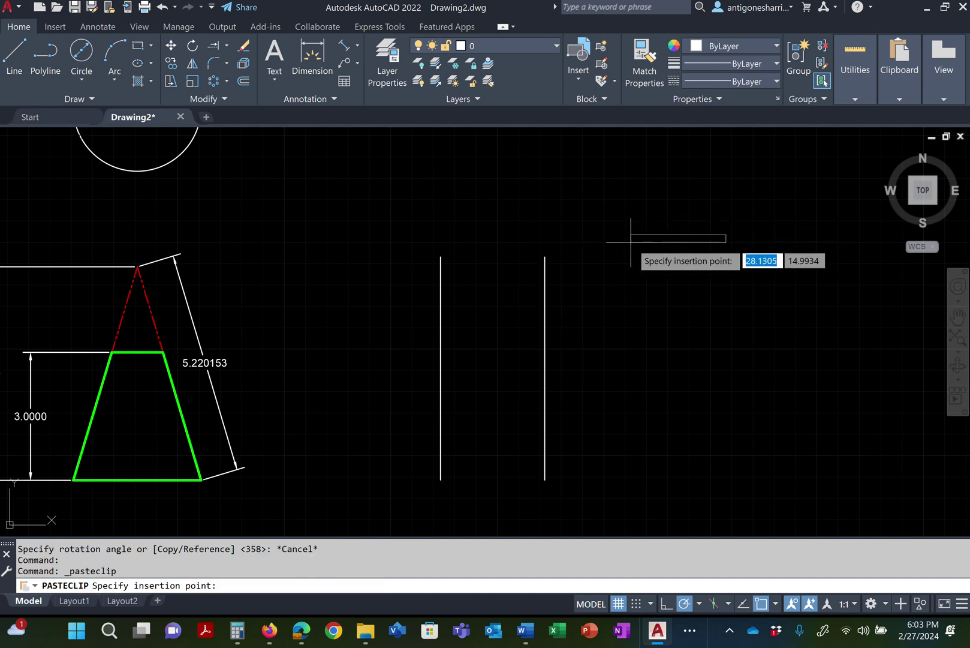
{"action": "key", "text": "Escape"}
{"action": "key", "text": "Escape"}
{"action": "key", "text": "Escape"}
{"action": "key", "text": "Escape"}
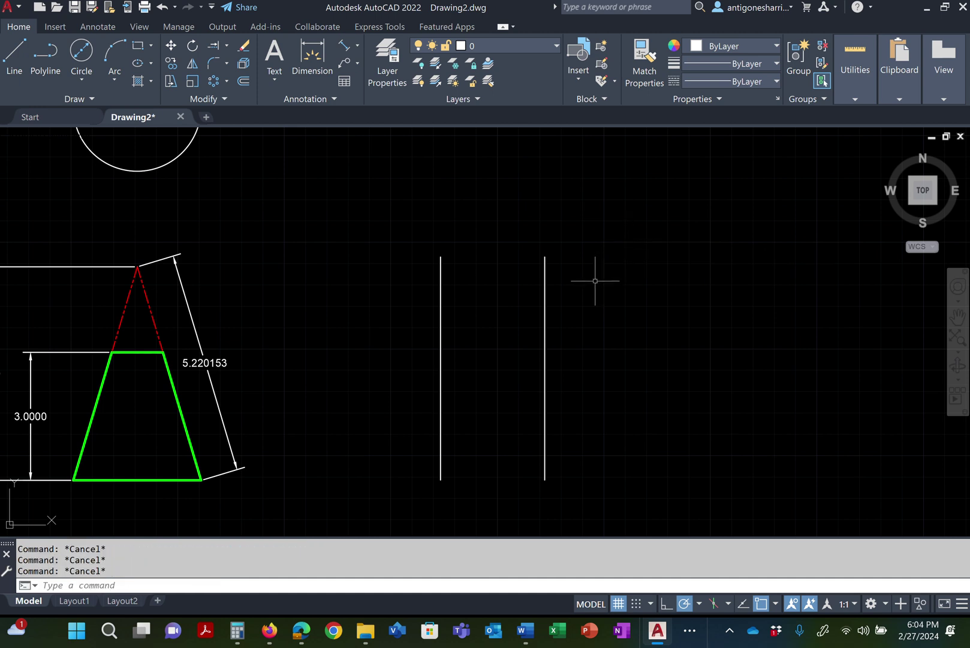
Paste the angle 103.4452438463011 as text beside the two vertical lines
{"action": "key", "text": "ctrl+v"}
{"action": "key", "text": "Escape"}
{"action": "key", "text": "Escape"}
{"action": "key", "text": "Escape"}
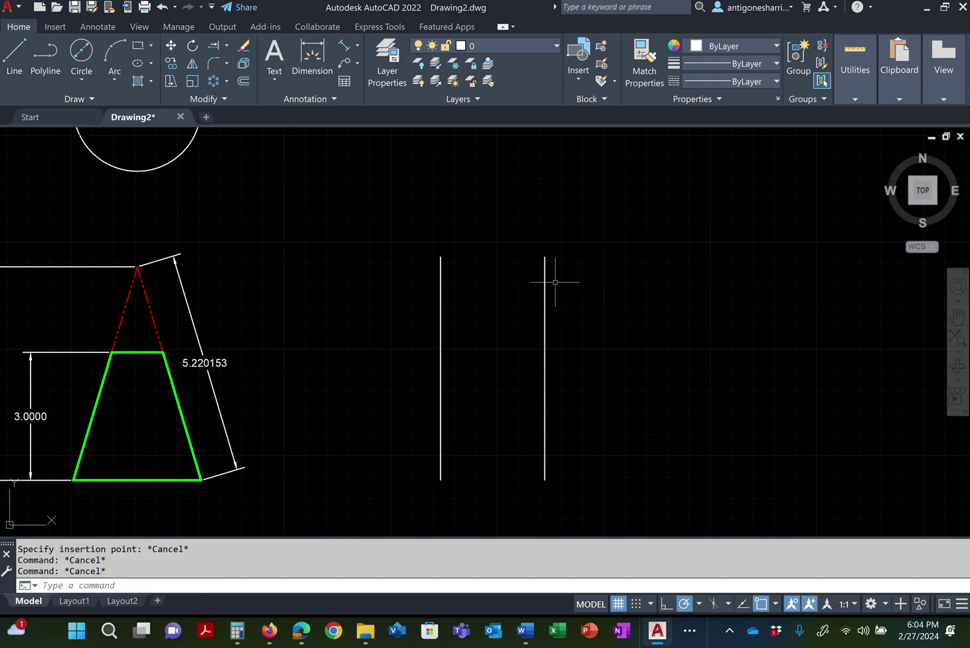
{"action": "key", "text": "ctrl+v"}
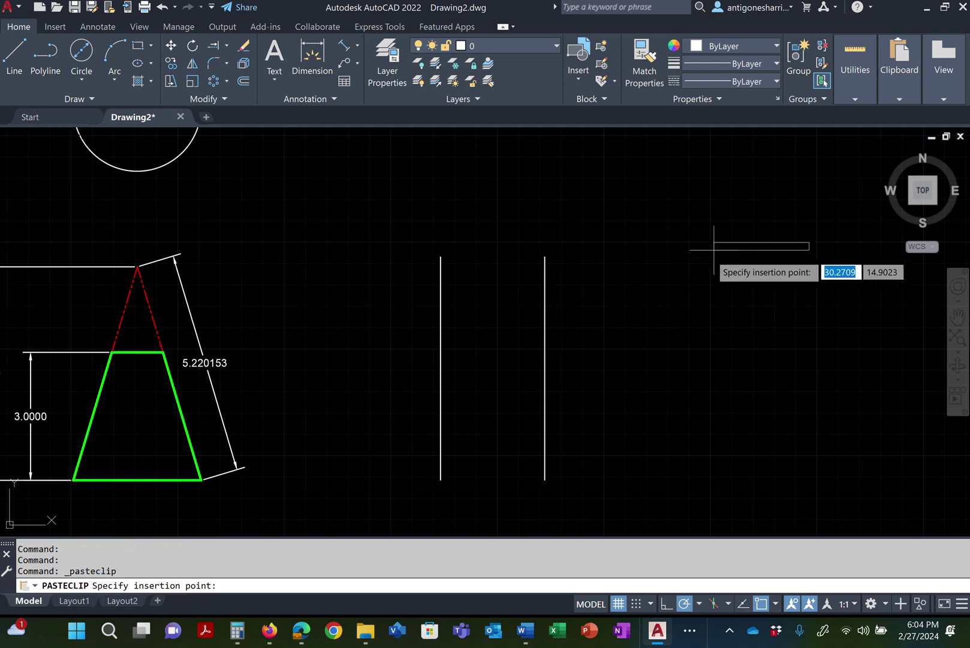
{"action": "left_click", "coordinate": [756, 280]}
Check the pasted angle text and pan so it shows together with the lines
{"action": "key", "text": "Escape"}
{"action": "scroll", "coordinate": [705, 245], "scroll_direction": "up", "scroll_amount": 5}
{"action": "key", "text": "Escape"}
{"action": "key", "text": "Escape"}
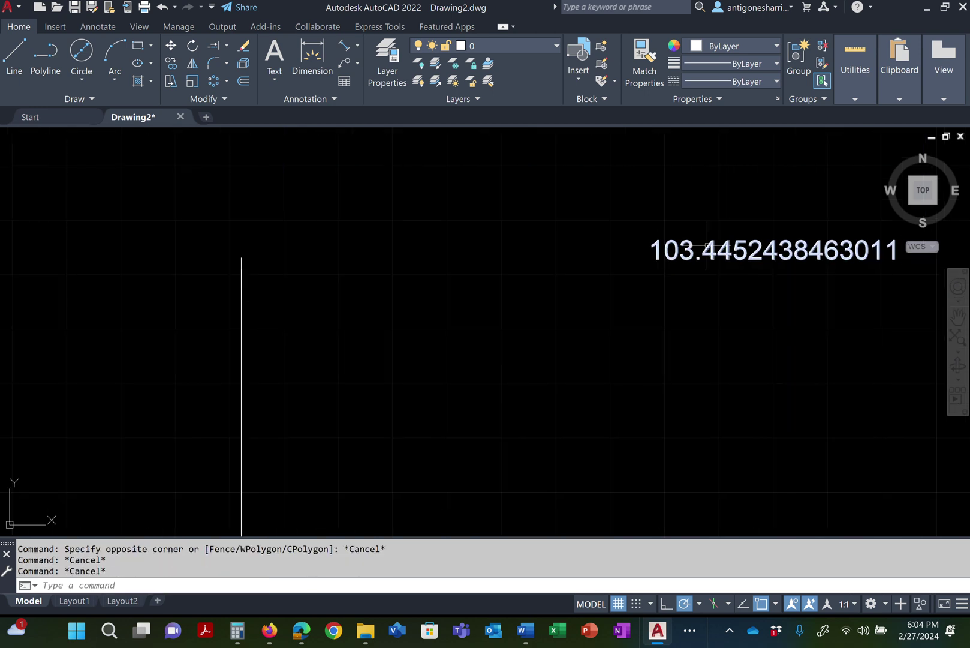
{"action": "left_click", "coordinate": [688, 246]}
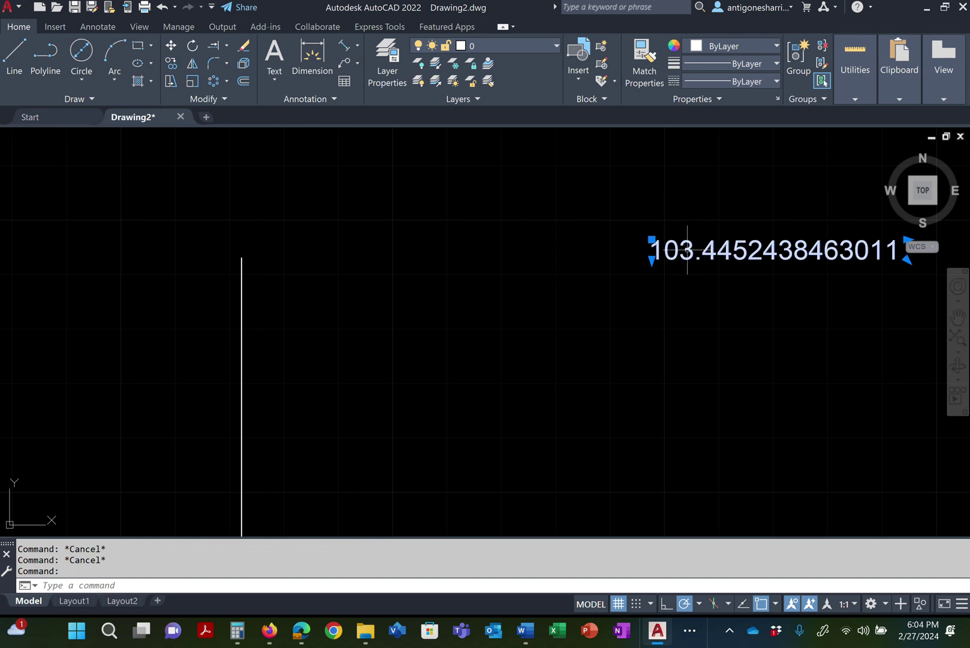
{"action": "key", "text": "Escape"}
{"action": "key", "text": "Escape"}
{"action": "scroll", "coordinate": [510, 312], "scroll_direction": "down", "scroll_amount": 4}
{"action": "scroll", "coordinate": [508, 314], "scroll_direction": "up", "scroll_amount": 2}
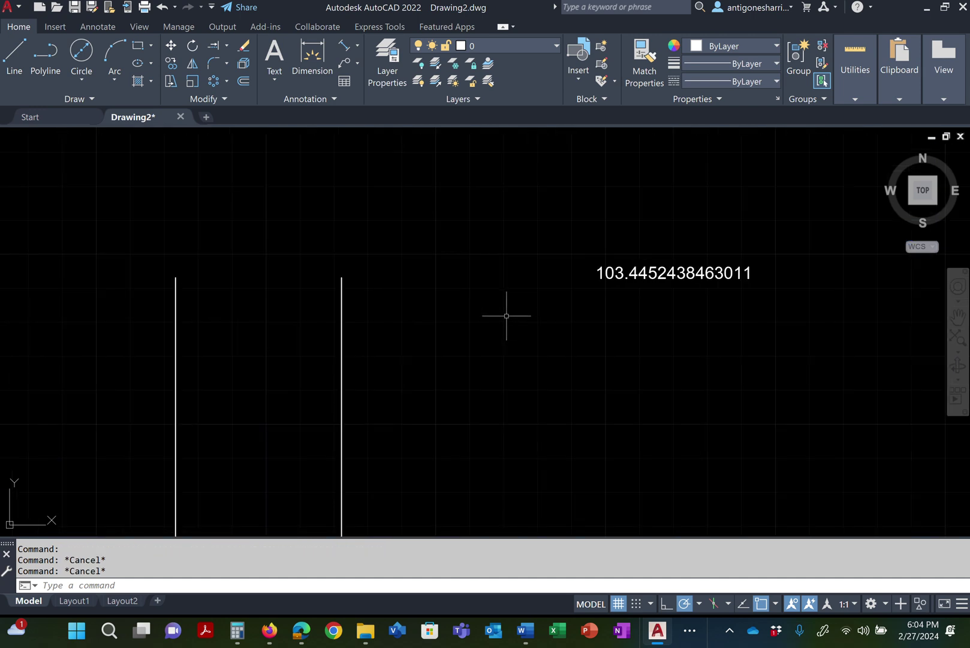
{"action": "scroll", "coordinate": [480, 363], "scroll_direction": "down", "scroll_amount": 2}
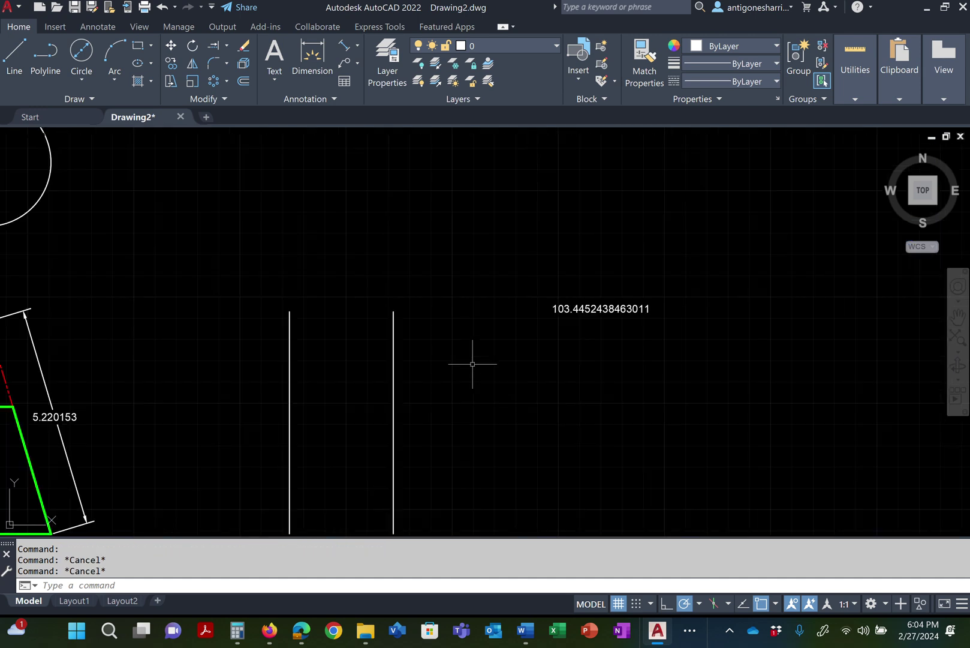
{"action": "mouse_move", "coordinate": [472, 364]}
{"action": "middle_mouse_down"}
{"action": "mouse_move", "coordinate": [409, 241]}
{"action": "mouse_move", "coordinate": [381, 212]}
{"action": "mouse_move", "coordinate": [382, 242]}
{"action": "middle_mouse_up"}
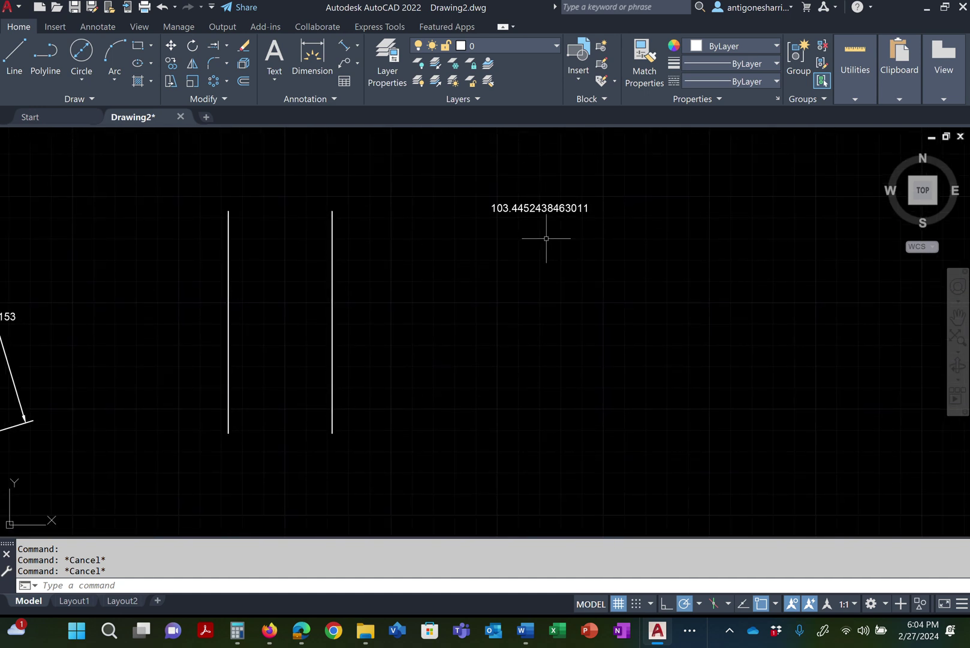
Rotate the right vertical line by 103.4452438463011° about its top endpoint
{"action": "type", "text": "rota"}
{"action": "key", "text": "Return"}
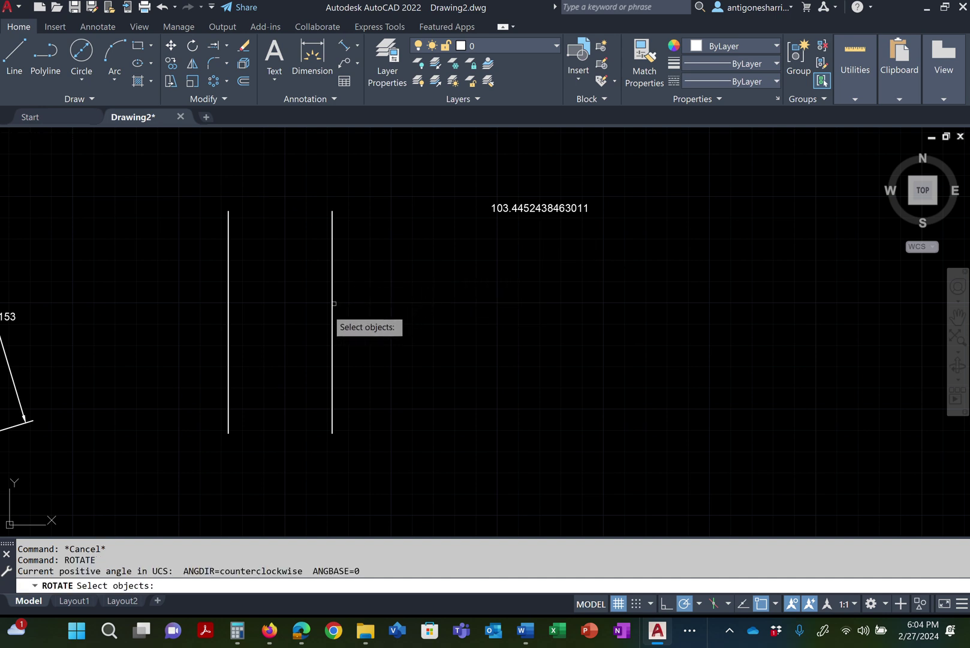
{"action": "left_click", "coordinate": [334, 300]}
{"action": "left_click", "coordinate": [355, 284]}
{"action": "left_click", "coordinate": [366, 279]}
{"action": "left_click", "coordinate": [332, 254]}
{"action": "key", "text": "Return"}
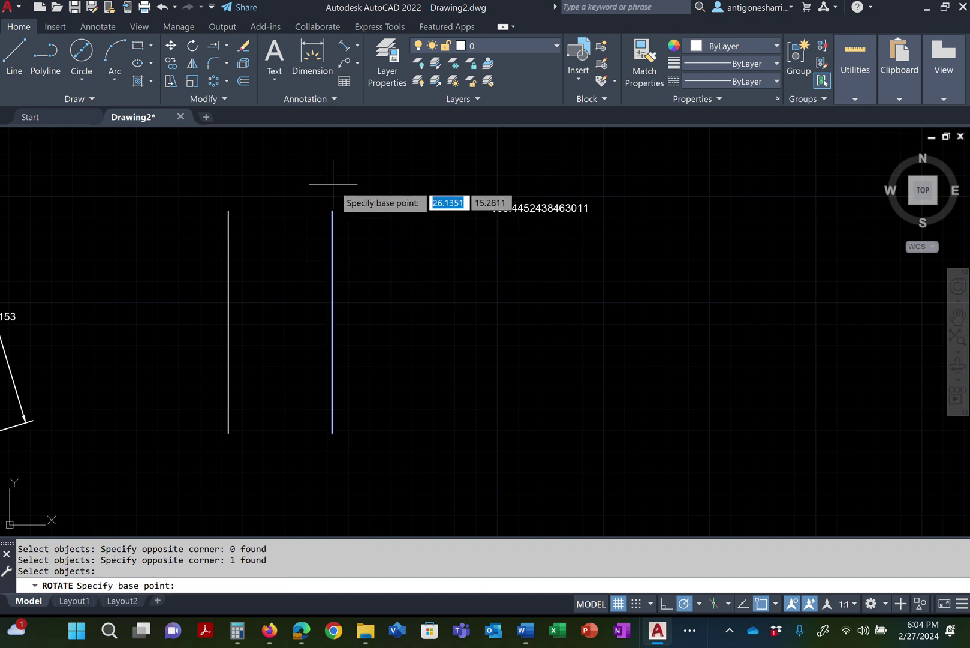
{"action": "left_click", "coordinate": [332, 211]}
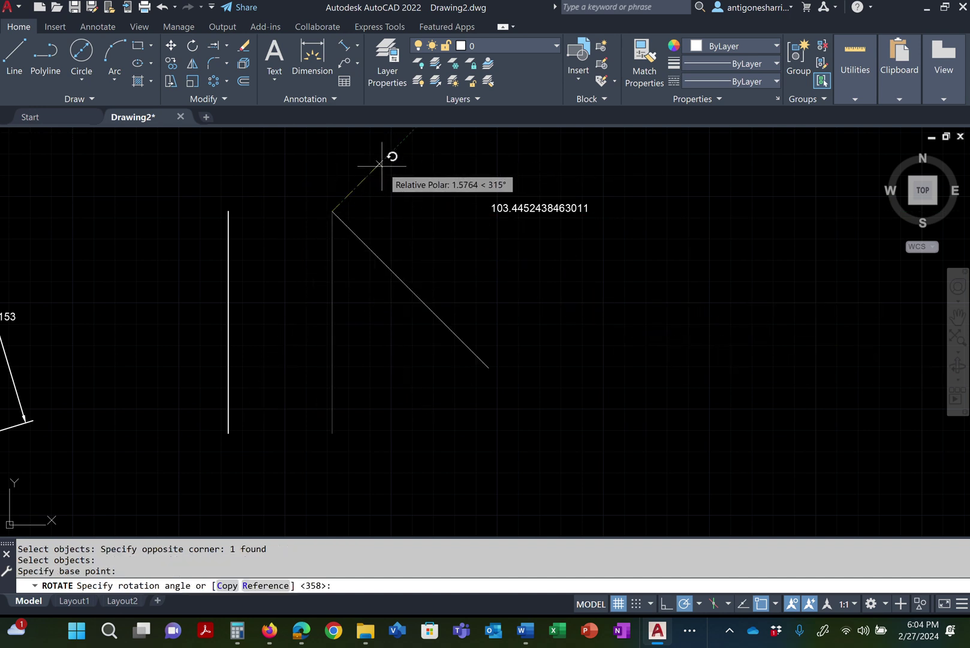
{"action": "type", "text": "103.44524384630"}
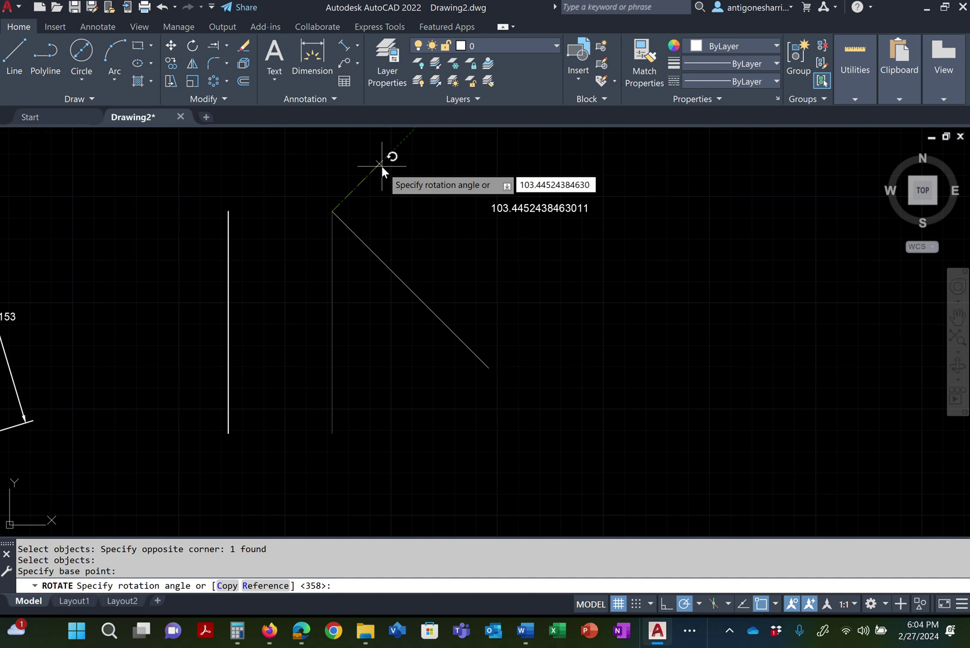
{"action": "type", "text": "11"}
{"action": "key", "text": "Return"}
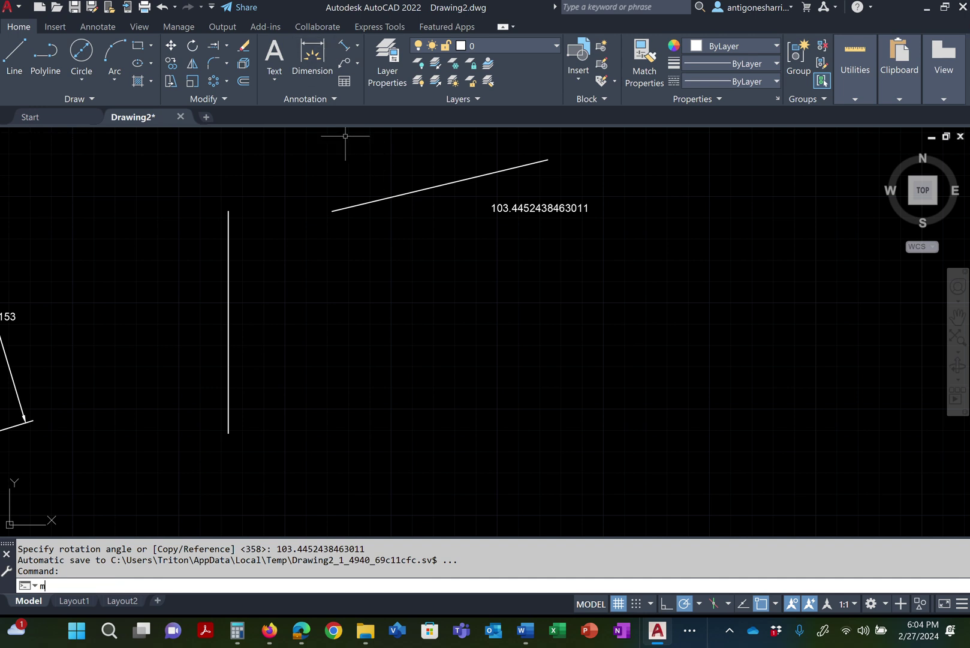
Move the rotated line so its left end sits on the vertical line's top
{"action": "type", "text": "m"}
{"action": "key", "text": "Return"}
{"action": "left_click", "coordinate": [356, 226]}
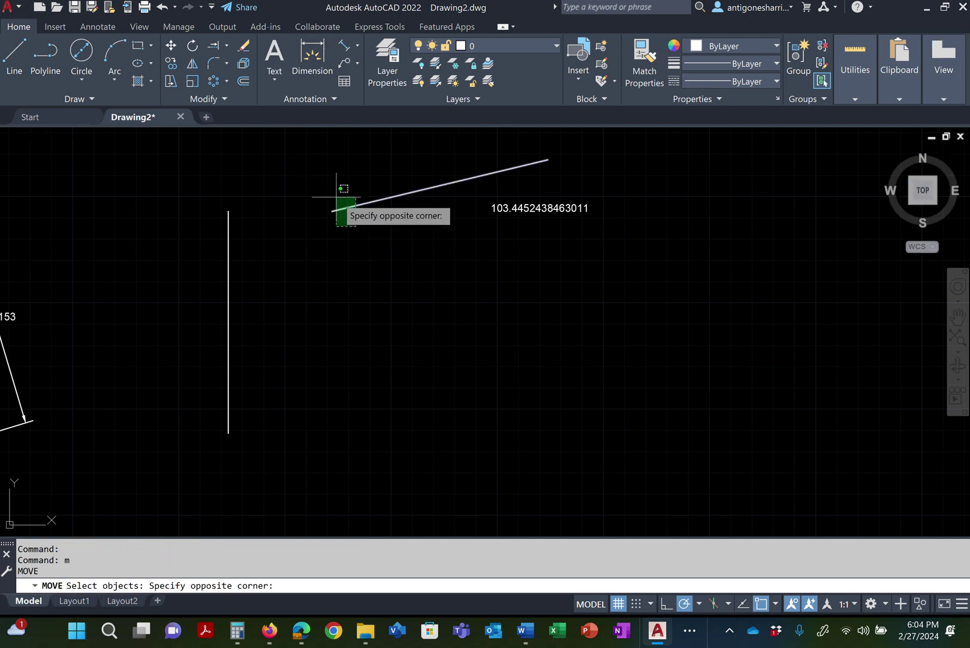
{"action": "left_click", "coordinate": [326, 202]}
{"action": "key", "text": "Return"}
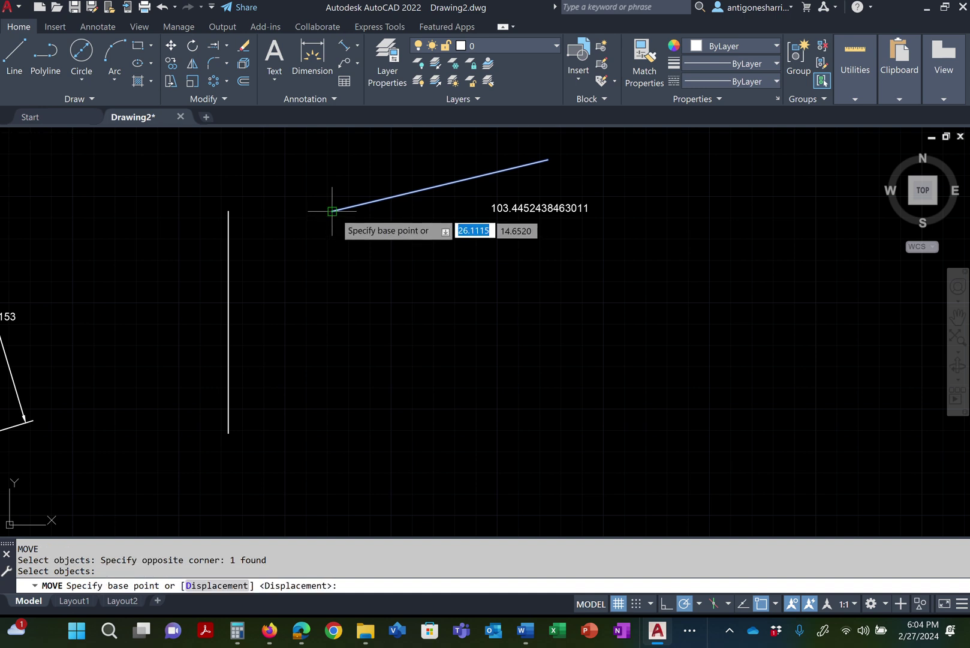
{"action": "left_click", "coordinate": [332, 210]}
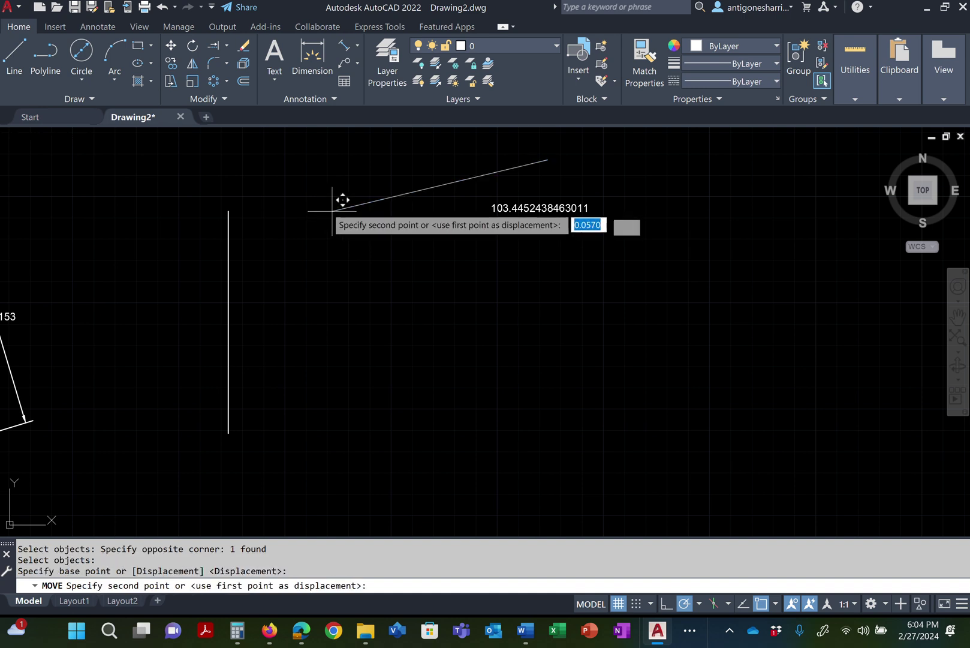
{"action": "left_click", "coordinate": [230, 209]}
Draw a circle centred at the lines' corner through the vertical line's bottom endpoint
{"action": "key", "text": "Return"}
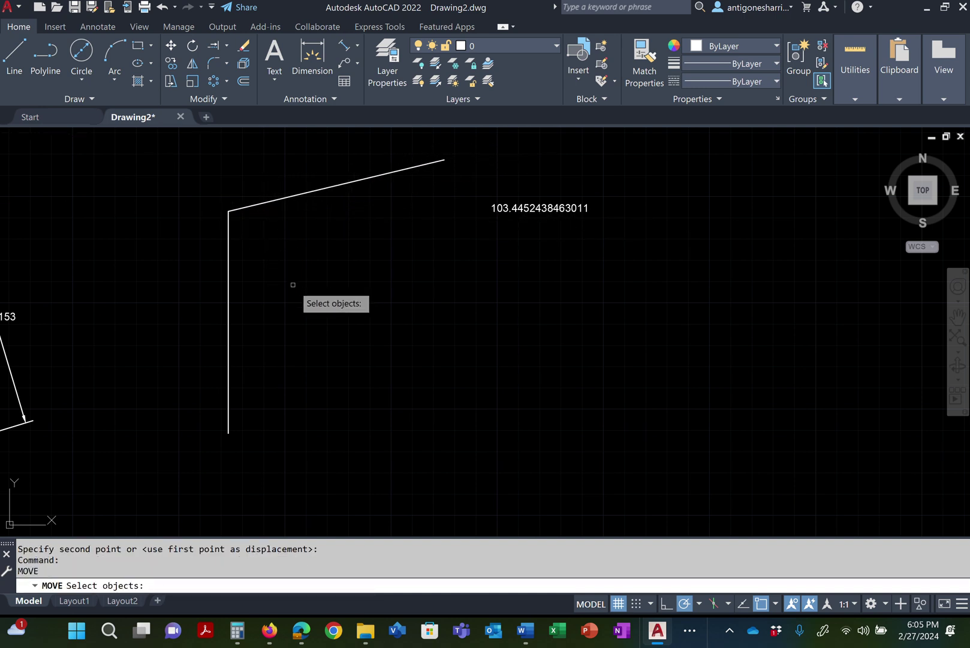
{"action": "key", "text": "Escape"}
{"action": "type", "text": "c"}
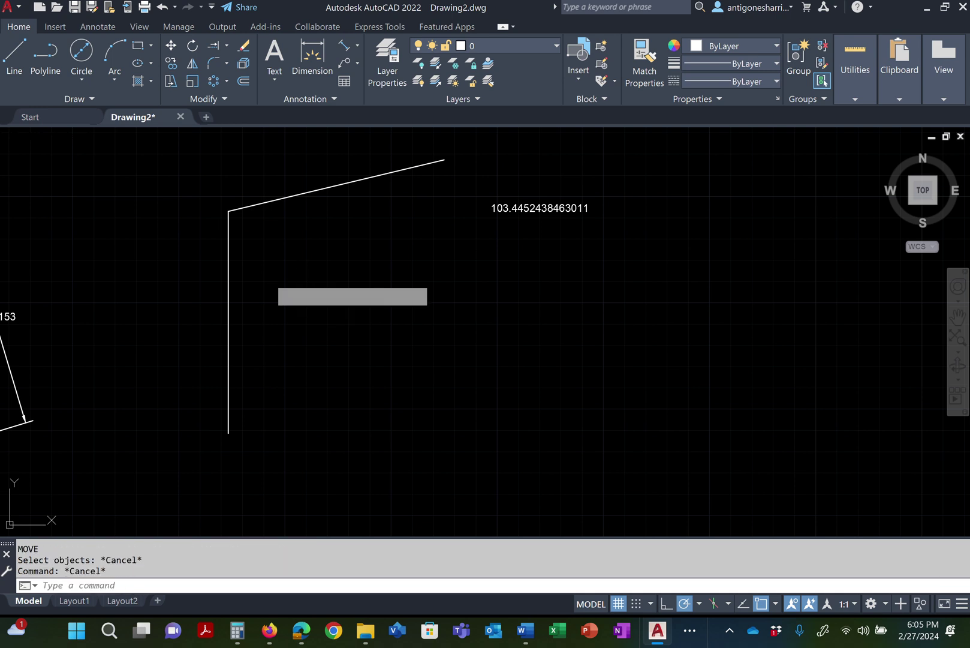
{"action": "key", "text": "Return"}
{"action": "left_click", "coordinate": [228, 211]}
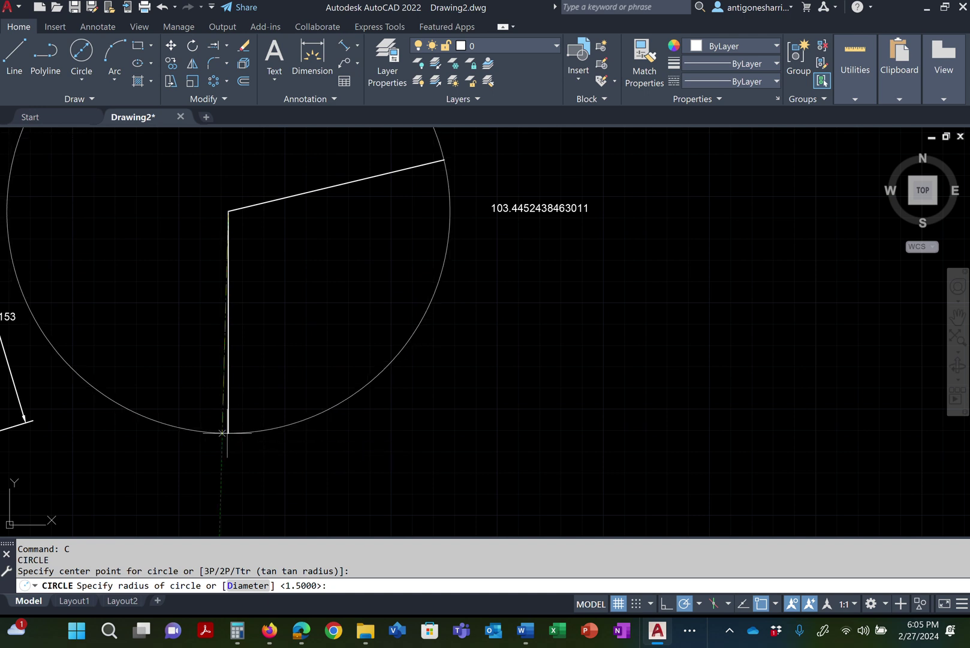
{"action": "left_click", "coordinate": [260, 433]}
{"action": "scroll", "coordinate": [352, 420], "scroll_direction": "down", "scroll_amount": 2}
{"action": "key", "text": "Return"}
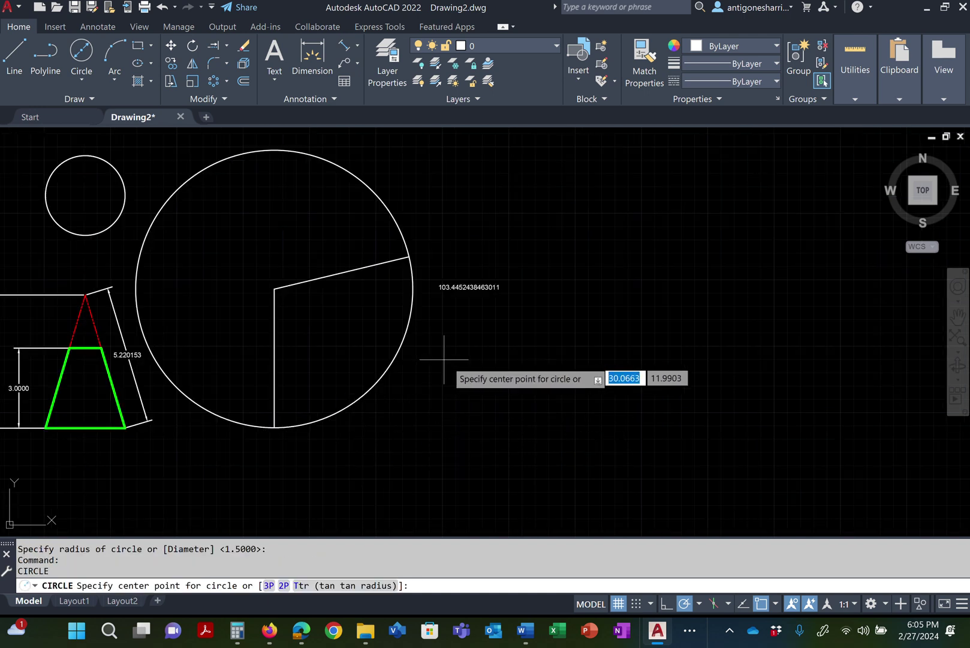
Add an angular dimension between the vertical and slanted radii inside the circle
{"action": "key", "text": "Escape"}
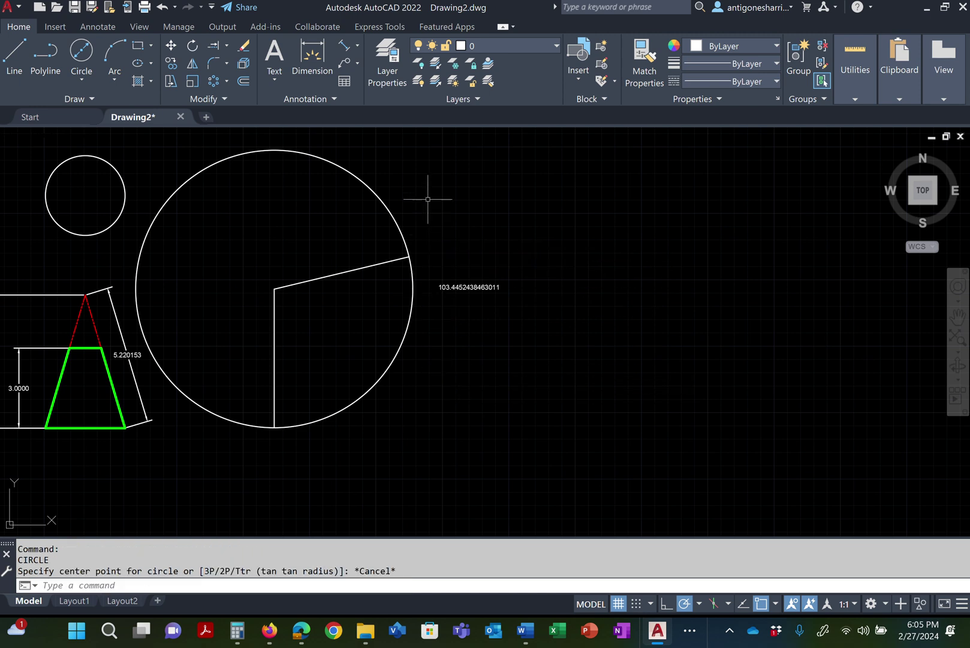
{"action": "left_click", "coordinate": [357, 48]}
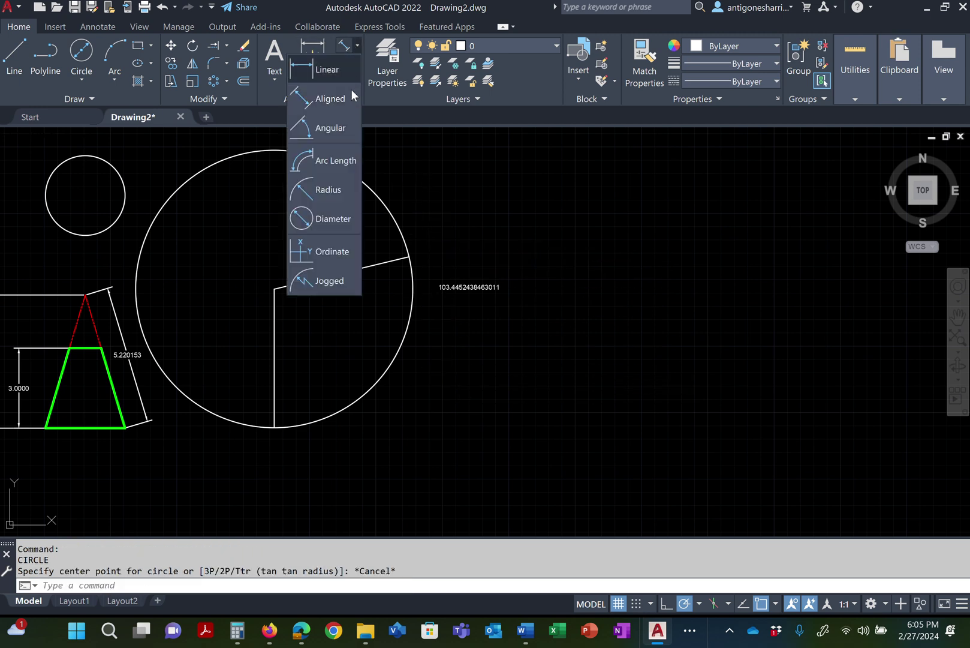
{"action": "left_click", "coordinate": [321, 127]}
{"action": "left_click", "coordinate": [276, 345]}
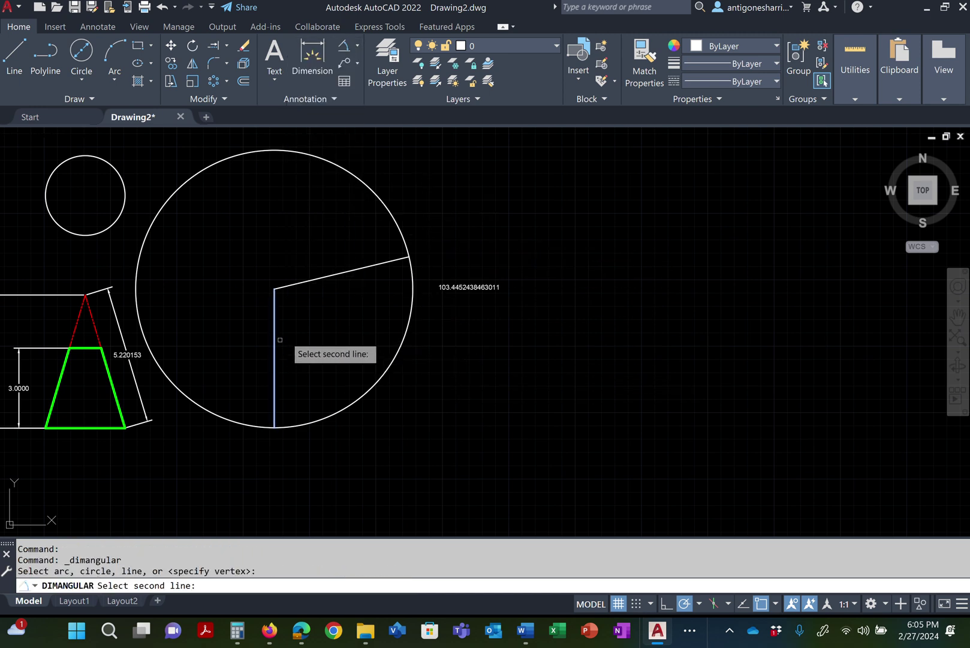
{"action": "left_click", "coordinate": [313, 280]}
{"action": "left_click", "coordinate": [293, 297]}
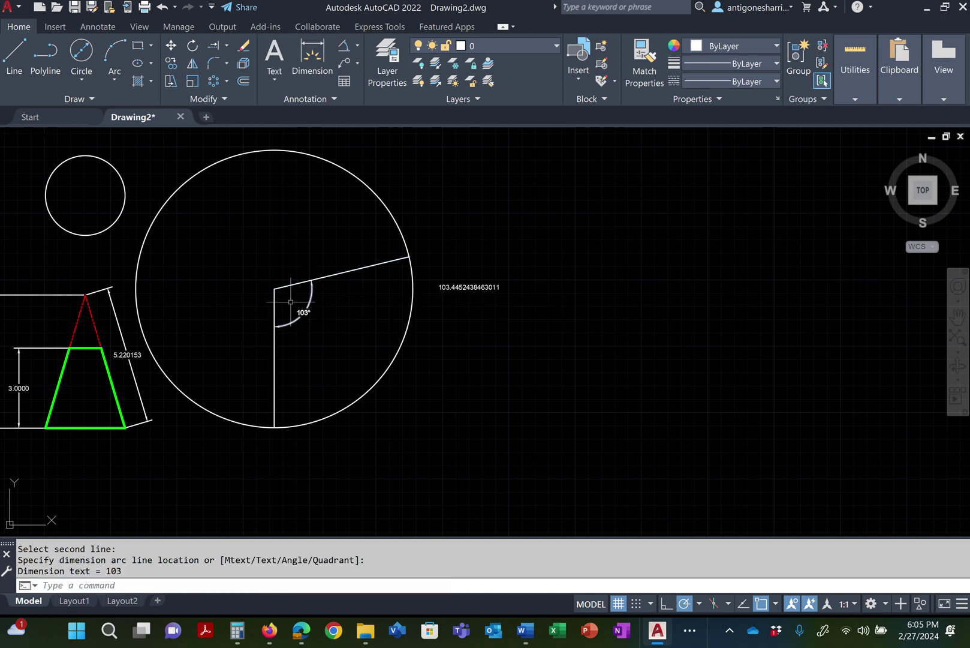
Set the angle dimension's precision to 0.000000 so it reads 103.445244°
{"action": "scroll", "coordinate": [287, 301], "scroll_direction": "up", "scroll_amount": 4}
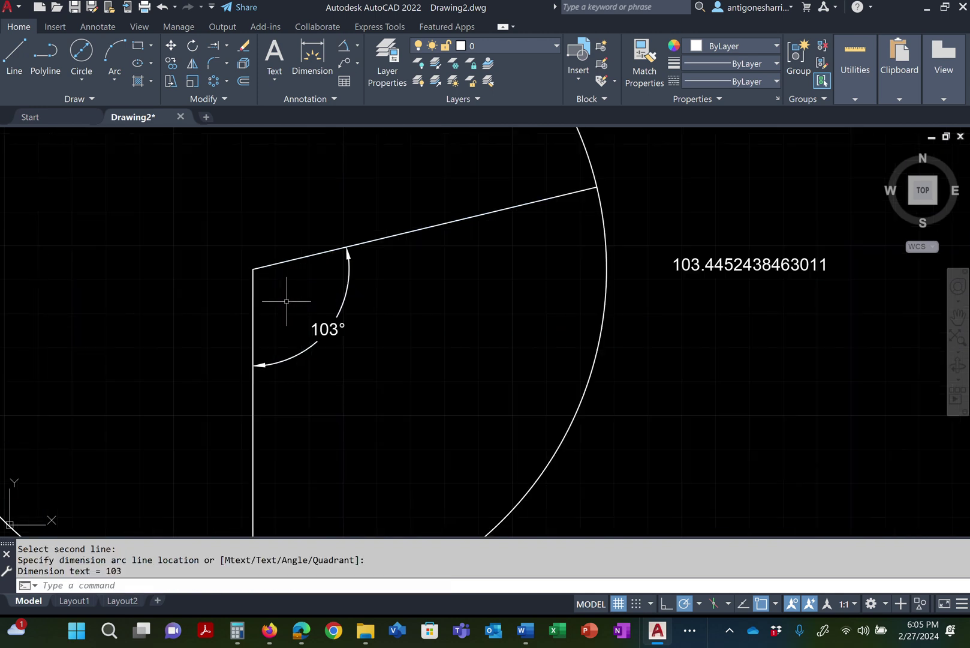
{"action": "left_click", "coordinate": [328, 328]}
{"action": "right_click", "coordinate": [328, 328]}
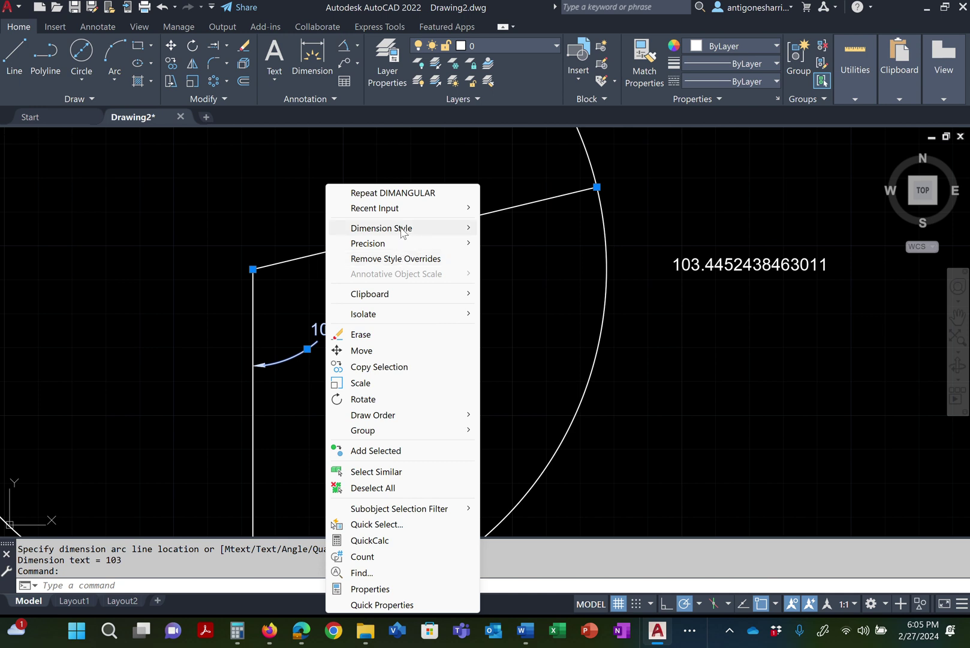
{"action": "mouse_move", "coordinate": [401, 232]}
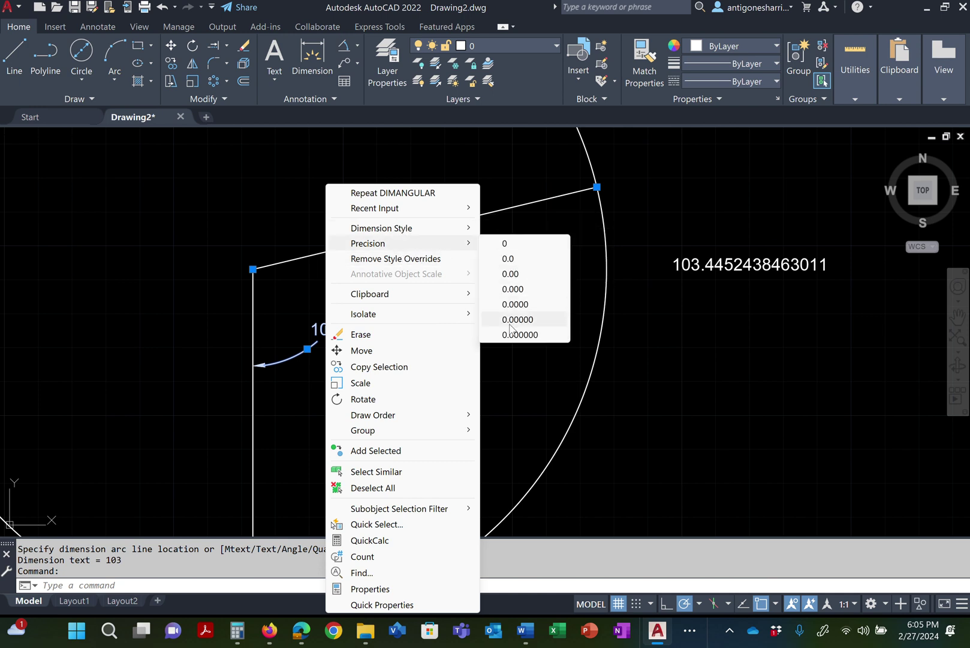
{"action": "left_click", "coordinate": [513, 334]}
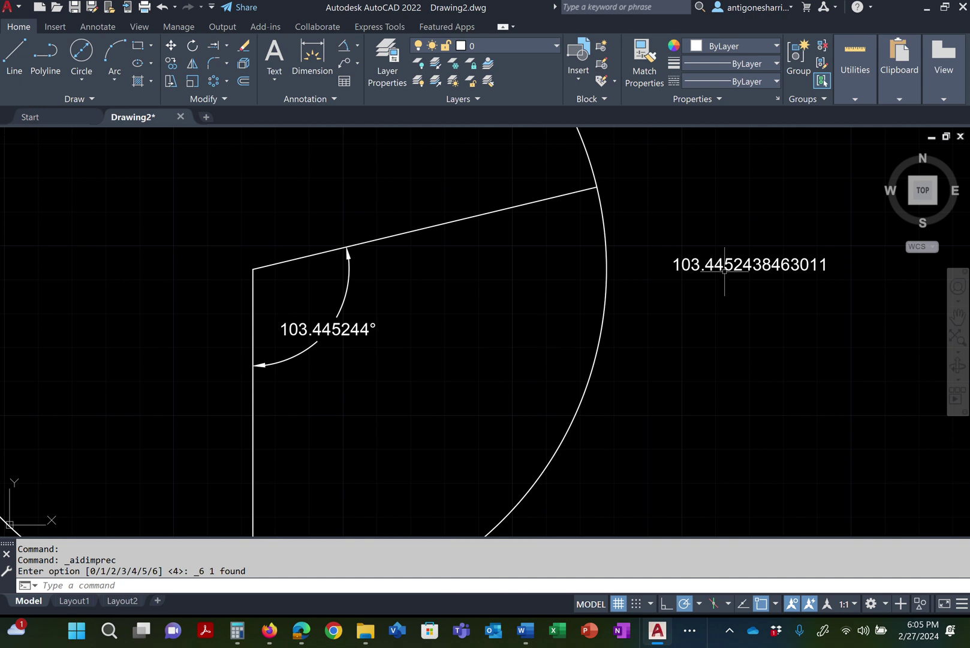
{"action": "key", "text": "Escape"}
{"action": "key", "text": "Escape"}
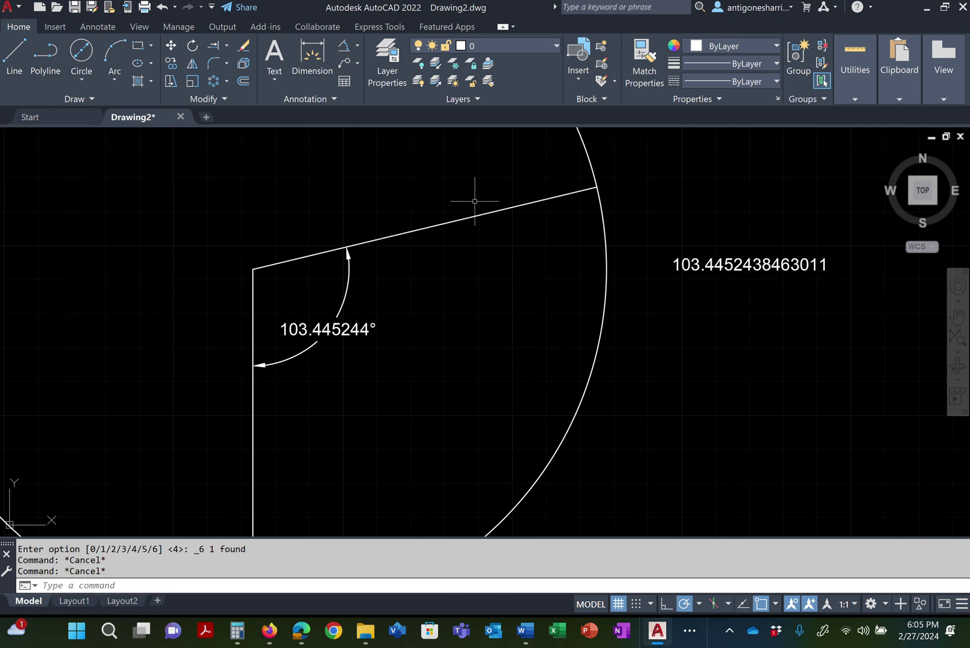
Trim away the big circle's arc outside the two radii, leaving the sector
{"action": "scroll", "coordinate": [444, 212], "scroll_direction": "down", "scroll_amount": 2}
{"action": "middle_click_drag", "start_coordinate": [361, 202], "coordinate": [454, 286]}
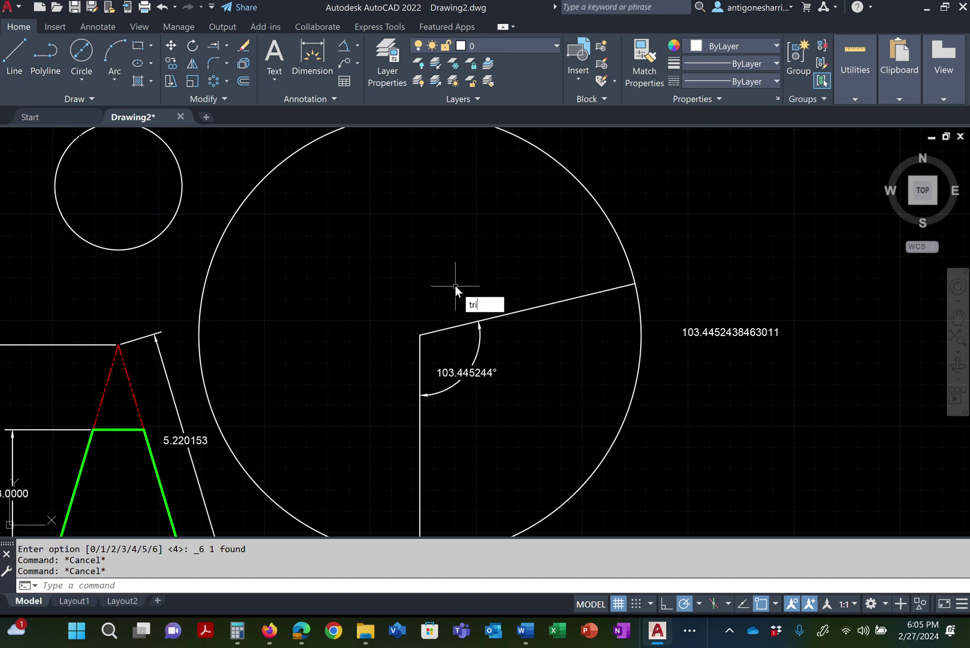
{"action": "type", "text": "tr"}
{"action": "key", "text": "Return"}
{"action": "left_click", "coordinate": [255, 195]}
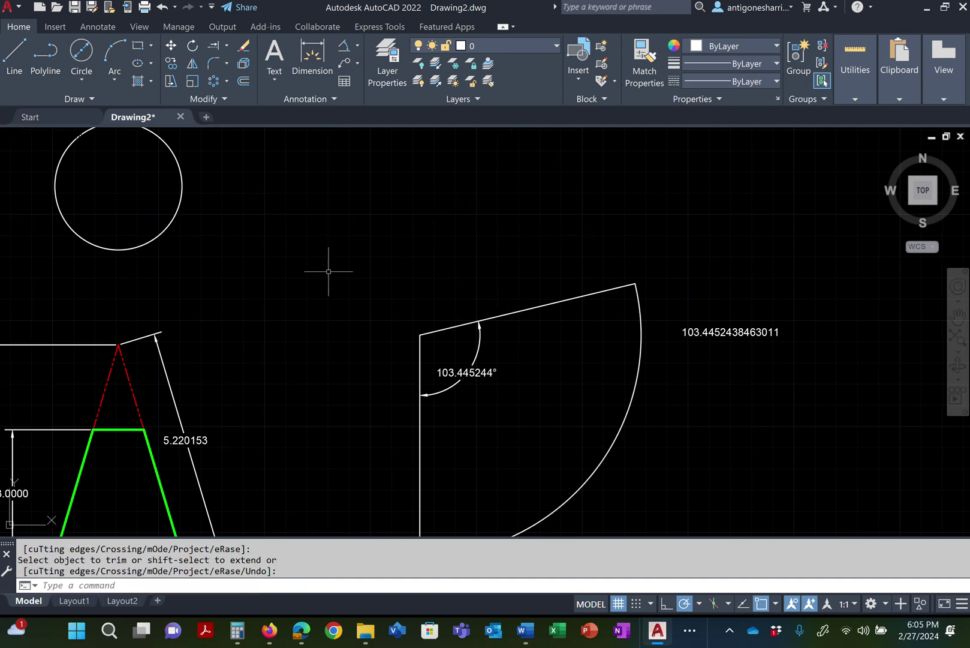
{"action": "scroll", "coordinate": [336, 274], "scroll_direction": "down", "scroll_amount": 2}
{"action": "scroll", "coordinate": [420, 386], "scroll_direction": "up", "scroll_amount": 3}
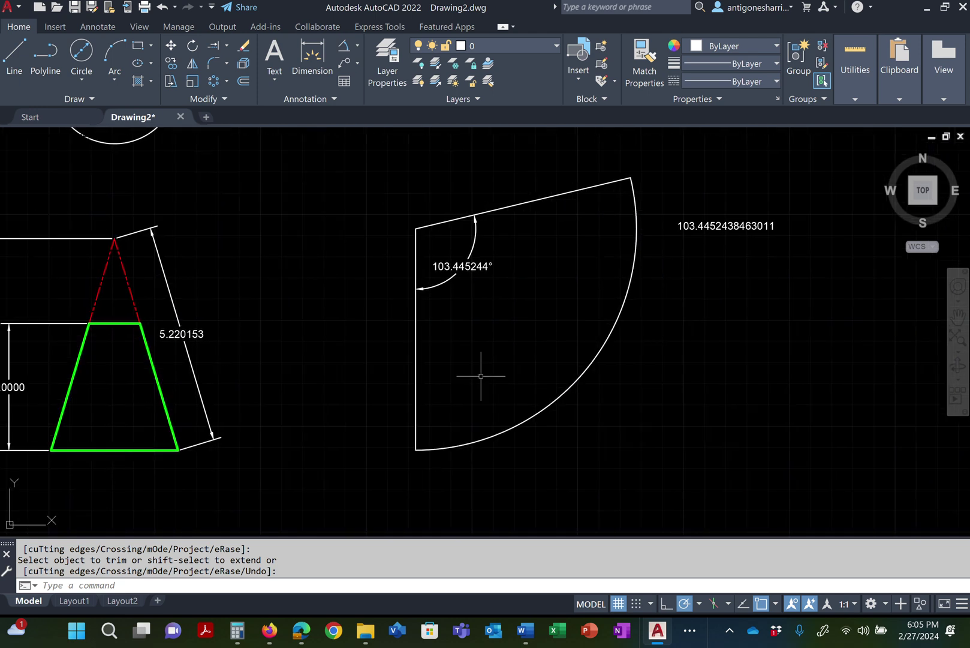
{"action": "key", "text": "Escape"}
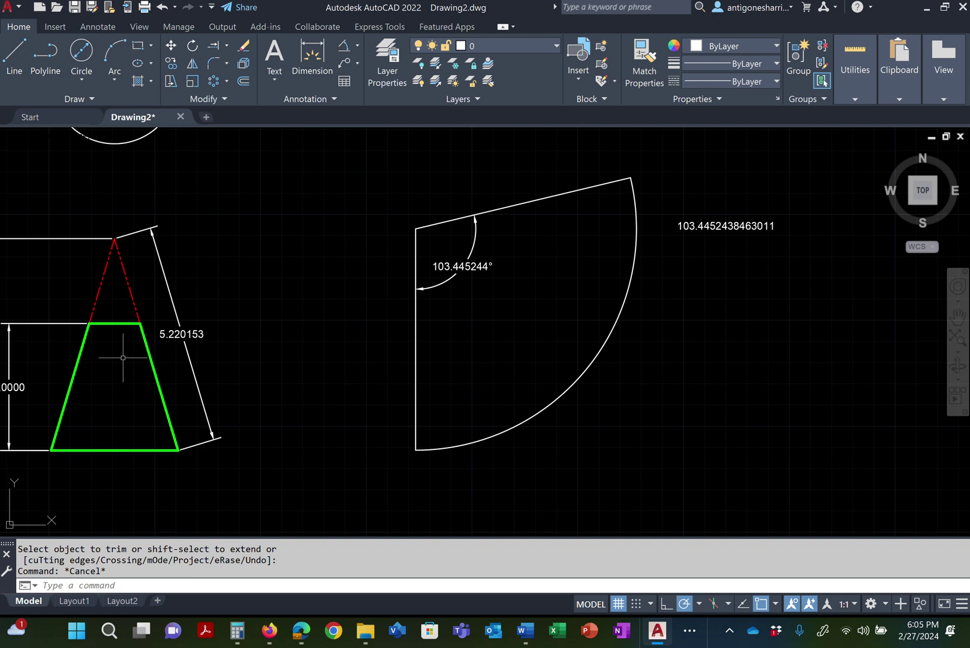
Copy the trapezoid's right green edge from its bottom-right corner to the sector's bottom corner
{"action": "type", "text": "copy"}
{"action": "key", "text": "Return"}
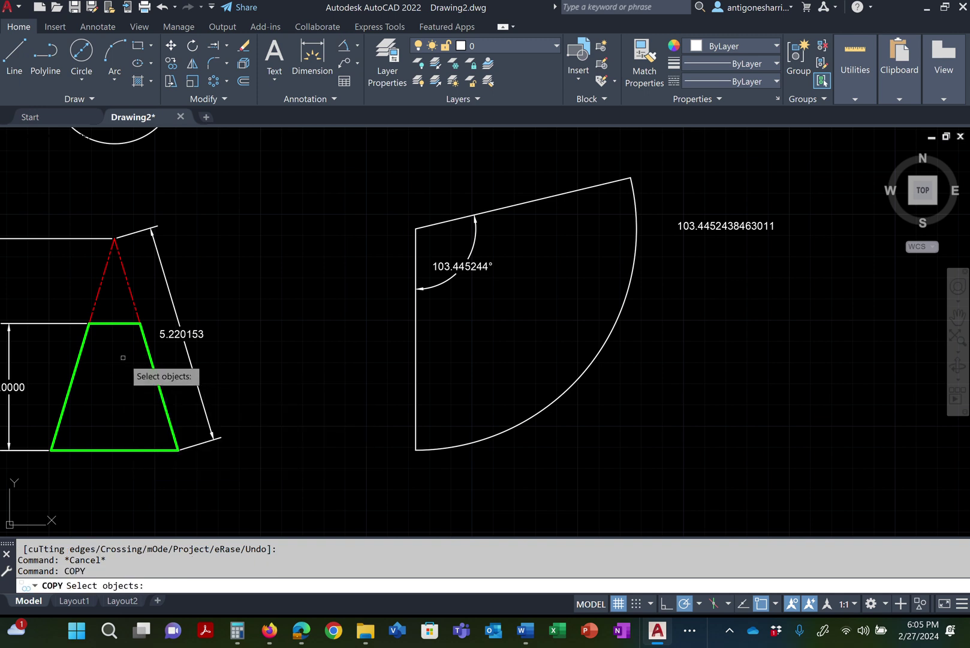
{"action": "left_click", "coordinate": [153, 375]}
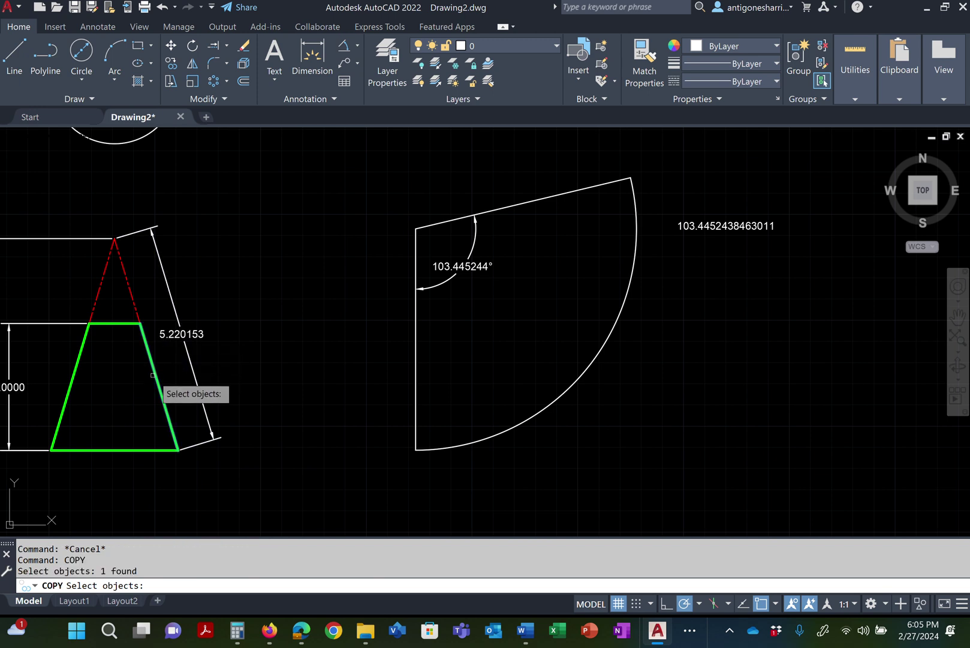
{"action": "key", "text": "Return"}
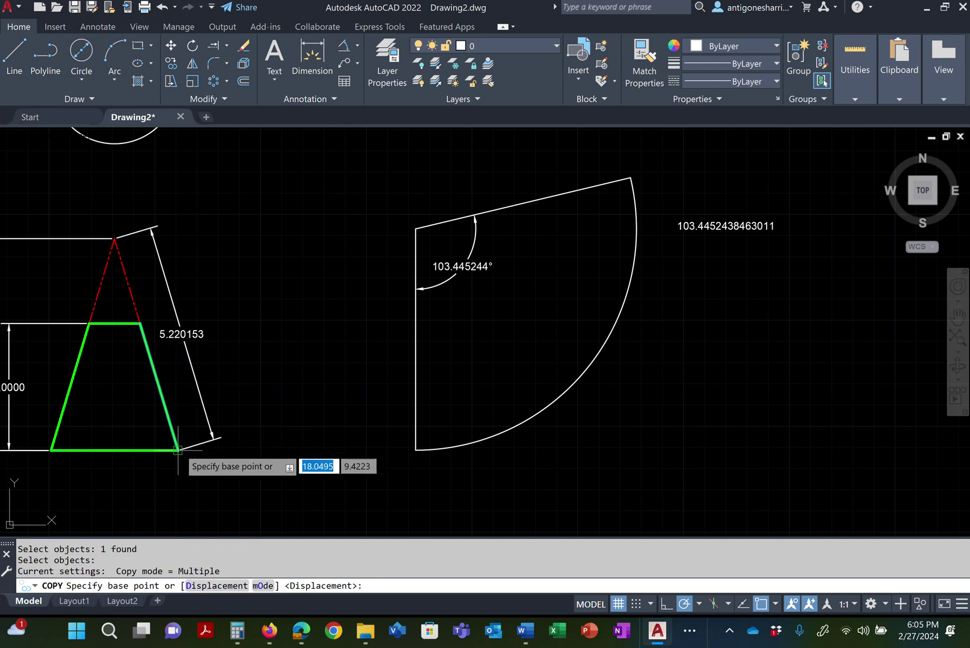
{"action": "left_click", "coordinate": [179, 450]}
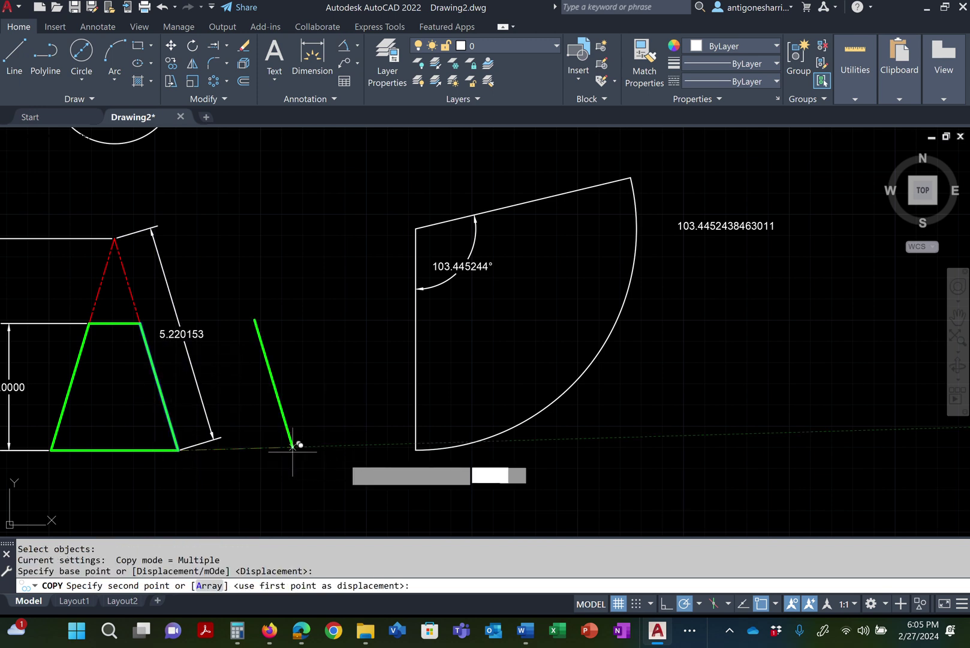
{"action": "left_click", "coordinate": [415, 448]}
{"action": "scroll", "coordinate": [400, 384], "scroll_direction": "up", "scroll_amount": 2}
{"action": "key", "text": "Return"}
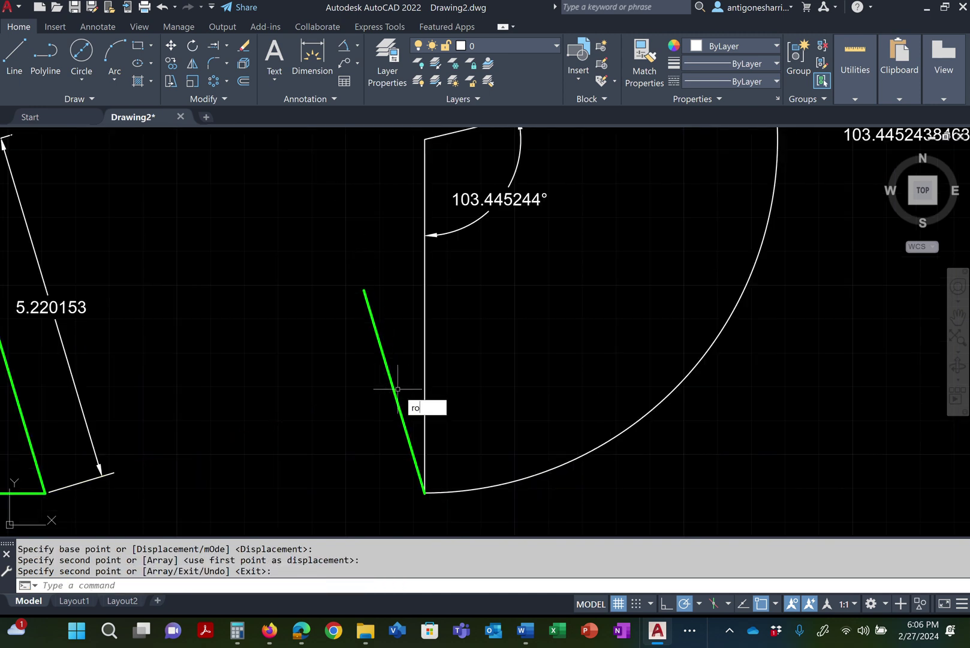
Rotate the copied green edge to 90° about its bottom end using Reference
{"action": "key", "text": "Return"}
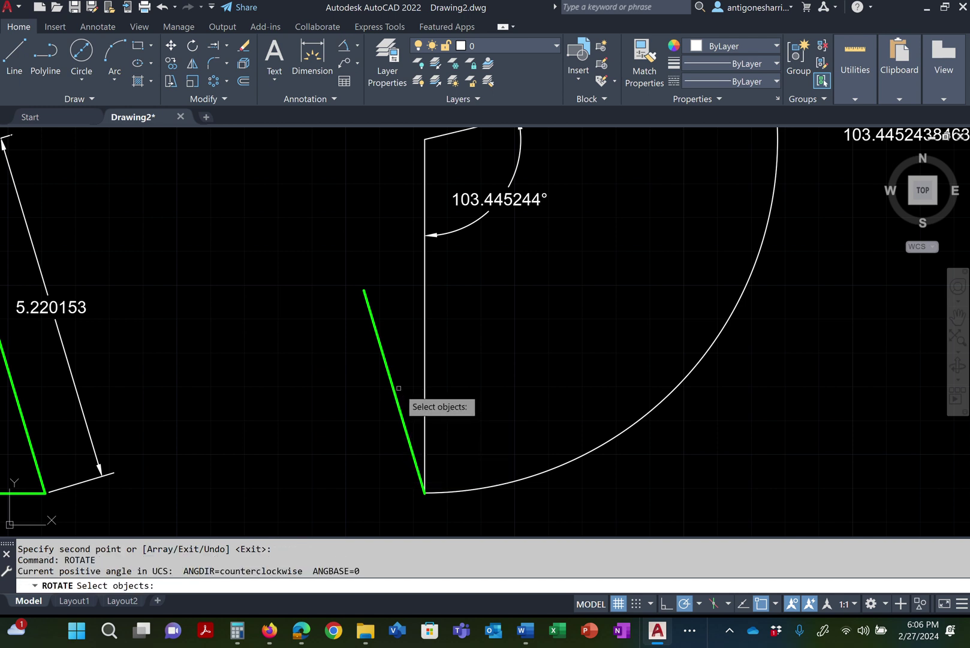
{"action": "left_click", "coordinate": [391, 382]}
{"action": "key", "text": "Return"}
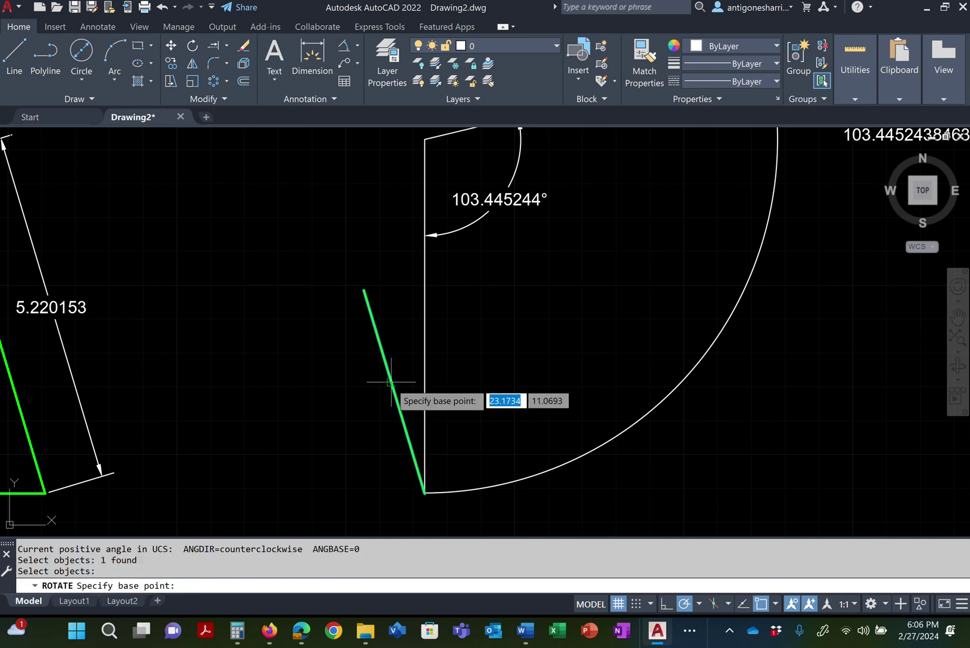
{"action": "left_click", "coordinate": [425, 492]}
{"action": "right_click", "coordinate": [482, 377]}
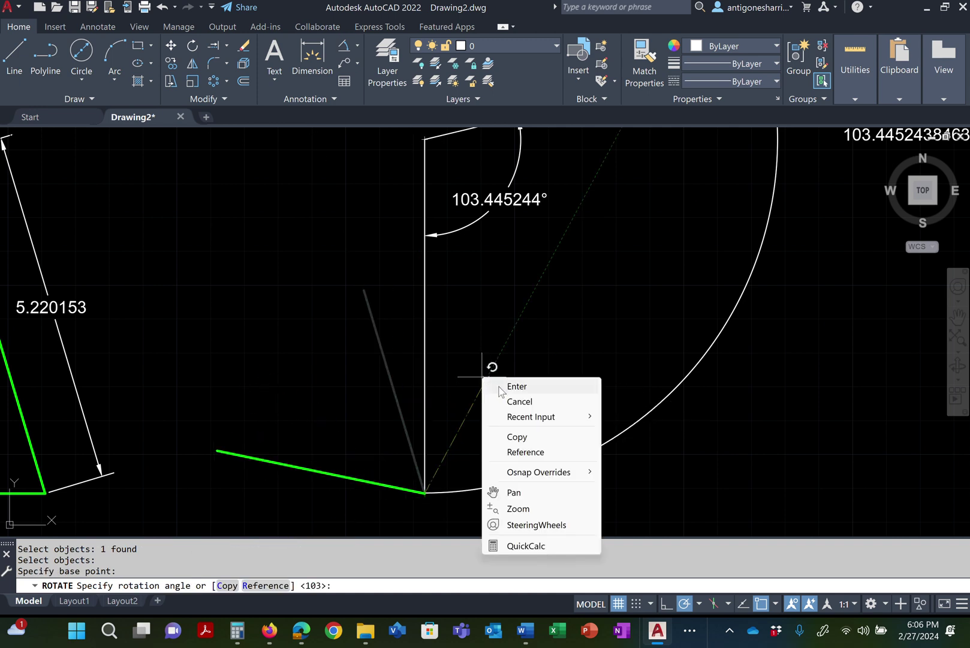
{"action": "left_click", "coordinate": [525, 452]}
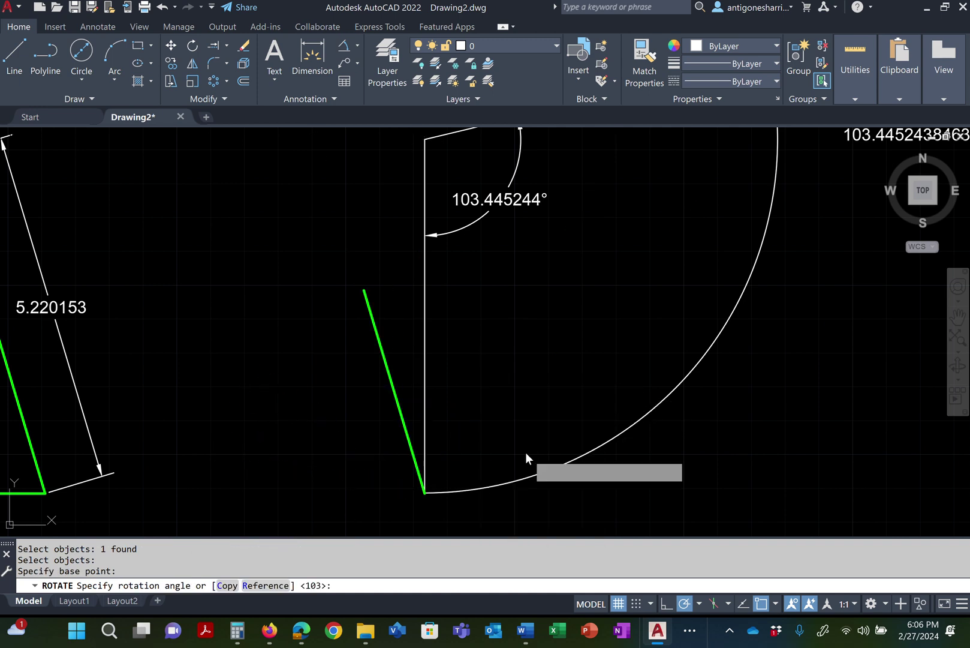
{"action": "left_click", "coordinate": [425, 493]}
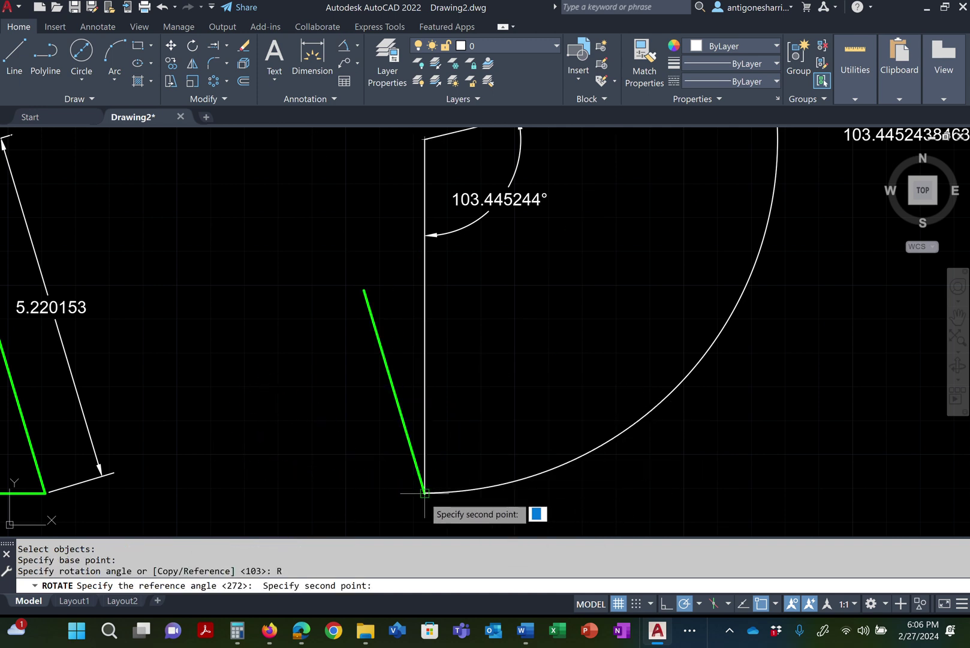
{"action": "left_click", "coordinate": [363, 290]}
{"action": "left_click", "coordinate": [425, 294]}
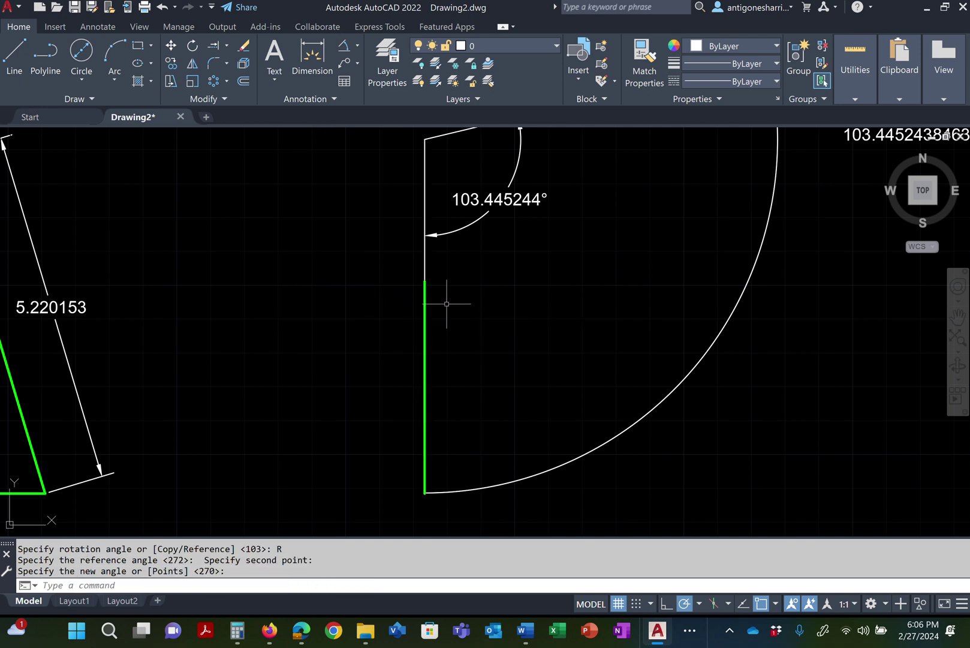
{"action": "middle_click_drag", "start_coordinate": [531, 323], "coordinate": [445, 390]}
Draw a centre-radius circle on the sector's corner, with its radius reaching the green line's top
{"action": "left_click", "coordinate": [87, 54]}
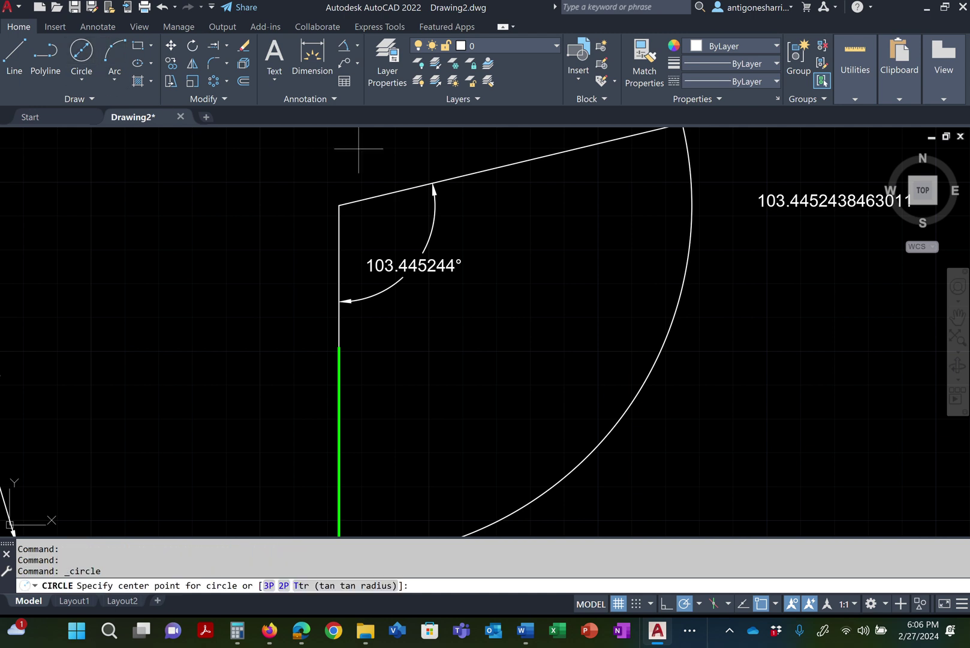
{"action": "left_click", "coordinate": [340, 206]}
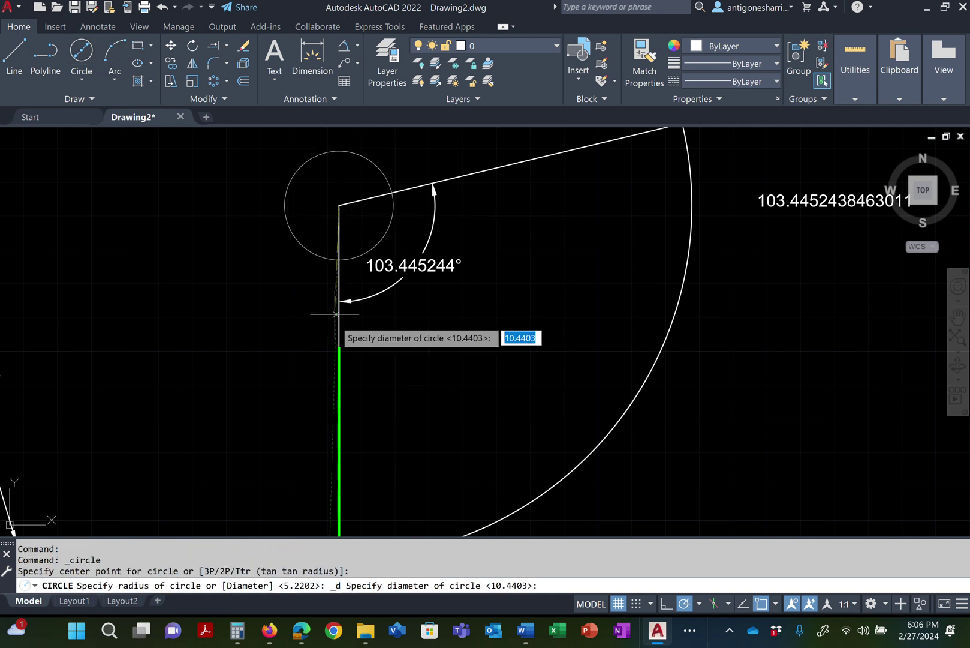
{"action": "key", "text": "Escape"}
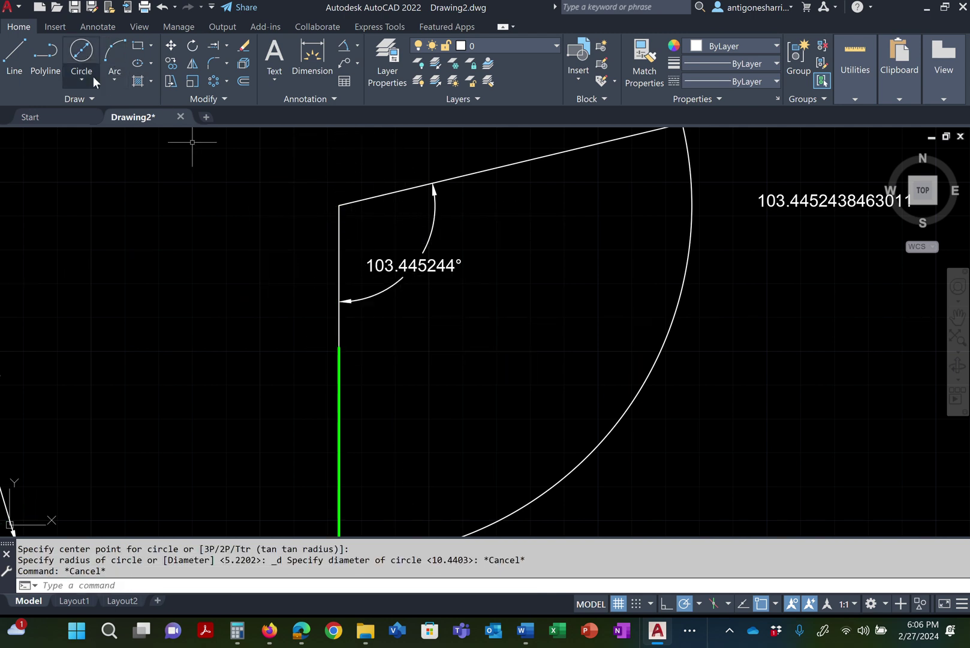
{"action": "left_click", "coordinate": [83, 80]}
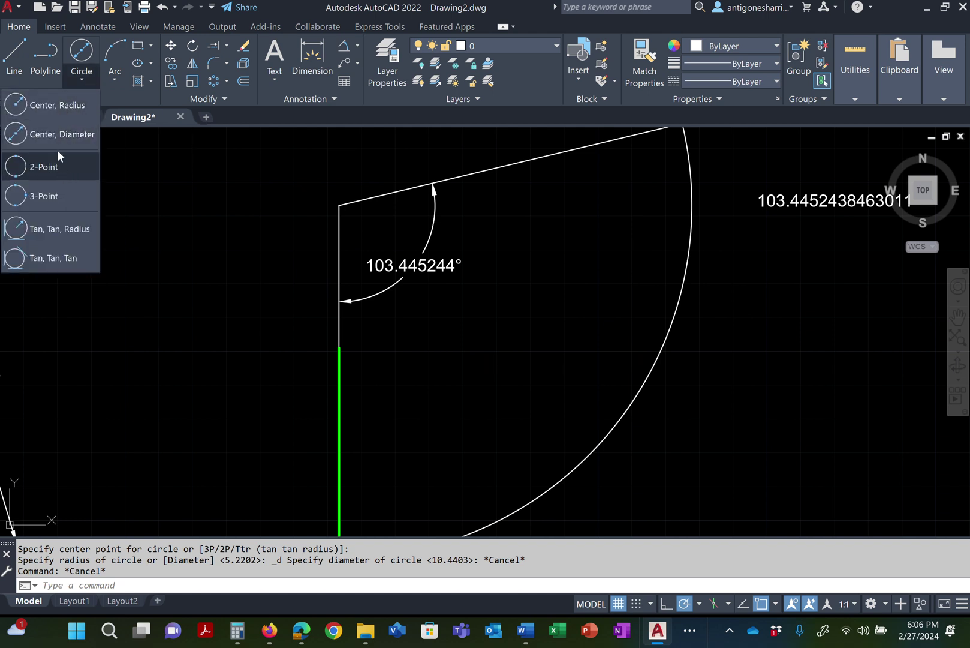
{"action": "left_click", "coordinate": [53, 103]}
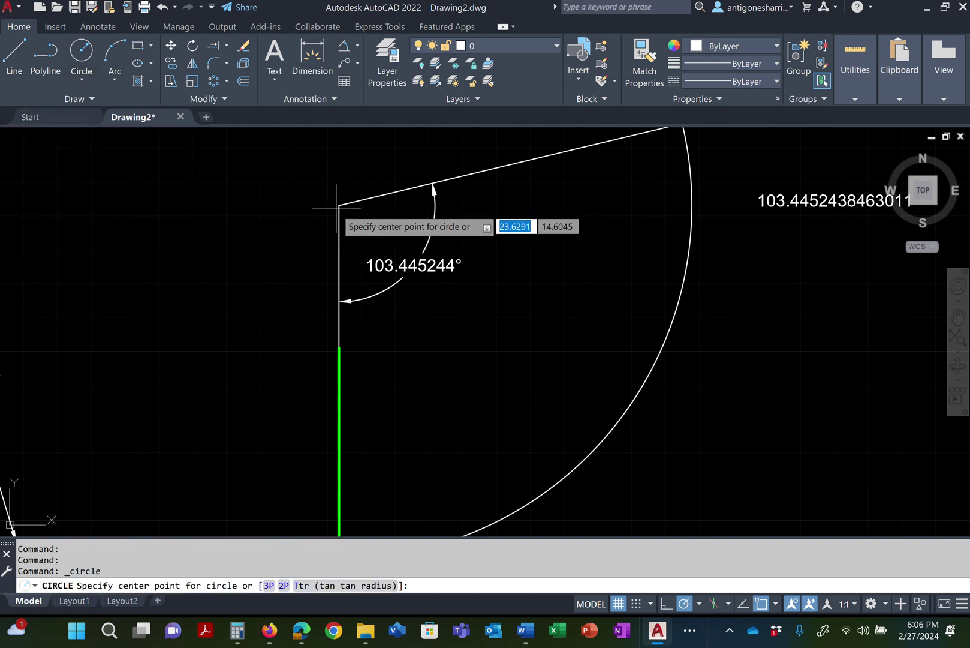
{"action": "left_click", "coordinate": [340, 205]}
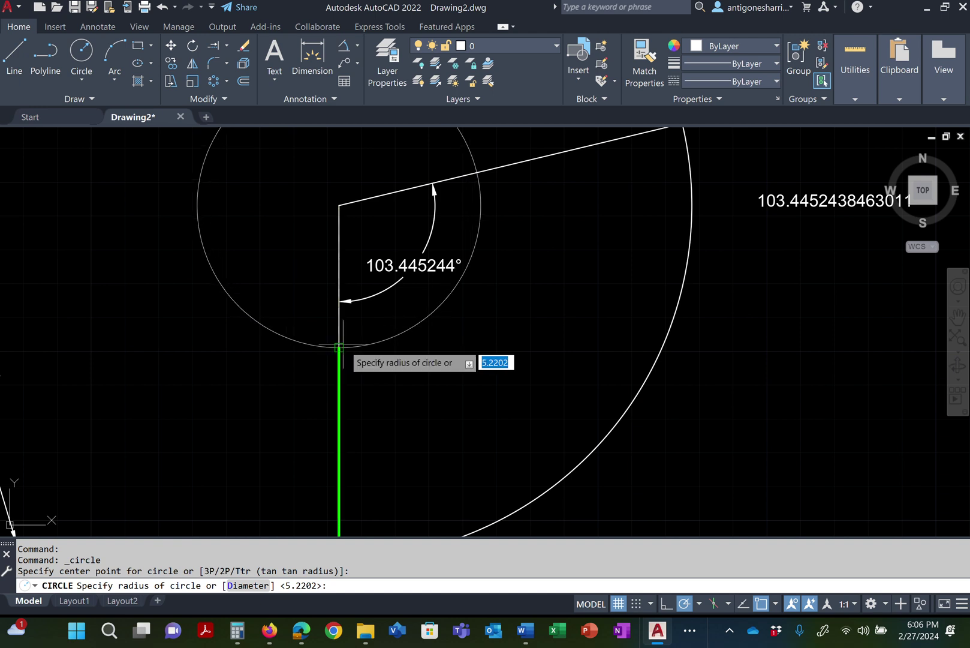
{"action": "left_click", "coordinate": [340, 348]}
Trim the leftover circle pieces and the upper vertical line, then view the whole drawing
{"action": "key", "text": "Escape"}
{"action": "key", "text": "Escape"}
{"action": "type", "text": "trim"}
{"action": "key", "text": "Return"}
{"action": "middle_click_drag", "start_coordinate": [408, 336], "coordinate": [418, 390]}
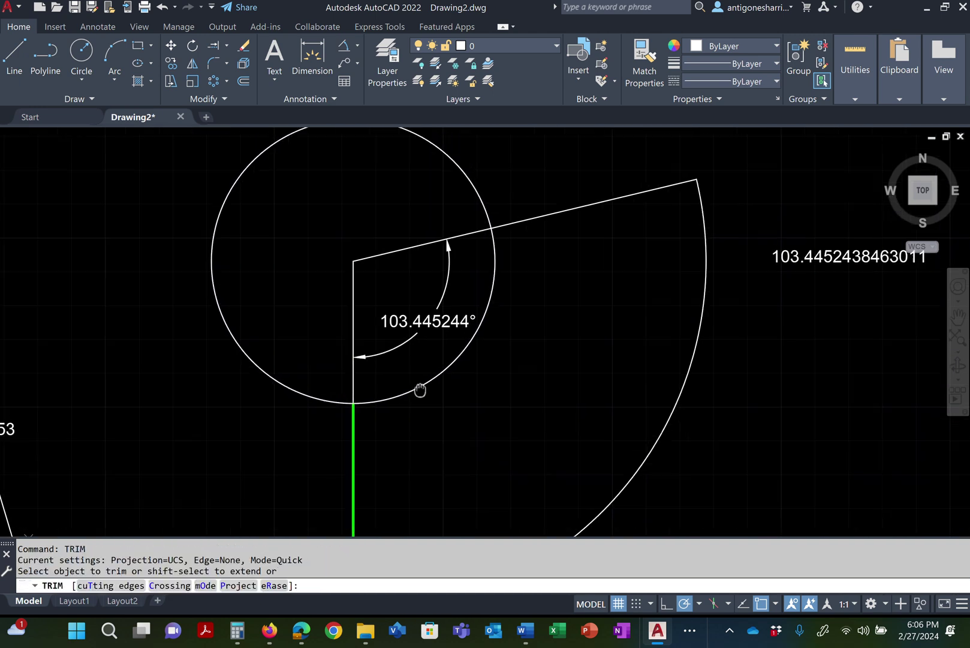
{"action": "left_click", "coordinate": [240, 177]}
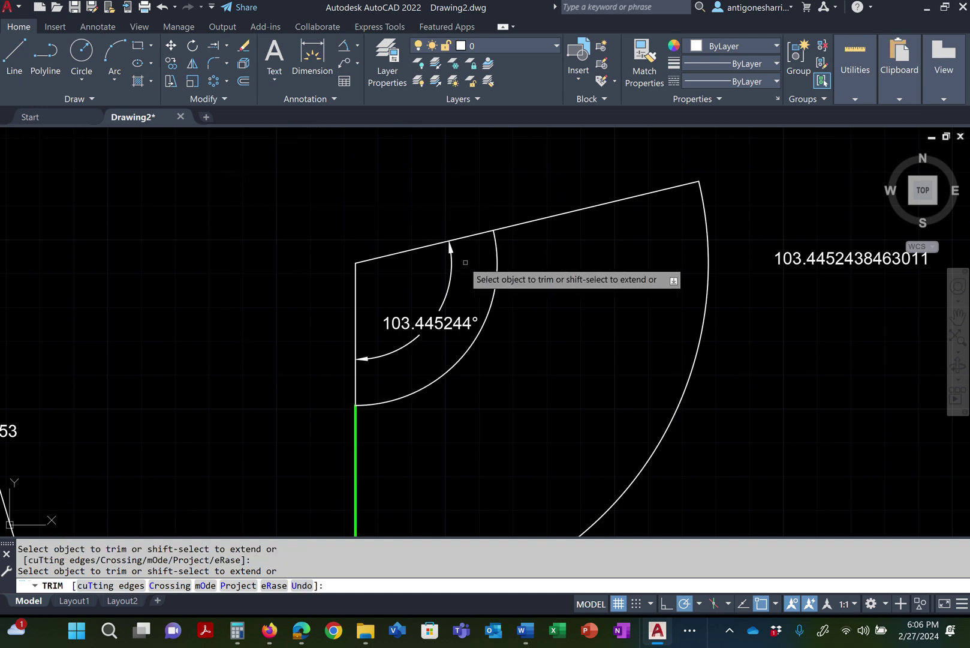
{"action": "left_click", "coordinate": [418, 247]}
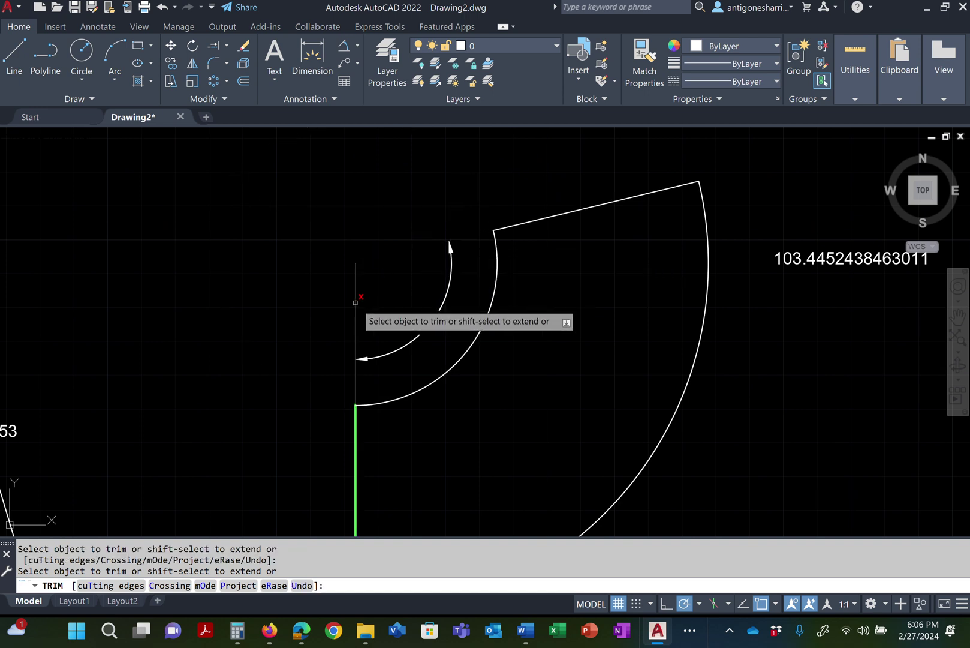
{"action": "left_click", "coordinate": [357, 292]}
{"action": "key", "text": "Return"}
{"action": "scroll", "coordinate": [401, 264], "scroll_direction": "down", "scroll_amount": 2}
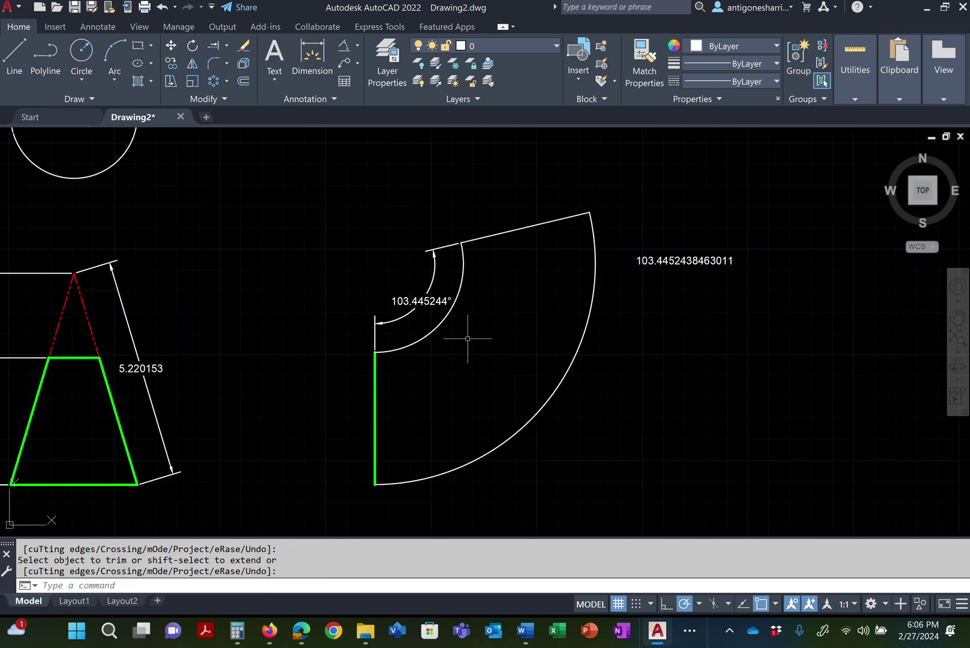
{"action": "mouse_move", "coordinate": [471, 346]}
{"action": "middle_mouse_down"}
{"action": "mouse_move", "coordinate": [465, 323]}
{"action": "mouse_move", "coordinate": [493, 309]}
{"action": "middle_mouse_up"}
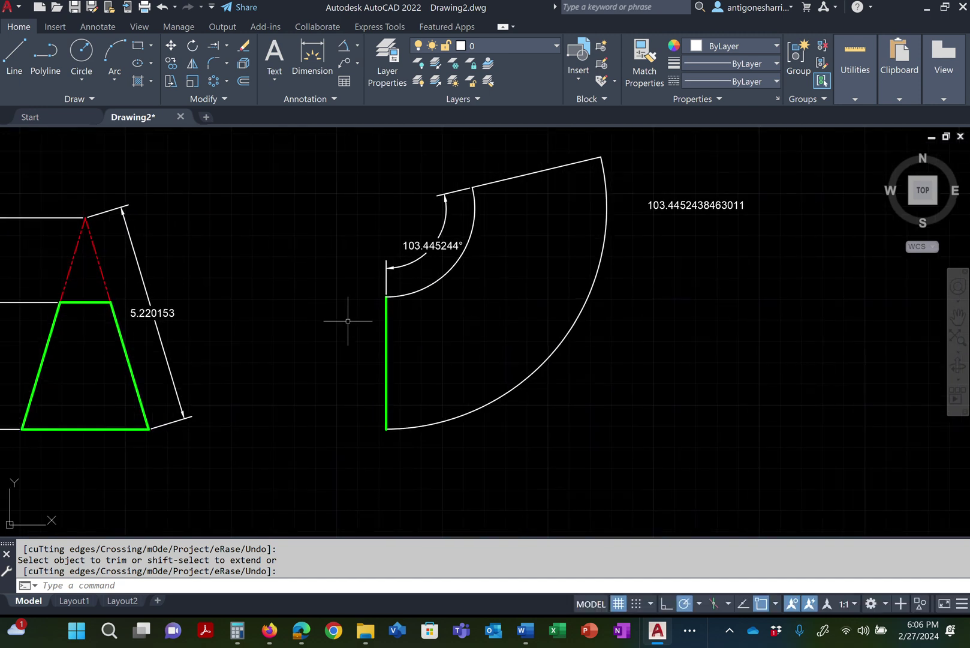
Erase the green vertical overlay line and match the sector's edges and arcs to the green trapezoid
{"action": "left_click", "coordinate": [387, 343]}
{"action": "key", "text": "Delete"}
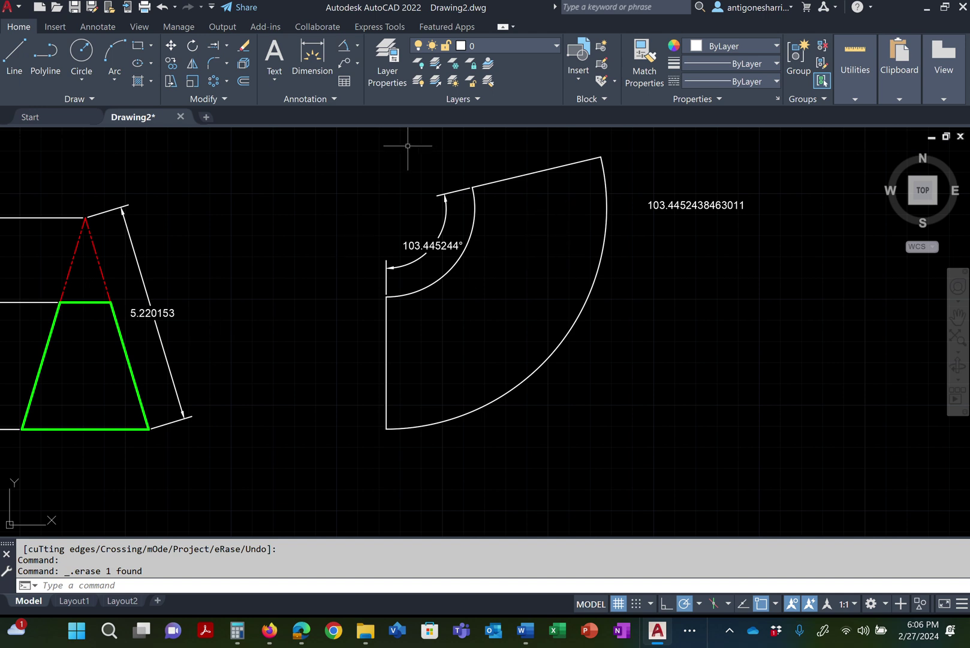
{"action": "left_click", "coordinate": [644, 60]}
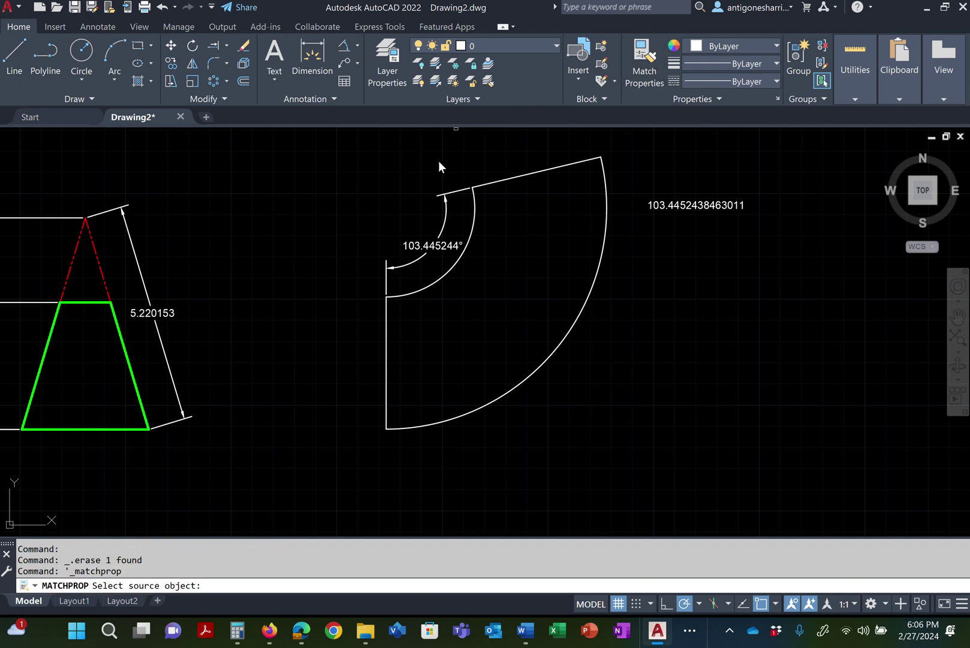
{"action": "left_click", "coordinate": [120, 339]}
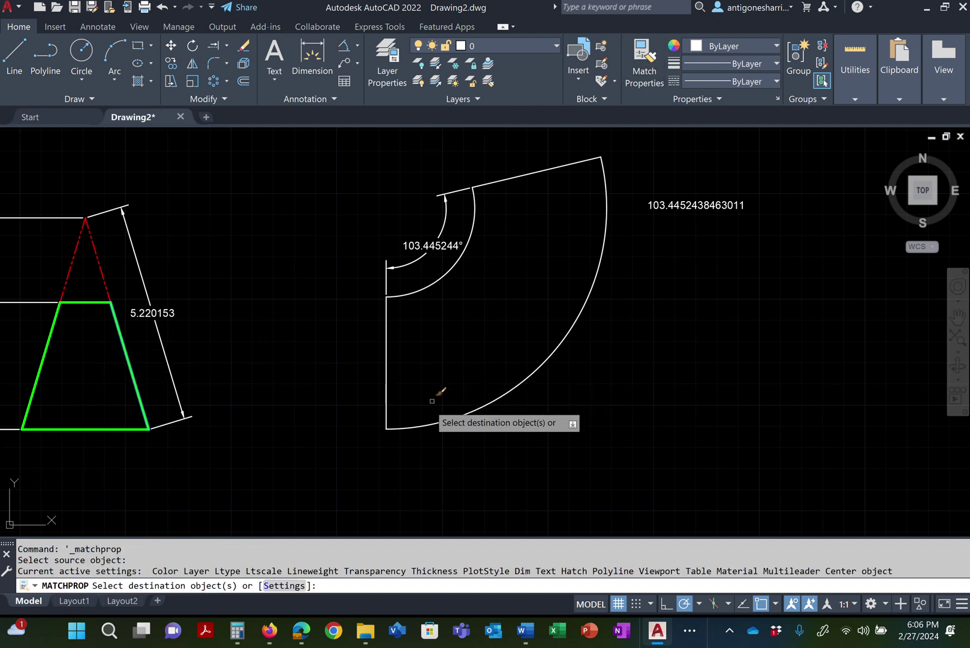
{"action": "left_click", "coordinate": [386, 403]}
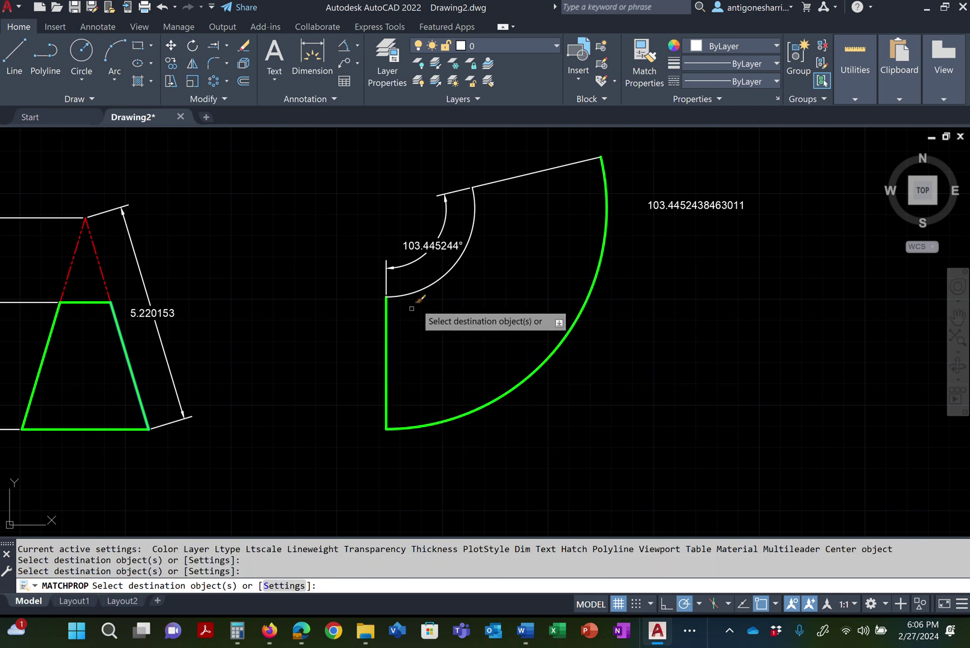
{"action": "left_click", "coordinate": [436, 280]}
{"action": "left_click", "coordinate": [522, 175]}
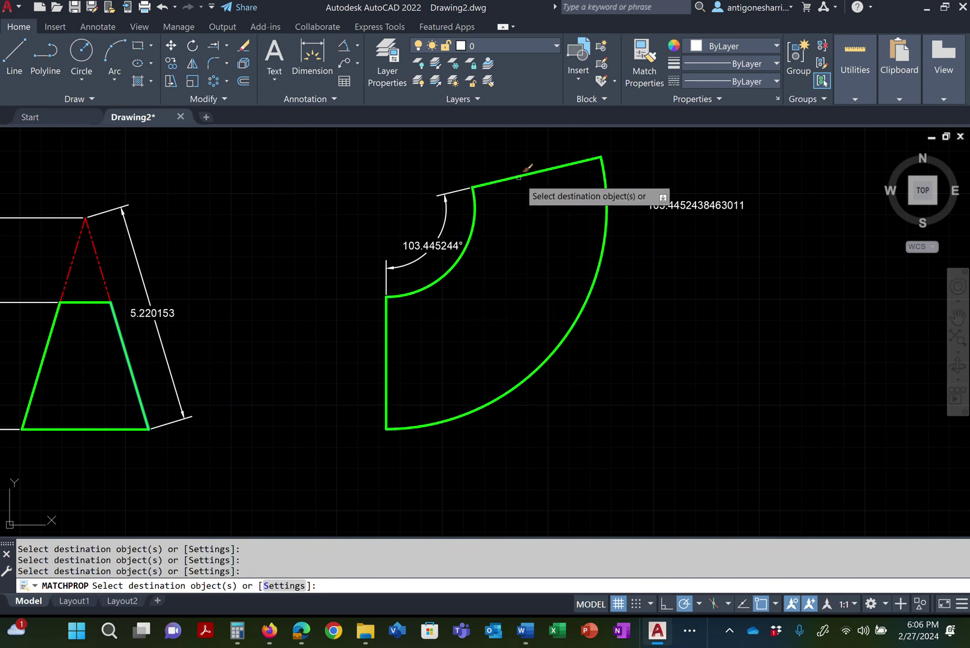
{"action": "left_click", "coordinate": [561, 367]}
{"action": "key", "text": "Escape"}
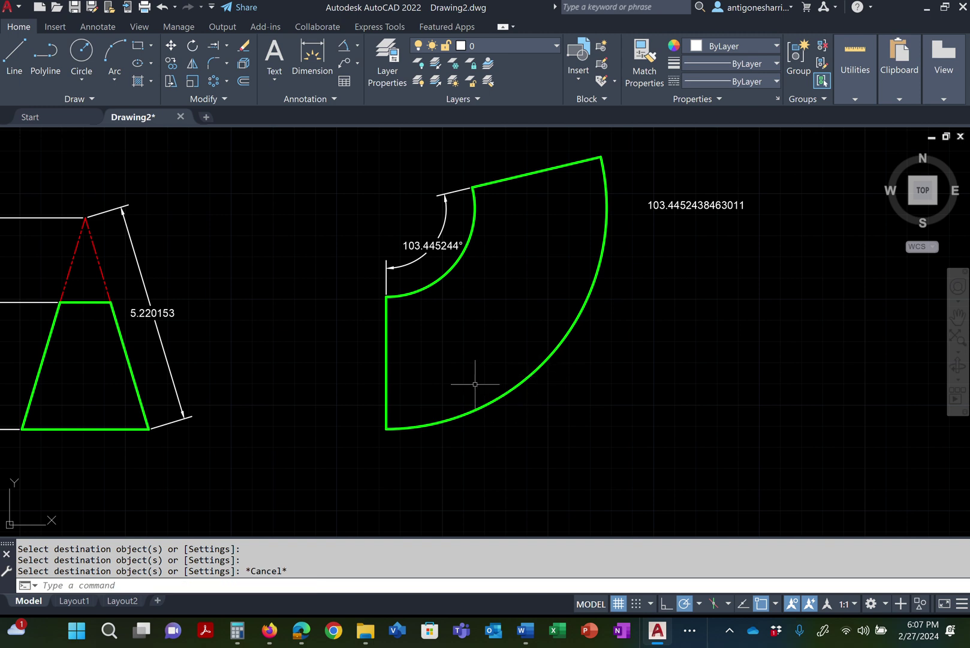
Add a 3.1226 aligned dimension along the sector's straight edge
{"action": "left_click", "coordinate": [357, 49]}
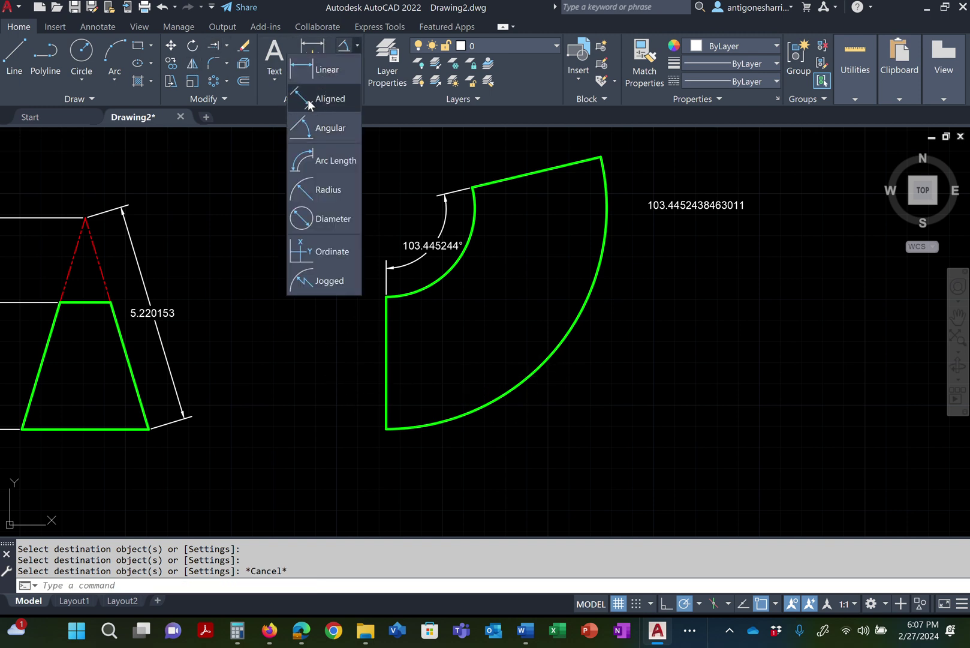
{"action": "left_click", "coordinate": [332, 97]}
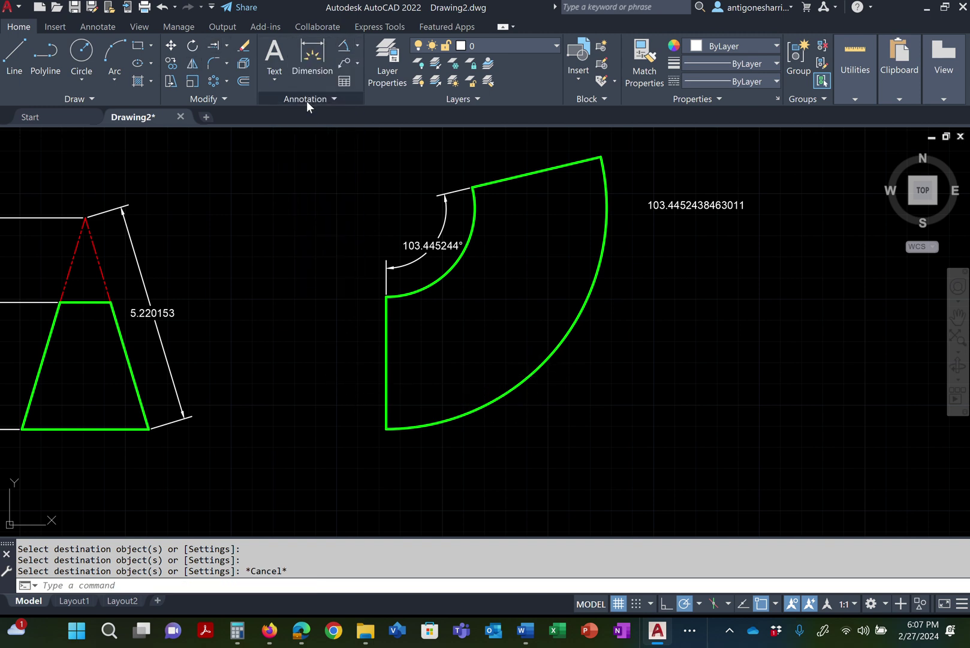
{"action": "left_click", "coordinate": [386, 295]}
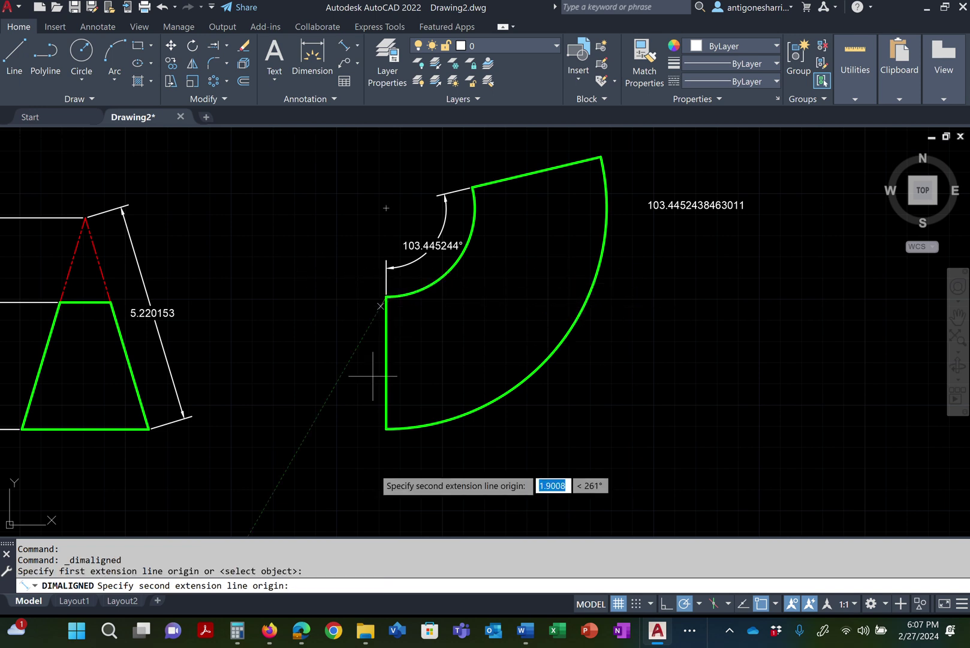
{"action": "left_click", "coordinate": [386, 428]}
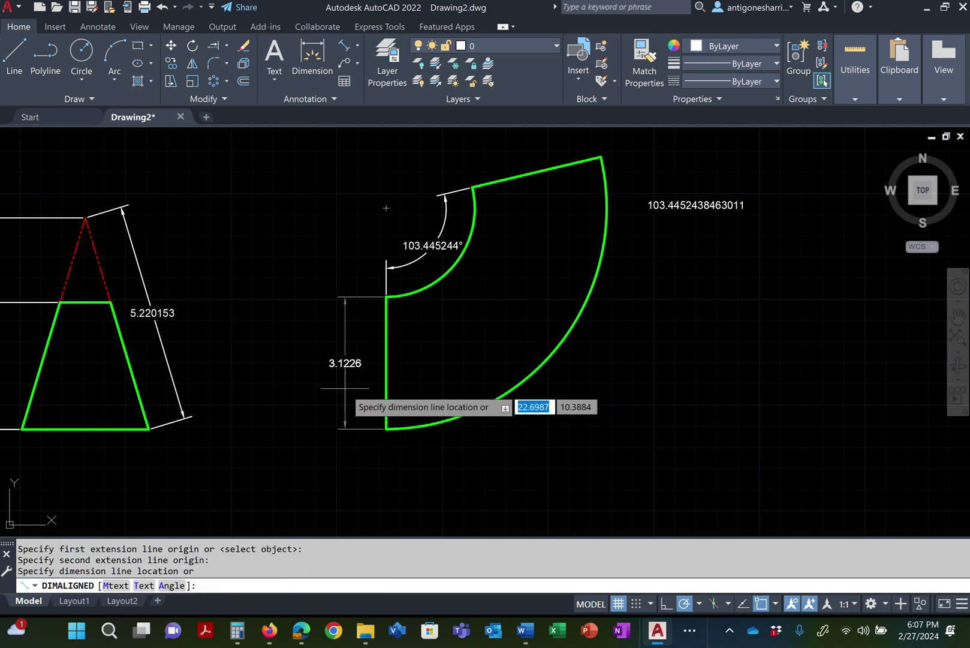
{"action": "left_click", "coordinate": [345, 396]}
Add a 3.1321 aligned dimension on the trapezoid's slanted side
{"action": "key", "text": "Return"}
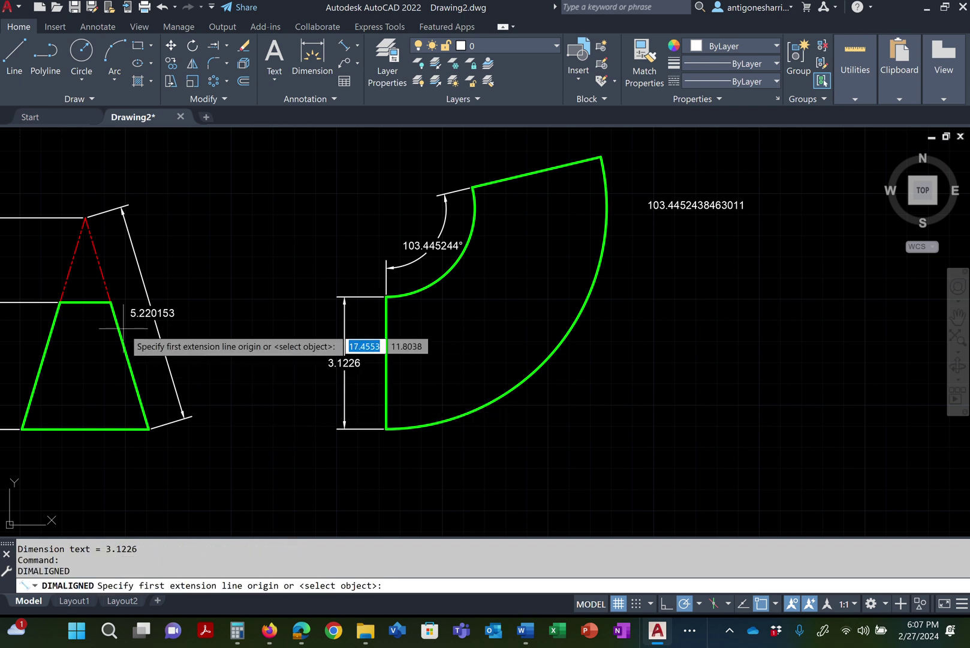
{"action": "mouse_move", "coordinate": [170, 348]}
{"action": "middle_mouse_down"}
{"action": "mouse_move", "coordinate": [294, 316]}
{"action": "mouse_move", "coordinate": [364, 316]}
{"action": "middle_mouse_up"}
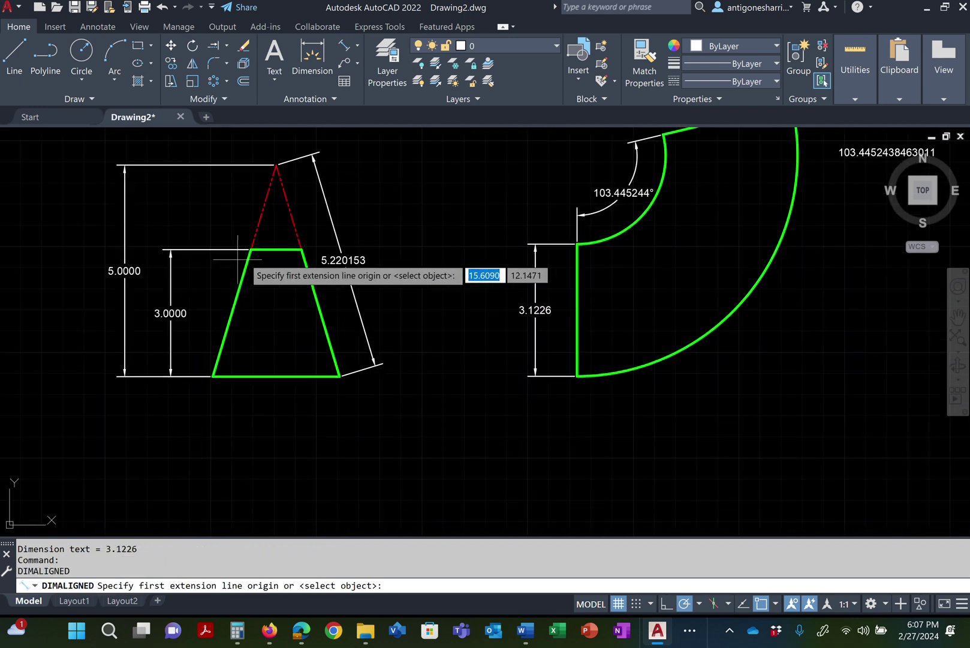
{"action": "left_click", "coordinate": [302, 250]}
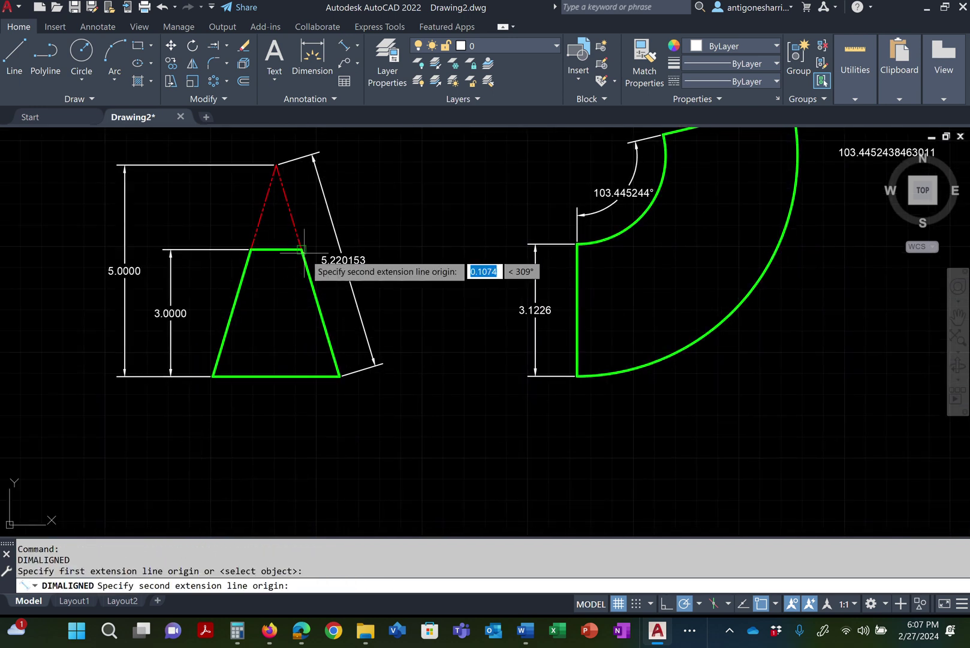
{"action": "left_click", "coordinate": [340, 376]}
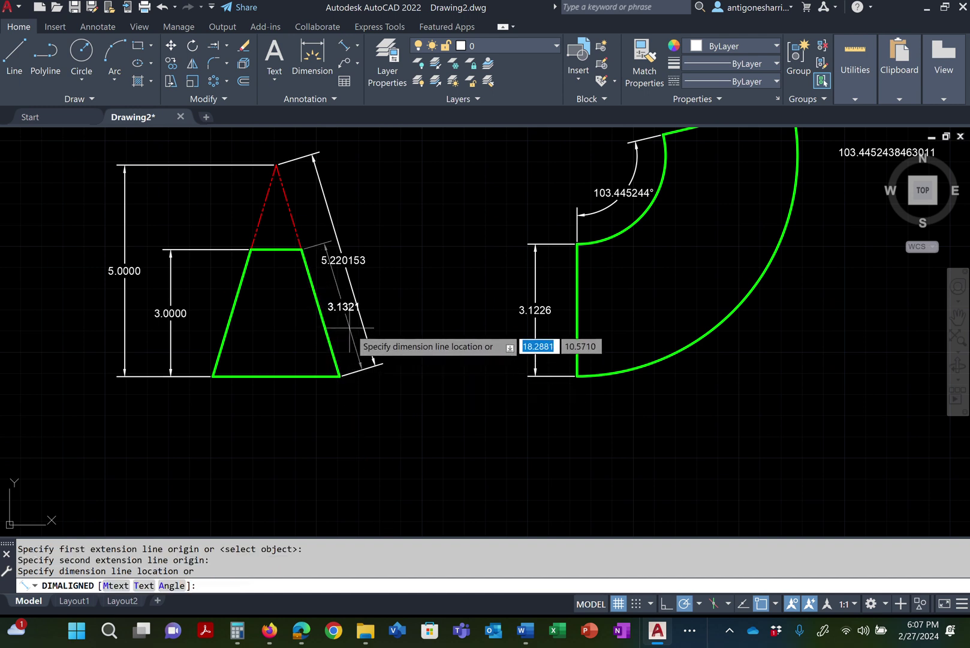
{"action": "left_click", "coordinate": [387, 324]}
{"action": "key", "text": "Escape"}
{"action": "key", "text": "Escape"}
{"action": "left_click", "coordinate": [339, 252]}
{"action": "left_click", "coordinate": [344, 260]}
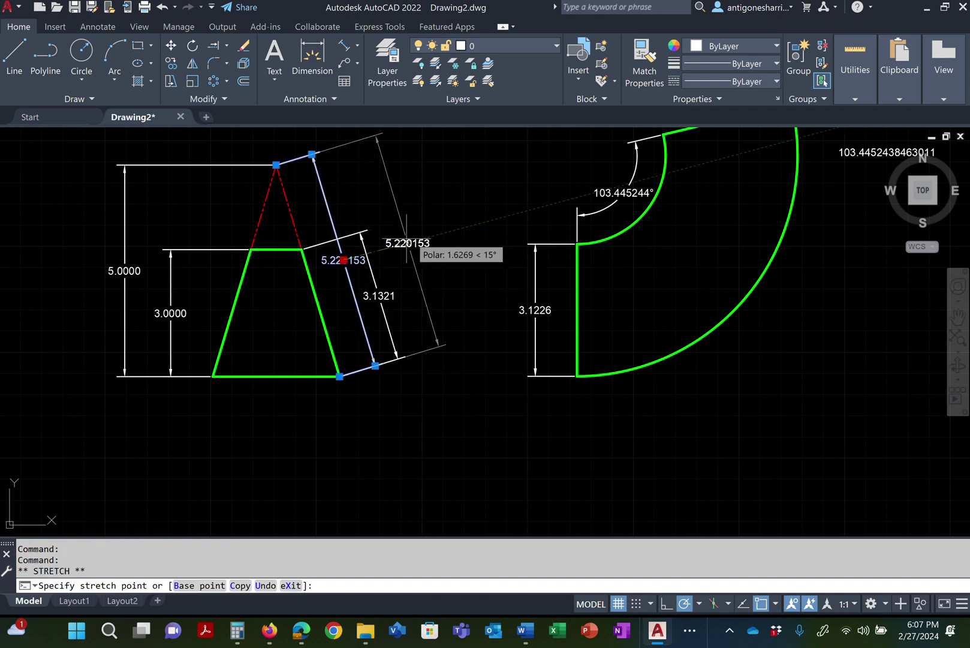
{"action": "key", "text": "Escape"}
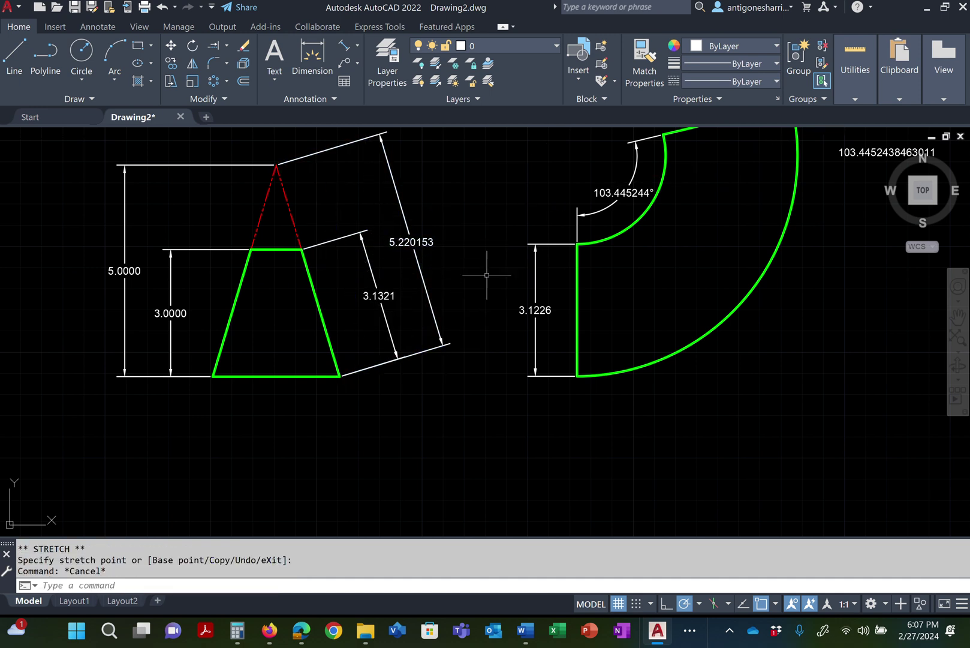
Delete the 3.1226 dimension from the sector's edge
{"action": "key", "text": "Escape"}
{"action": "mouse_move", "coordinate": [474, 260]}
{"action": "middle_mouse_down"}
{"action": "mouse_move", "coordinate": [422, 343]}
{"action": "mouse_move", "coordinate": [399, 335]}
{"action": "mouse_move", "coordinate": [391, 320]}
{"action": "middle_mouse_up"}
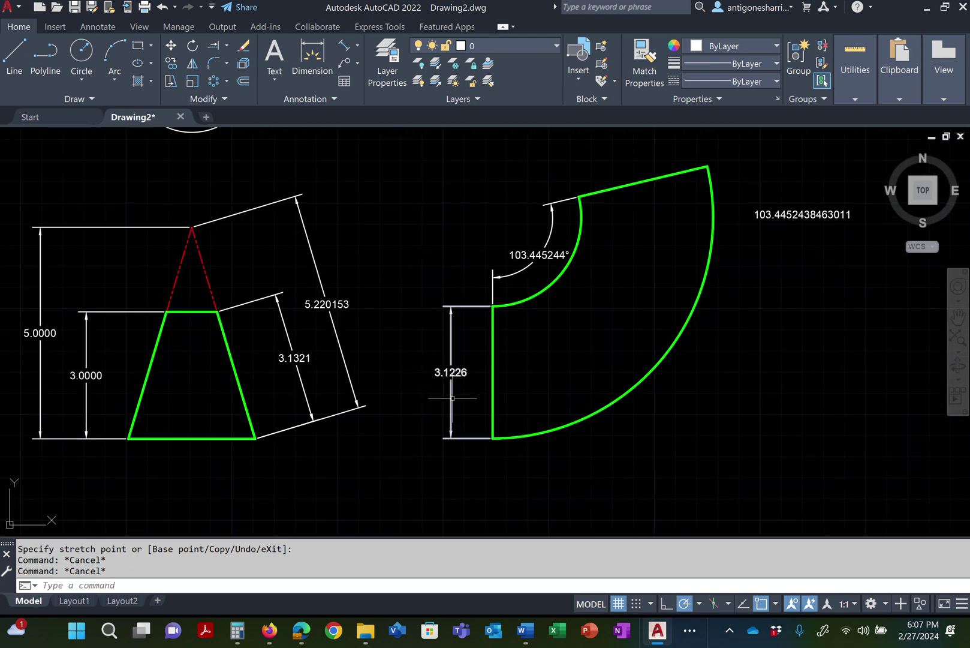
{"action": "scroll", "coordinate": [527, 288], "scroll_direction": "up", "scroll_amount": 5}
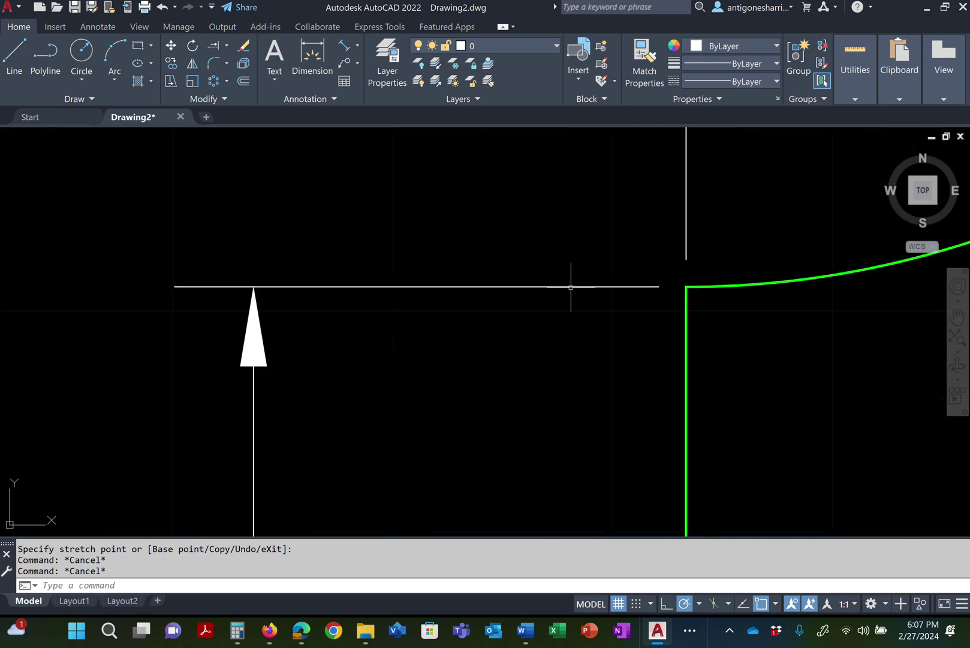
{"action": "left_click", "coordinate": [775, 293]}
{"action": "left_click", "coordinate": [559, 249]}
{"action": "scroll", "coordinate": [619, 281], "scroll_direction": "down", "scroll_amount": 5}
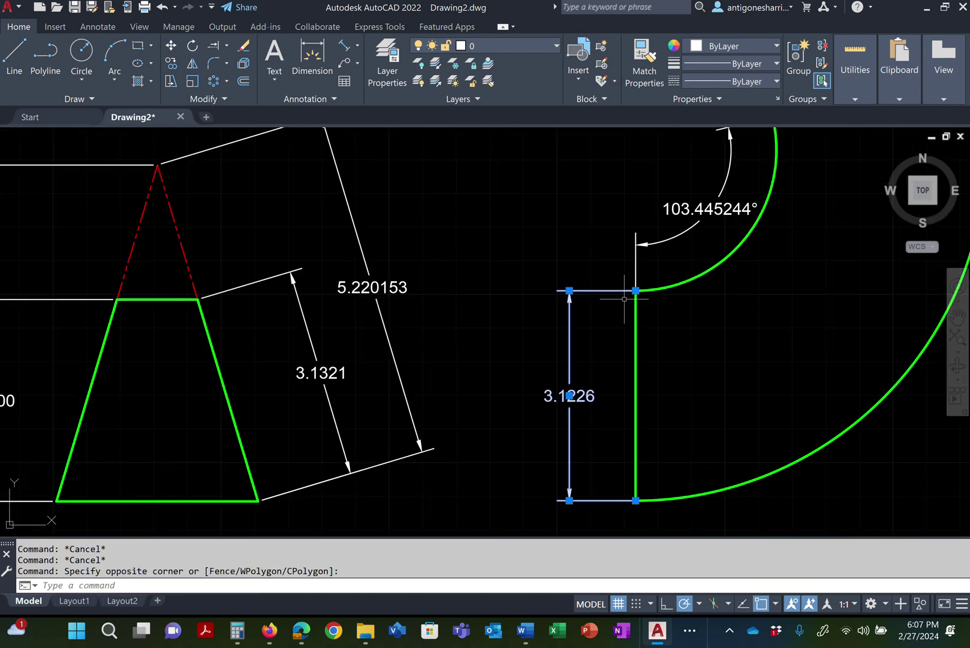
{"action": "key", "text": "Delete"}
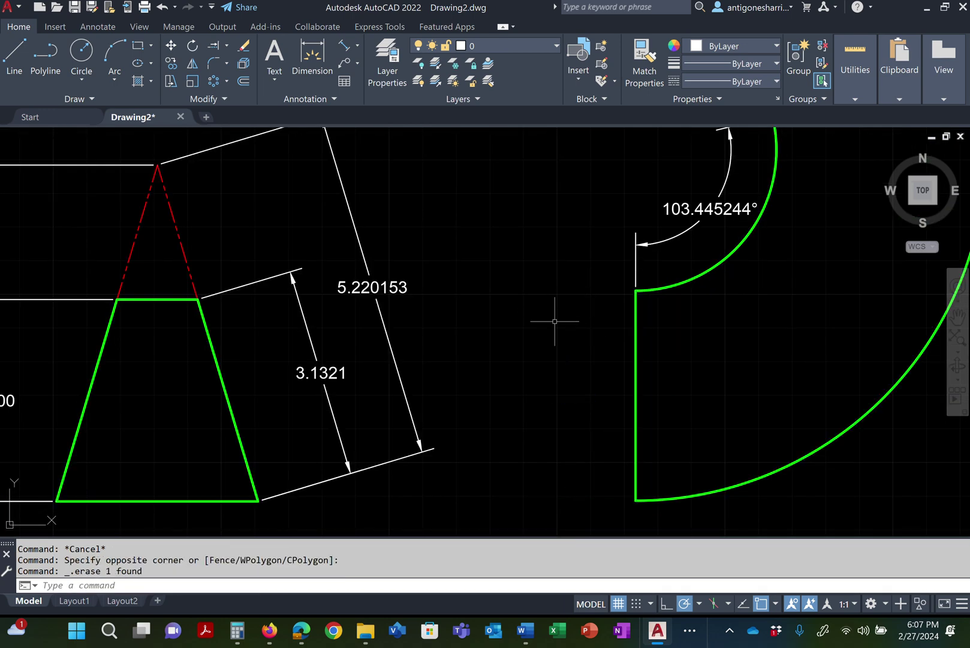
{"action": "mouse_move", "coordinate": [557, 319]}
{"action": "middle_mouse_down"}
{"action": "mouse_move", "coordinate": [429, 405]}
{"action": "mouse_move", "coordinate": [451, 386]}
{"action": "middle_mouse_up"}
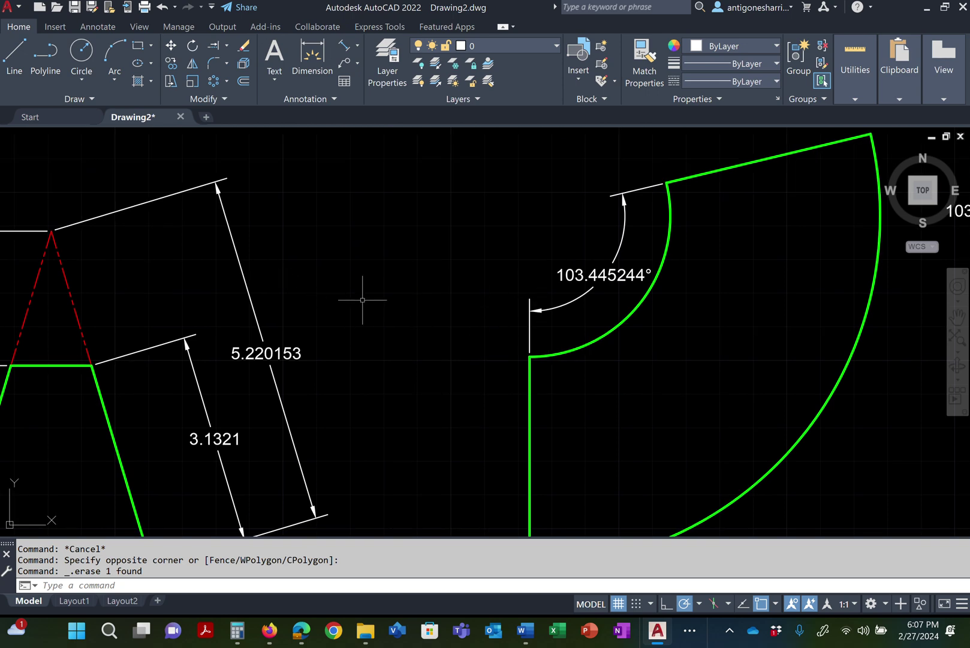
Undo back through the dimensions, green matching, trim, circle, rotation and line copy
{"action": "left_click", "coordinate": [163, 8]}
{"action": "left_click", "coordinate": [163, 8]}
{"action": "left_click", "coordinate": [163, 8]}
{"action": "left_click", "coordinate": [163, 8]}
{"action": "left_click", "coordinate": [163, 8]}
{"action": "left_click", "coordinate": [163, 8]}
{"action": "left_click", "coordinate": [163, 8]}
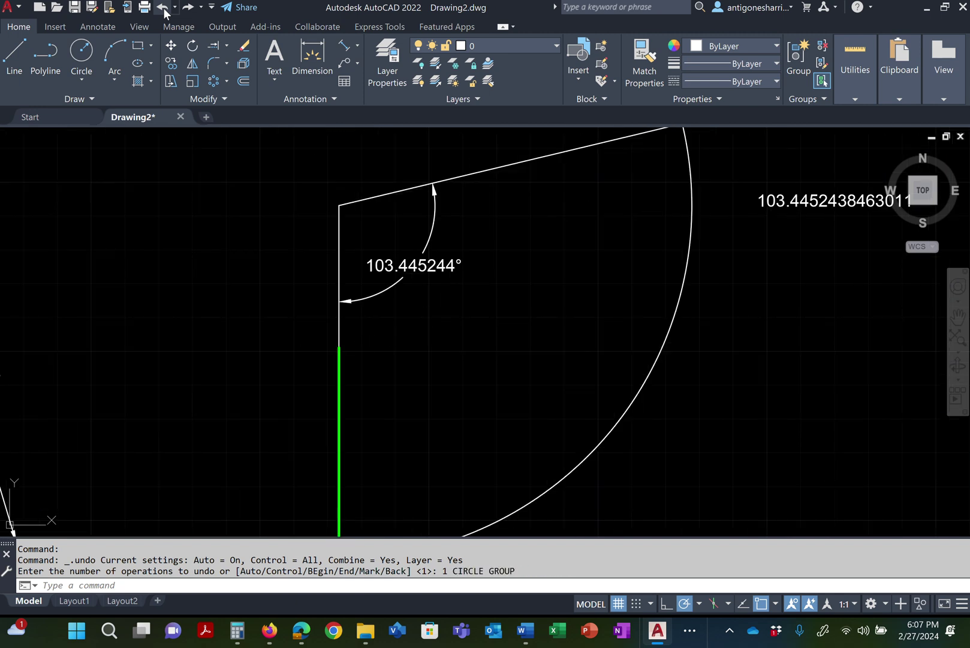
{"action": "left_click", "coordinate": [164, 8]}
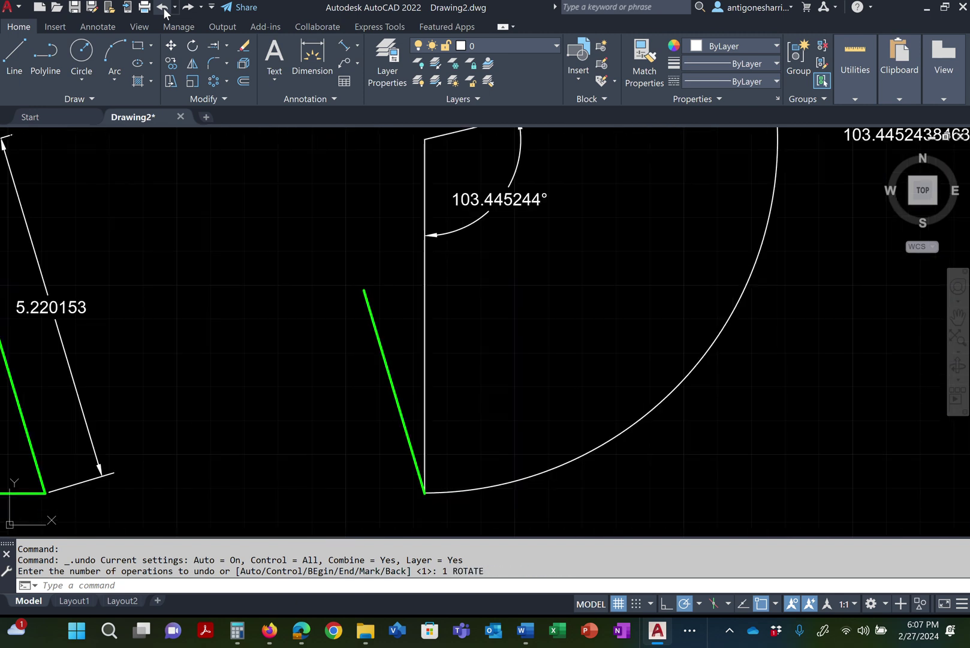
{"action": "left_click", "coordinate": [164, 8]}
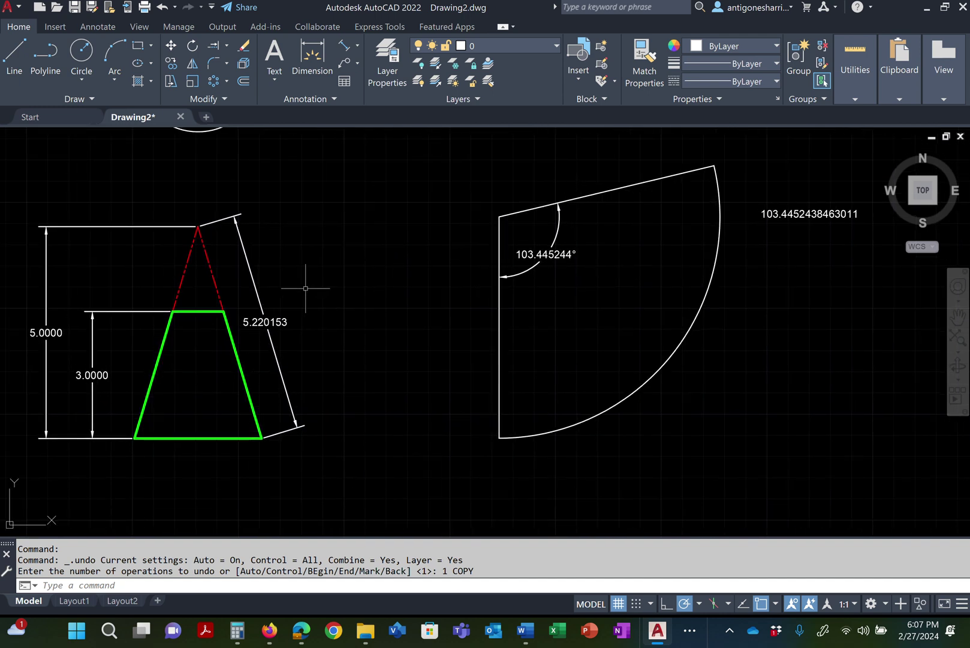
Add a vertical 5.2202 dimension along the wedge's straight edge, left of the sector
{"action": "left_click", "coordinate": [347, 48]}
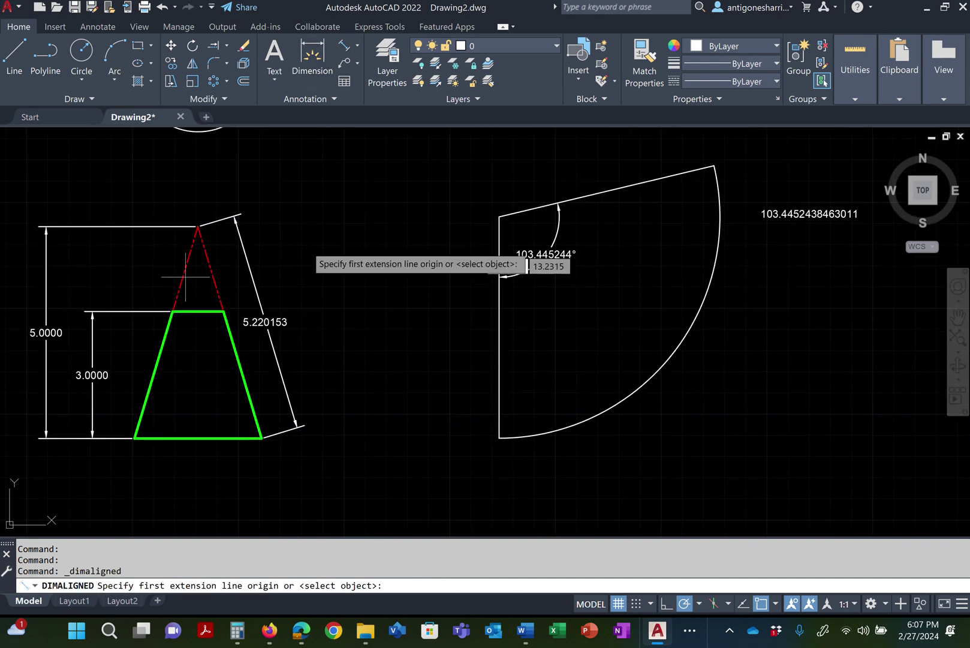
{"action": "left_click", "coordinate": [498, 216]}
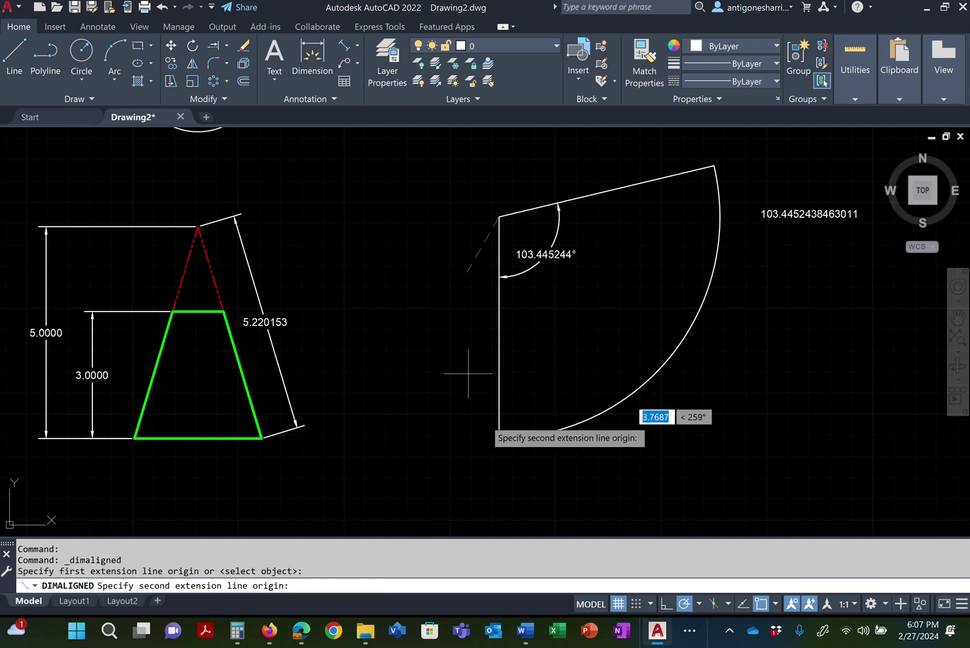
{"action": "left_click", "coordinate": [498, 438]}
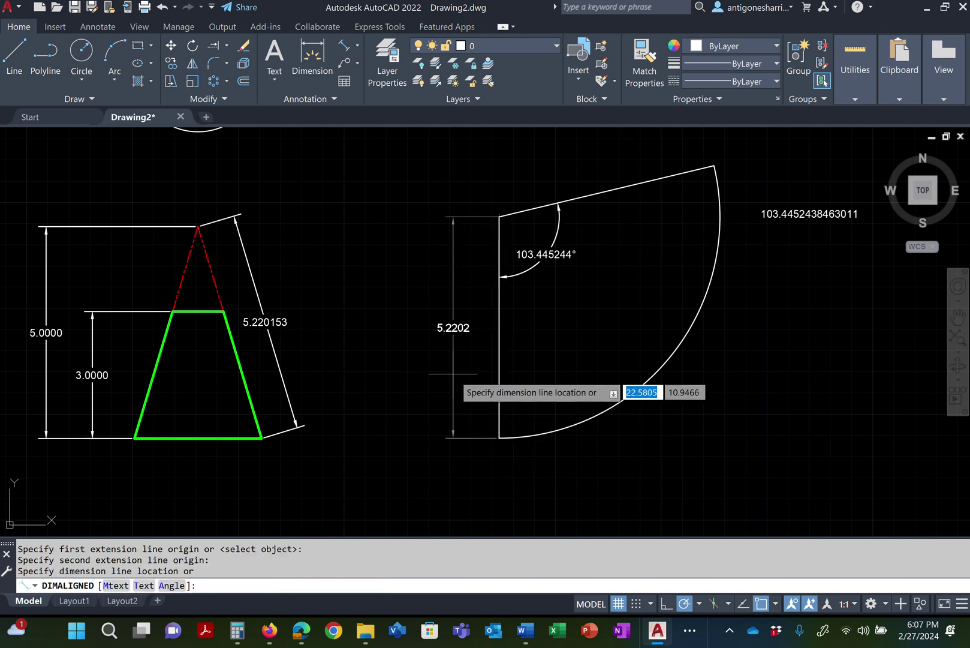
{"action": "left_click", "coordinate": [403, 372]}
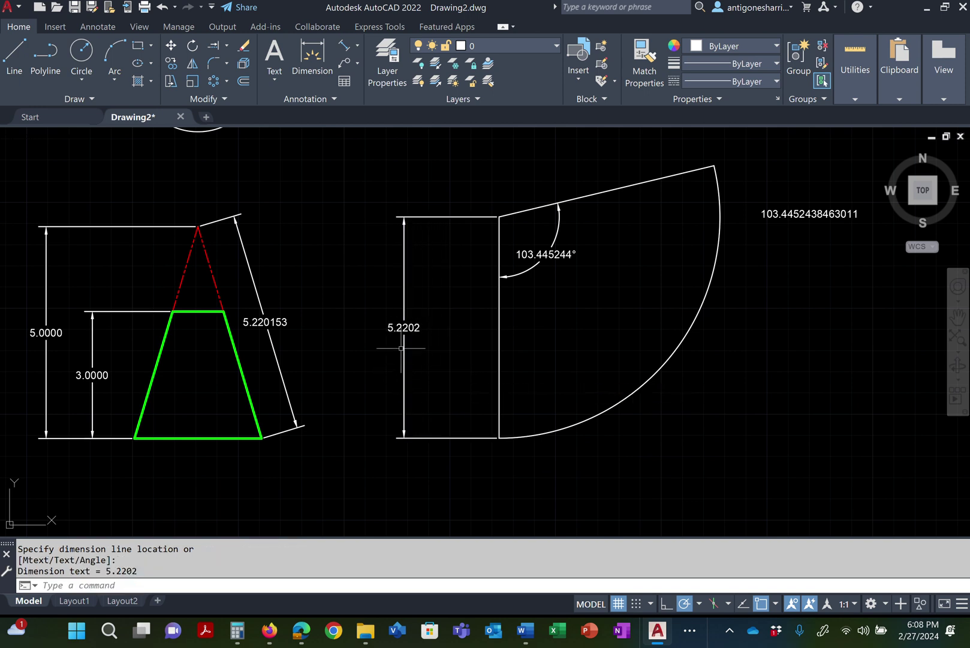
{"action": "key", "text": "Escape"}
{"action": "key", "text": "Escape"}
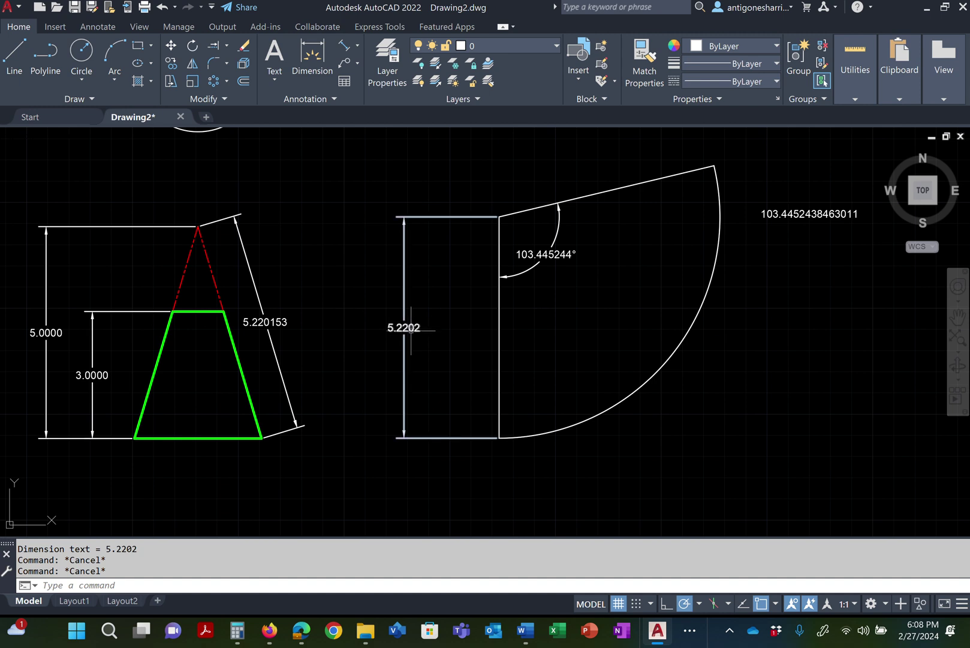
Set that dimension's precision to 0.000000 so it reads 5.220153
{"action": "left_click", "coordinate": [410, 320]}
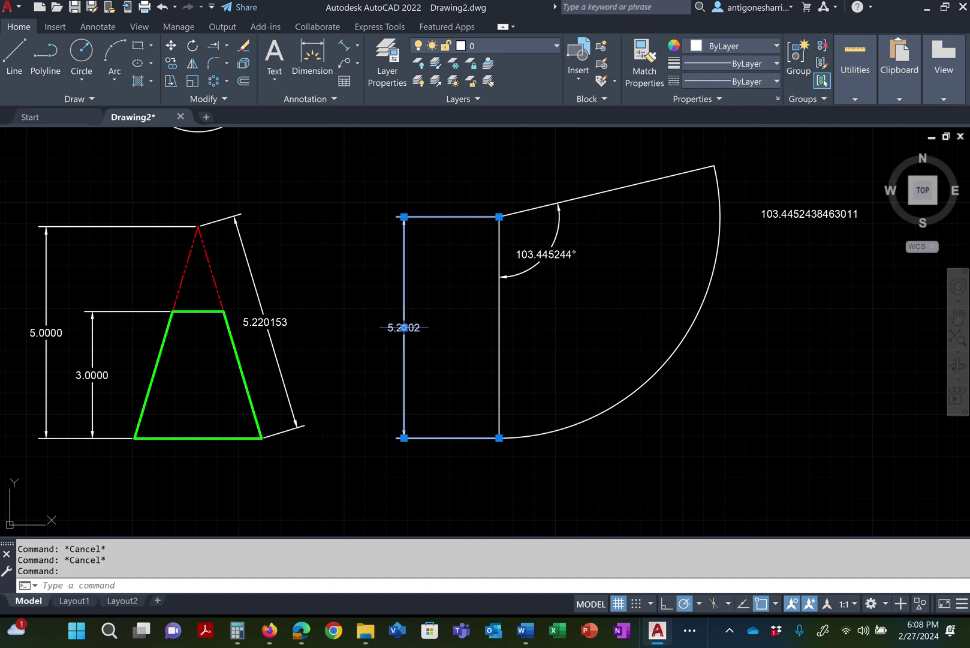
{"action": "right_click", "coordinate": [410, 320]}
{"action": "mouse_move", "coordinate": [480, 245]}
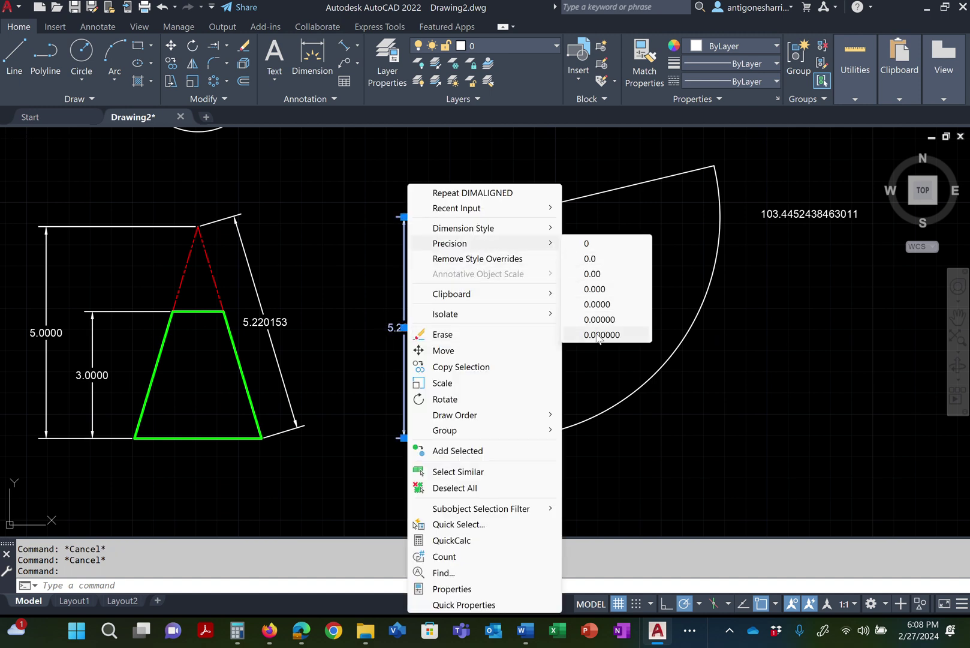
{"action": "left_click", "coordinate": [568, 333]}
{"action": "scroll", "coordinate": [397, 349], "scroll_direction": "up", "scroll_amount": 2}
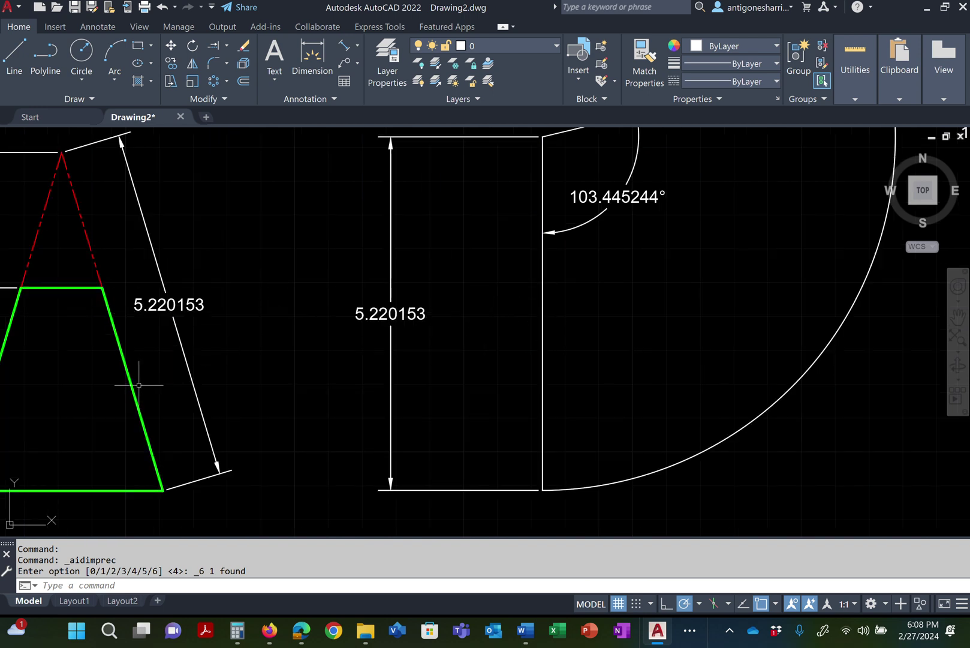
Start copying the trapezoid's green slanted side with COPY, then cancel it
{"action": "type", "text": "opy"}
{"action": "key", "text": "Return"}
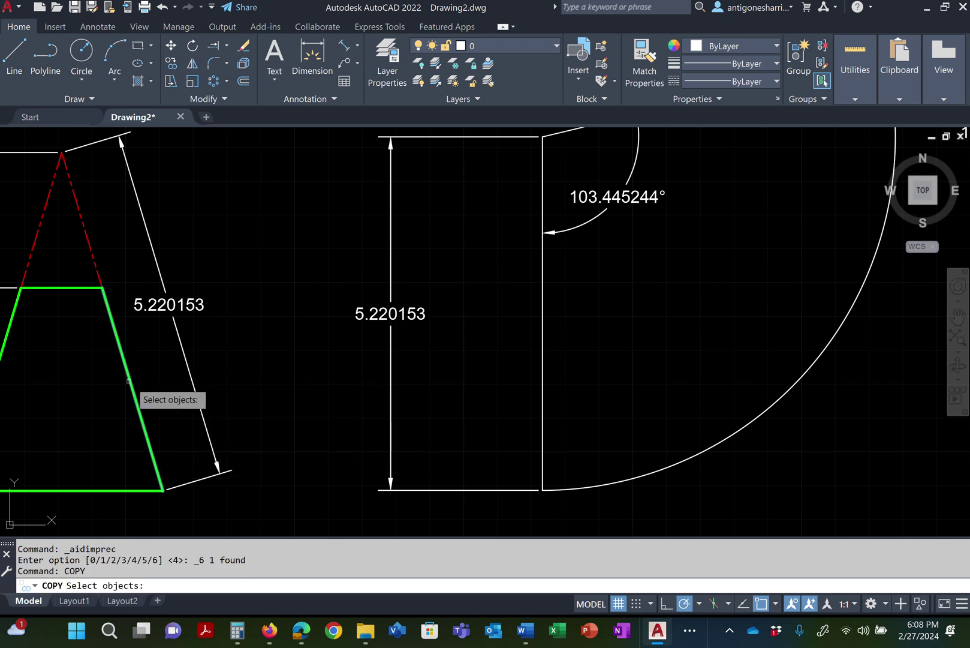
{"action": "left_click", "coordinate": [136, 399]}
{"action": "key", "text": "Return"}
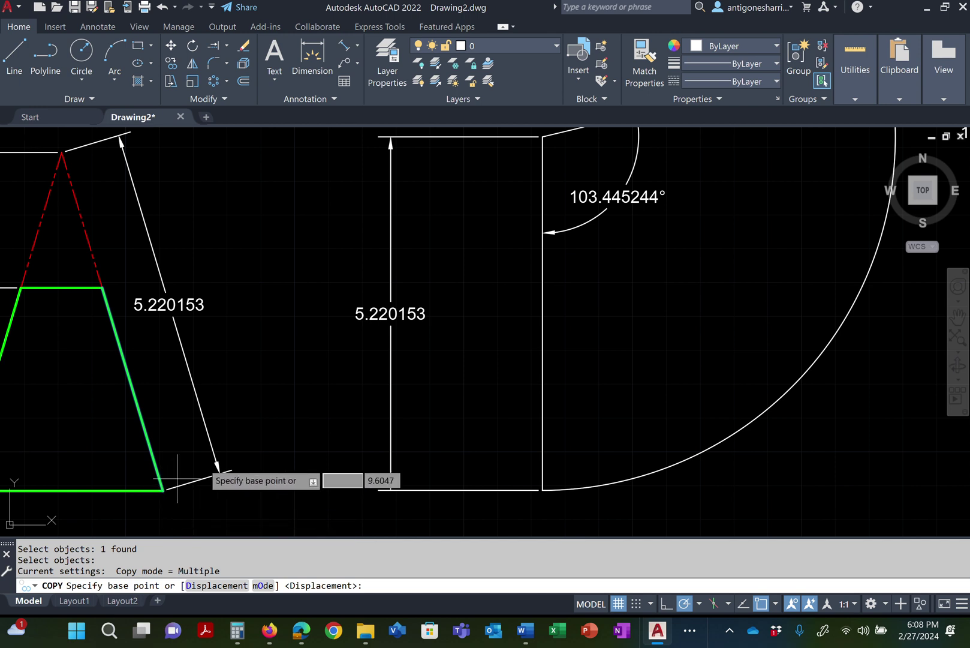
{"action": "key", "text": "Escape"}
{"action": "right_click", "coordinate": [276, 245]}
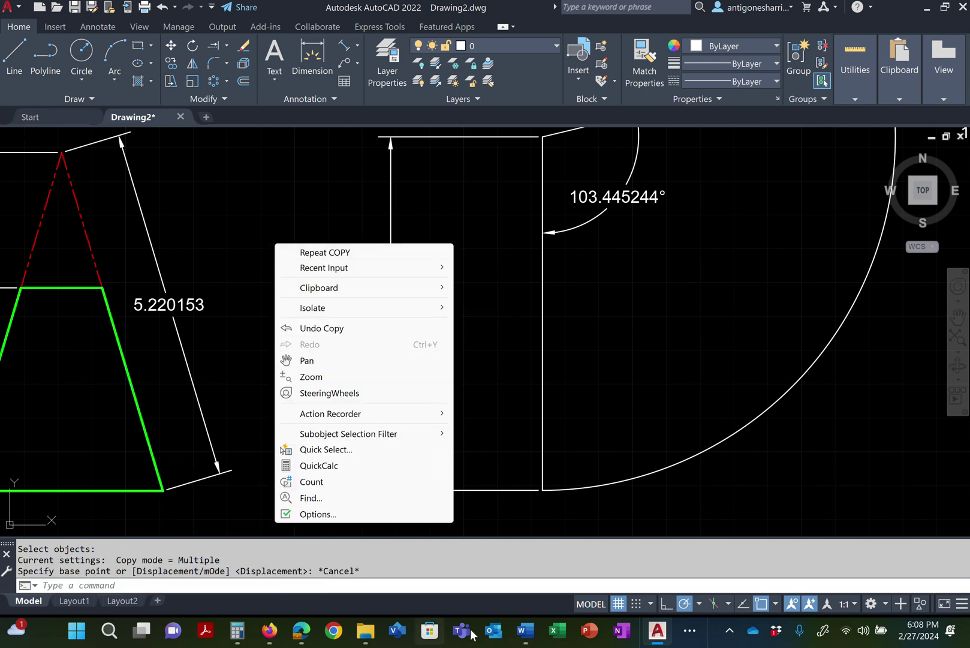
Toggle polar tracking off and back on, then bring up its Tracking Settings
{"action": "left_click", "coordinate": [687, 607]}
{"action": "left_click", "coordinate": [686, 608]}
{"action": "right_click", "coordinate": [687, 608]}
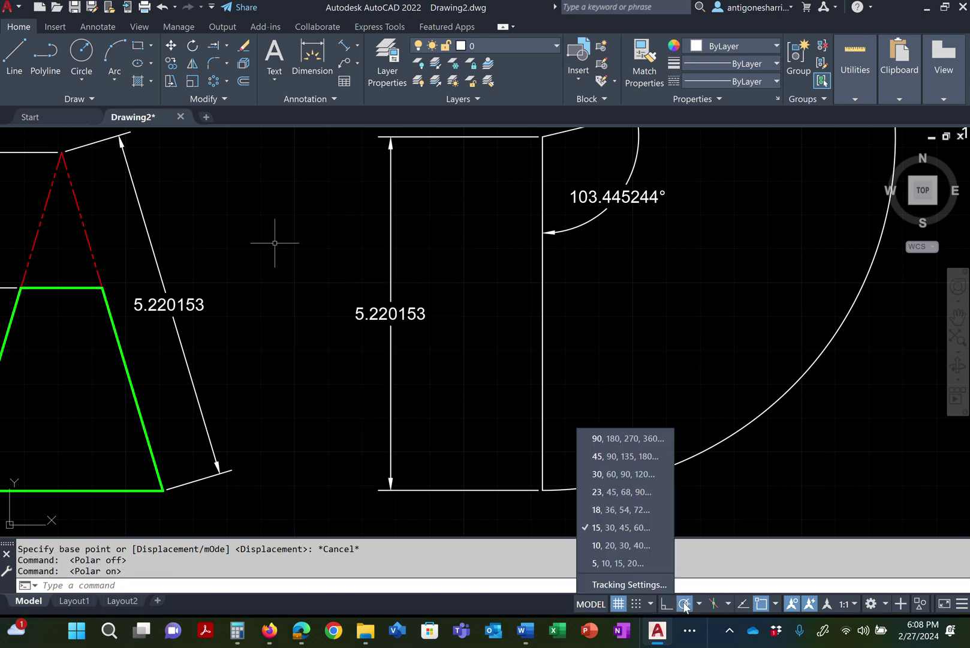
{"action": "left_click", "coordinate": [620, 585]}
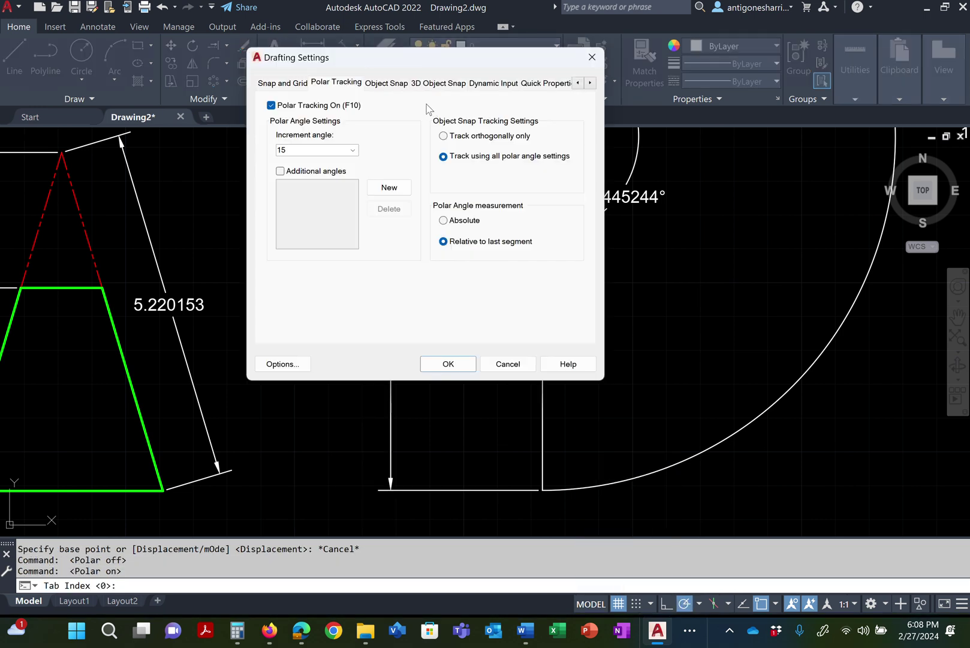
Uncheck the Center and Intersection object snaps, keep Endpoint, and confirm with OK
{"action": "left_click", "coordinate": [387, 83]}
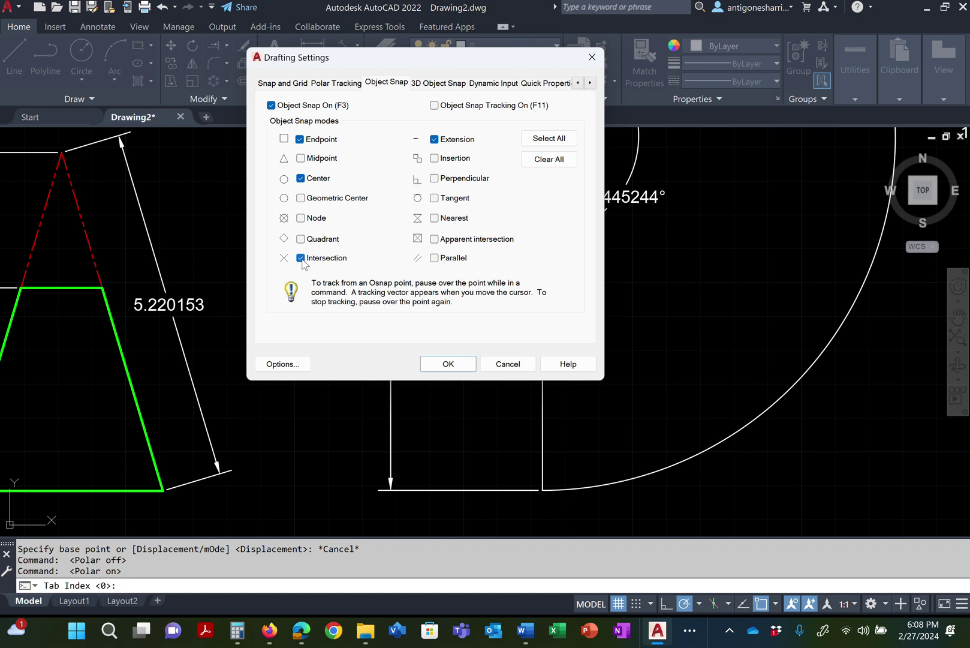
{"action": "left_click", "coordinate": [300, 179]}
{"action": "left_click", "coordinate": [300, 258]}
{"action": "left_click", "coordinate": [450, 365]}
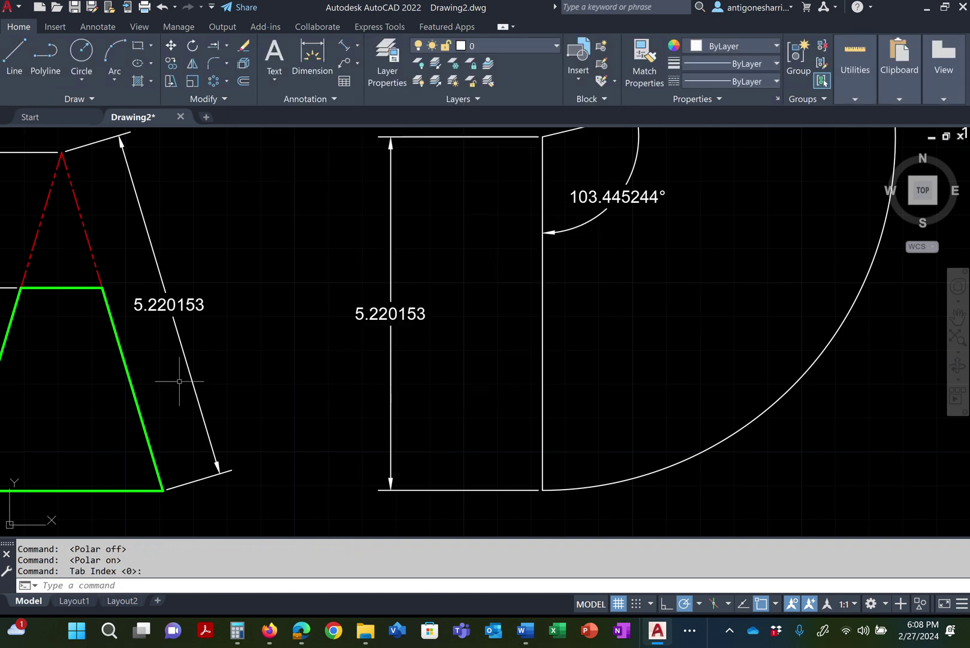
Copy the trapezoid's green slanted side to the flat pattern's lower corner
{"action": "type", "text": "copy"}
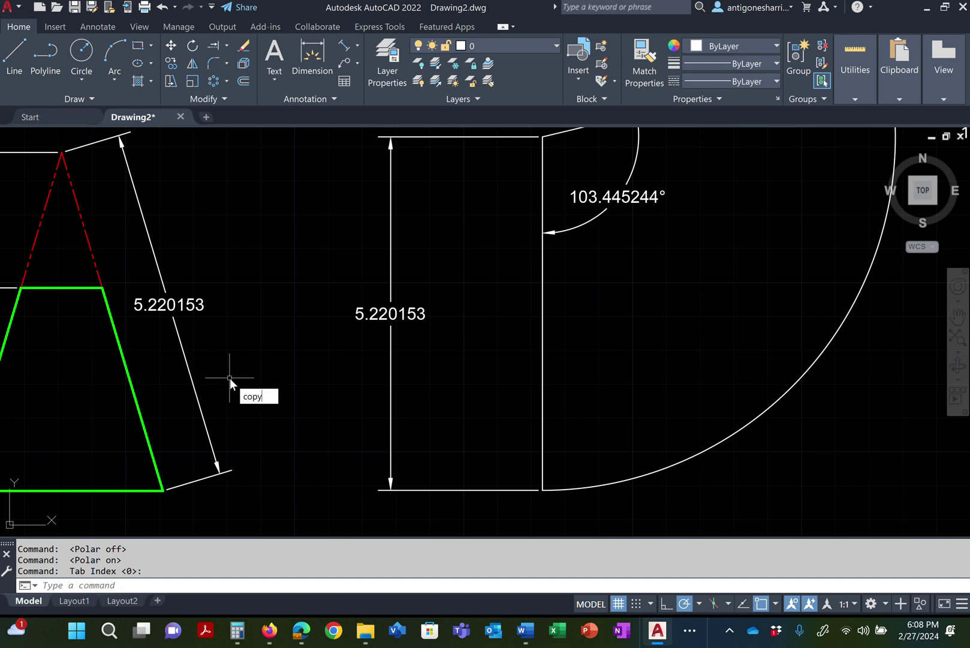
{"action": "key", "text": "Return"}
{"action": "left_click", "coordinate": [157, 474]}
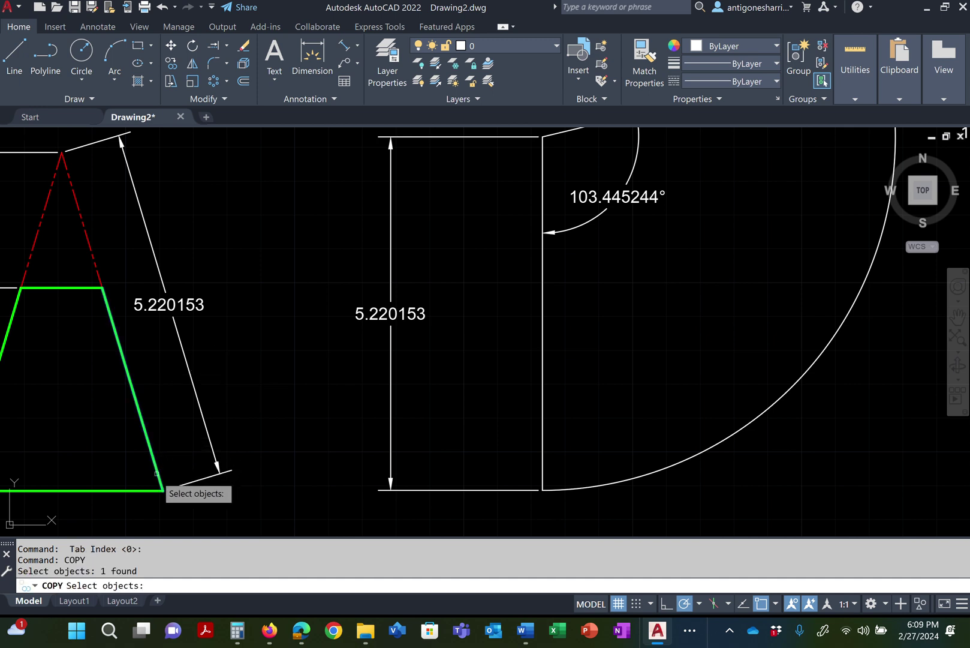
{"action": "key", "text": "Return"}
{"action": "left_click", "coordinate": [163, 490]}
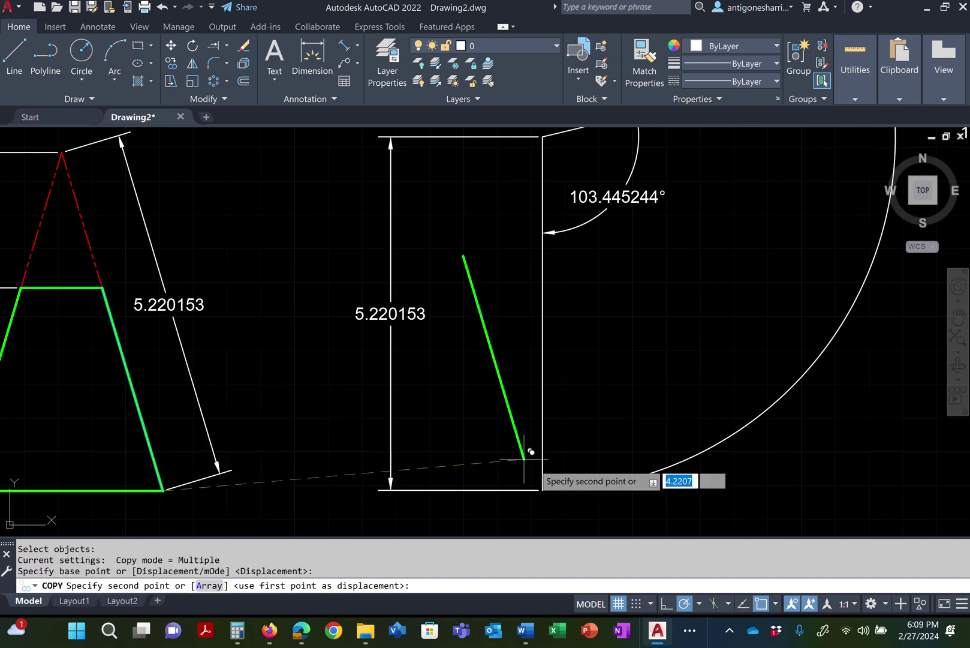
{"action": "left_click", "coordinate": [543, 490]}
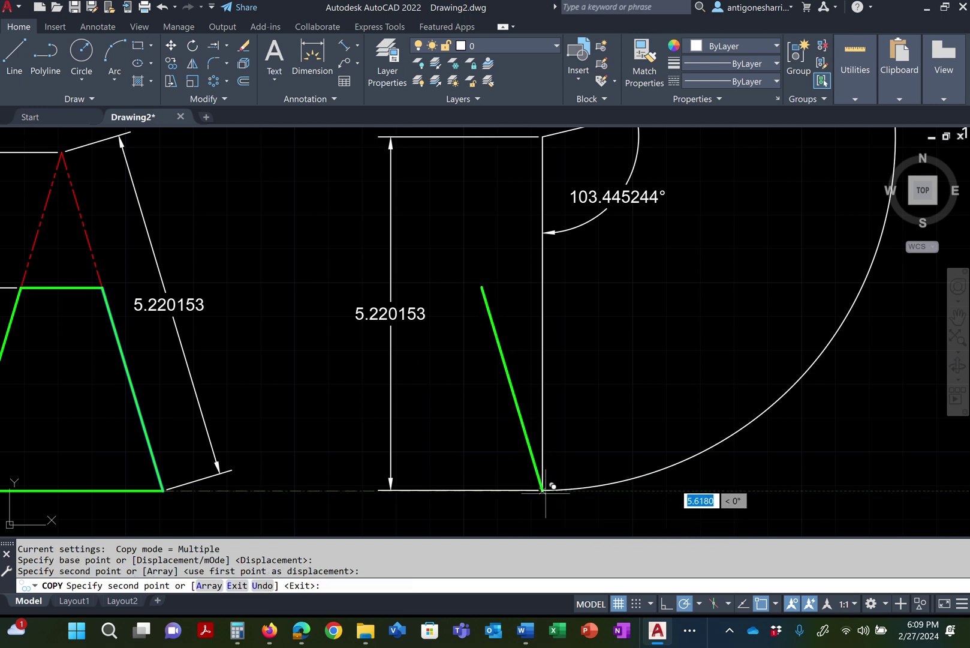
{"action": "key", "text": "Return"}
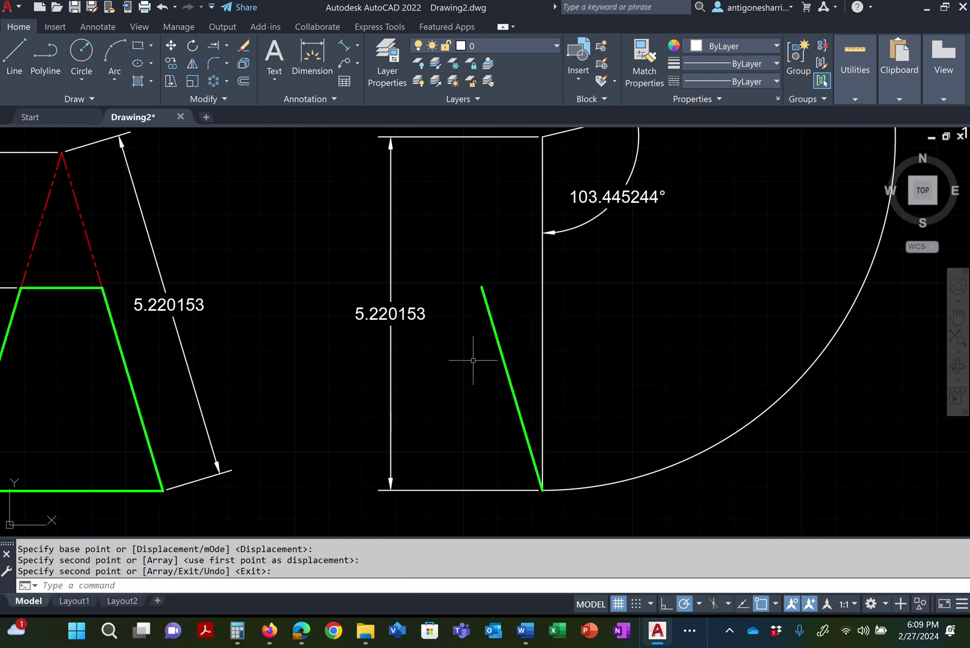
Add a 3.1321 aligned dimension along the trapezoid's green side
{"action": "left_click", "coordinate": [318, 45]}
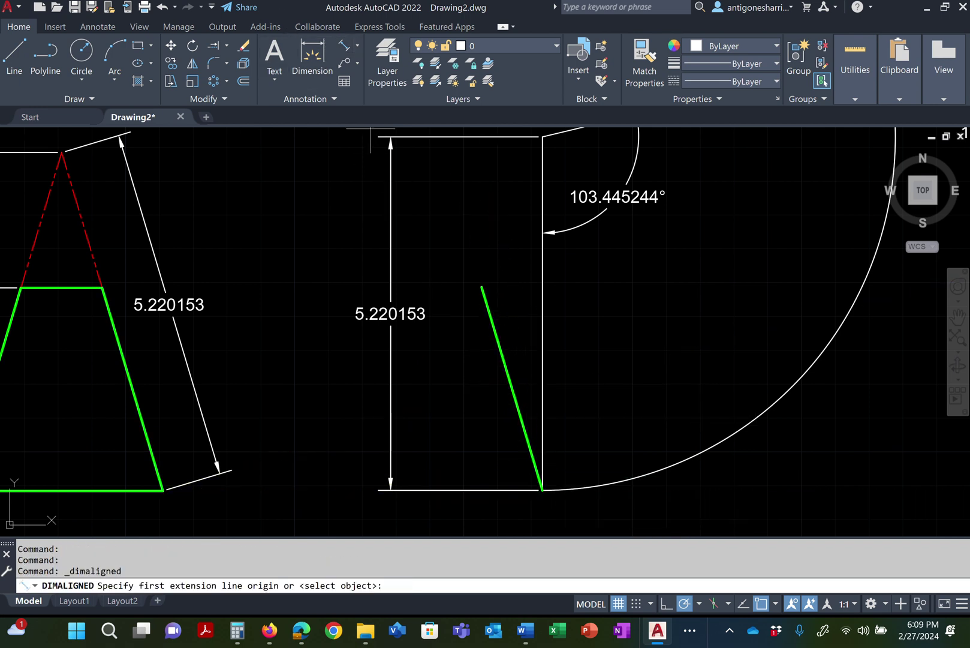
{"action": "left_click", "coordinate": [102, 287]}
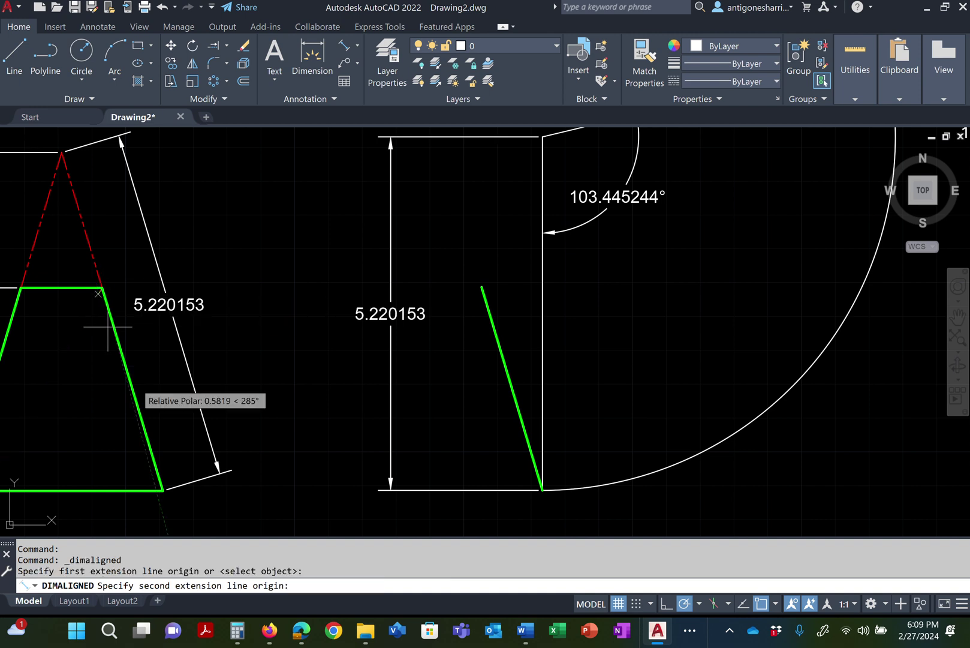
{"action": "left_click", "coordinate": [163, 489]}
{"action": "left_click", "coordinate": [178, 372]}
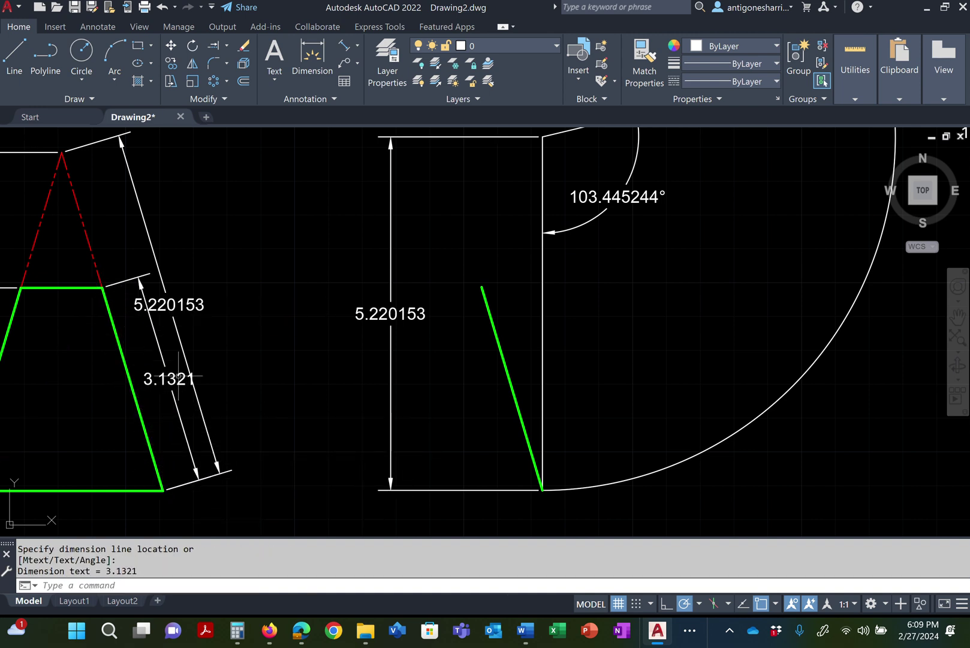
{"action": "key", "text": "Escape"}
Move the 5.220153 dimension further outward, clear of the 3.1321 dimension
{"action": "left_click", "coordinate": [183, 306]}
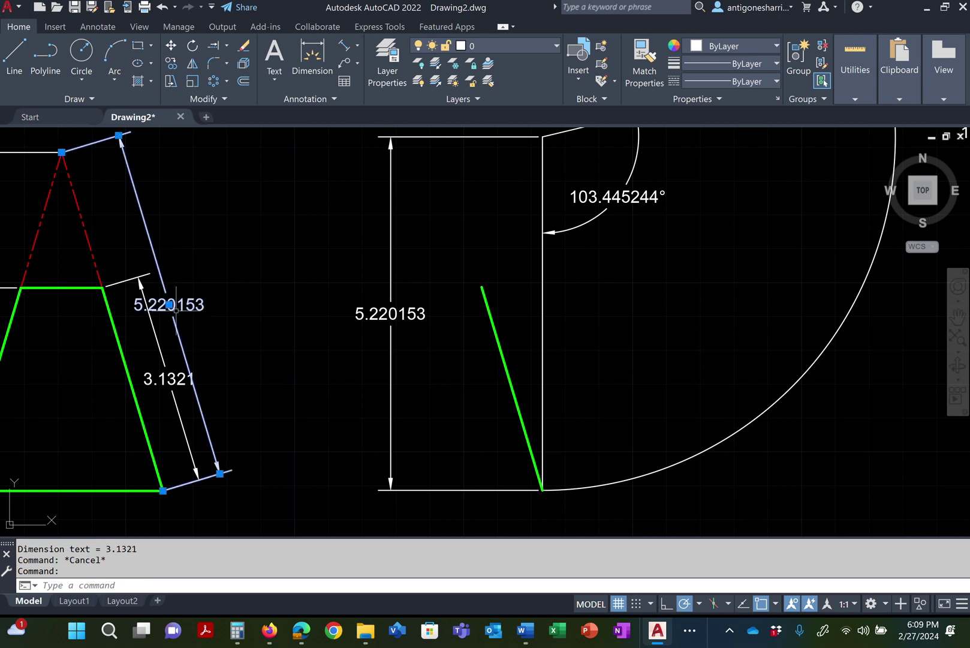
{"action": "left_click", "coordinate": [170, 304]}
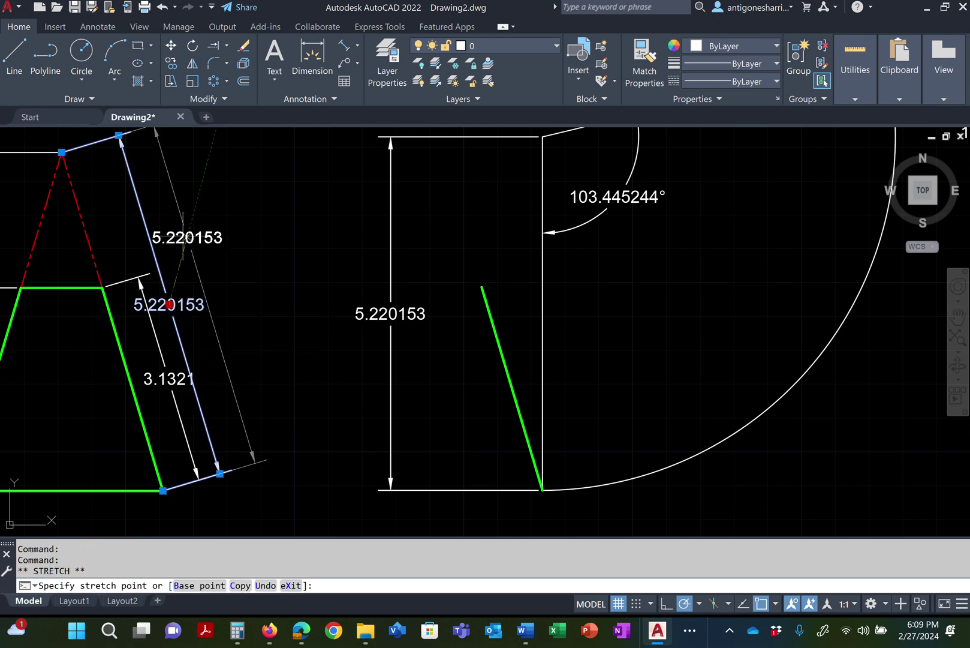
{"action": "left_click", "coordinate": [187, 237]}
{"action": "left_click", "coordinate": [171, 375]}
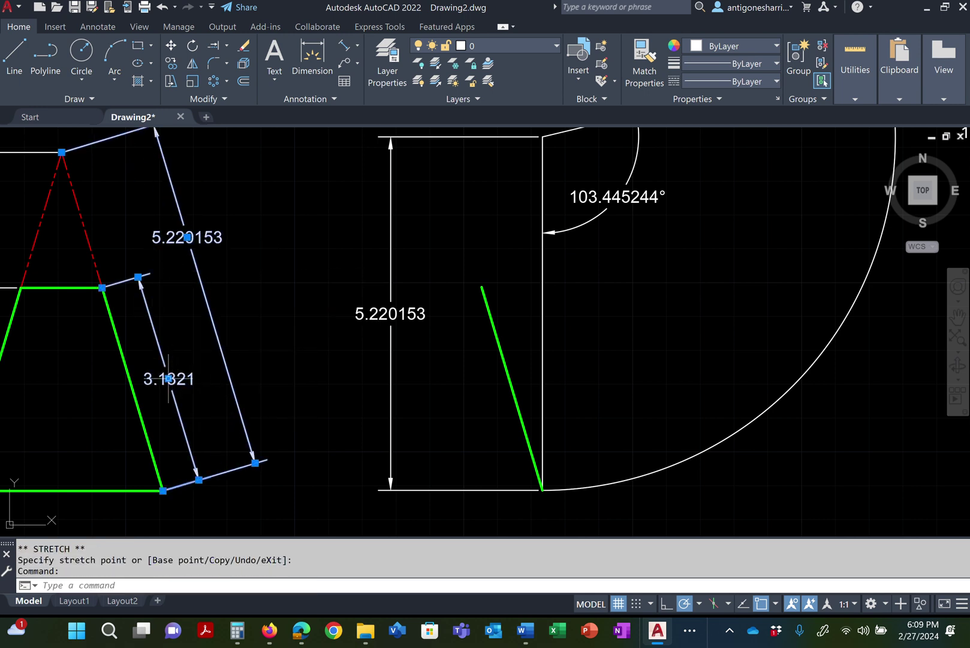
{"action": "left_click", "coordinate": [168, 378]}
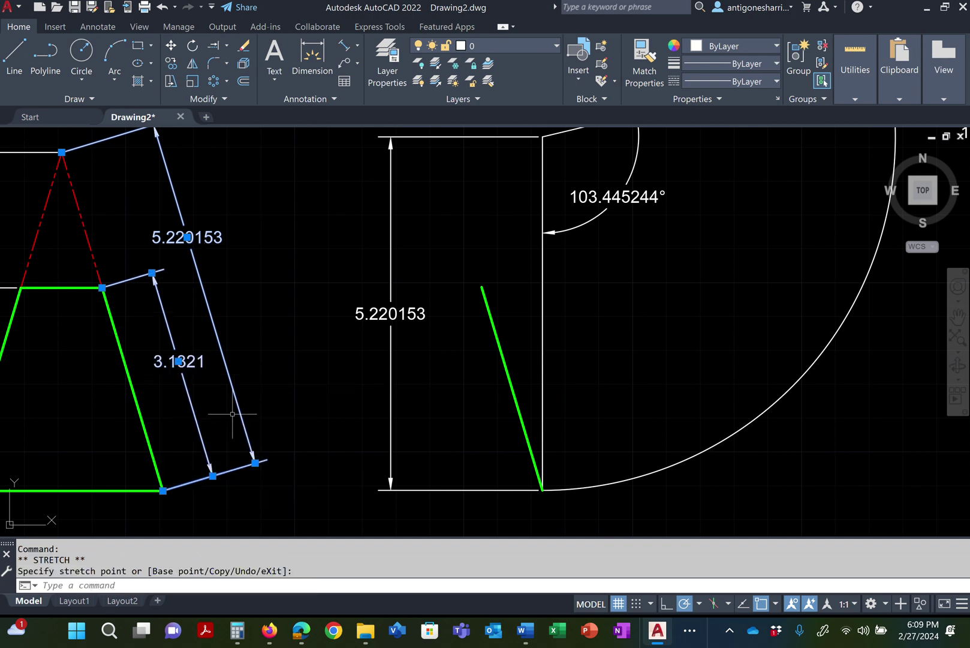
{"action": "key", "text": "Escape"}
{"action": "key", "text": "Escape"}
{"action": "scroll", "coordinate": [223, 405], "scroll_direction": "down", "scroll_amount": 3}
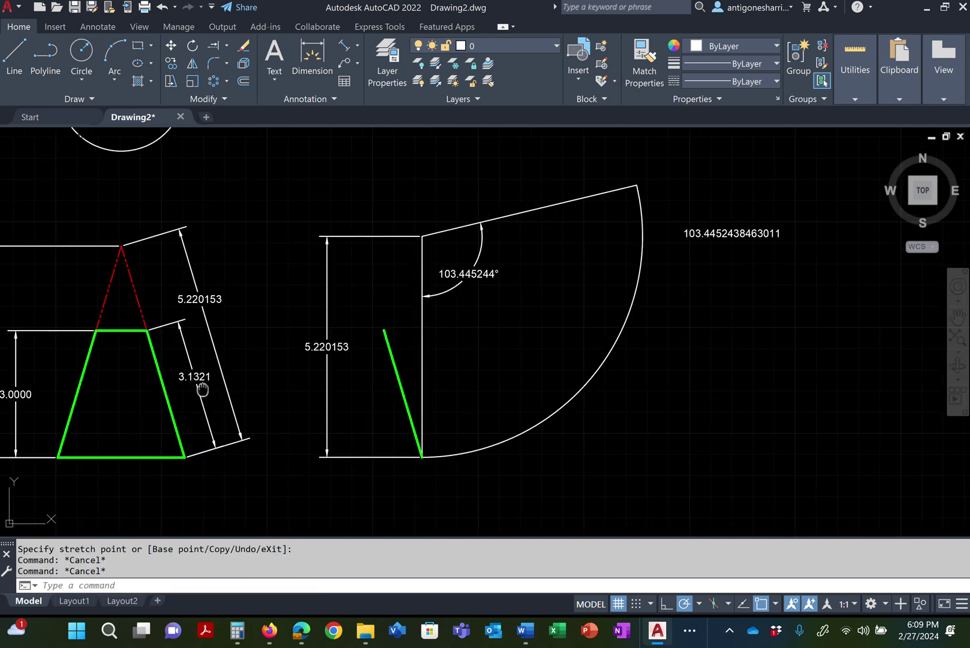
{"action": "middle_click_drag", "start_coordinate": [222, 405], "coordinate": [337, 352]}
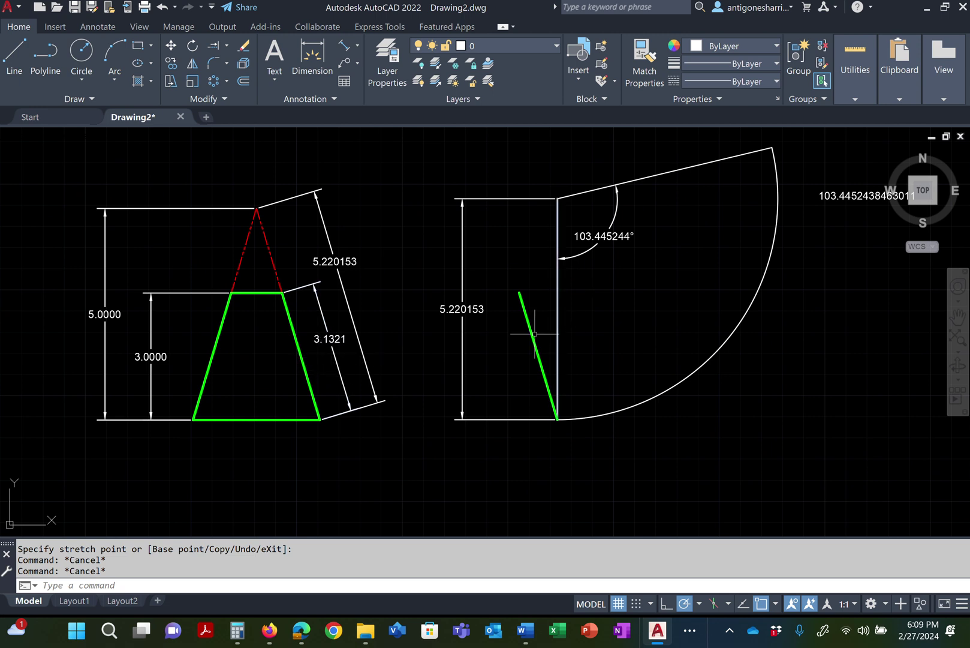
{"action": "scroll", "coordinate": [516, 354], "scroll_direction": "down", "scroll_amount": 2}
{"action": "scroll", "coordinate": [540, 374], "scroll_direction": "up", "scroll_amount": 4}
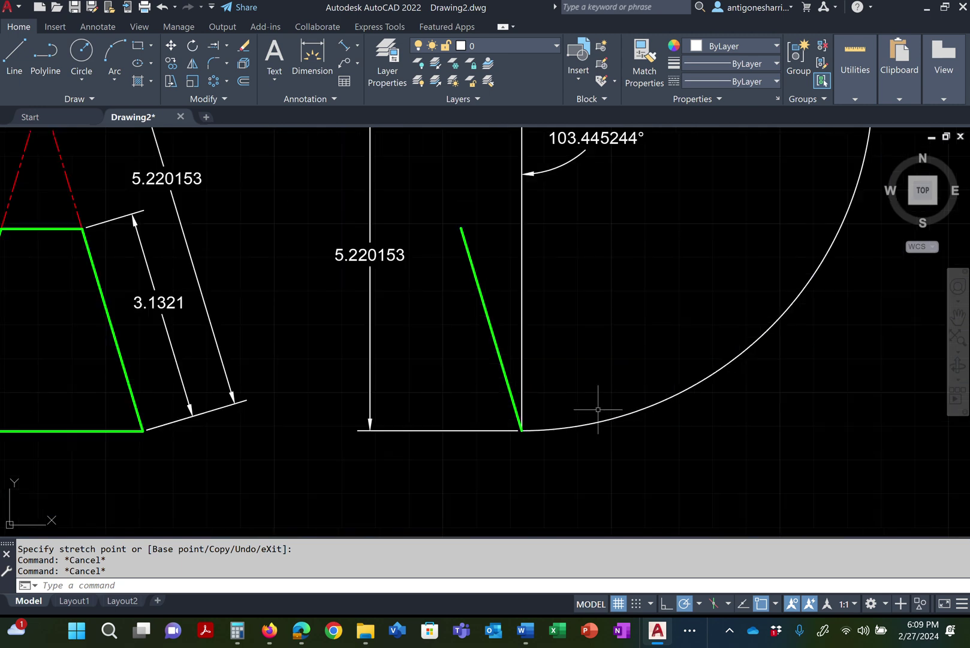
Begin a DAL aligned dimension on the copied green line, then cancel it
{"action": "type", "text": "dal"}
{"action": "key", "text": "Return"}
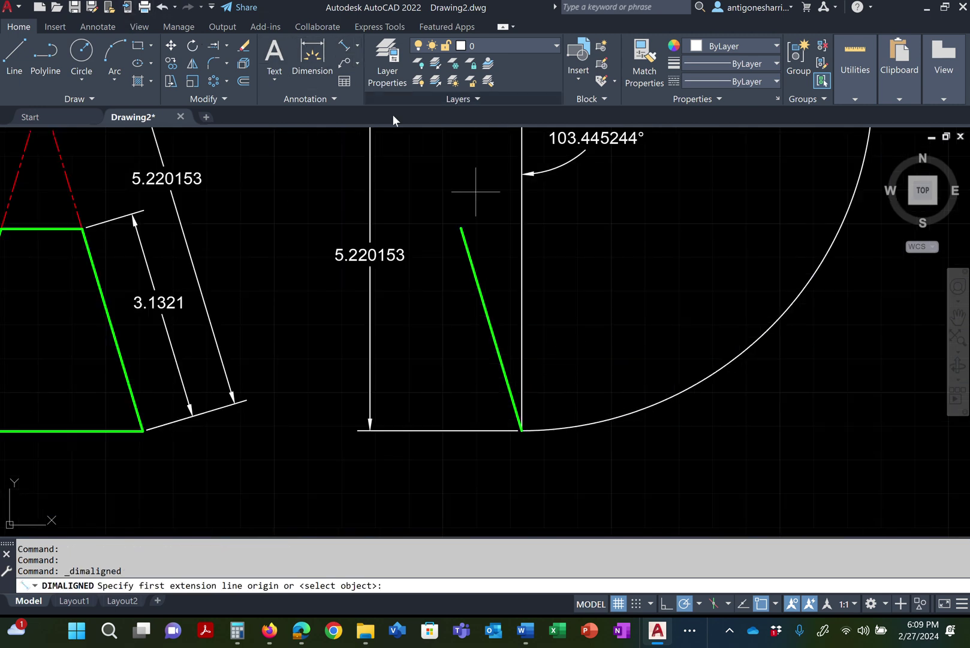
{"action": "left_click", "coordinate": [461, 226]}
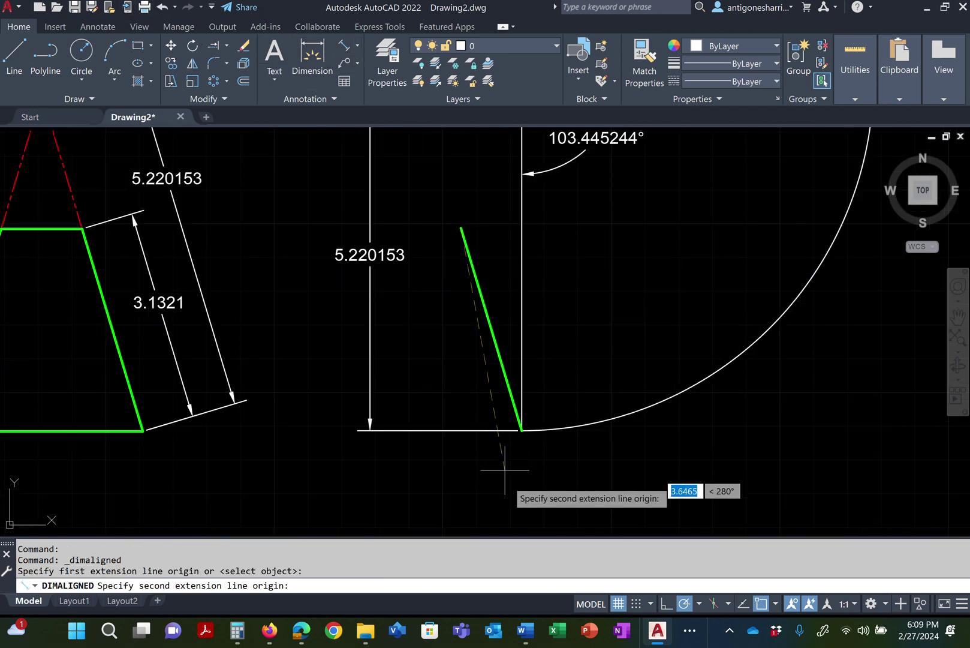
{"action": "left_click", "coordinate": [522, 429]}
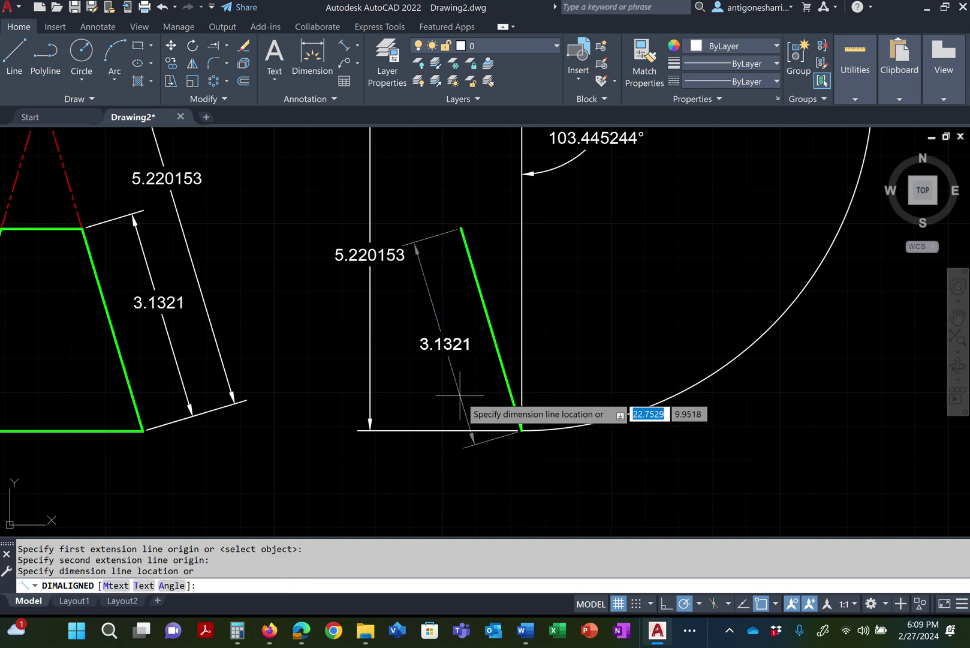
{"action": "key", "text": "Escape"}
{"action": "key", "text": "Escape"}
{"action": "key", "text": "Escape"}
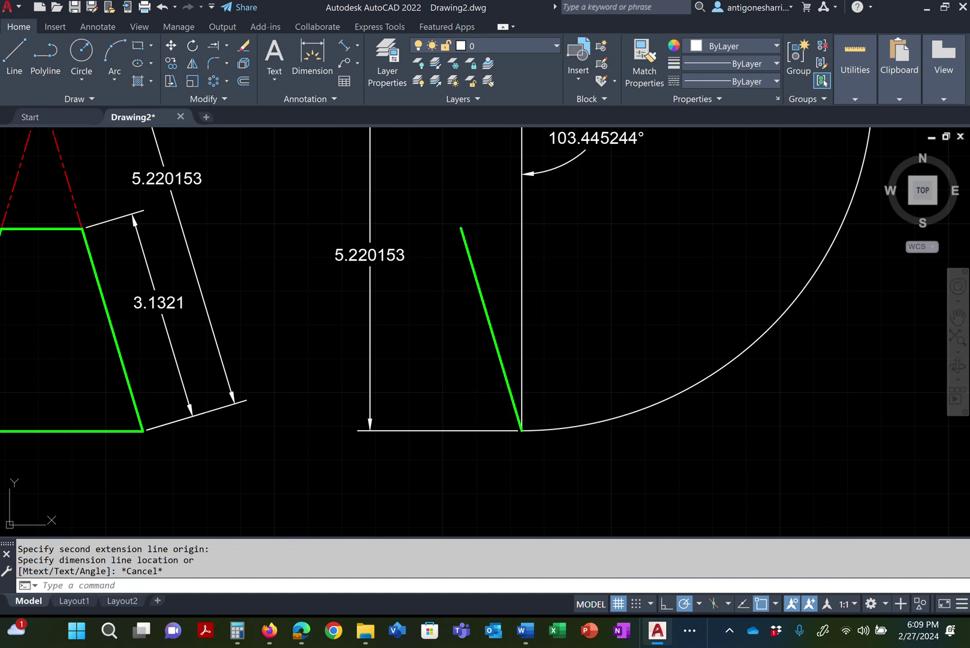
Rotate the copied green line by reference about its lower end so it stands vertical
{"action": "type", "text": "ro"}
{"action": "key", "text": "Return"}
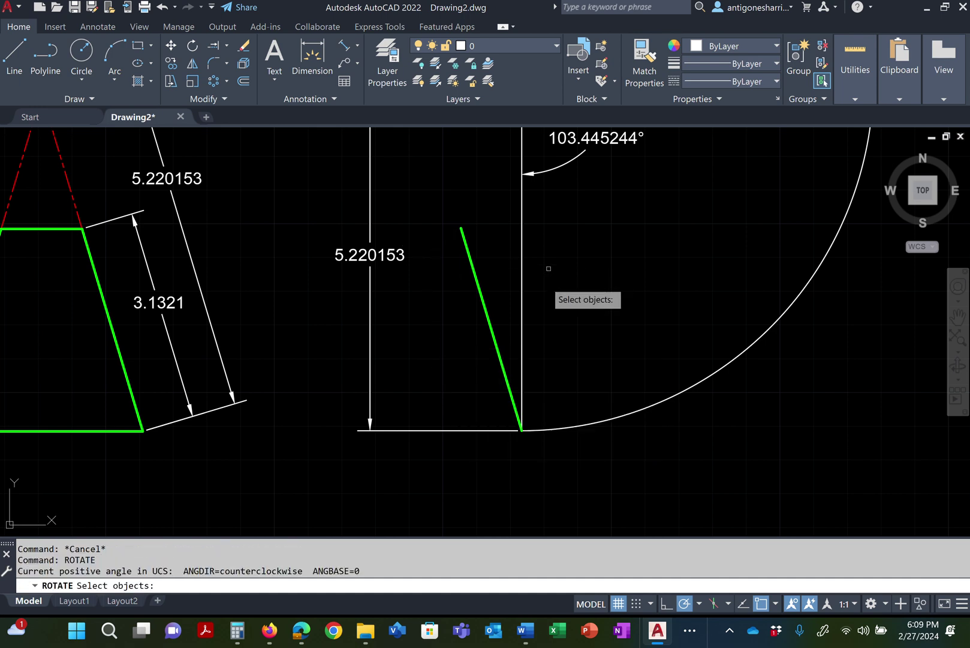
{"action": "left_click", "coordinate": [488, 319]}
{"action": "key", "text": "Return"}
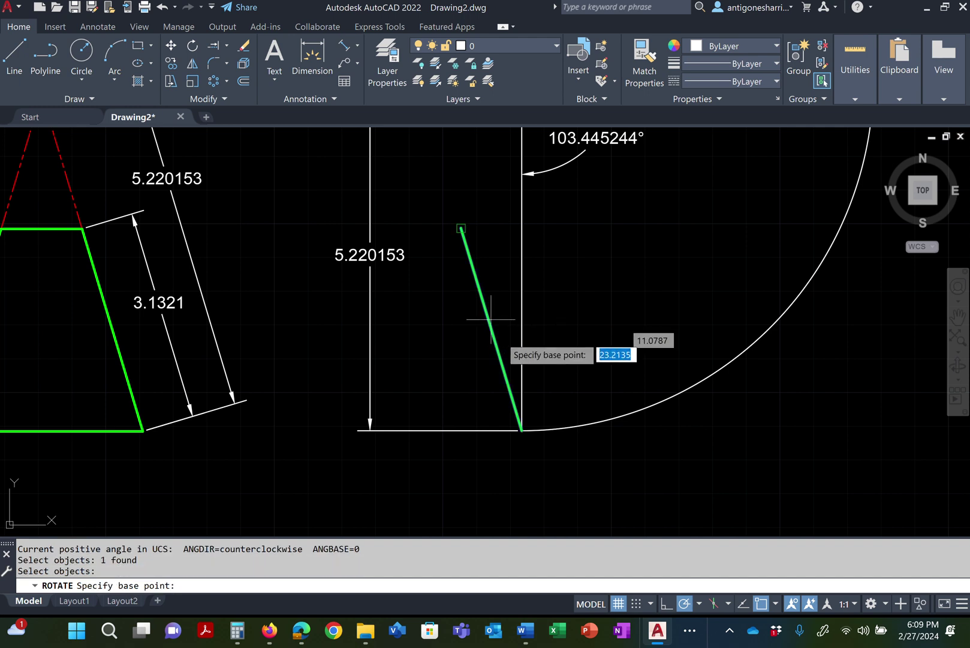
{"action": "left_click", "coordinate": [523, 429]}
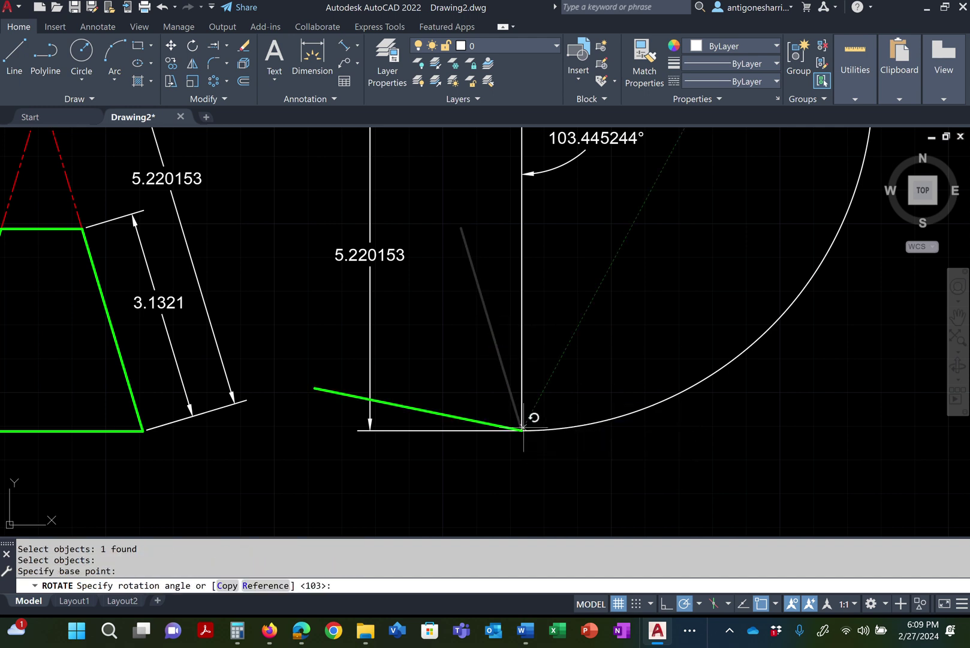
{"action": "right_click", "coordinate": [519, 339]}
{"action": "left_click", "coordinate": [560, 417]}
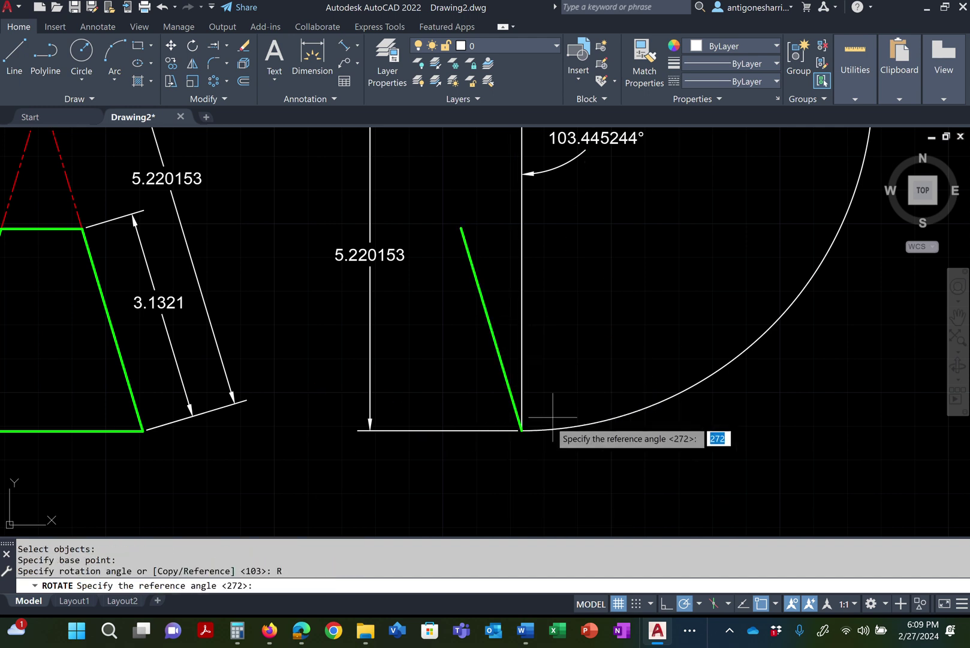
{"action": "left_click", "coordinate": [522, 430]}
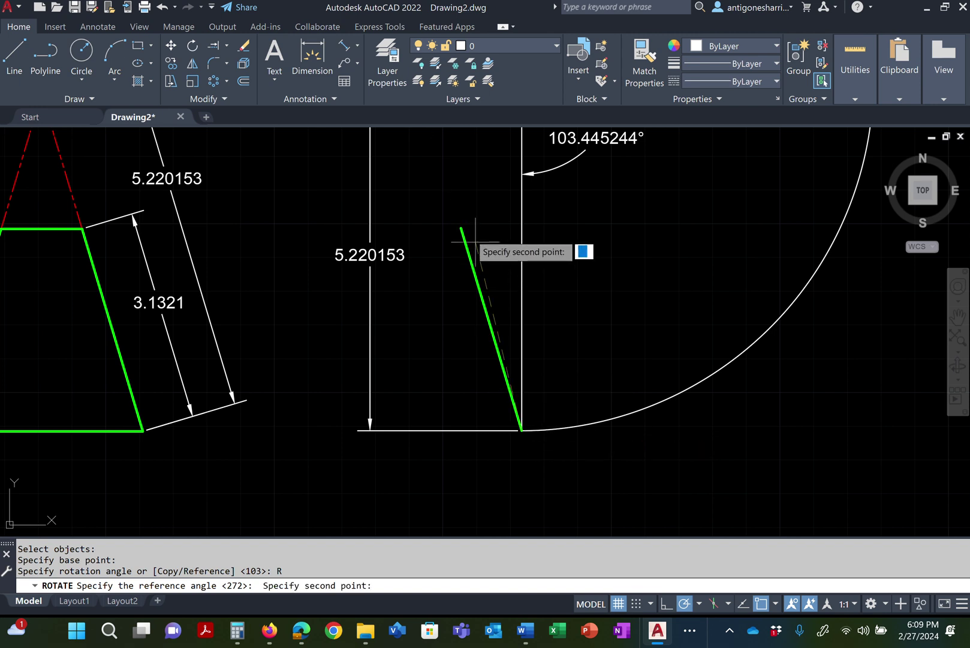
{"action": "left_click", "coordinate": [461, 228]}
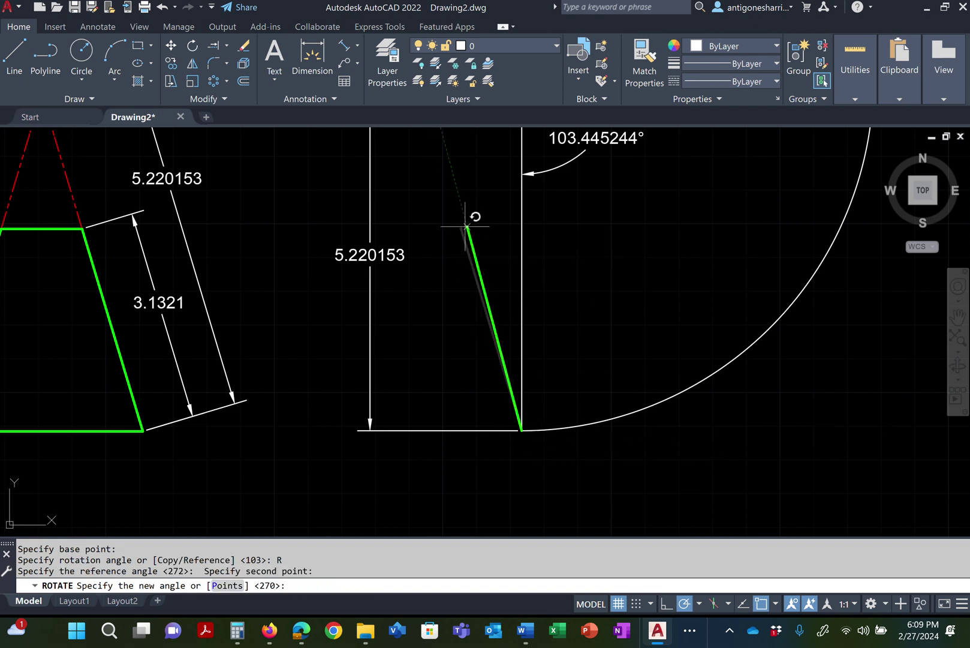
{"action": "left_click", "coordinate": [522, 210]}
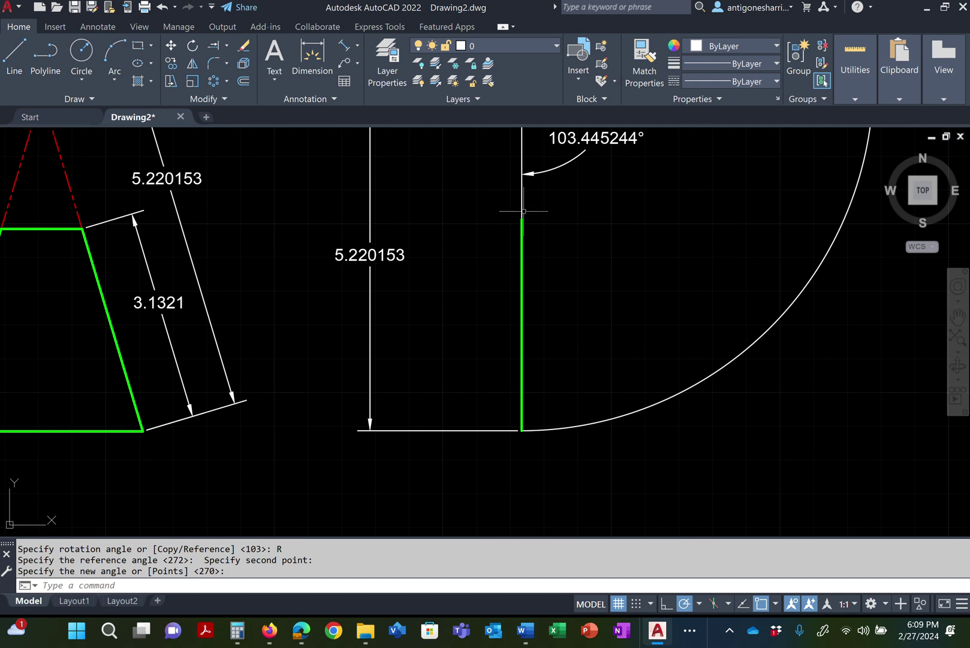
Erase the leftover white vertical line
{"action": "scroll", "coordinate": [524, 211], "scroll_direction": "down", "scroll_amount": 2}
{"action": "mouse_move", "coordinate": [524, 223]}
{"action": "middle_mouse_down"}
{"action": "mouse_move", "coordinate": [552, 240]}
{"action": "mouse_move", "coordinate": [435, 336]}
{"action": "mouse_move", "coordinate": [428, 303]}
{"action": "middle_mouse_up"}
{"action": "scroll", "coordinate": [428, 304], "scroll_direction": "up", "scroll_amount": 3}
{"action": "scroll", "coordinate": [428, 303], "scroll_direction": "up", "scroll_amount": 2}
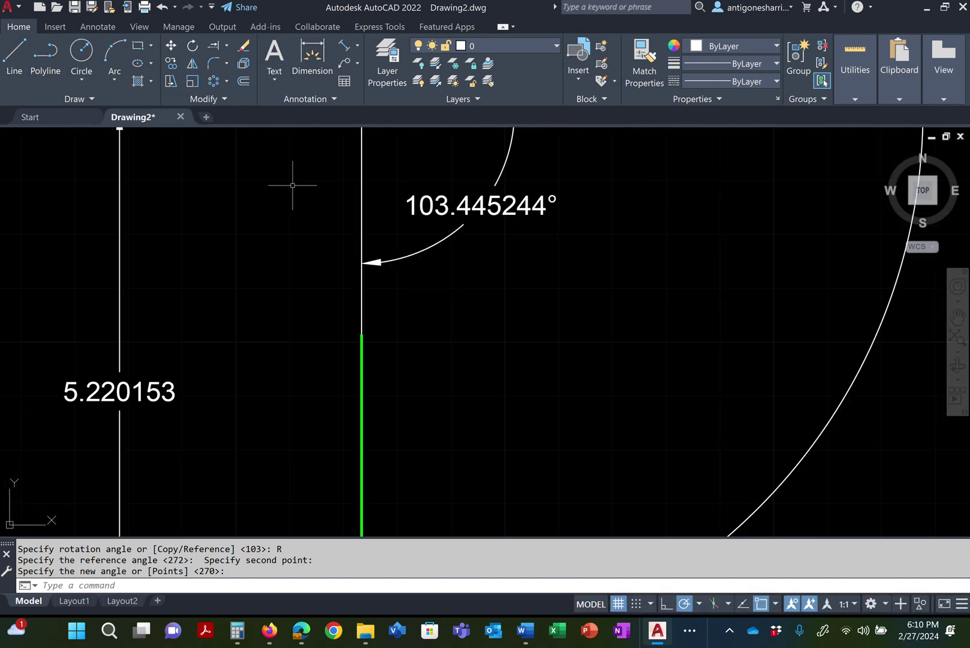
{"action": "left_click", "coordinate": [360, 182]}
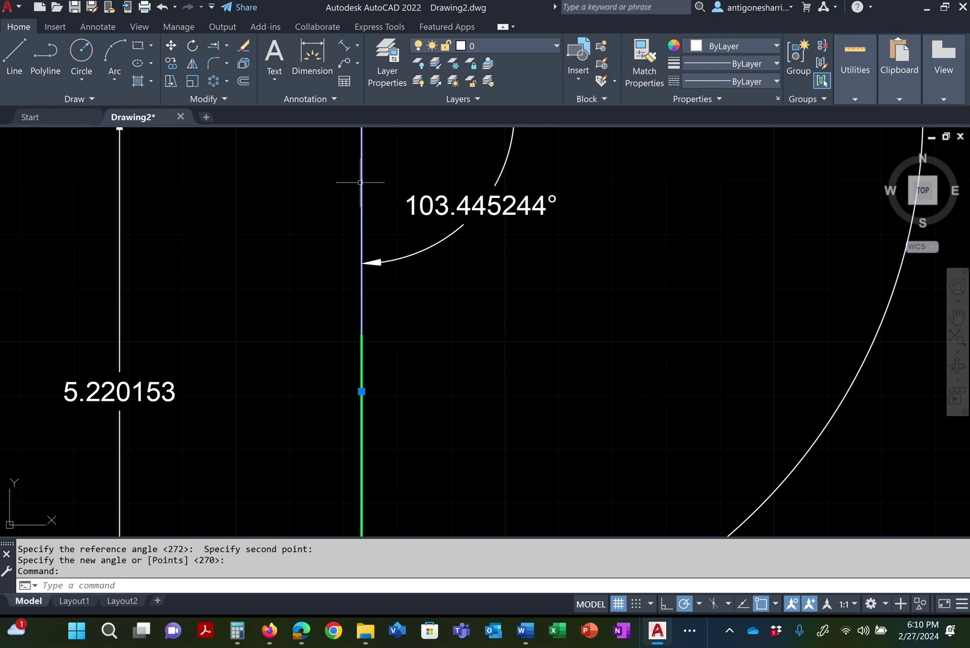
{"action": "key", "text": "Delete"}
{"action": "scroll", "coordinate": [346, 180], "scroll_direction": "down", "scroll_amount": 2}
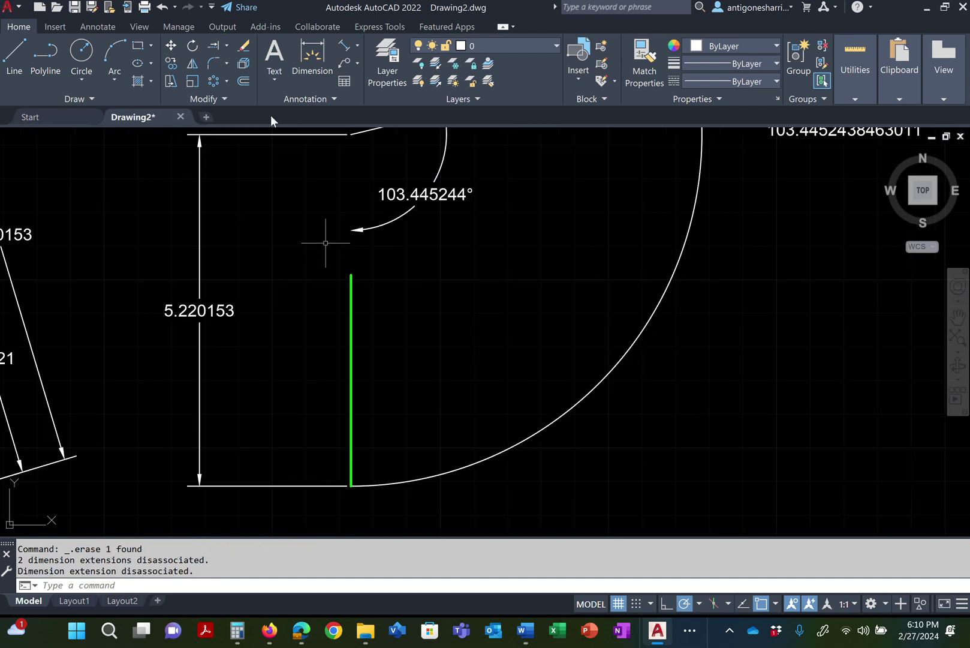
Dimension the upright green line at 3.1321, placed to its left
{"action": "left_click", "coordinate": [349, 55]}
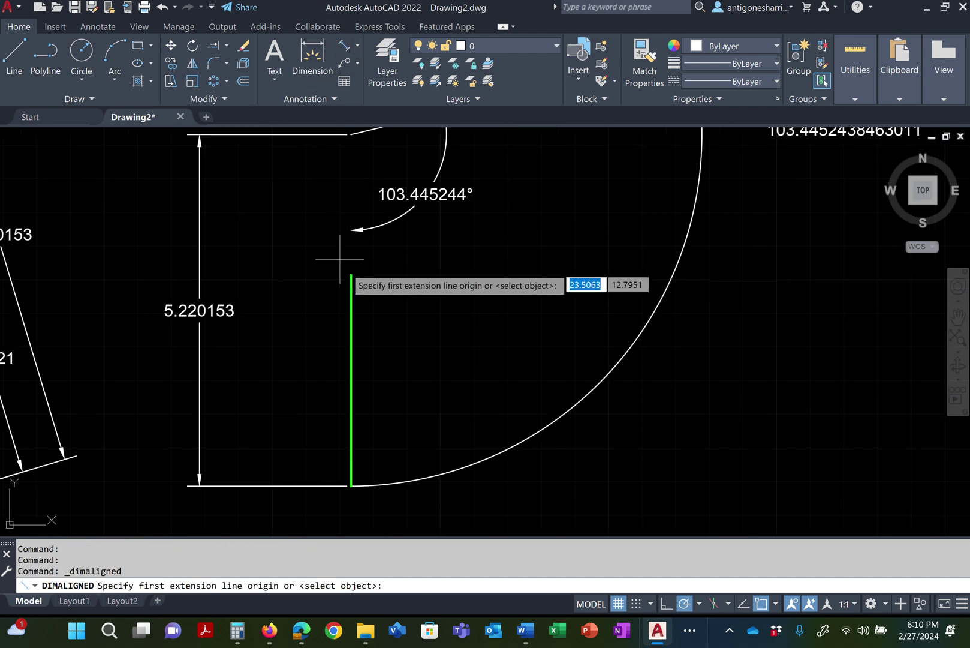
{"action": "left_click", "coordinate": [346, 280]}
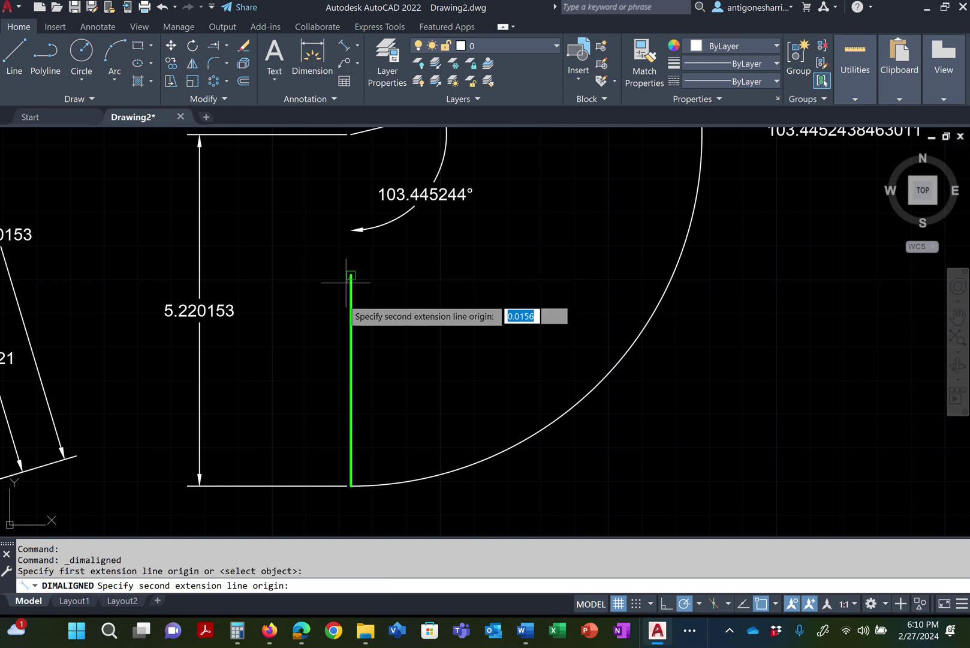
{"action": "left_click", "coordinate": [351, 485]}
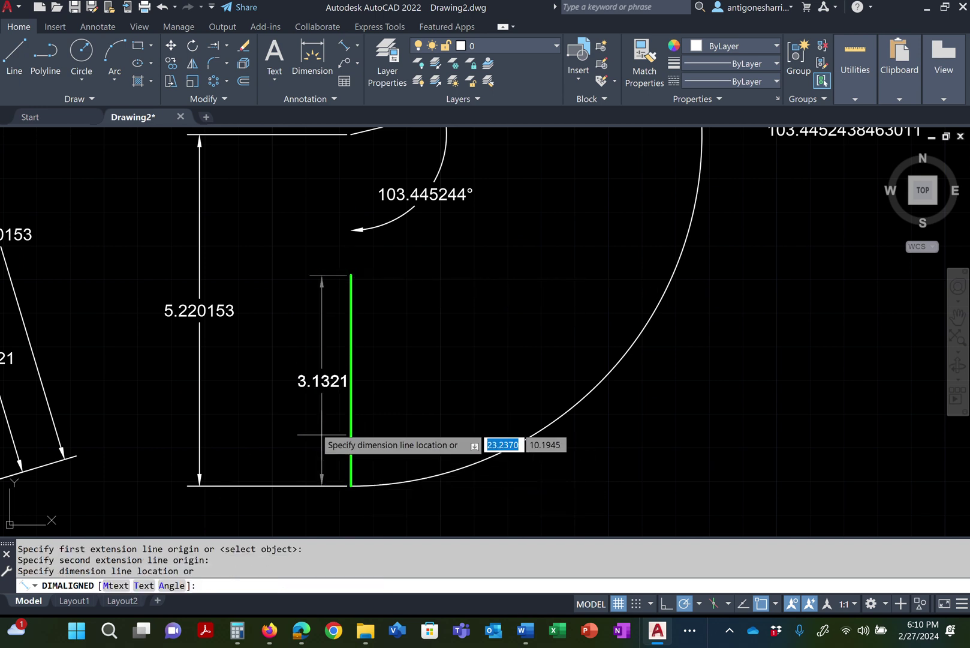
{"action": "left_click", "coordinate": [281, 410]}
{"action": "scroll", "coordinate": [372, 416], "scroll_direction": "down", "scroll_amount": 2}
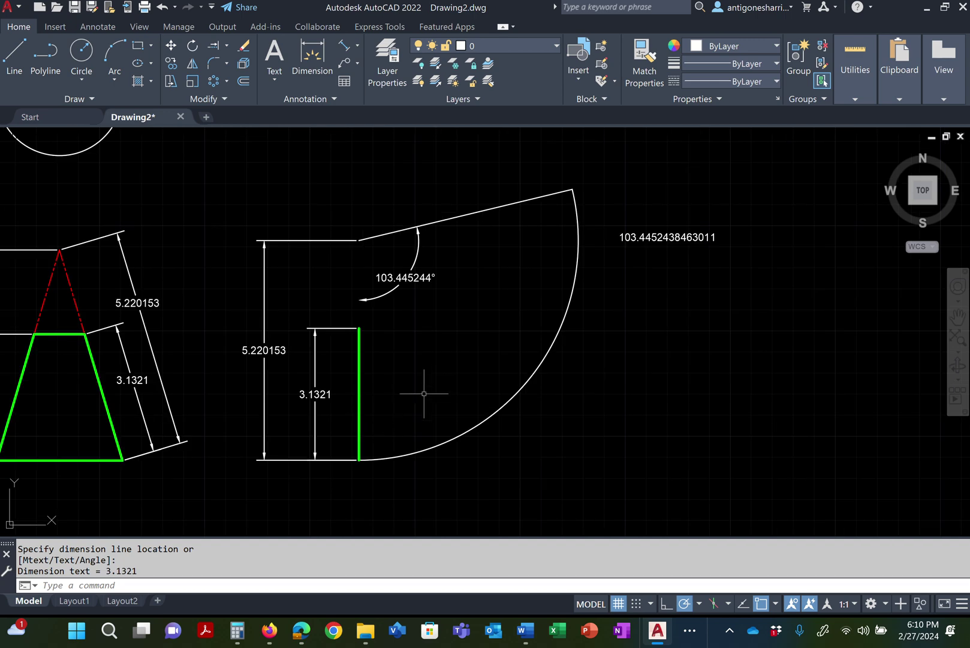
{"action": "mouse_move", "coordinate": [423, 375]}
{"action": "middle_mouse_down"}
{"action": "mouse_move", "coordinate": [659, 408]}
{"action": "mouse_move", "coordinate": [585, 395]}
{"action": "middle_mouse_up"}
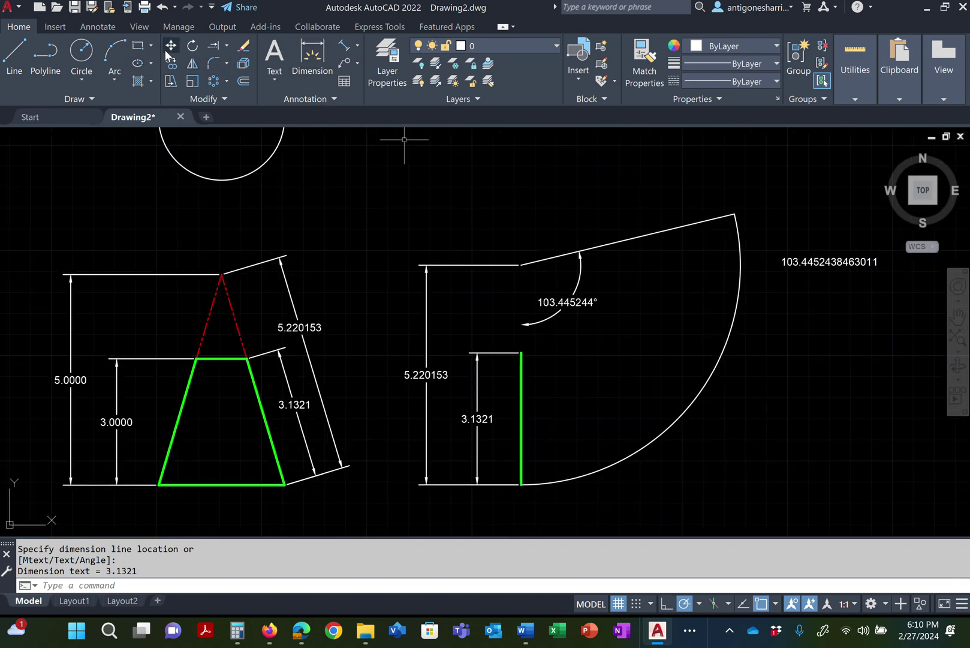
Draw an inner arc circle from the sector apex to the green line's top, then trim away the excess
{"action": "left_click", "coordinate": [82, 53]}
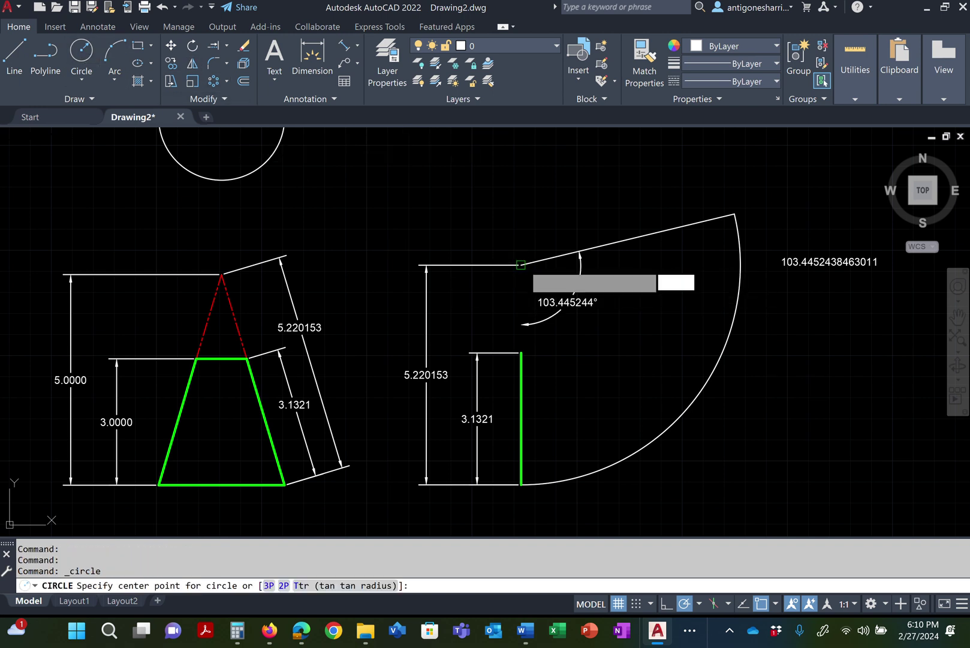
{"action": "left_click", "coordinate": [521, 264]}
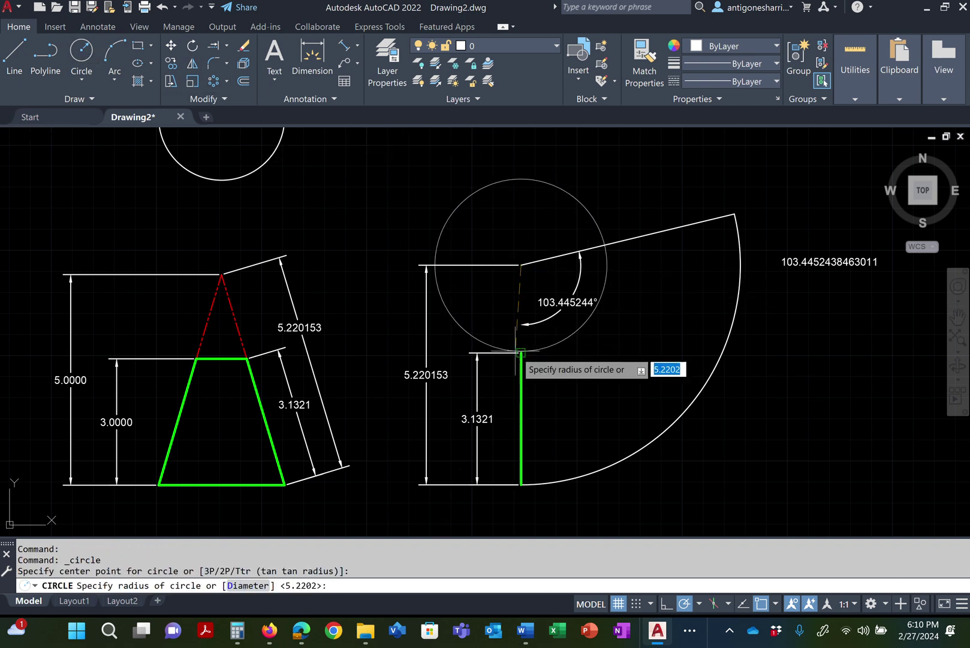
{"action": "left_click", "coordinate": [520, 353]}
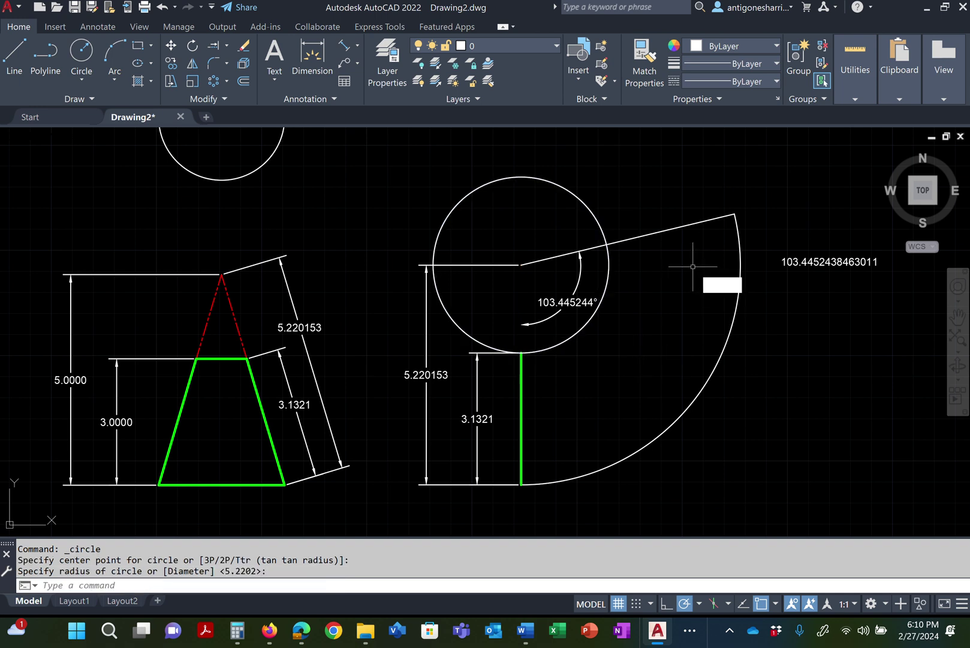
{"action": "type", "text": "tri"}
{"action": "key", "text": "Return"}
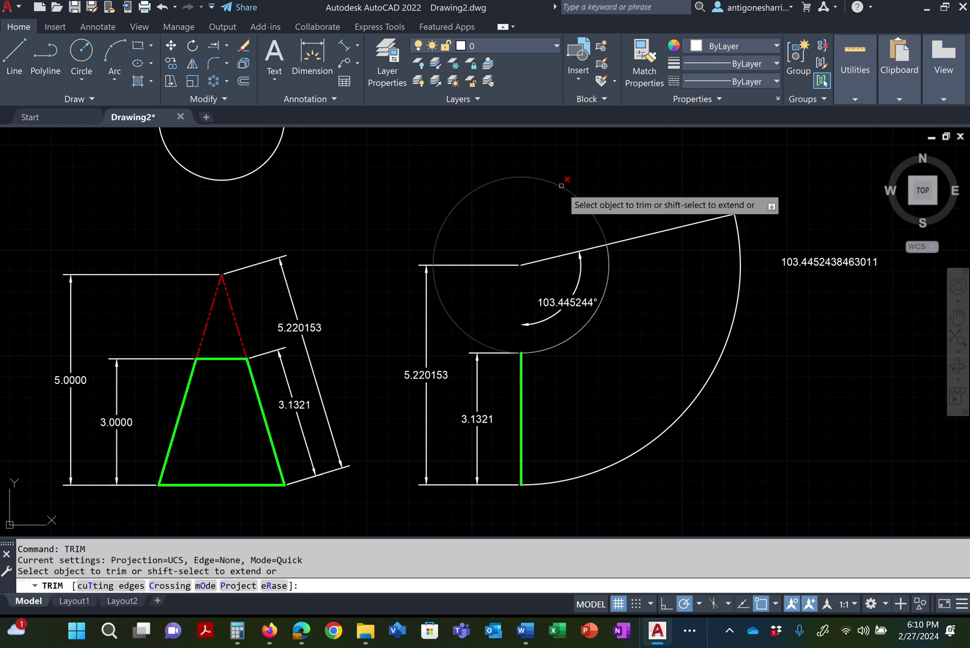
{"action": "left_click", "coordinate": [561, 185]}
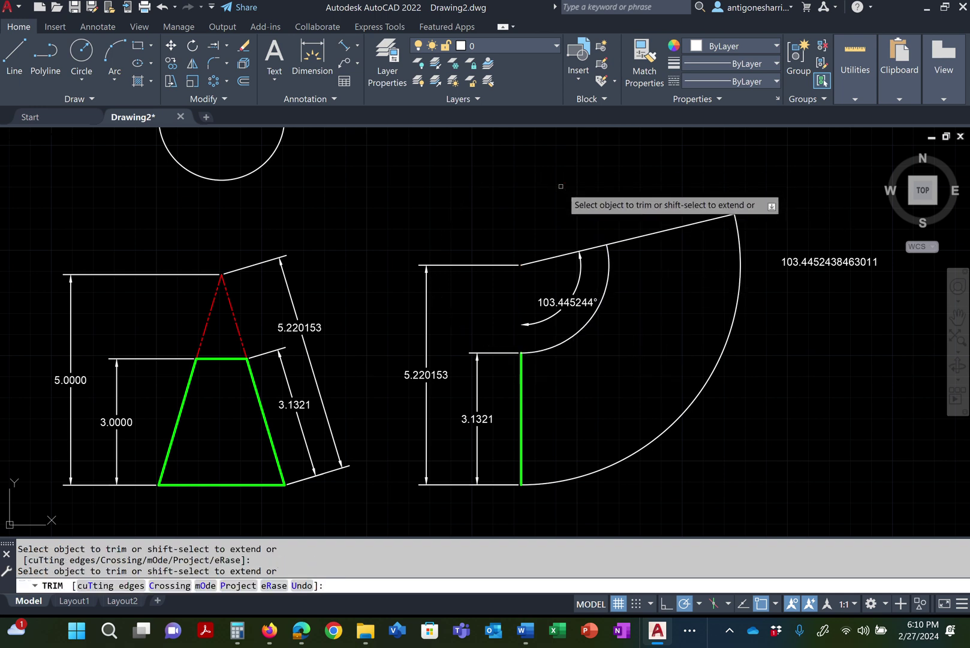
{"action": "left_click", "coordinate": [591, 247]}
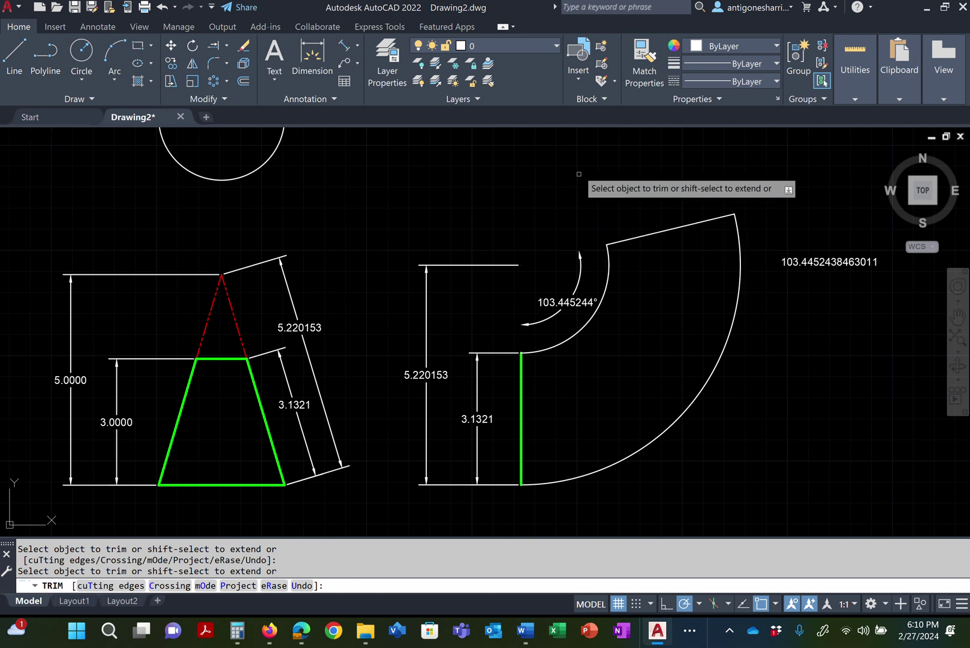
Add an aligned dimension of 3.1321 along the sector's top edge between the two arcs
{"action": "left_click", "coordinate": [345, 48]}
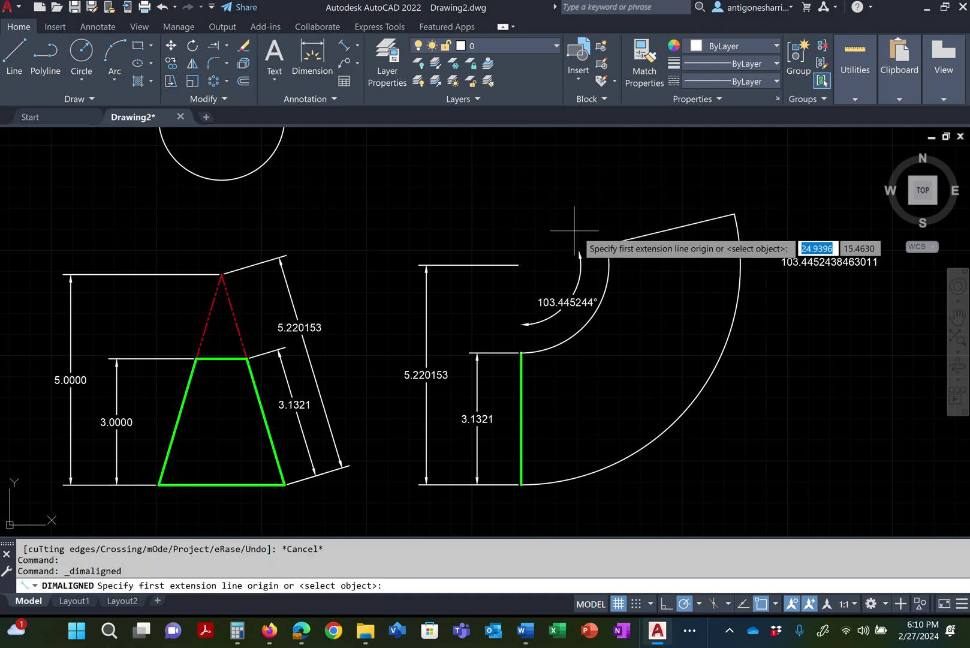
{"action": "left_click", "coordinate": [602, 244]}
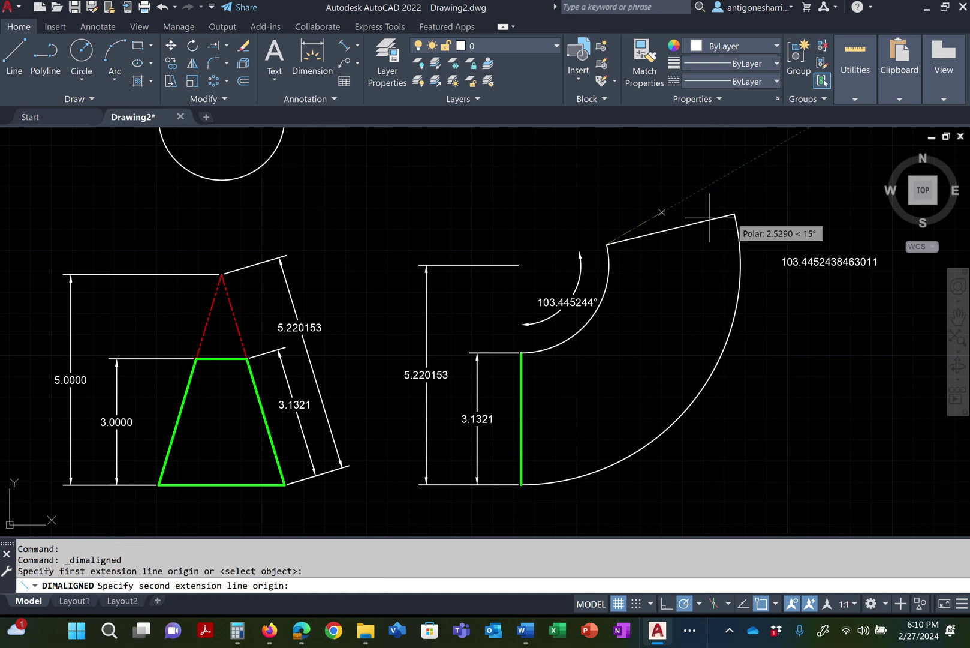
{"action": "left_click", "coordinate": [739, 208]}
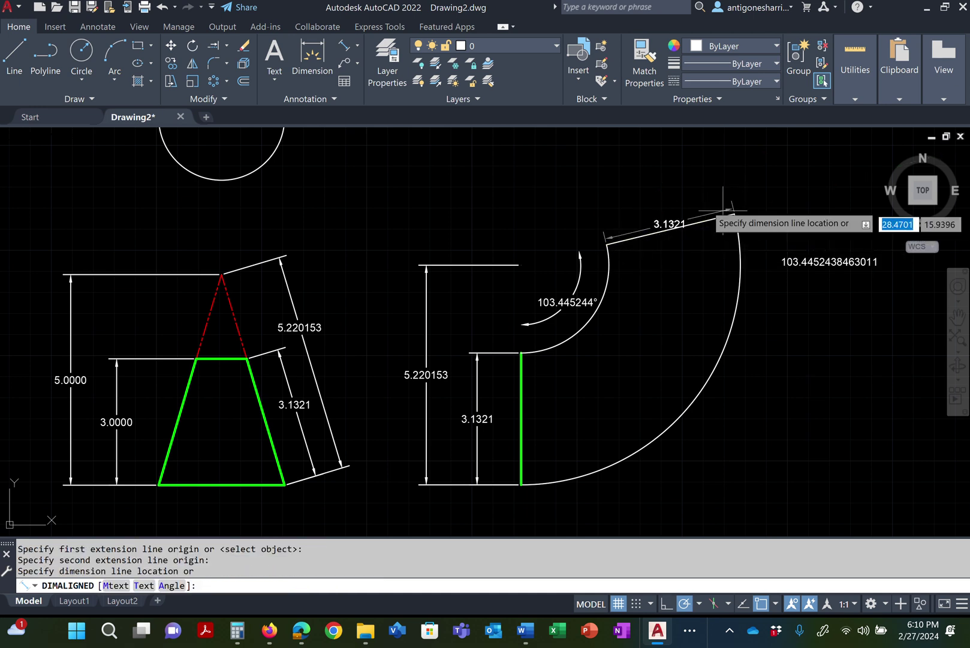
{"action": "left_click", "coordinate": [697, 185]}
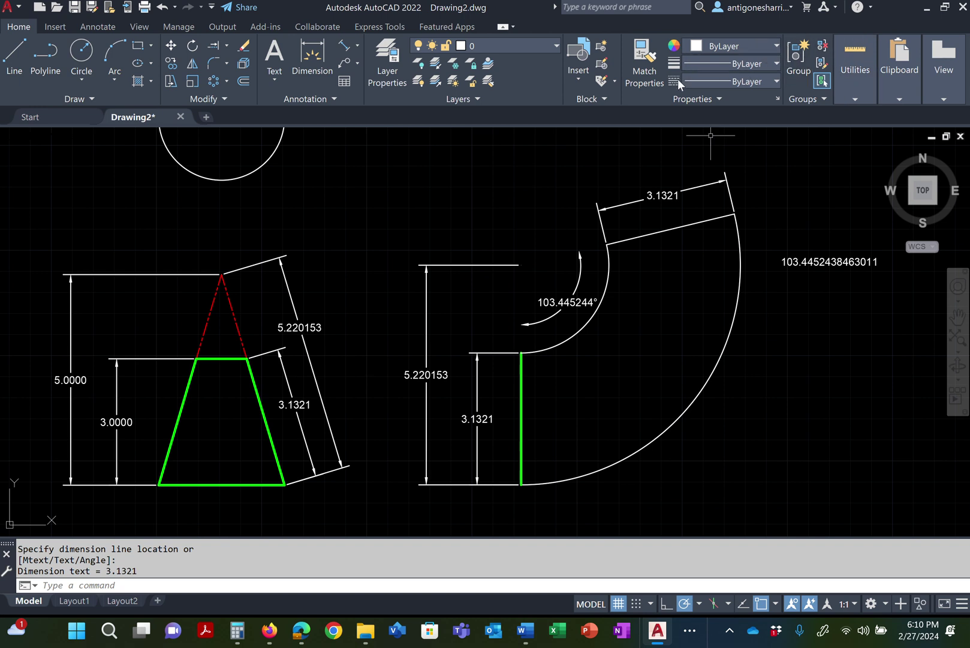
Match the green line's properties onto both arcs and the top edge, then check the calculator's 540 ÷ 5.220153
{"action": "left_click", "coordinate": [637, 65]}
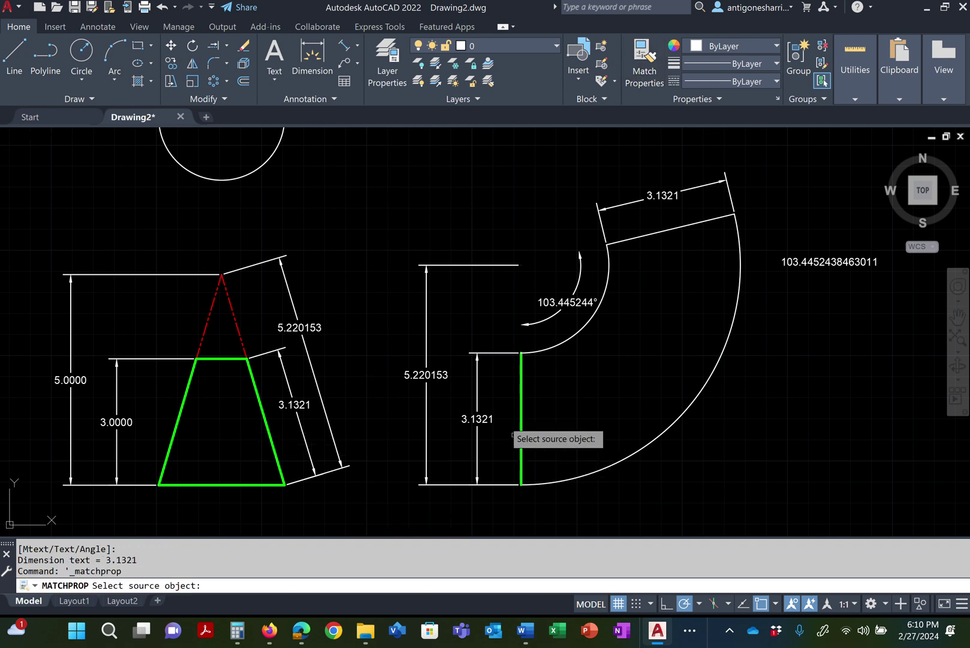
{"action": "left_click", "coordinate": [521, 395]}
{"action": "left_click", "coordinate": [541, 349]}
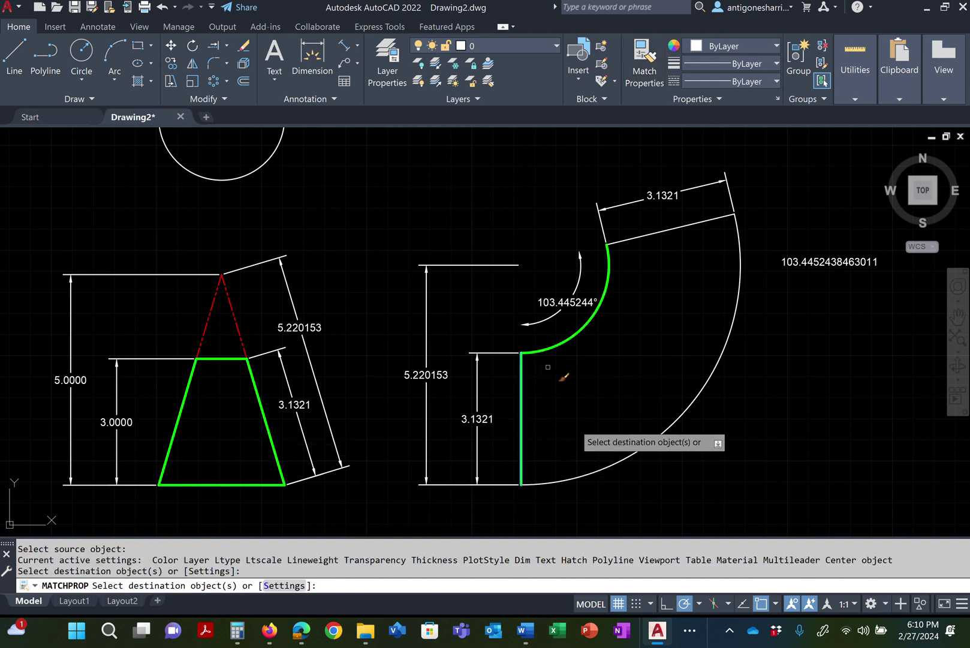
{"action": "left_click", "coordinate": [600, 466]}
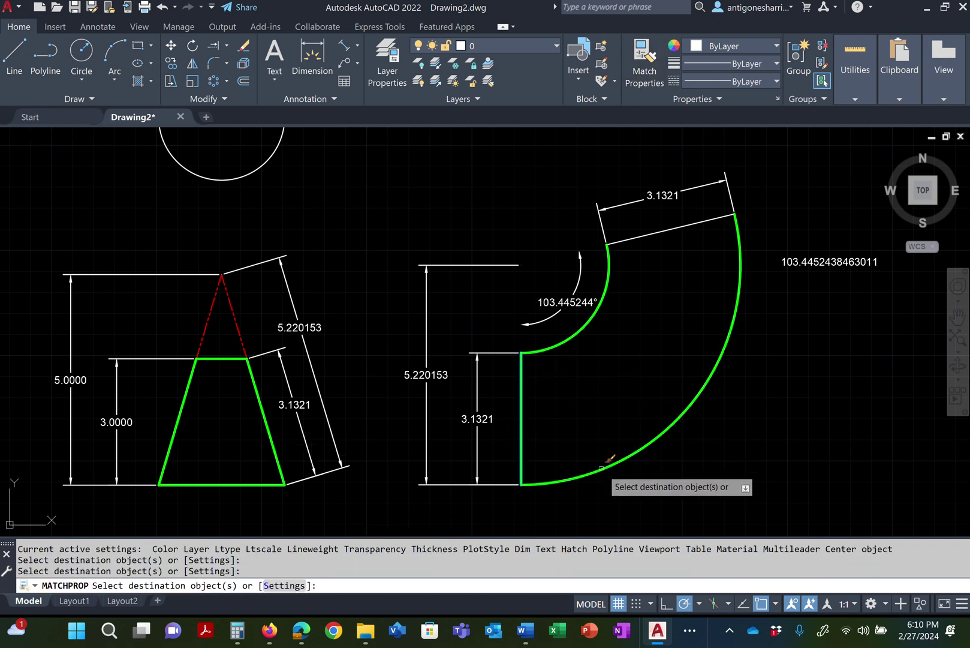
{"action": "left_click", "coordinate": [639, 235]}
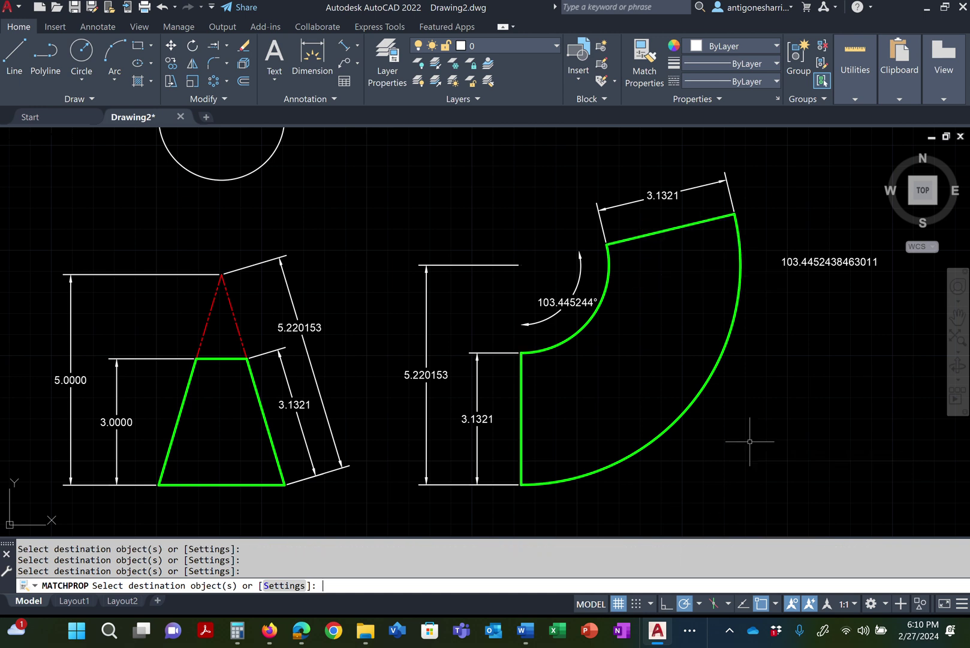
{"action": "key", "text": "Return"}
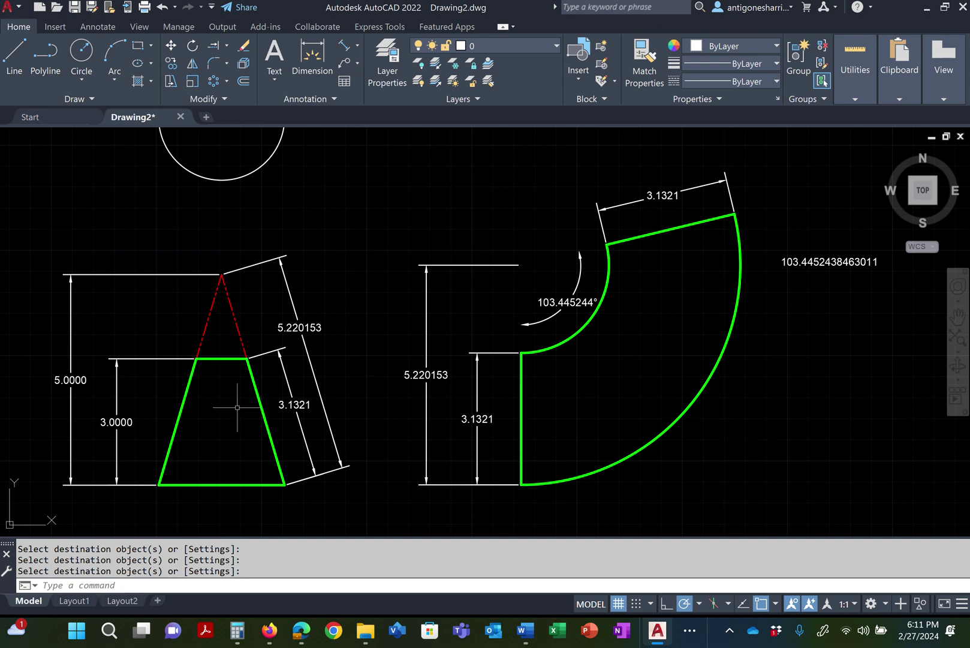
{"action": "left_click", "coordinate": [235, 634]}
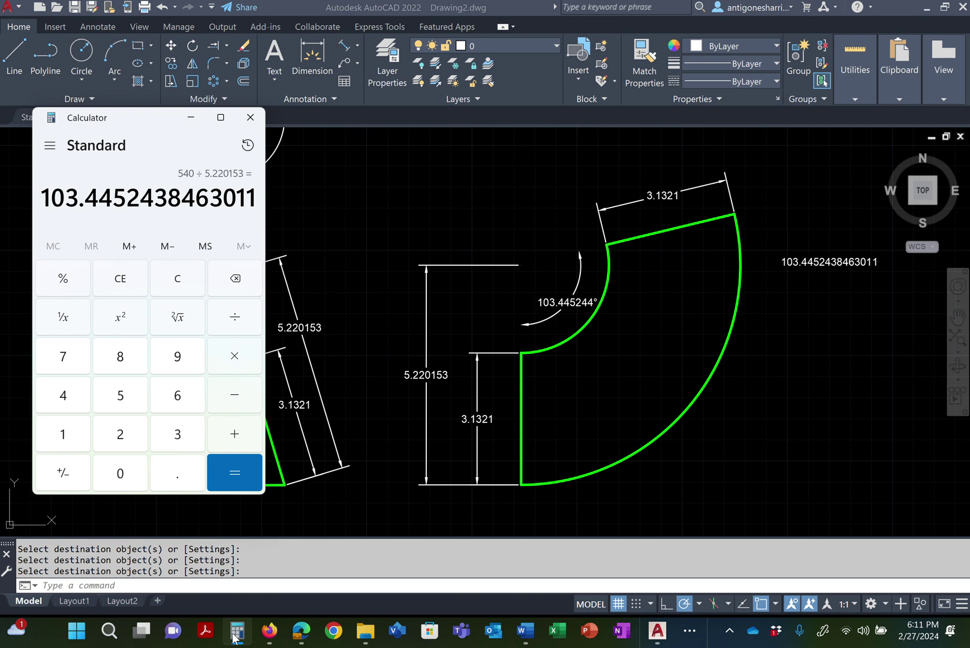
{"action": "left_click", "coordinate": [191, 117]}
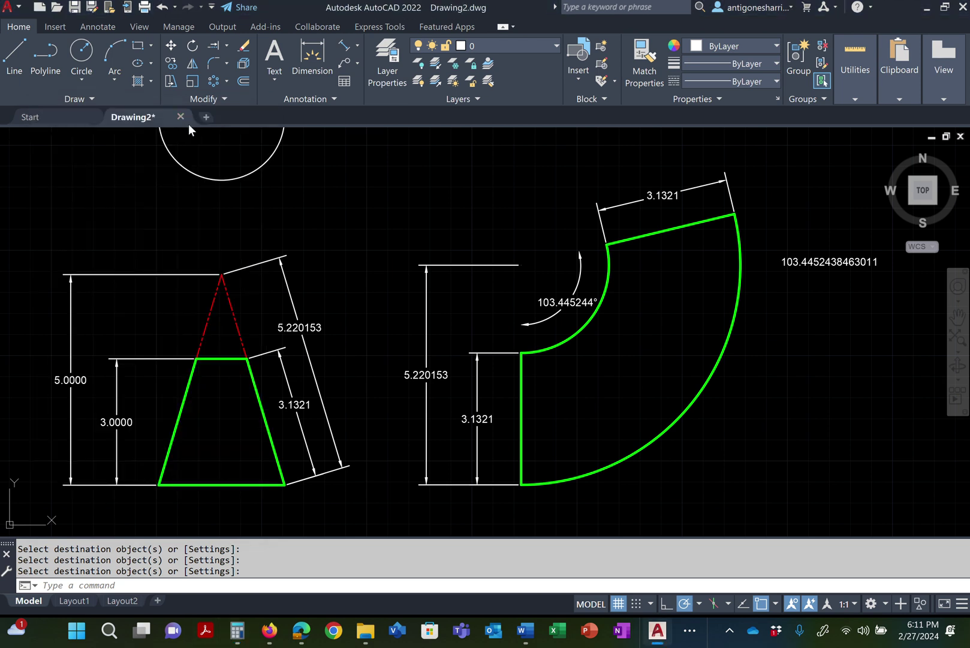